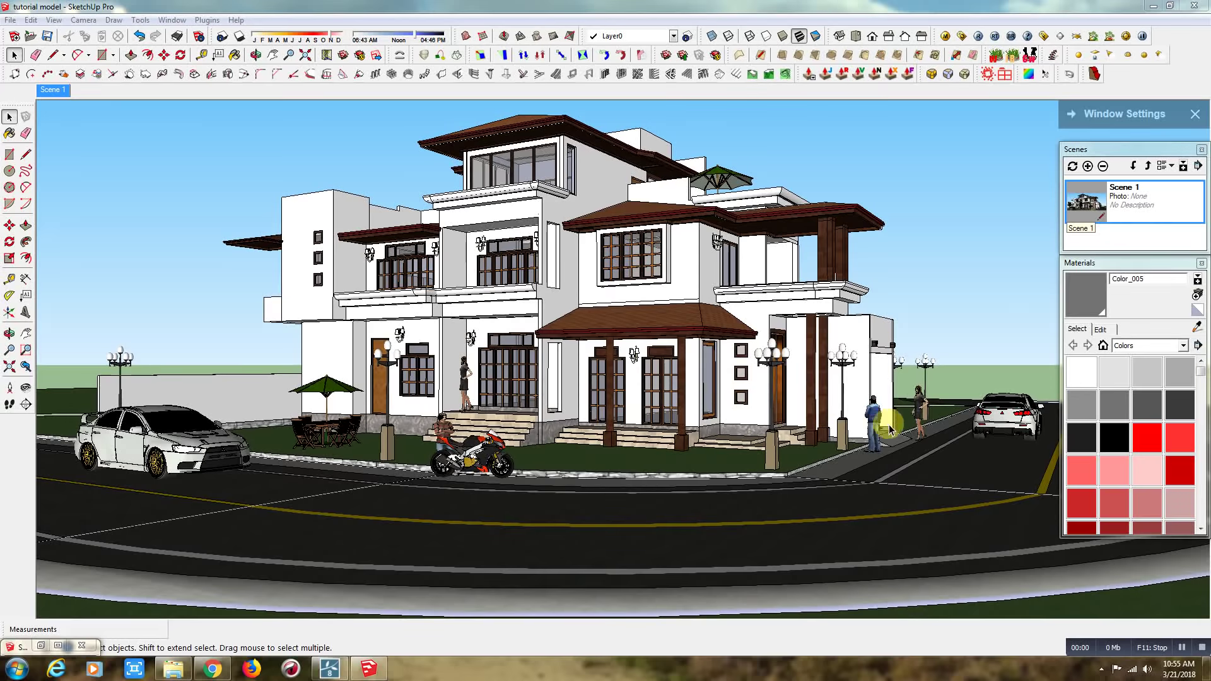
Step: Orbit the SketchUp house to side and frontal views, then minimize SketchUp to the desktop
{"action": "right_click", "coordinate": [877, 249]}
{"action": "left_click", "coordinate": [840, 251]}
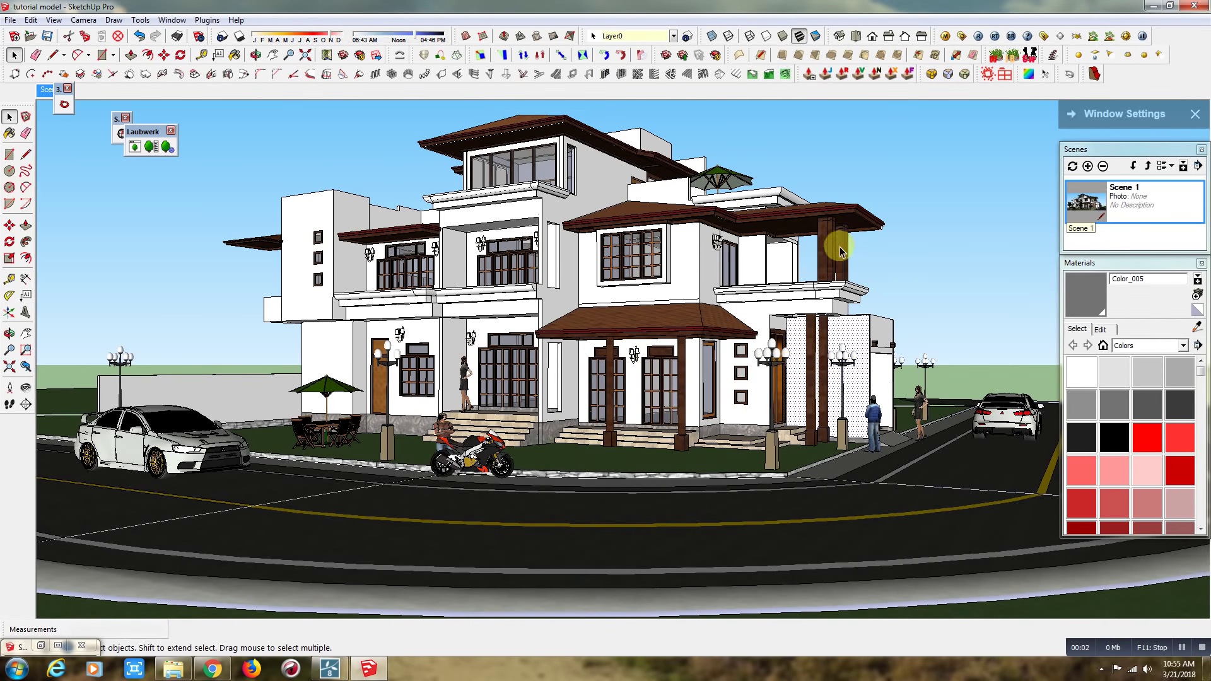
{"action": "mouse_move", "coordinate": [839, 251]}
{"action": "middle_mouse_down"}
{"action": "mouse_move", "coordinate": [473, 278]}
{"action": "mouse_move", "coordinate": [522, 385]}
{"action": "mouse_move", "coordinate": [883, 379]}
{"action": "middle_mouse_up"}
{"action": "mouse_move", "coordinate": [616, 378]}
{"action": "middle_mouse_down"}
{"action": "mouse_move", "coordinate": [441, 392]}
{"action": "mouse_move", "coordinate": [302, 378]}
{"action": "mouse_move", "coordinate": [824, 338]}
{"action": "middle_mouse_up"}
{"action": "scroll", "coordinate": [824, 338], "scroll_direction": "up", "scroll_amount": 3}
{"action": "scroll", "coordinate": [736, 448], "scroll_direction": "up", "scroll_amount": 3}
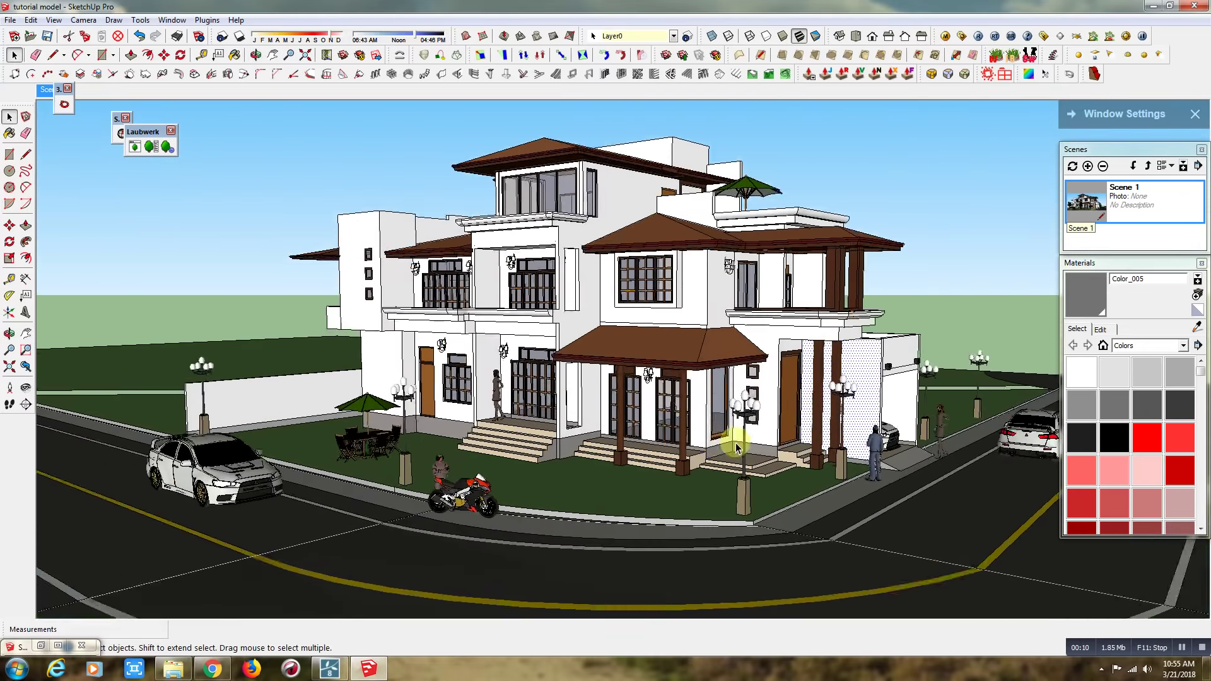
{"action": "mouse_move", "coordinate": [736, 447]}
{"action": "middle_mouse_down"}
{"action": "mouse_move", "coordinate": [440, 419]}
{"action": "mouse_move", "coordinate": [783, 410]}
{"action": "mouse_move", "coordinate": [733, 451]}
{"action": "middle_mouse_up"}
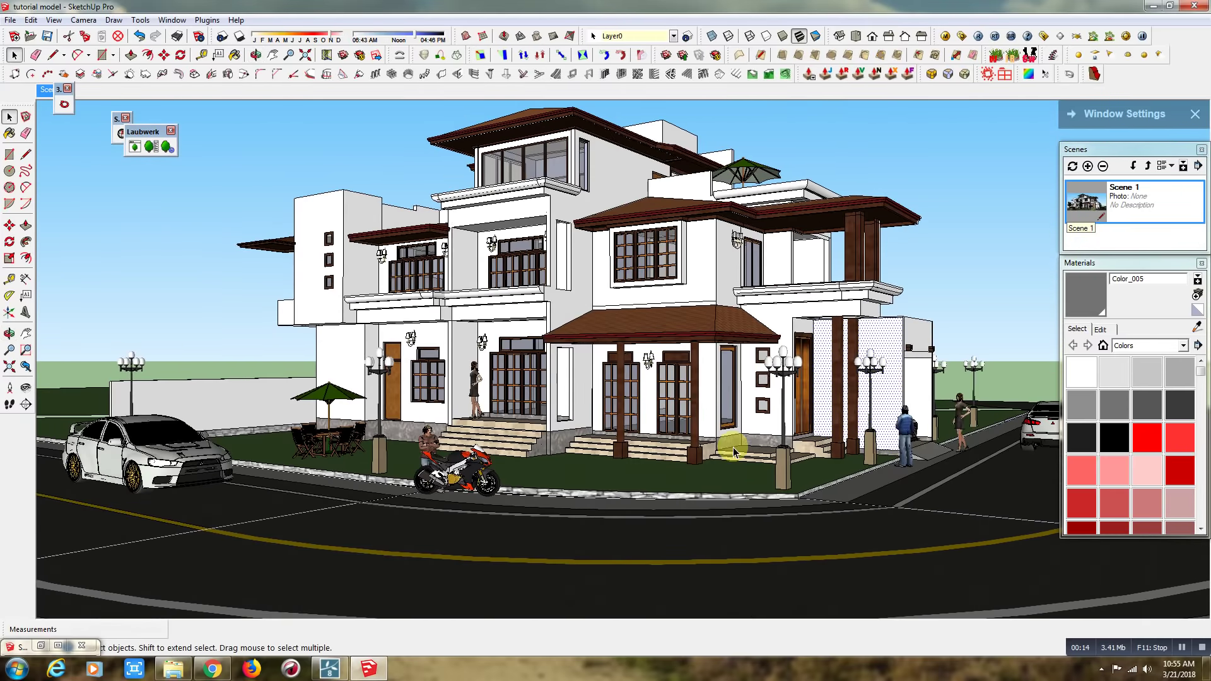
{"action": "left_click", "coordinate": [381, 668]}
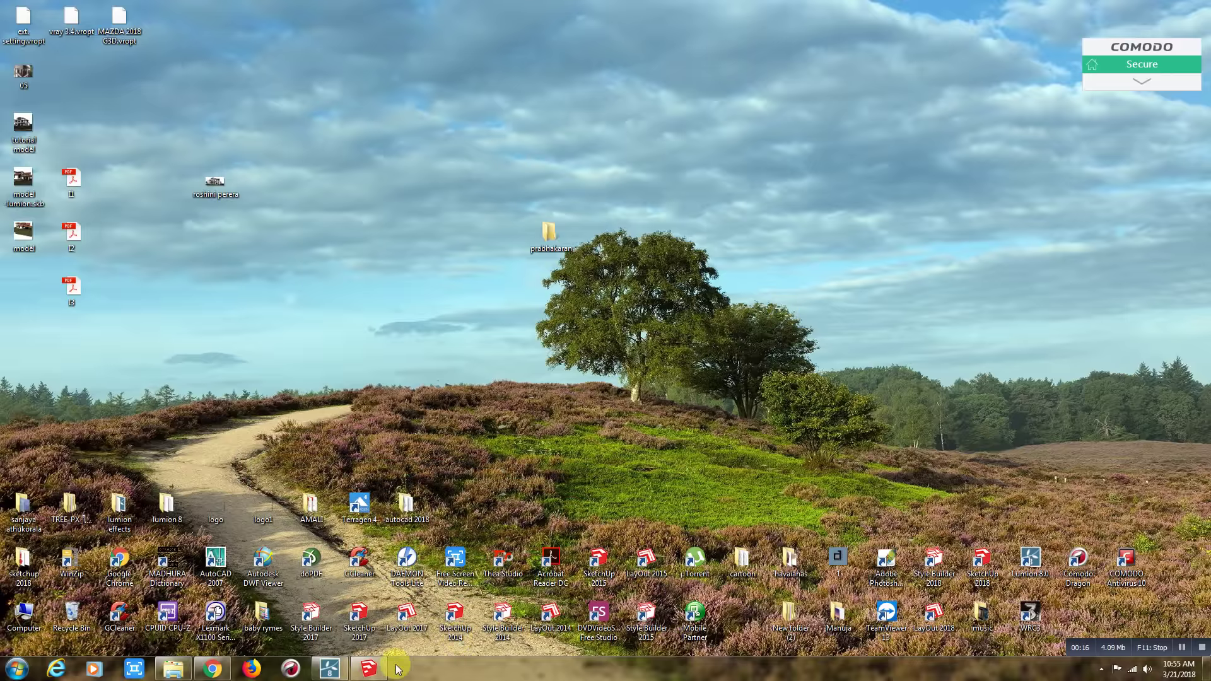
Step: Bring the Lumion Pro 8.0 window with the imported house scene to the front
{"action": "left_click", "coordinate": [371, 668]}
{"action": "left_click", "coordinate": [329, 669]}
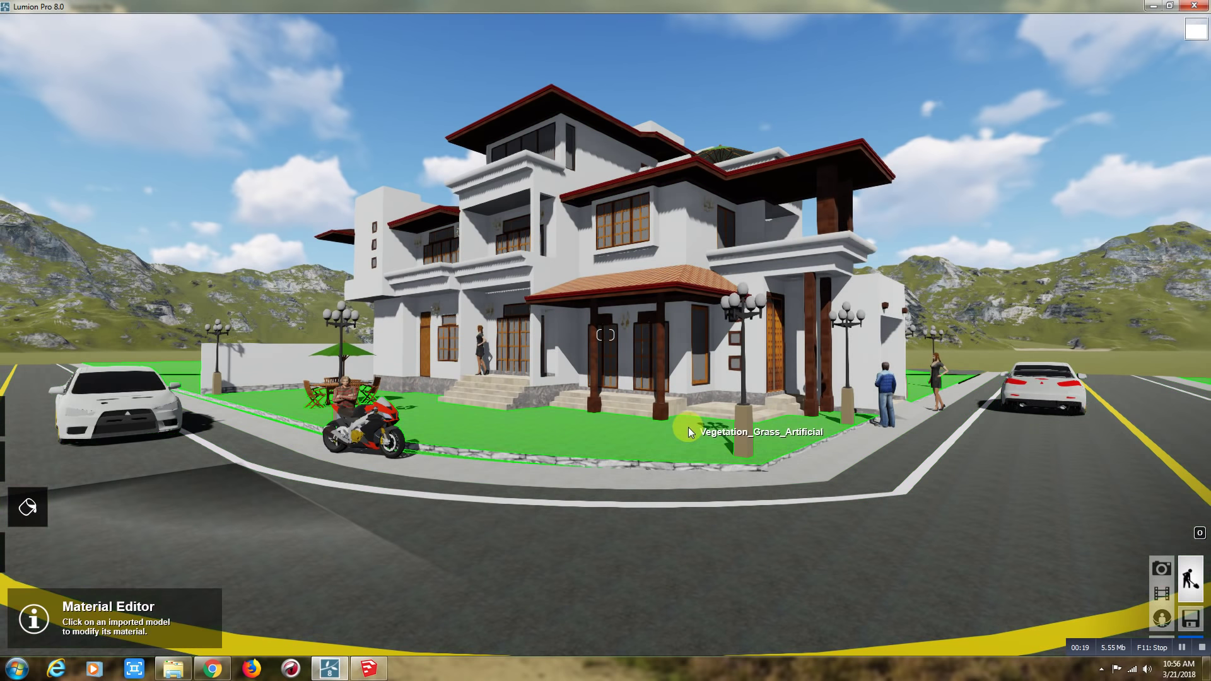
Step: Replace the cherry wood with a striped standard material and lower its reflectivity
{"action": "left_click", "coordinate": [661, 372]}
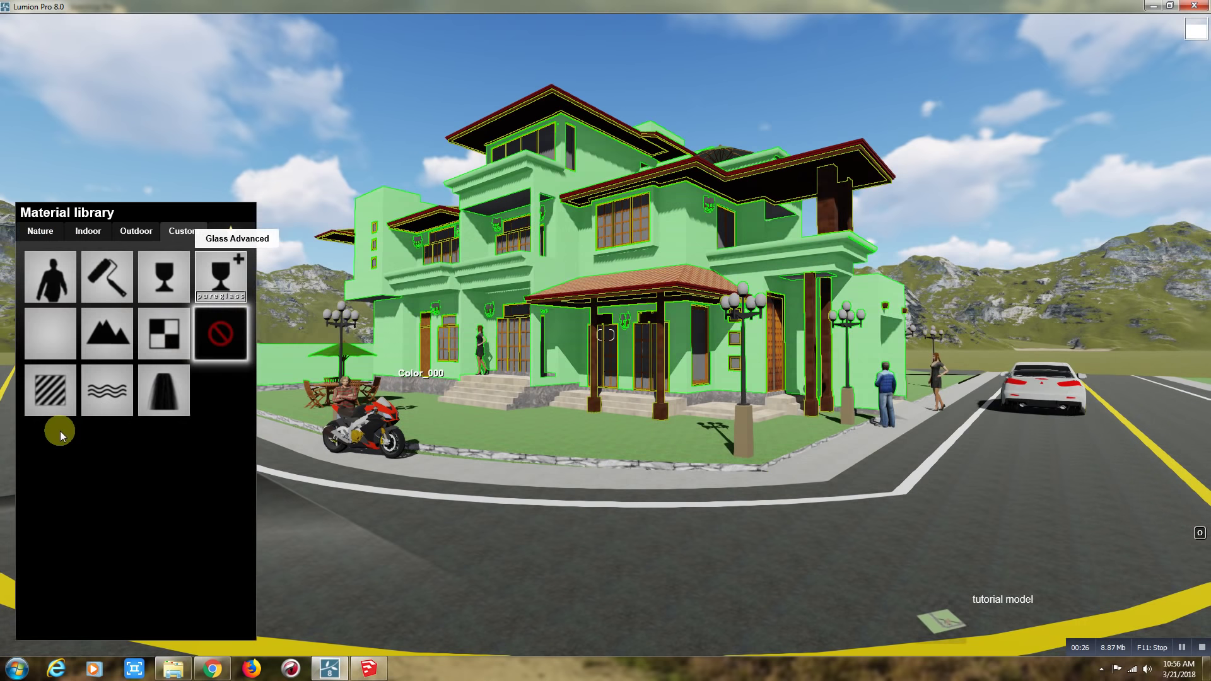
{"action": "left_click", "coordinate": [55, 402]}
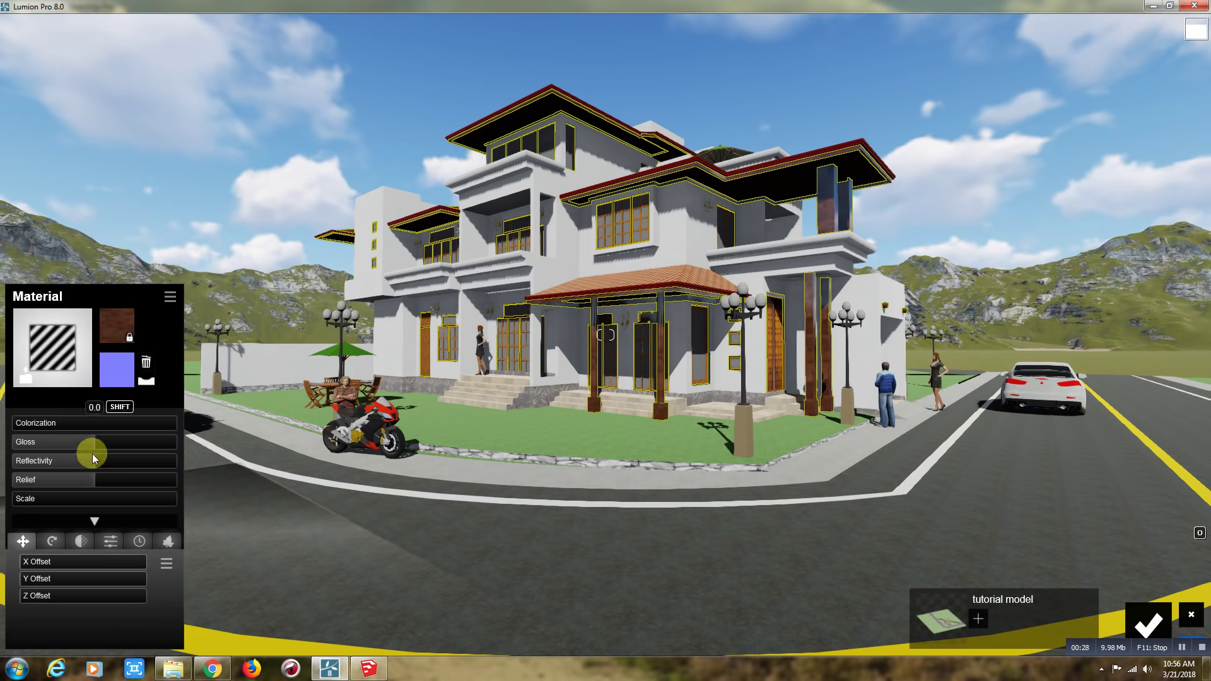
{"action": "left_click_drag", "start_coordinate": [90, 463], "coordinate": [51, 460]}
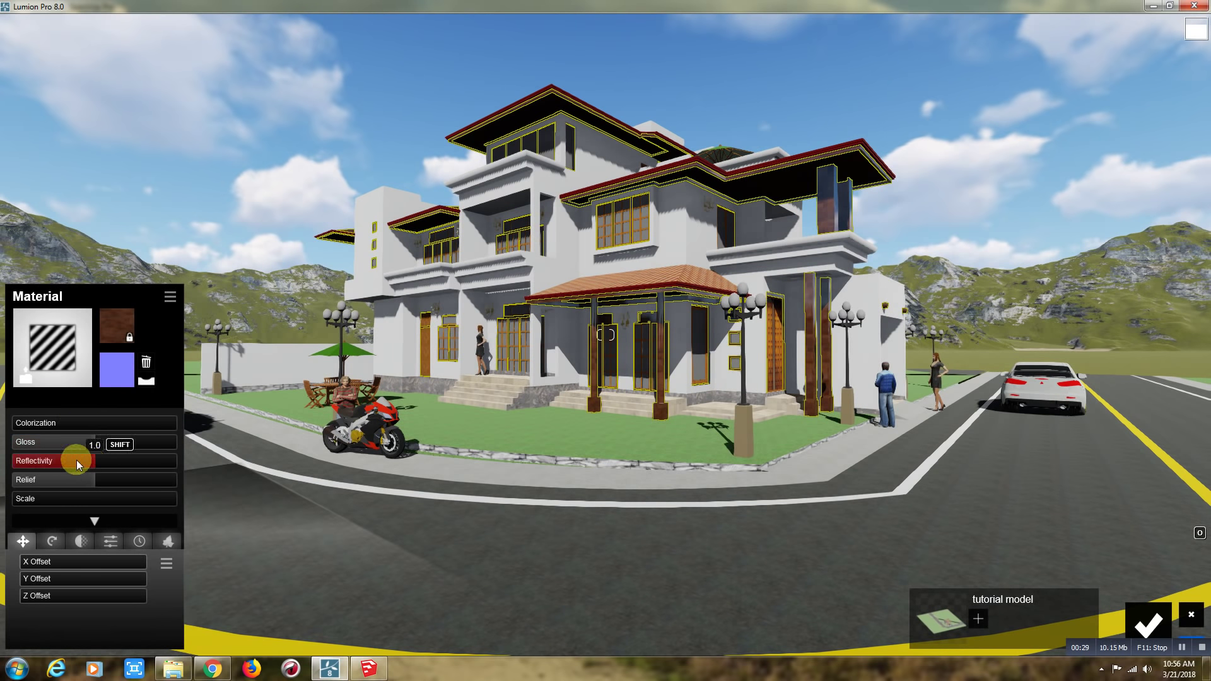
Step: Make the windows pureglass with raised glossiness and adjusted reflectivity
{"action": "left_click", "coordinate": [733, 314]}
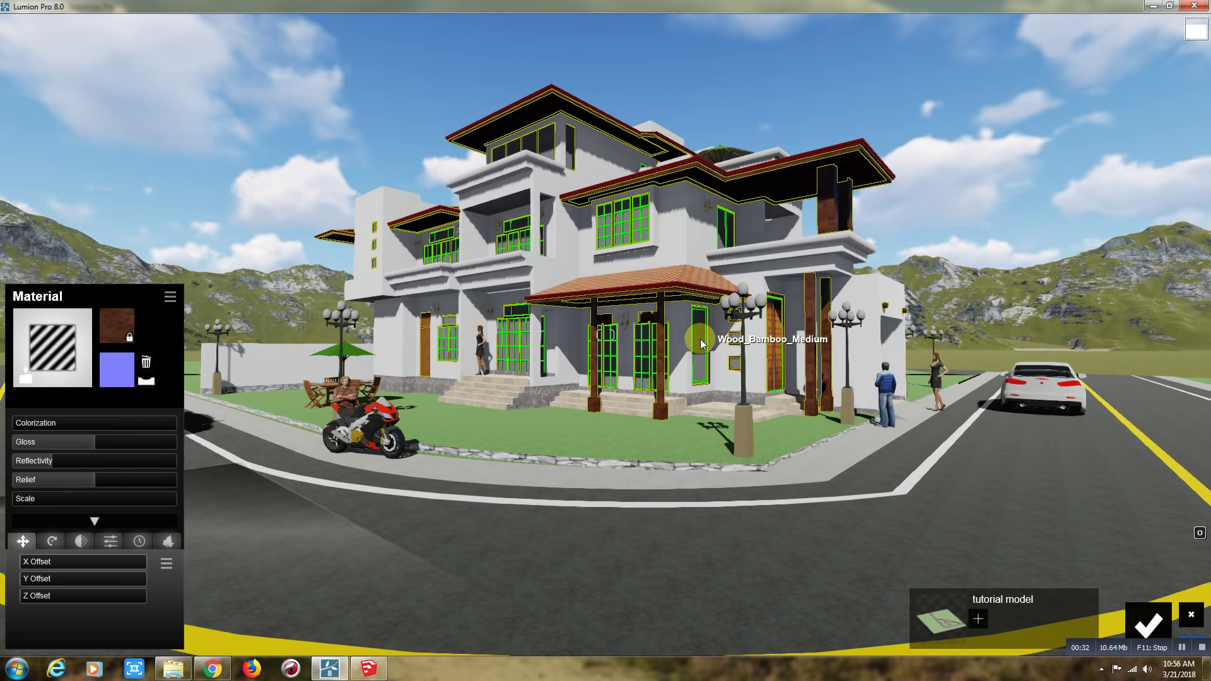
{"action": "left_click", "coordinate": [214, 274]}
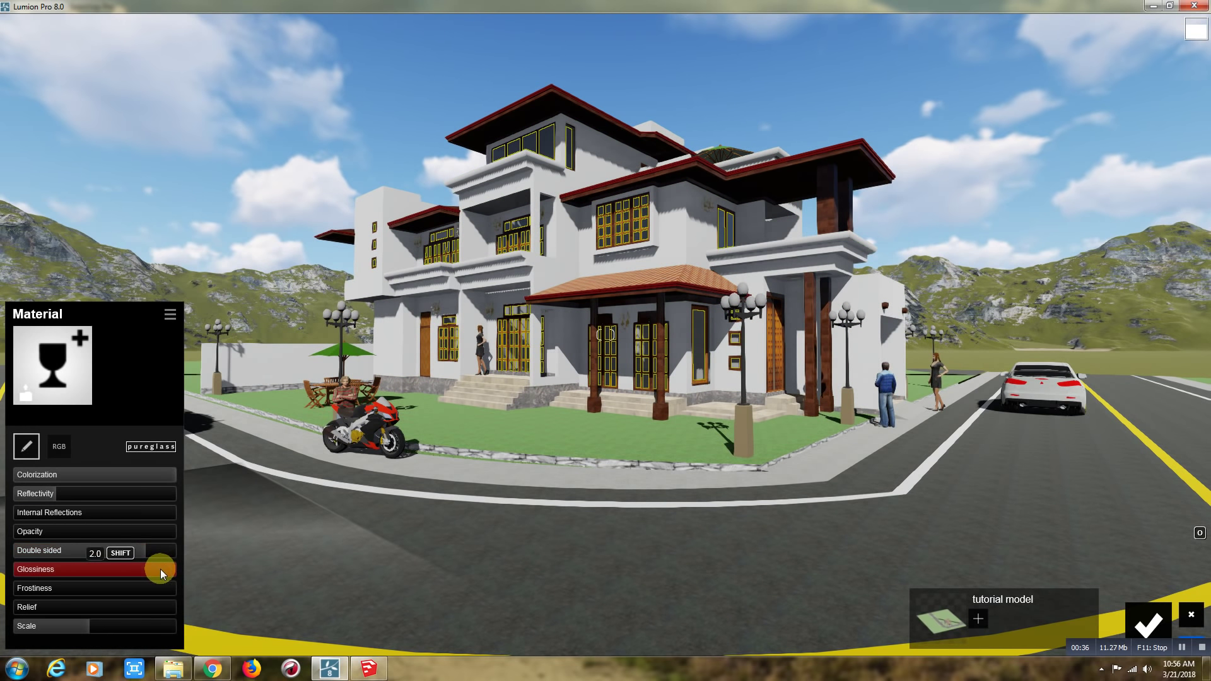
{"action": "left_click", "coordinate": [159, 568]}
{"action": "left_click", "coordinate": [148, 497]}
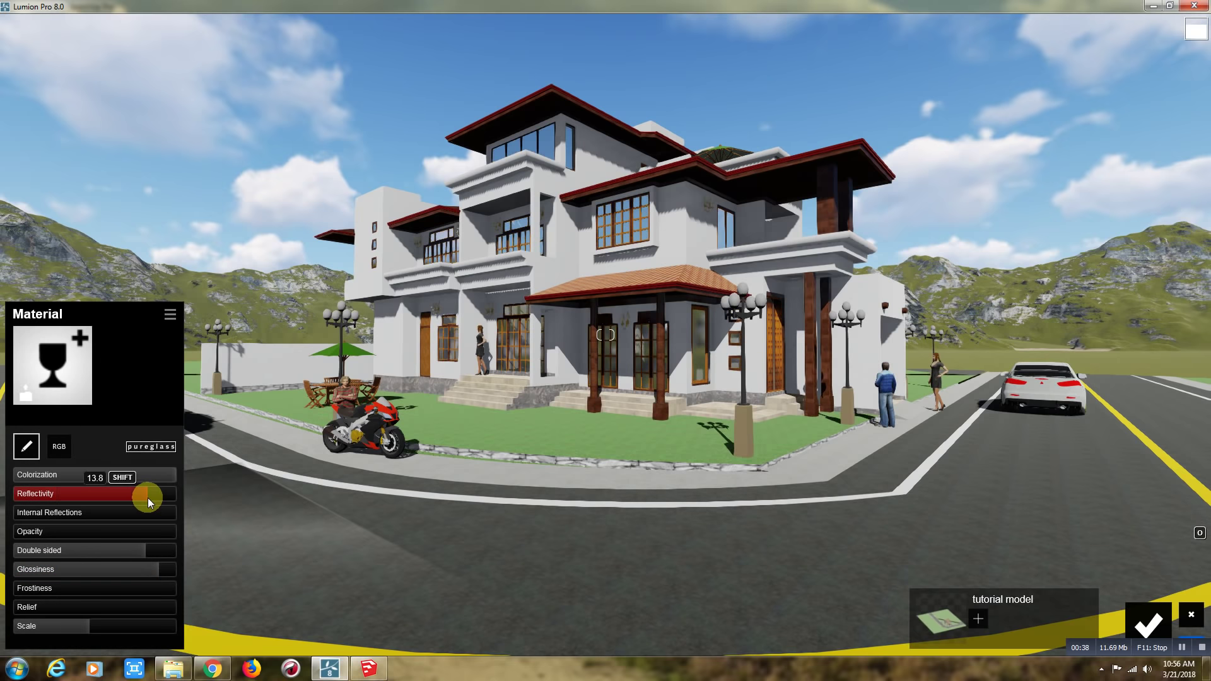
Step: Begin editing the roof material's colorization and colour
{"action": "left_click", "coordinate": [679, 290]}
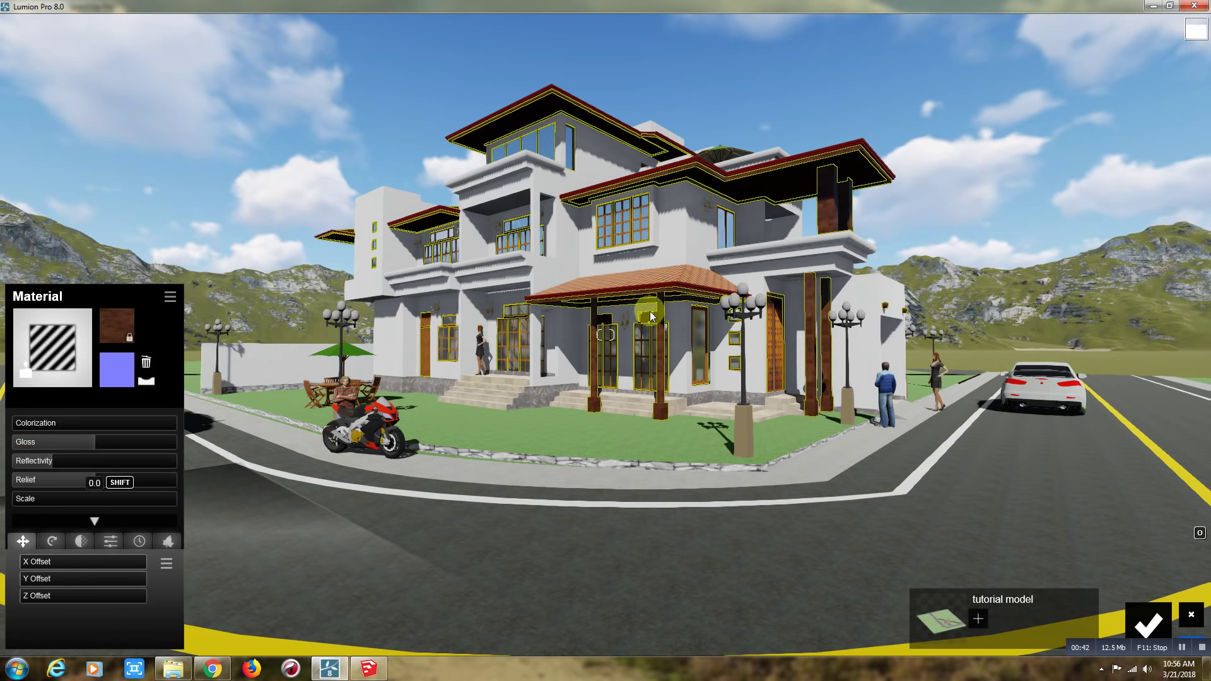
{"action": "left_click", "coordinate": [95, 423]}
{"action": "left_click", "coordinate": [191, 427]}
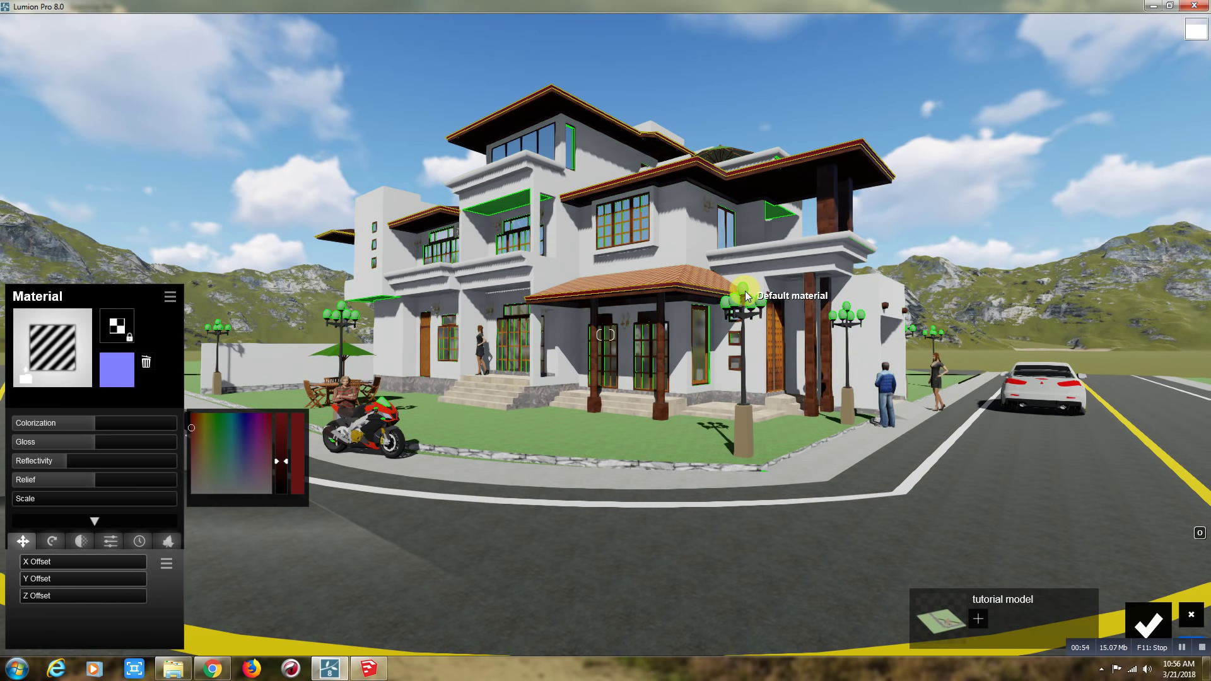
Step: Give the walls a white standard material with lowered reflectivity
{"action": "left_click", "coordinate": [746, 264]}
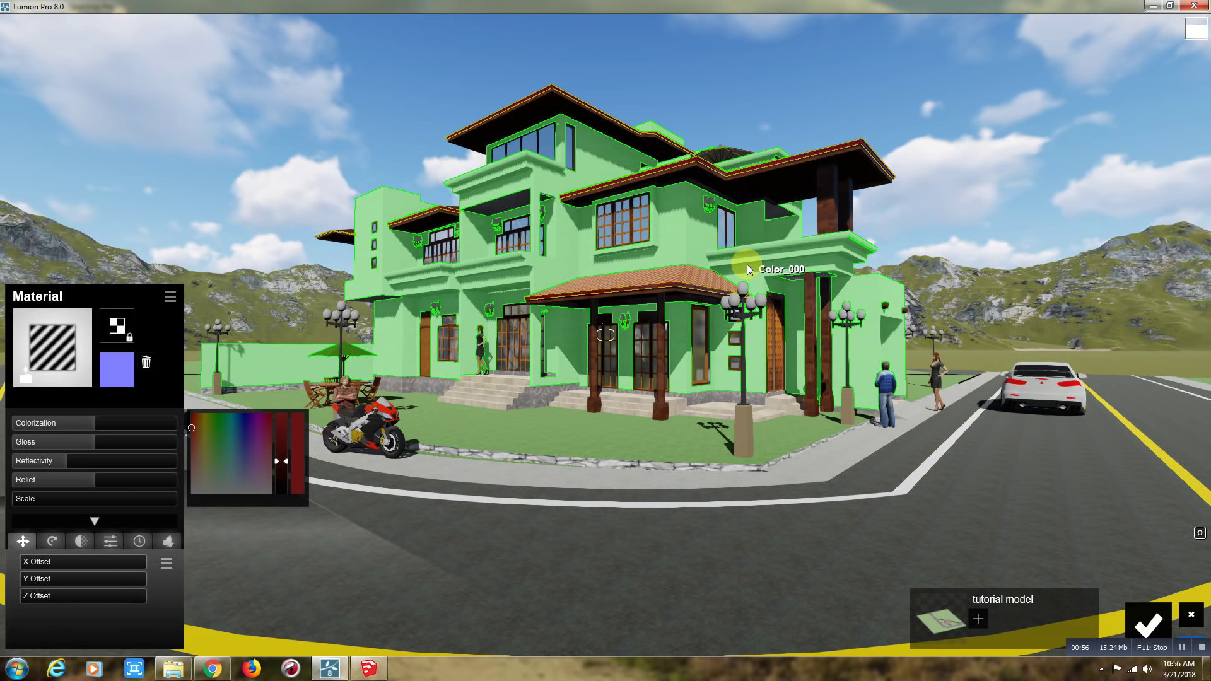
{"action": "left_click", "coordinate": [52, 389]}
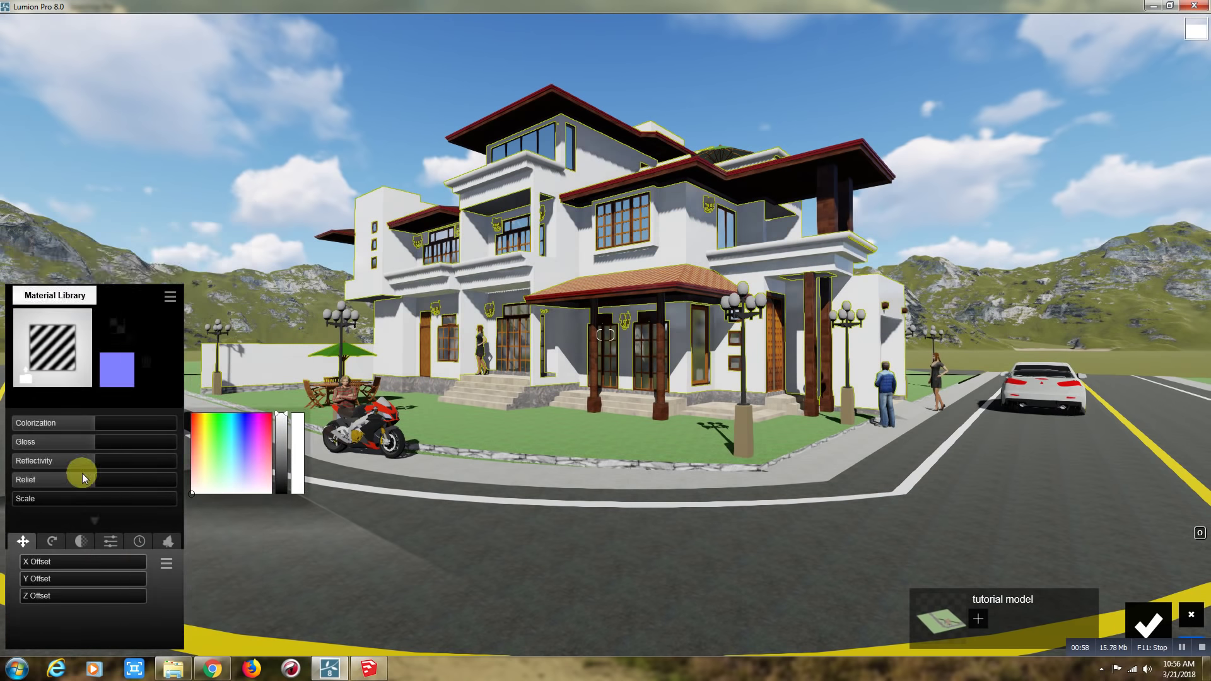
{"action": "left_click_drag", "start_coordinate": [94, 460], "coordinate": [39, 467]}
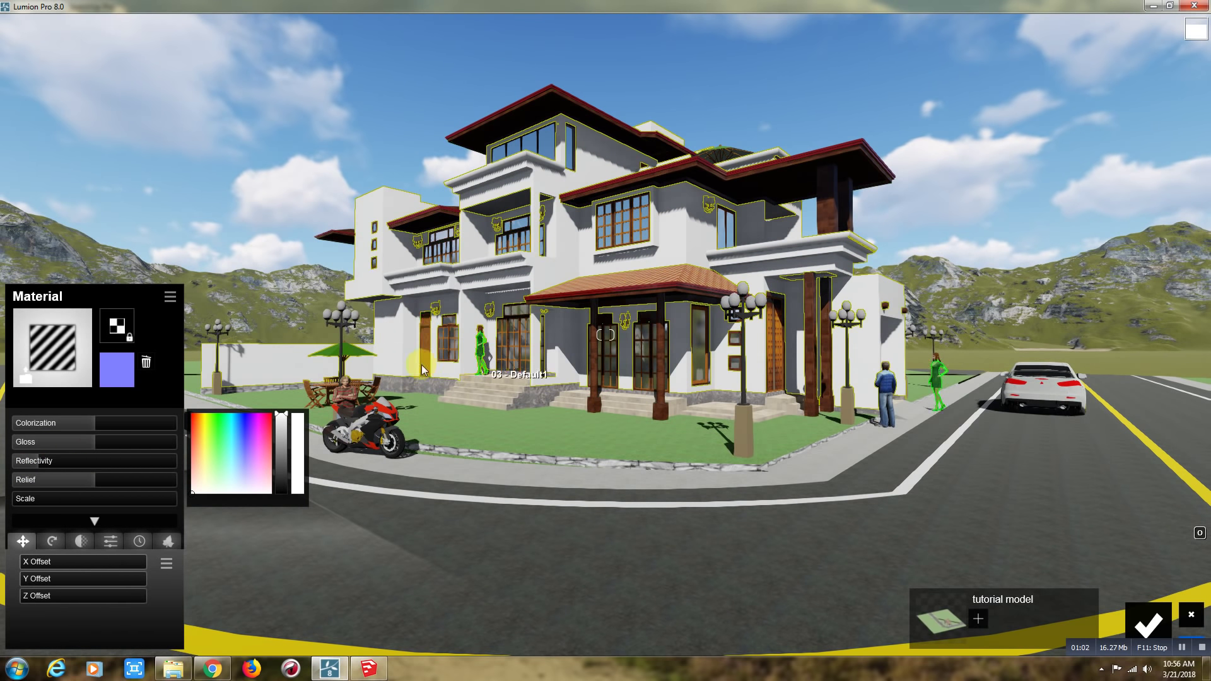
{"action": "left_click", "coordinate": [424, 351]}
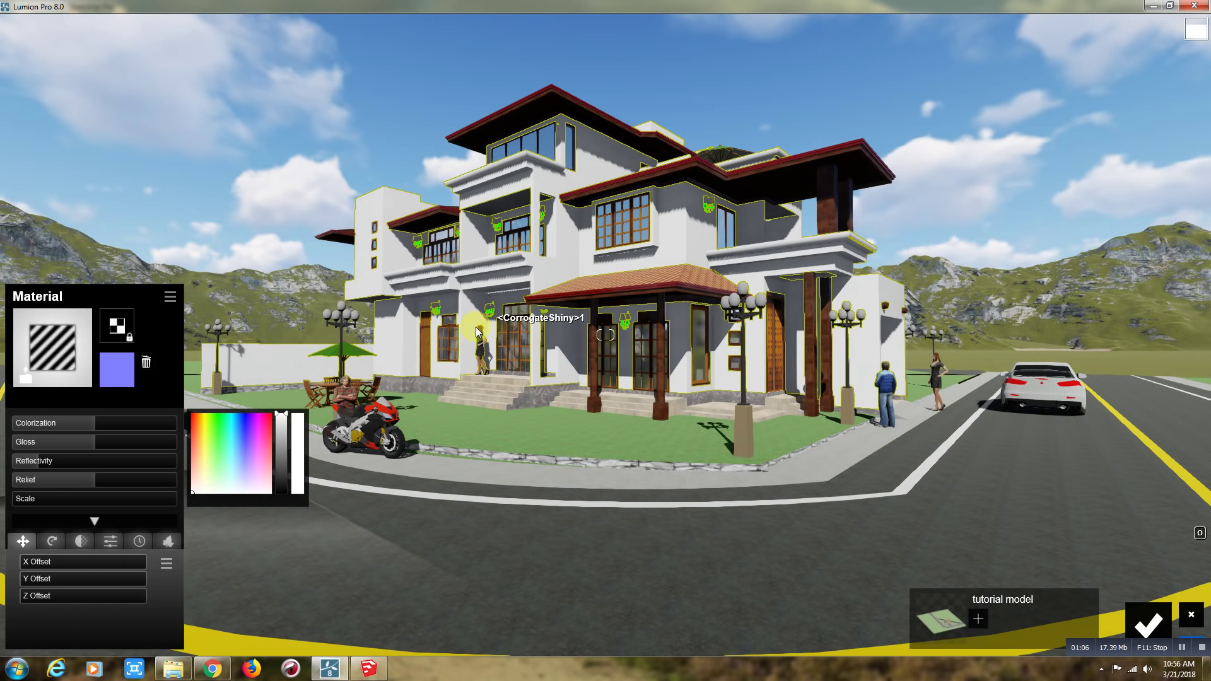
Step: Give the motorcycle parts standard materials with lower reflectivity and shifted hue, and confirm all changes
{"action": "left_click", "coordinate": [382, 428]}
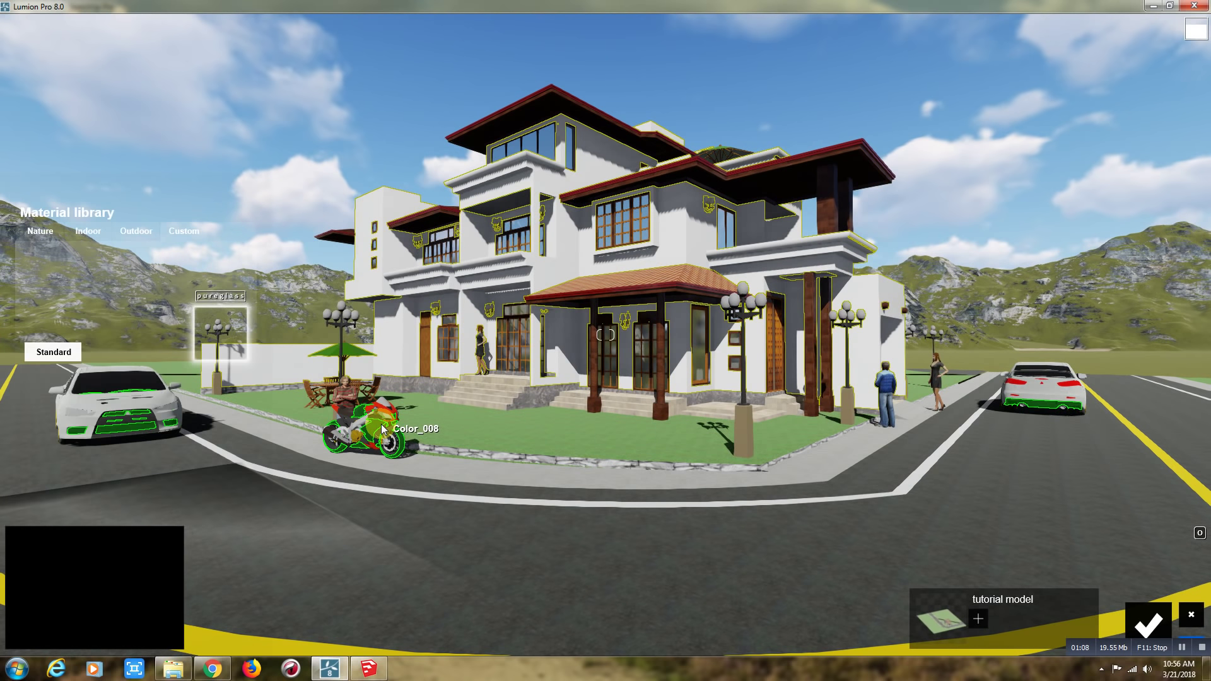
{"action": "left_click", "coordinate": [51, 402]}
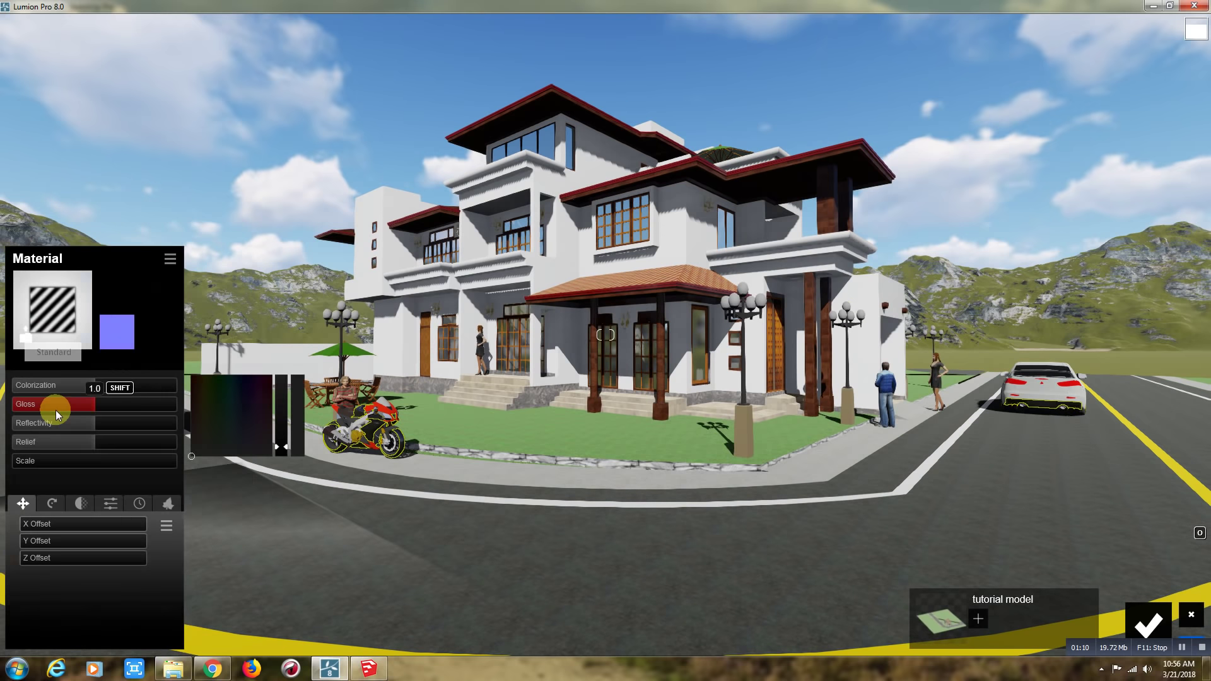
{"action": "left_click", "coordinate": [76, 461]}
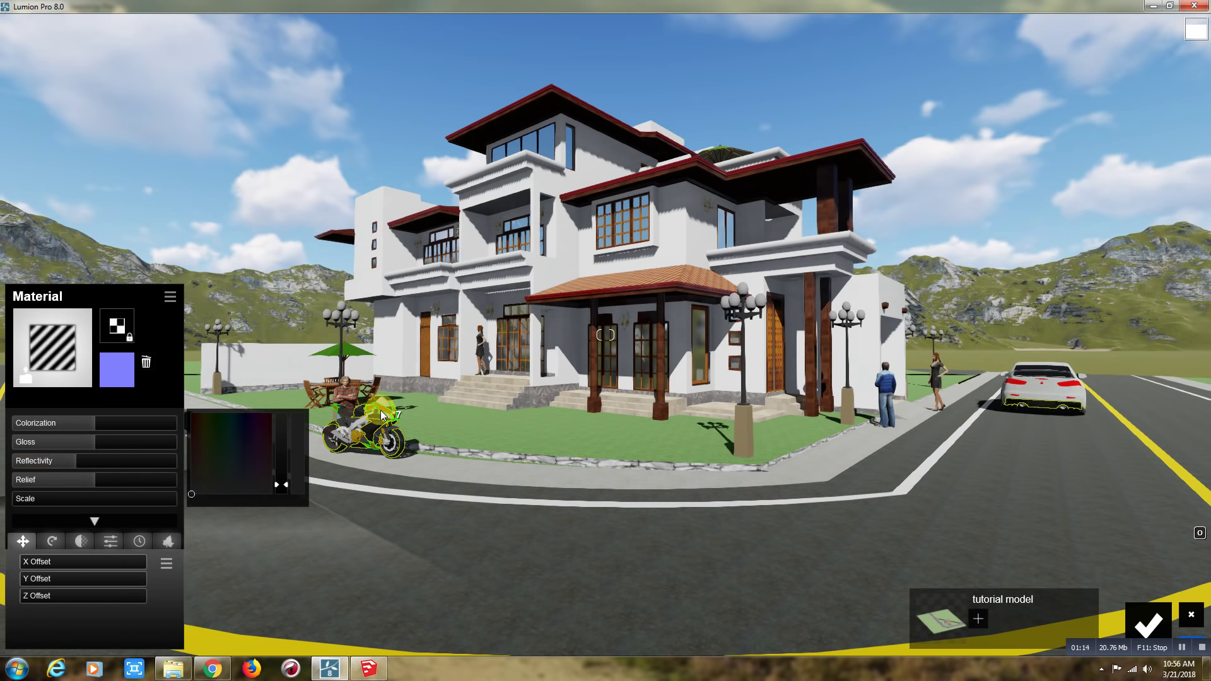
{"action": "left_click", "coordinate": [363, 421]}
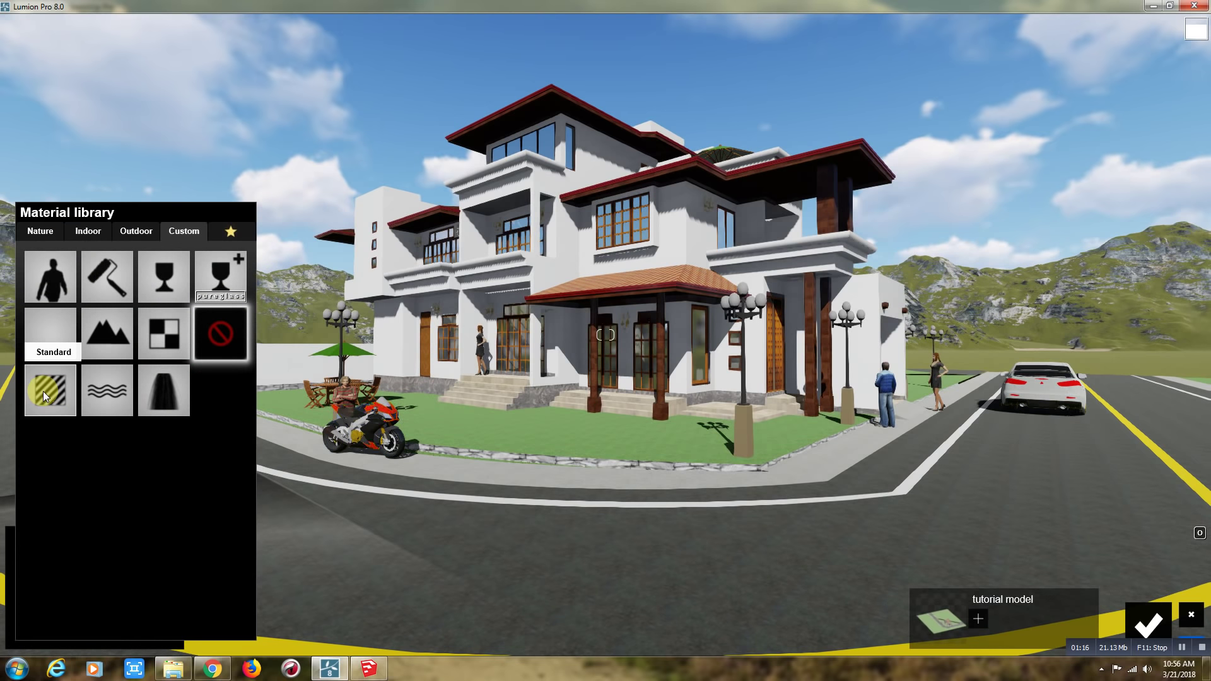
{"action": "left_click", "coordinate": [43, 391]}
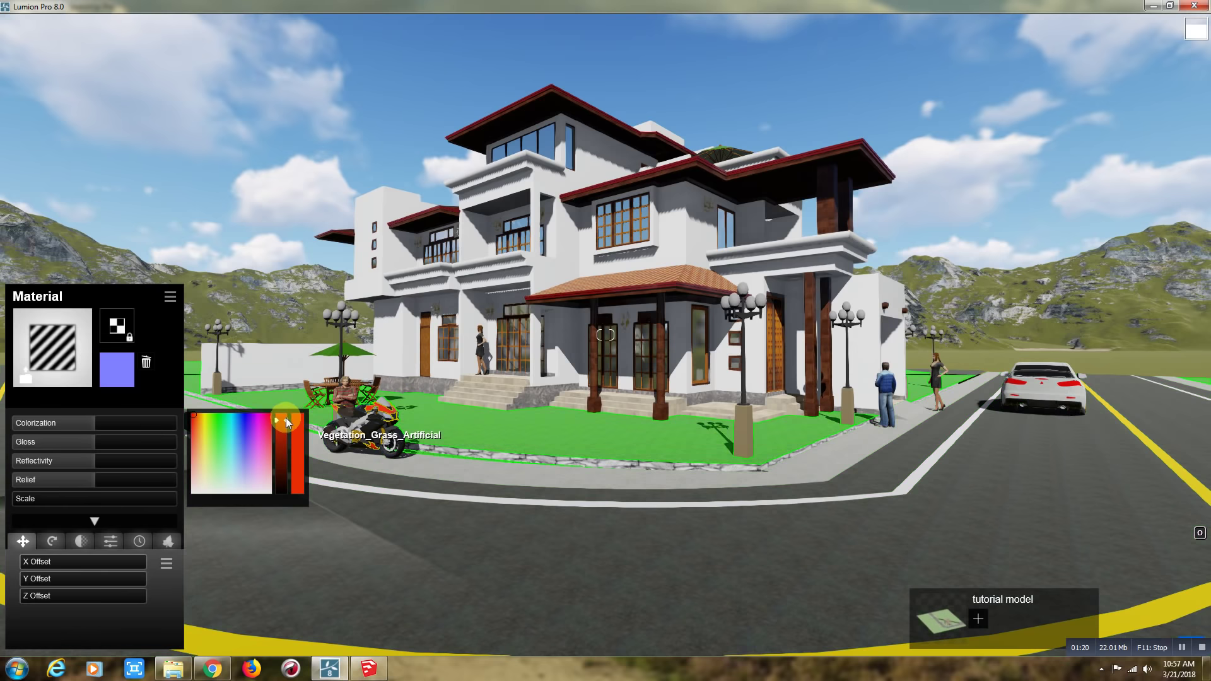
{"action": "left_click_drag", "start_coordinate": [285, 417], "coordinate": [285, 411]}
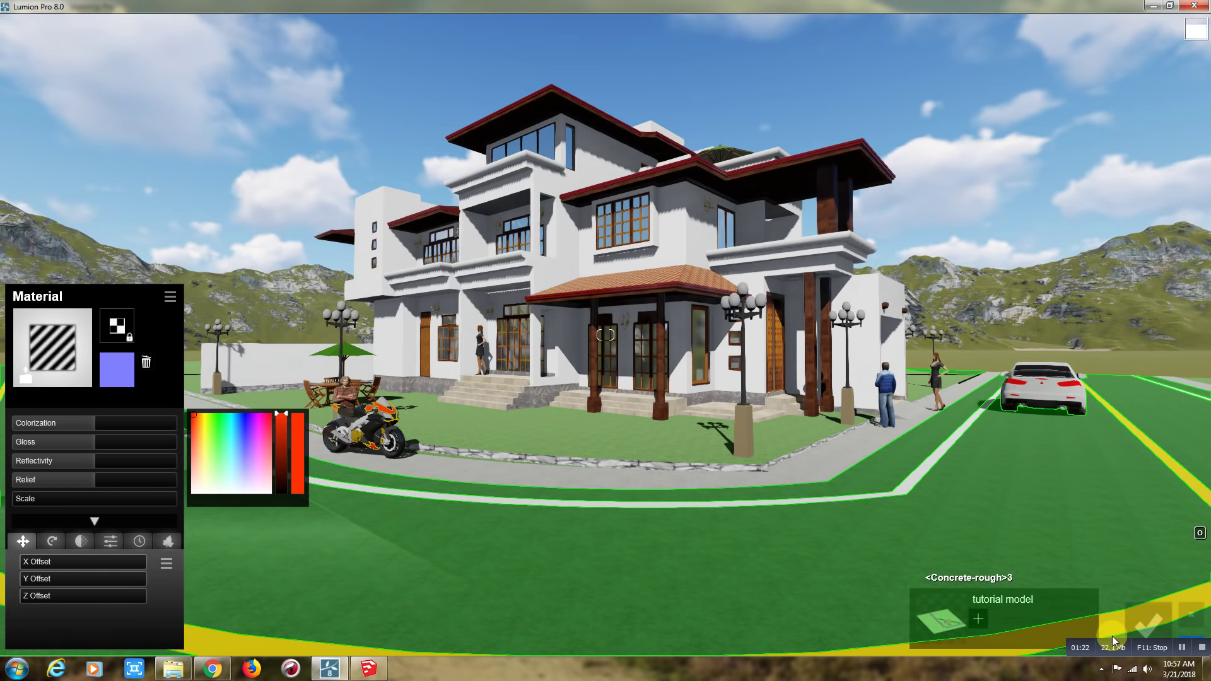
{"action": "left_click", "coordinate": [1148, 625]}
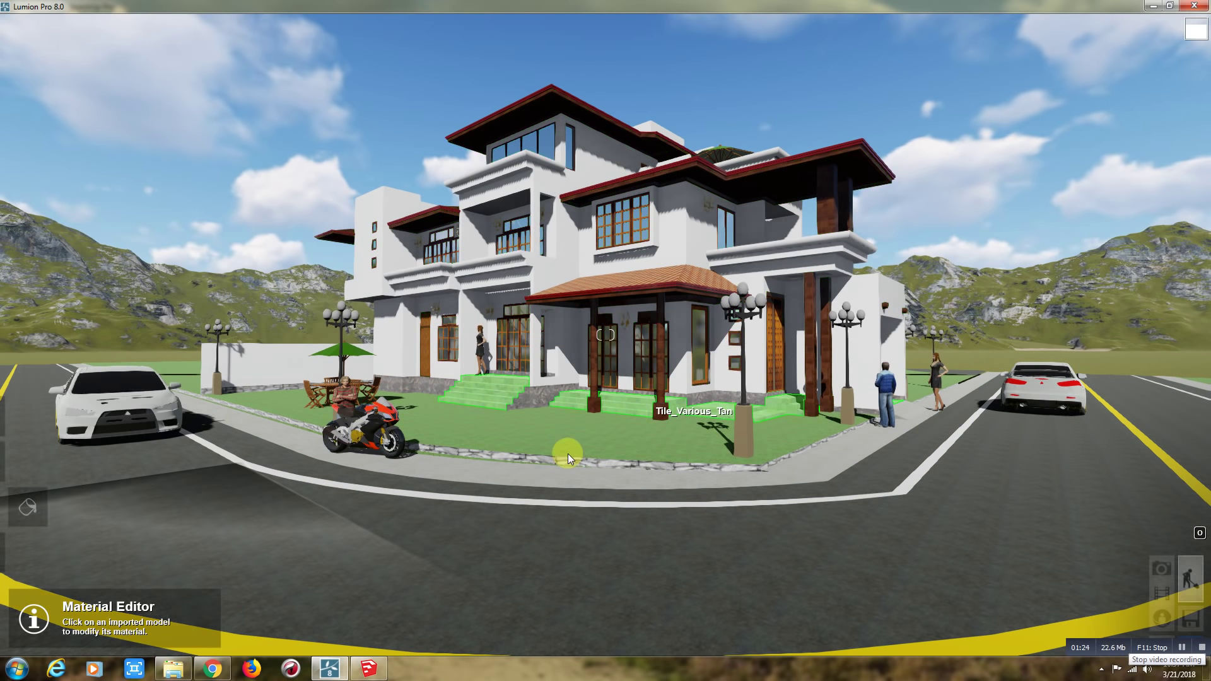
Step: Replace the yellow car material with a black standard material and confirm it
{"action": "left_click", "coordinate": [89, 405]}
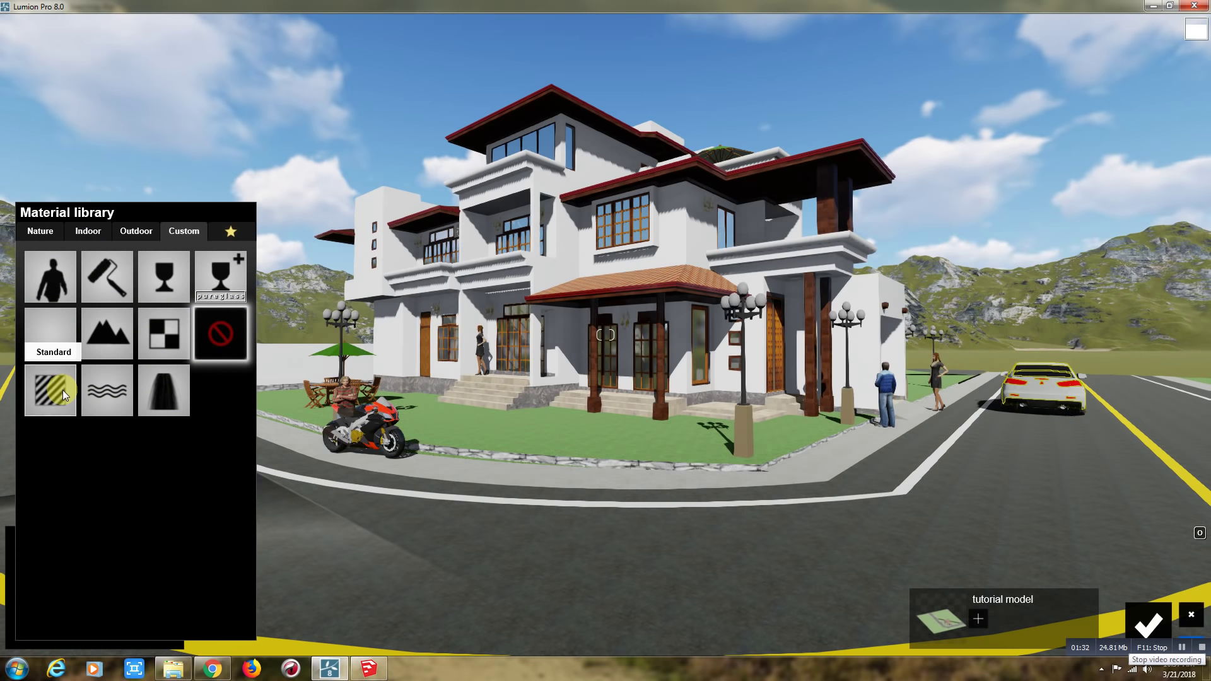
{"action": "left_click", "coordinate": [63, 390]}
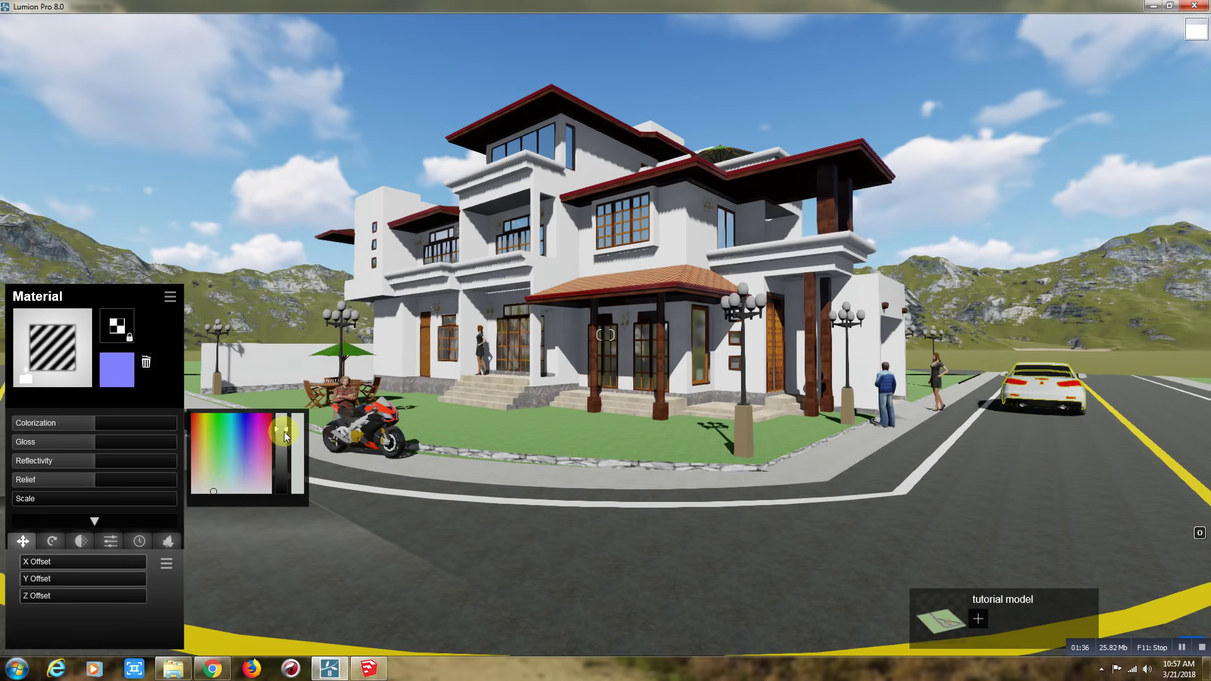
{"action": "left_click_drag", "start_coordinate": [284, 431], "coordinate": [278, 490]}
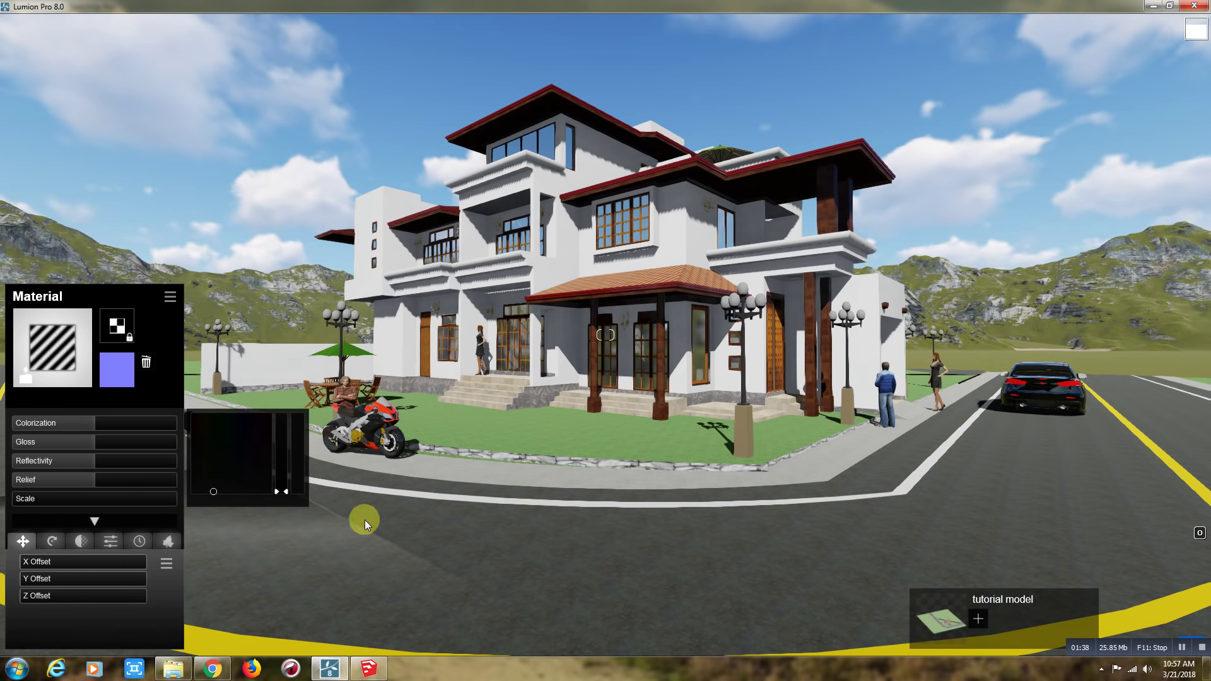
{"action": "mouse_move", "coordinate": [1182, 653]}
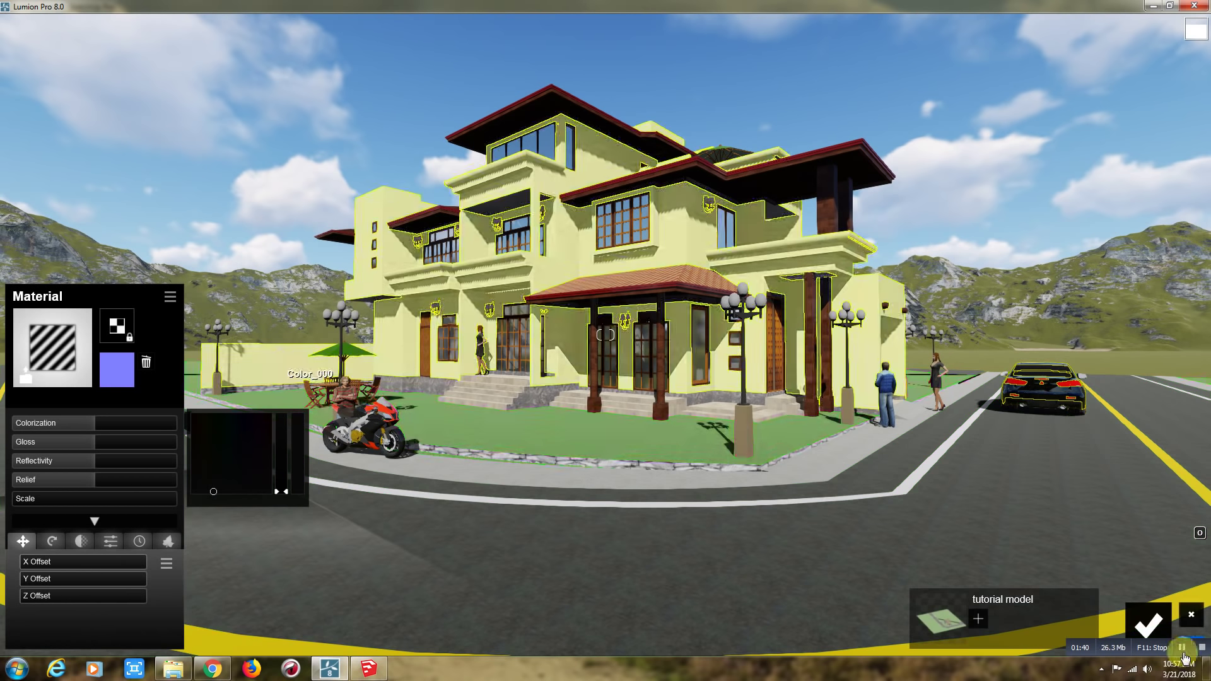
{"action": "left_click", "coordinate": [1147, 625]}
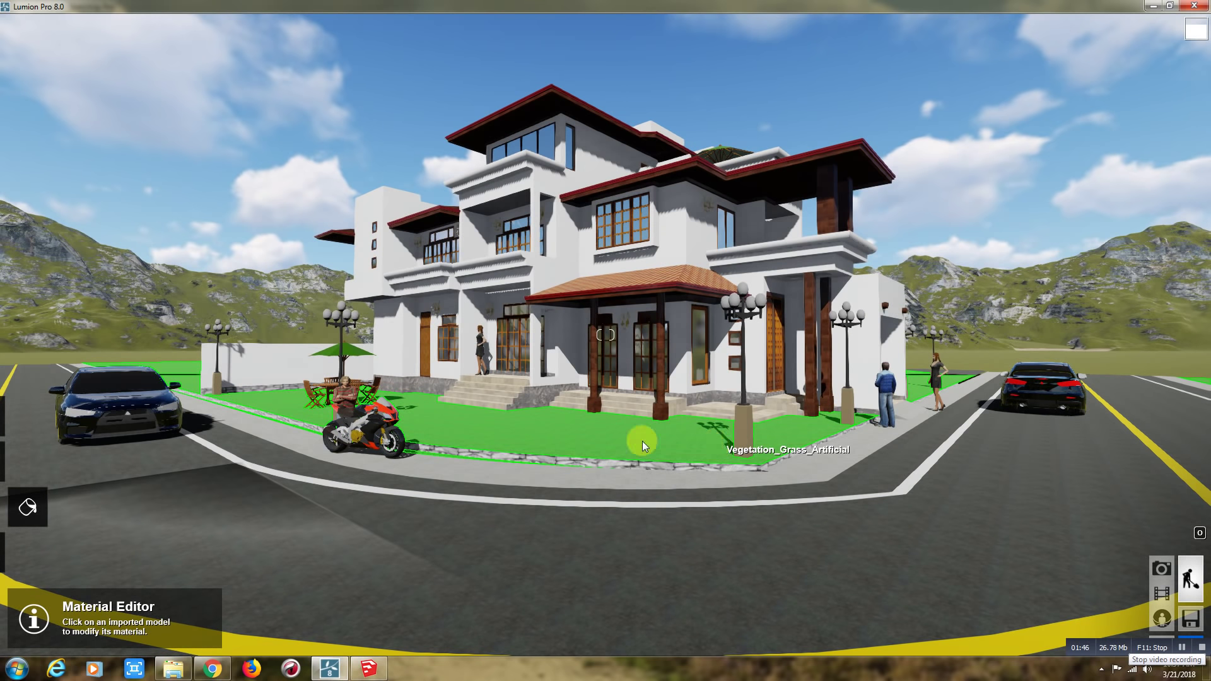
Step: Swap the artificial lawn grass for a Nature library grass material and confirm
{"action": "left_click", "coordinate": [232, 396]}
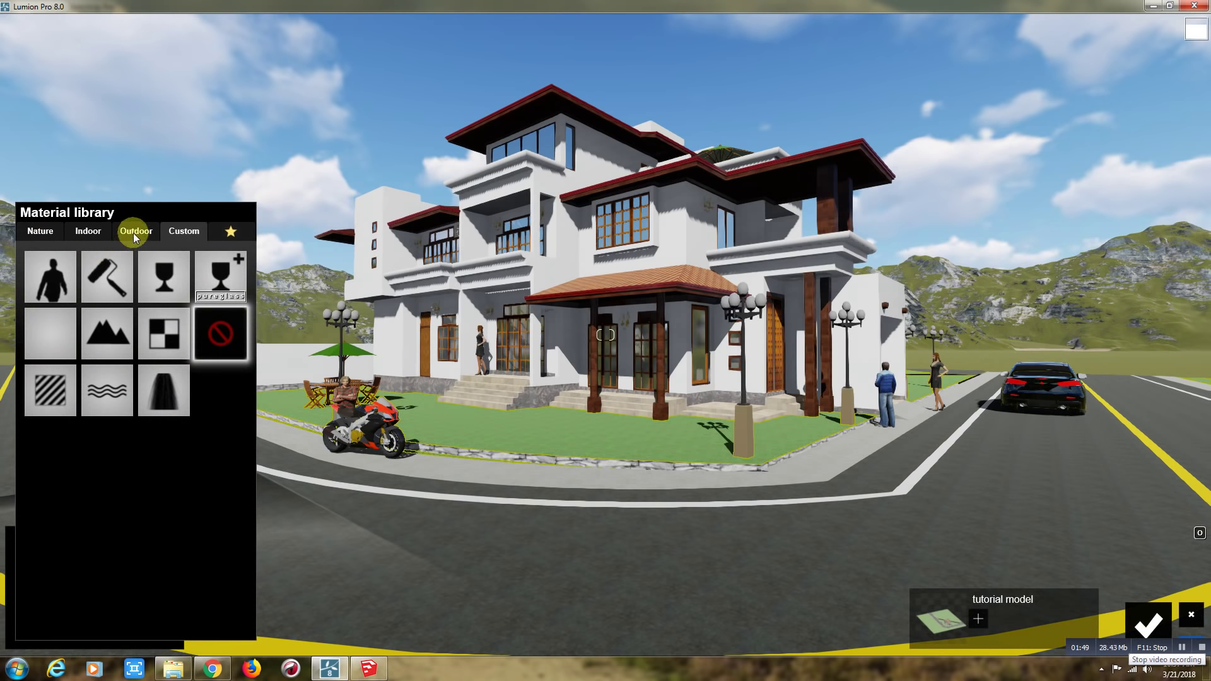
{"action": "left_click", "coordinate": [134, 237]}
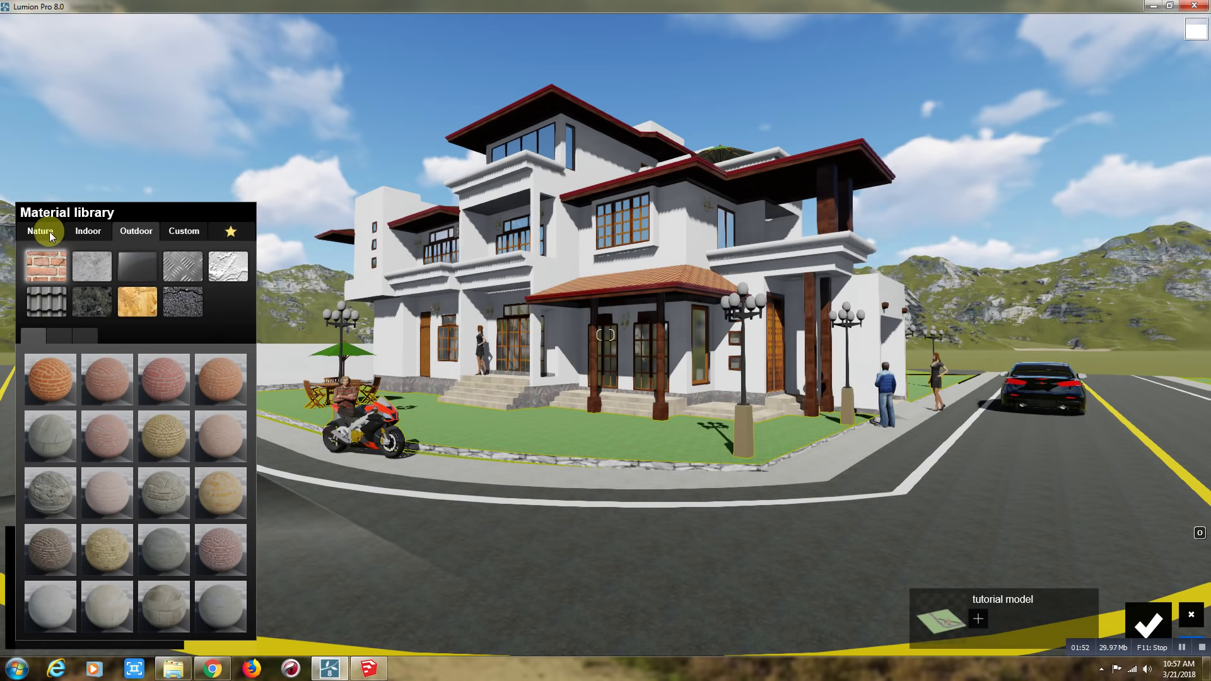
{"action": "left_click", "coordinate": [51, 237]}
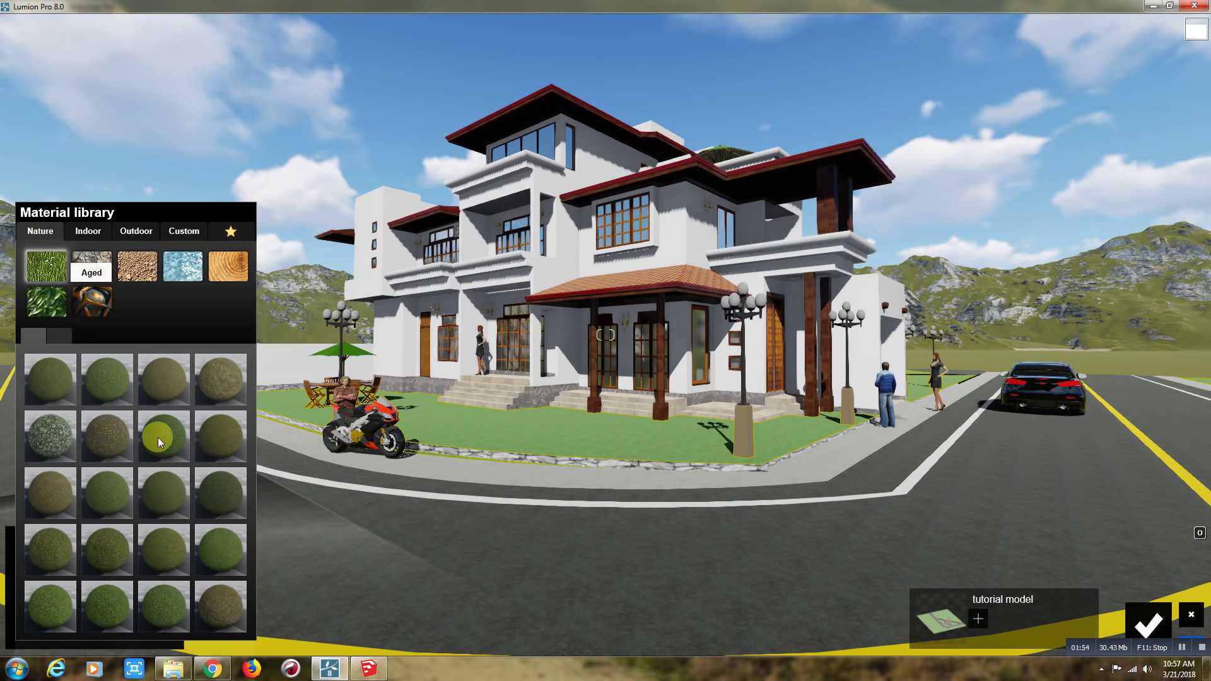
{"action": "left_click", "coordinate": [167, 442]}
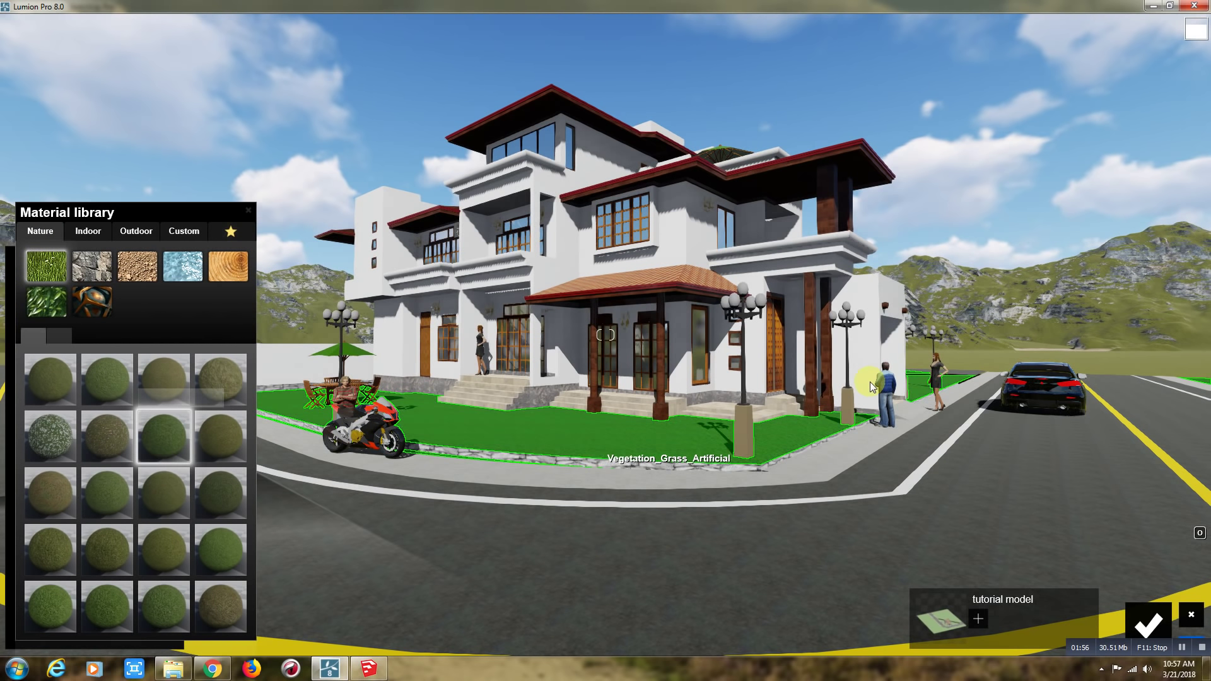
{"action": "left_click", "coordinate": [602, 473]}
{"action": "left_click", "coordinate": [1147, 621]}
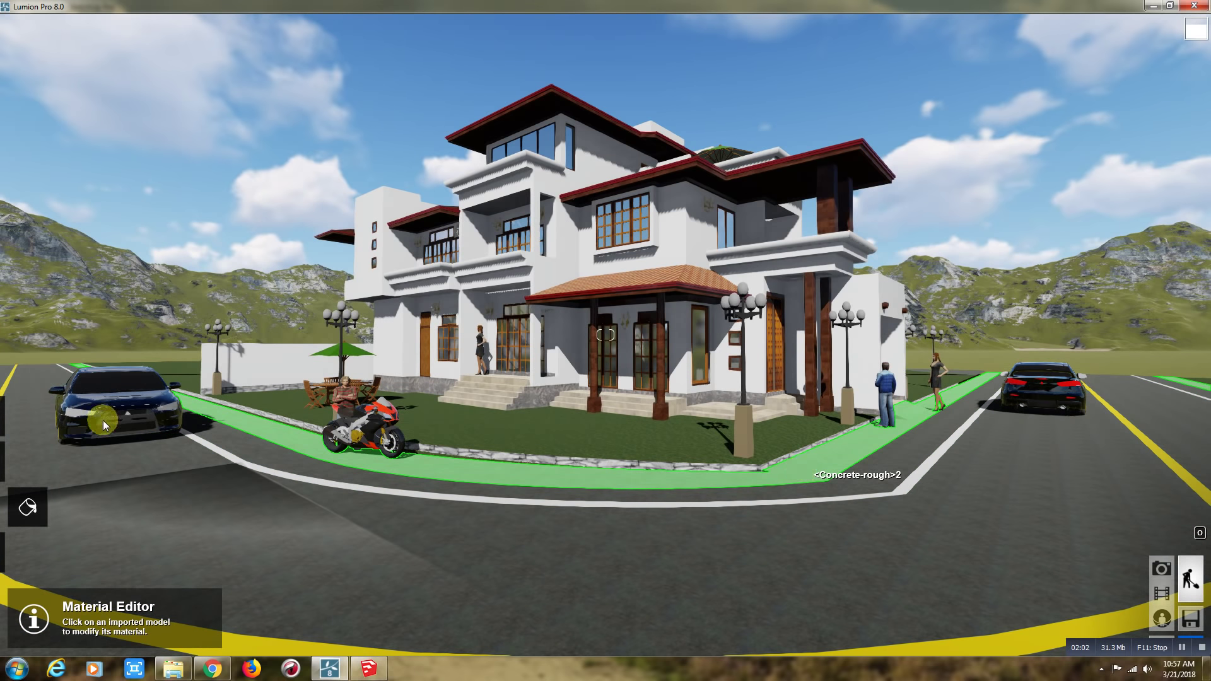
Step: Pave the sidewalk with the Bricks 008a 1024 outdoor material and save the change
{"action": "left_click", "coordinate": [328, 451]}
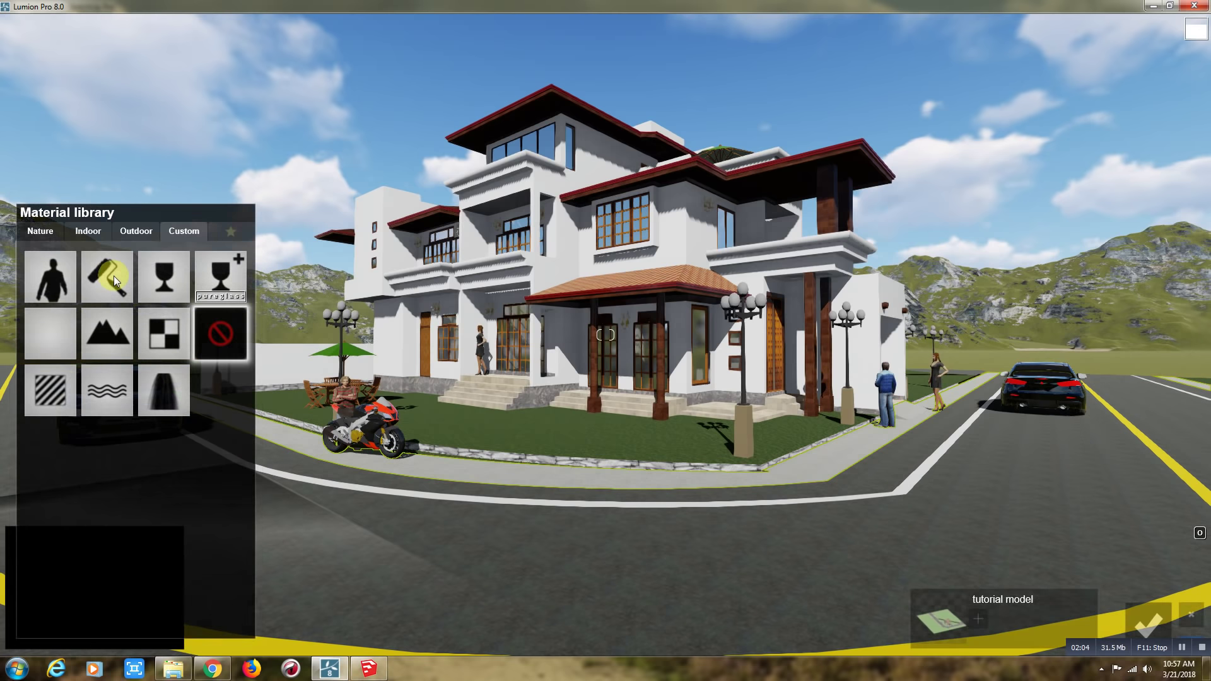
{"action": "left_click", "coordinate": [136, 230]}
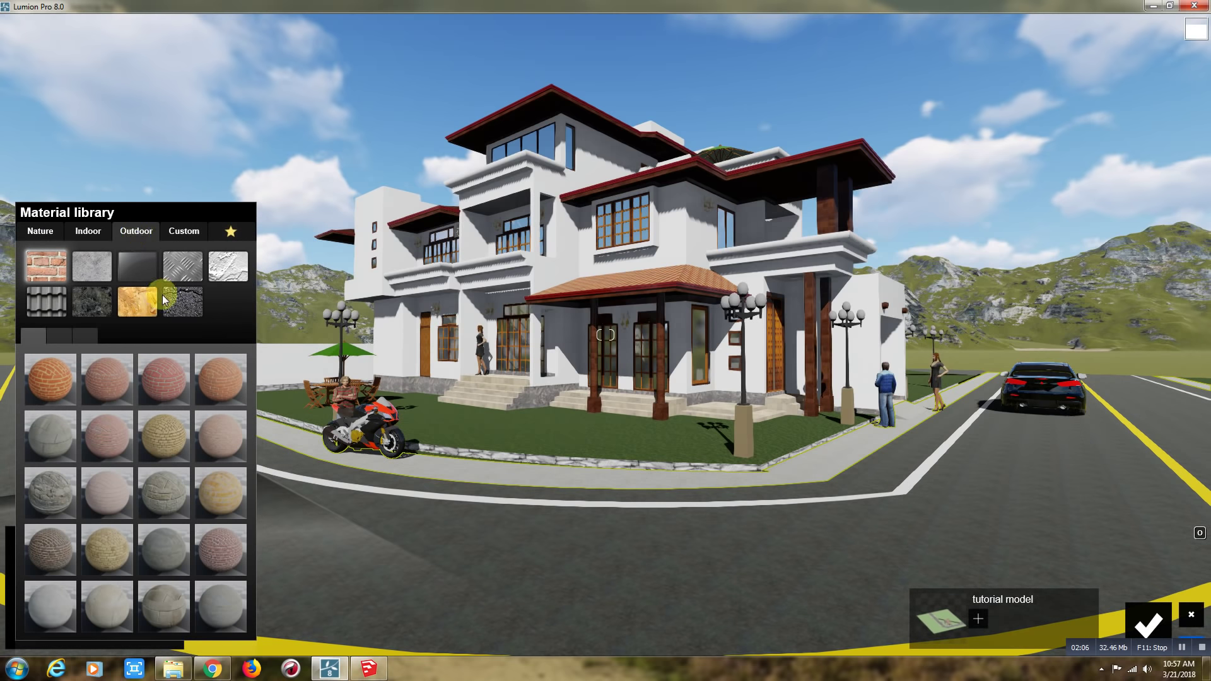
{"action": "left_click", "coordinate": [164, 480]}
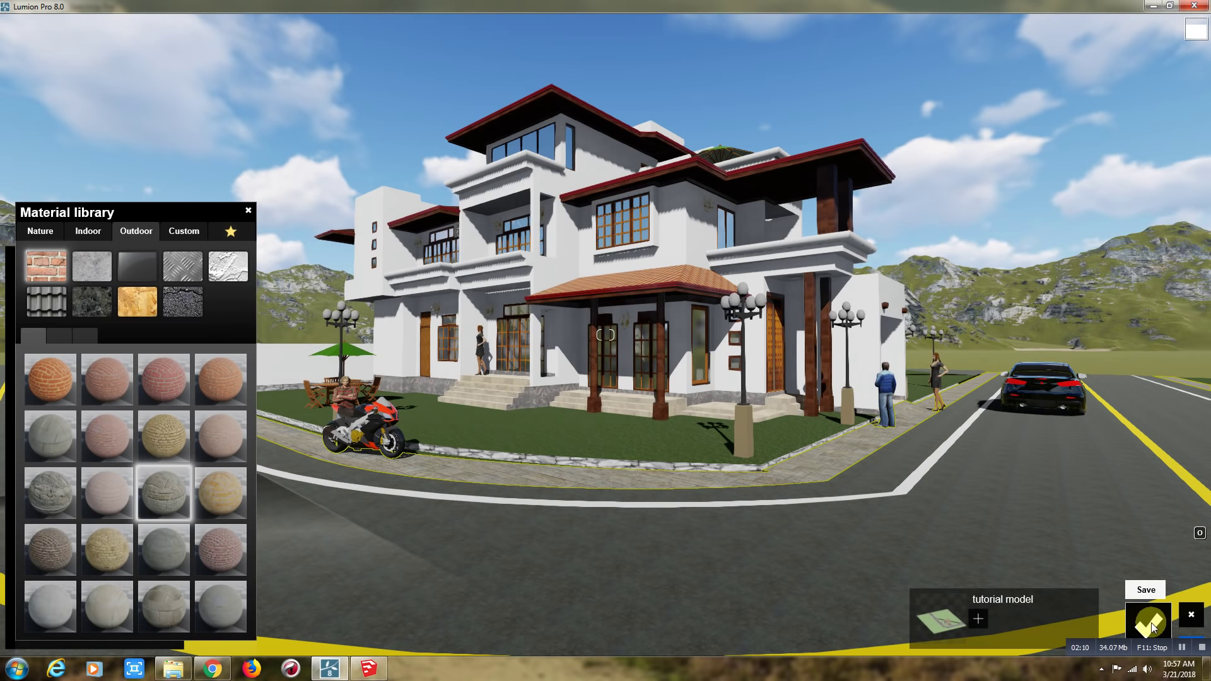
{"action": "left_click", "coordinate": [1151, 623]}
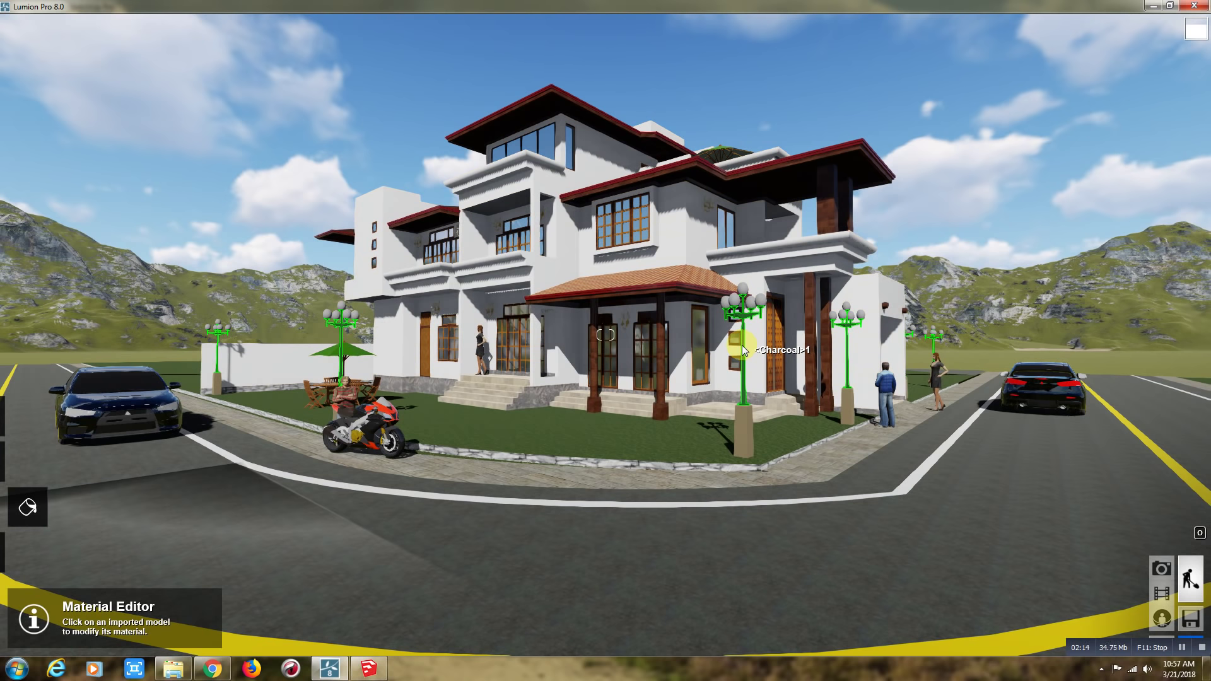
Step: Give the lamp posts and roof edges standard materials, roof edges at reflectivity 0.6
{"action": "left_click", "coordinate": [741, 345]}
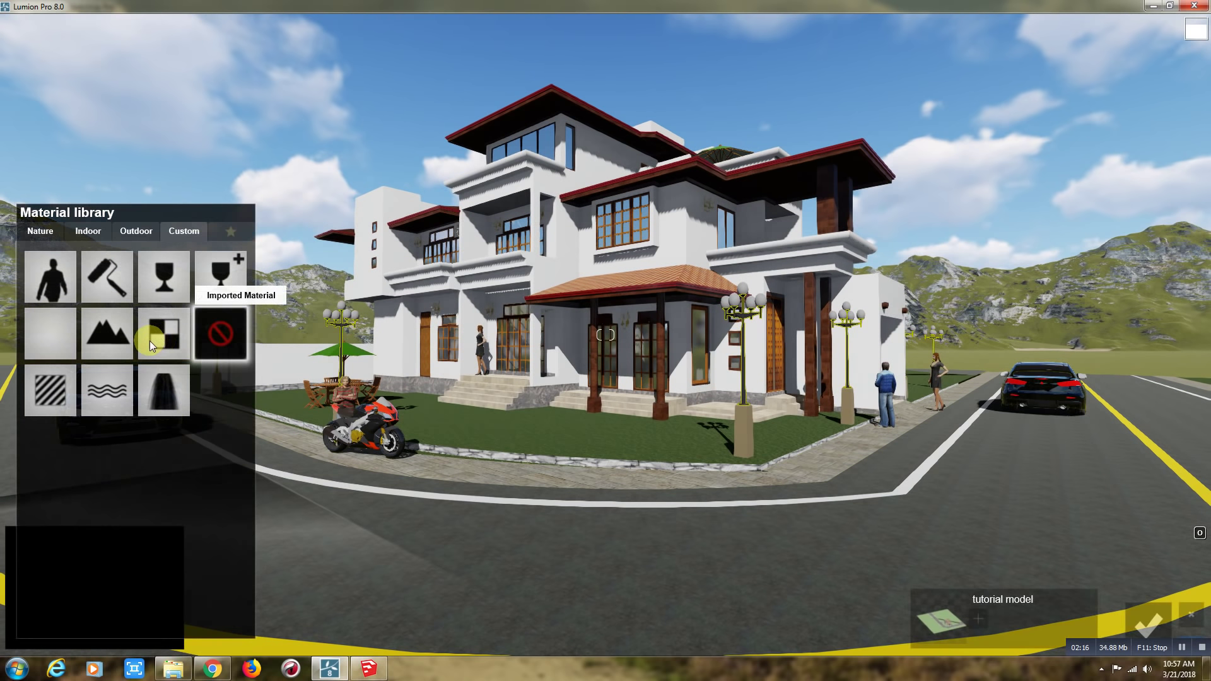
{"action": "left_click", "coordinate": [52, 392]}
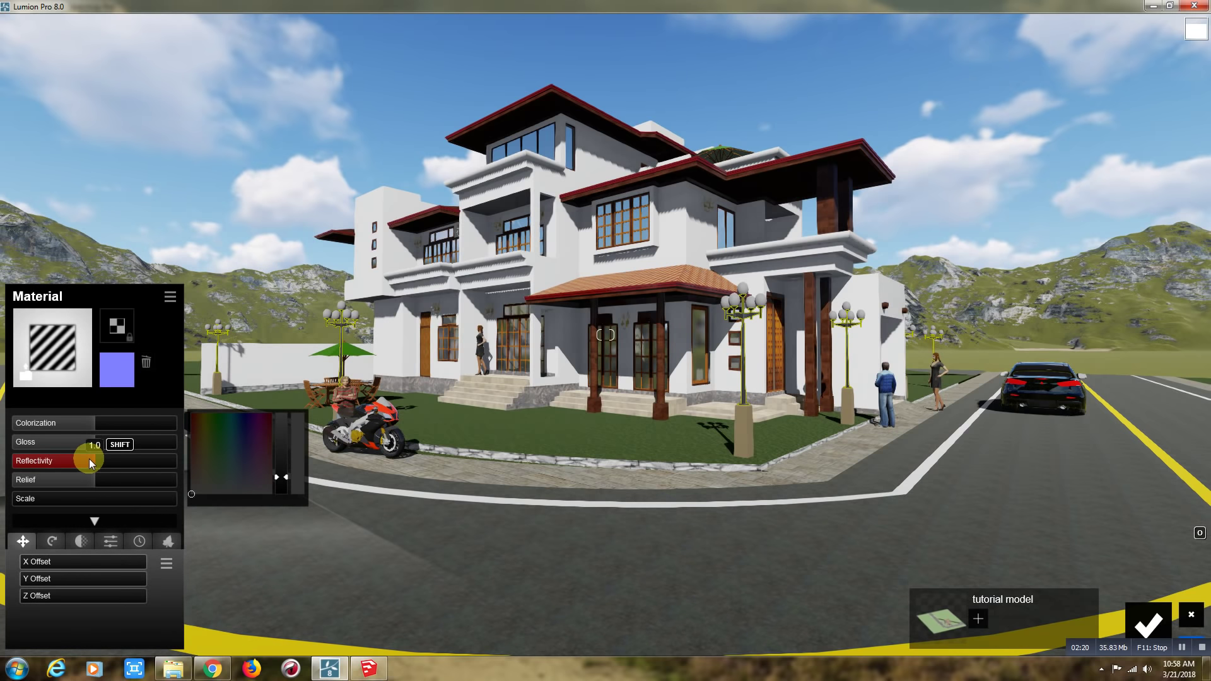
{"action": "left_click", "coordinate": [1147, 624]}
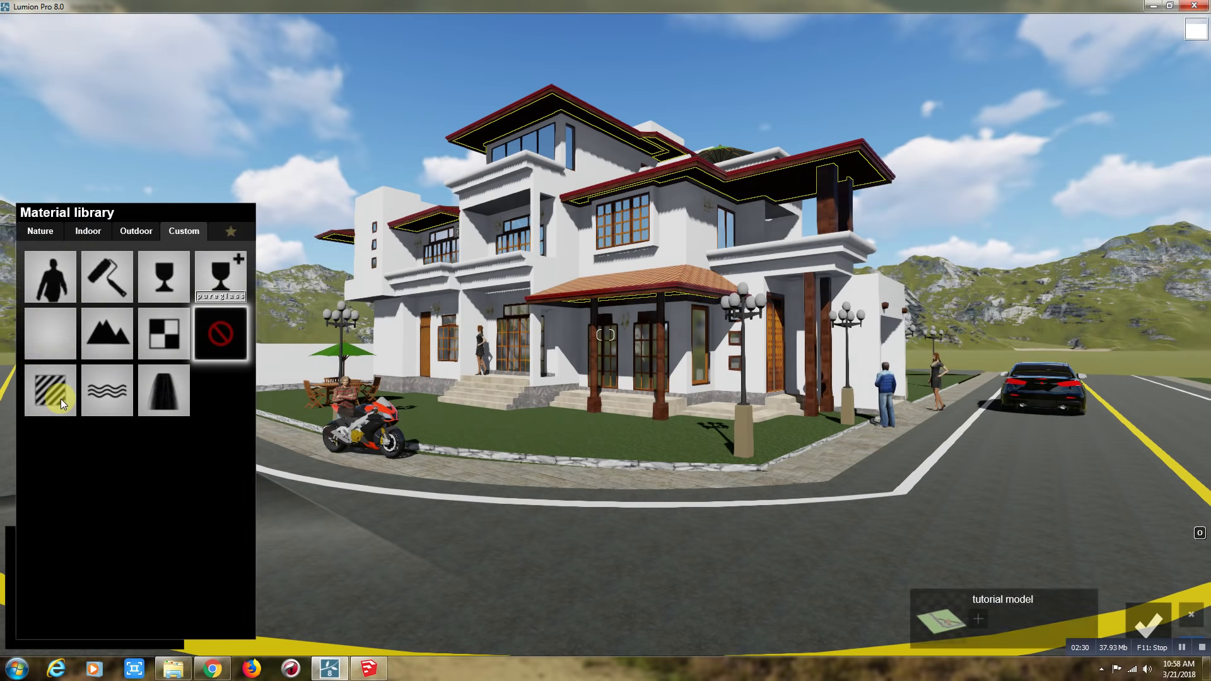
{"action": "left_click", "coordinate": [63, 403]}
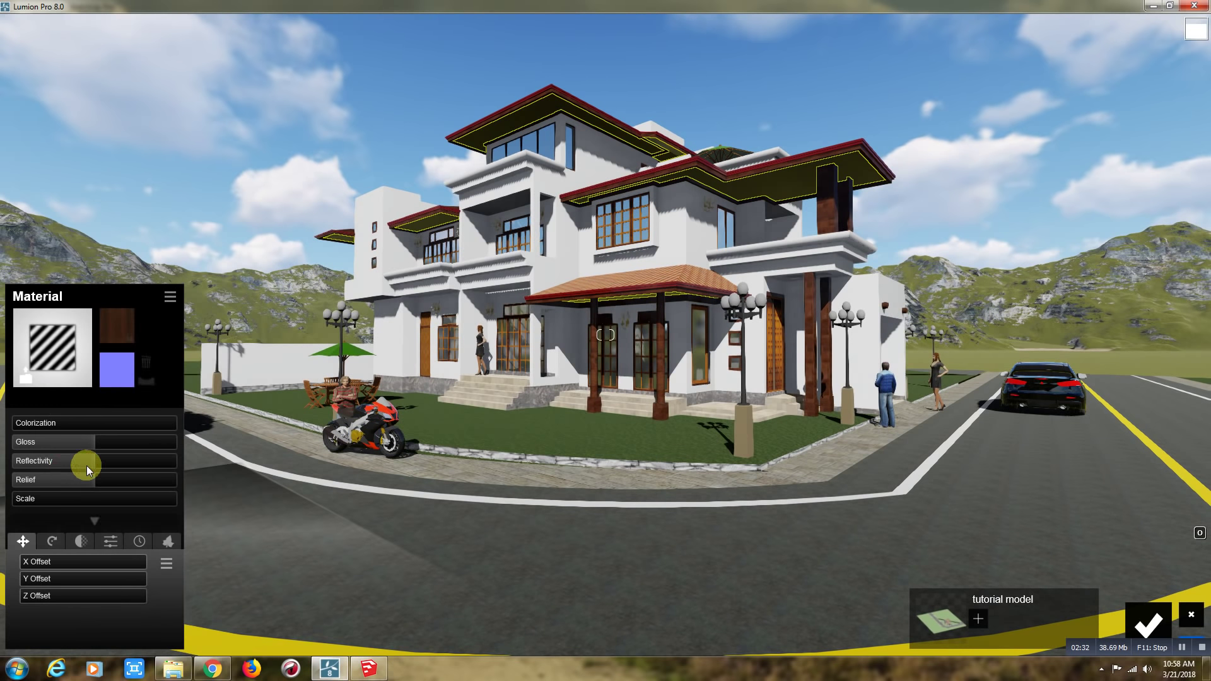
{"action": "left_click_drag", "start_coordinate": [65, 466], "coordinate": [60, 467]}
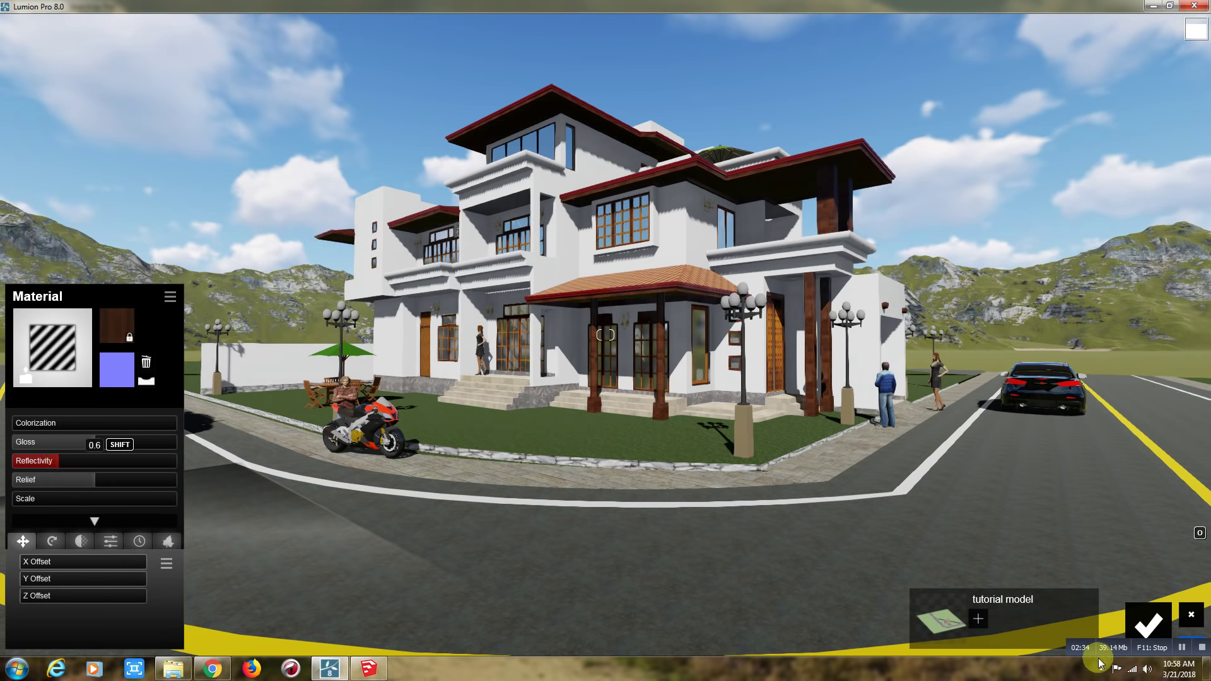
{"action": "left_click", "coordinate": [1147, 623]}
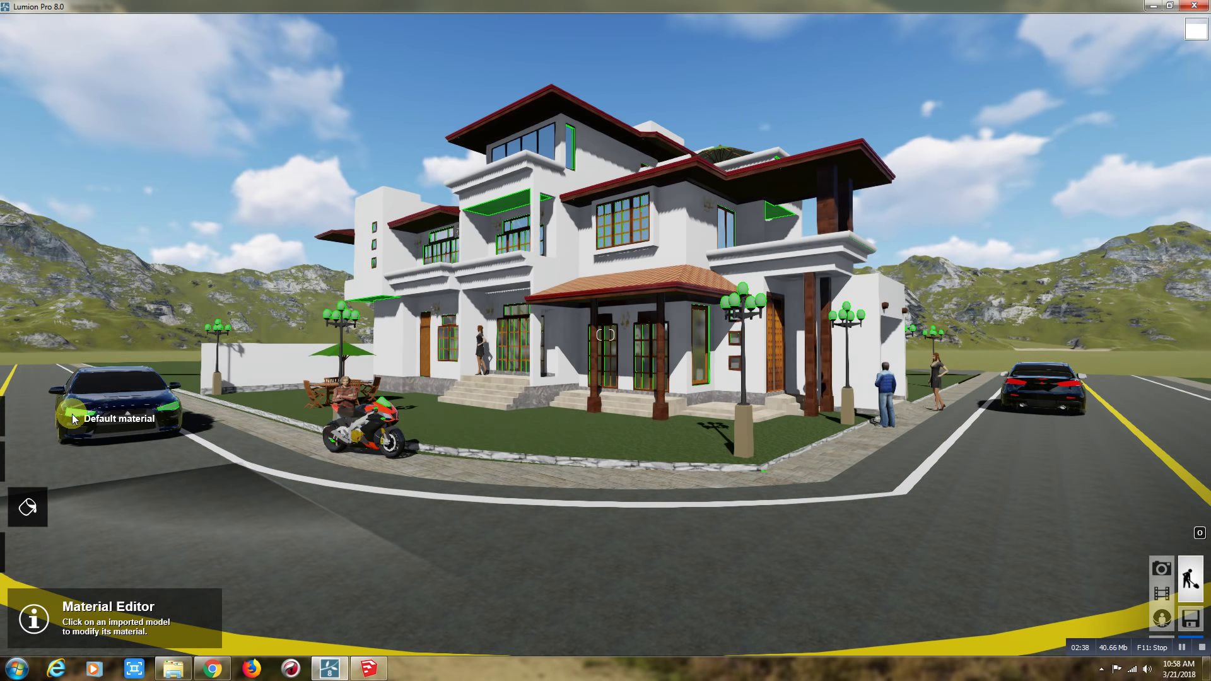
Step: Make the car windshield pureglass, discarding a car body edit, then enter Objects mode
{"action": "left_click", "coordinate": [72, 414]}
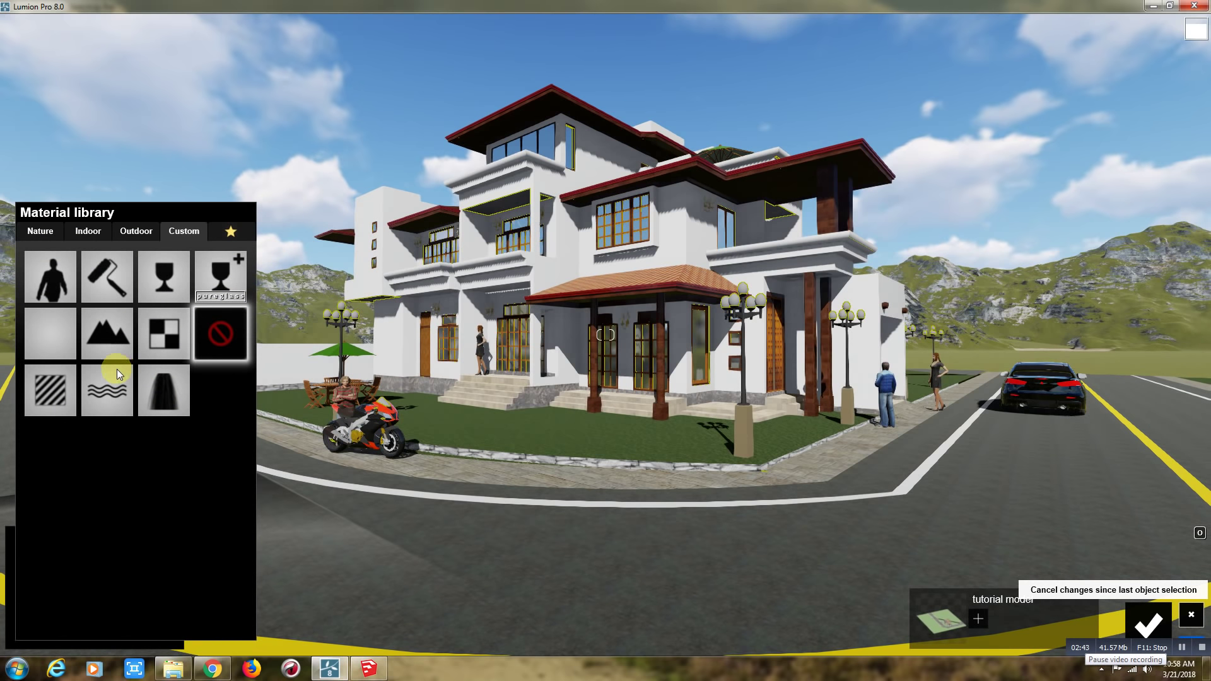
{"action": "left_click", "coordinate": [1196, 610]}
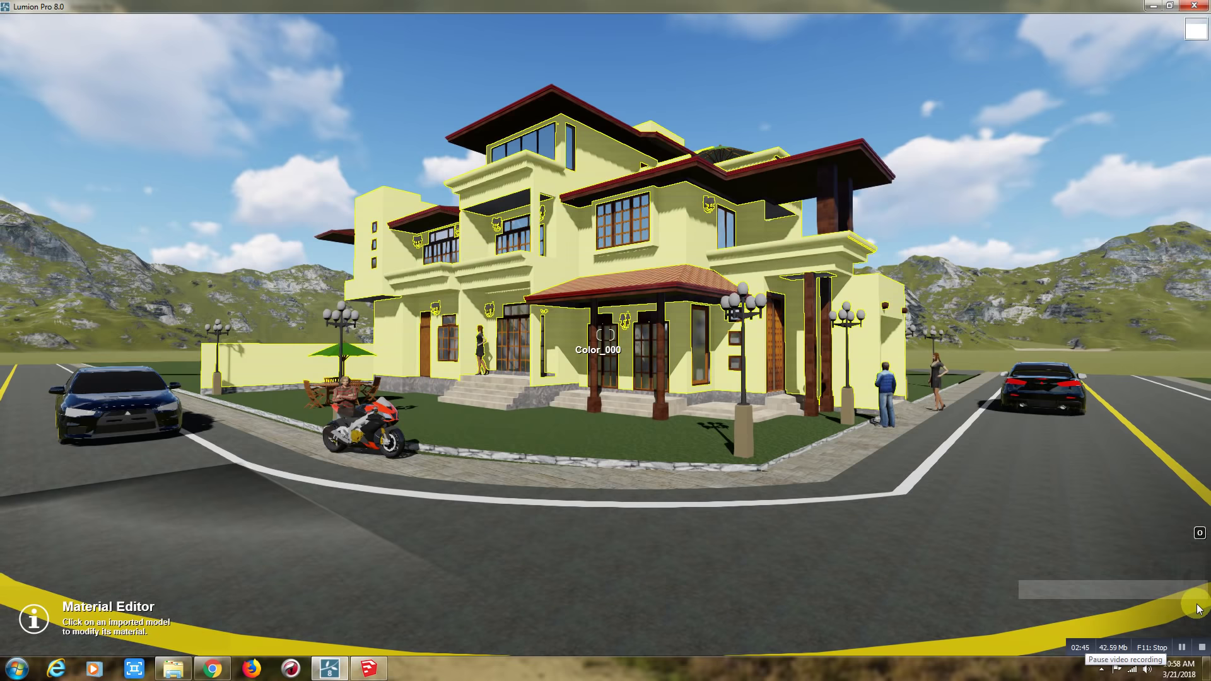
{"action": "left_click", "coordinate": [141, 384]}
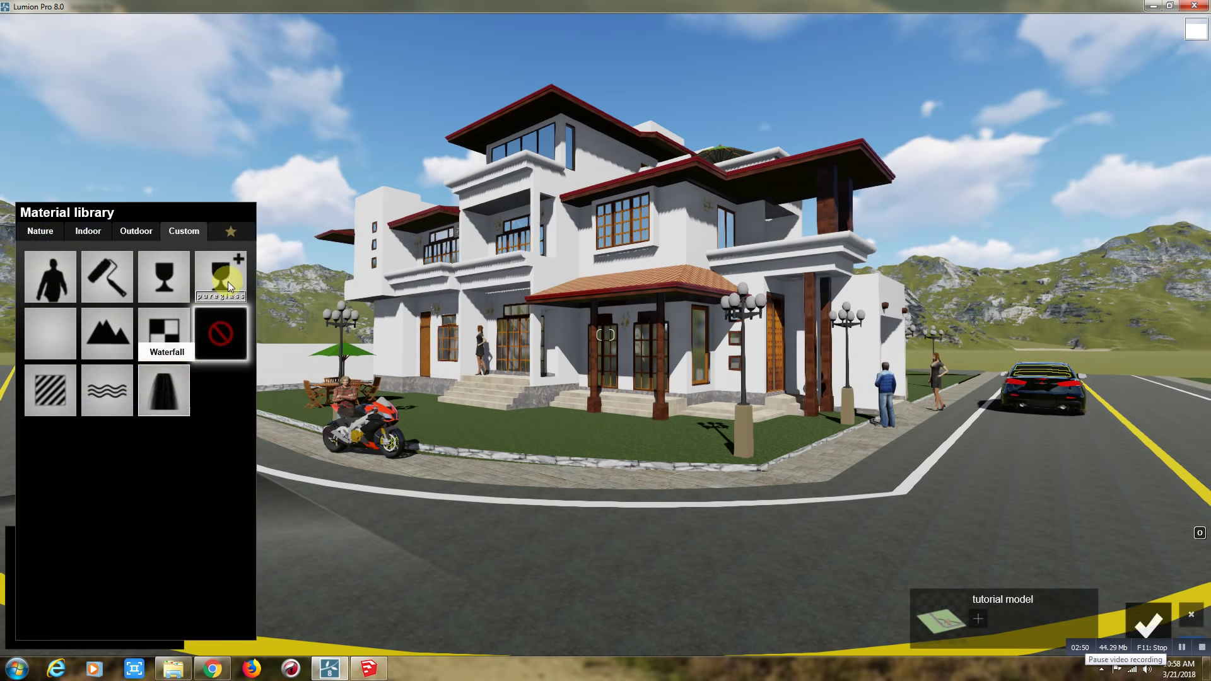
{"action": "left_click", "coordinate": [229, 281]}
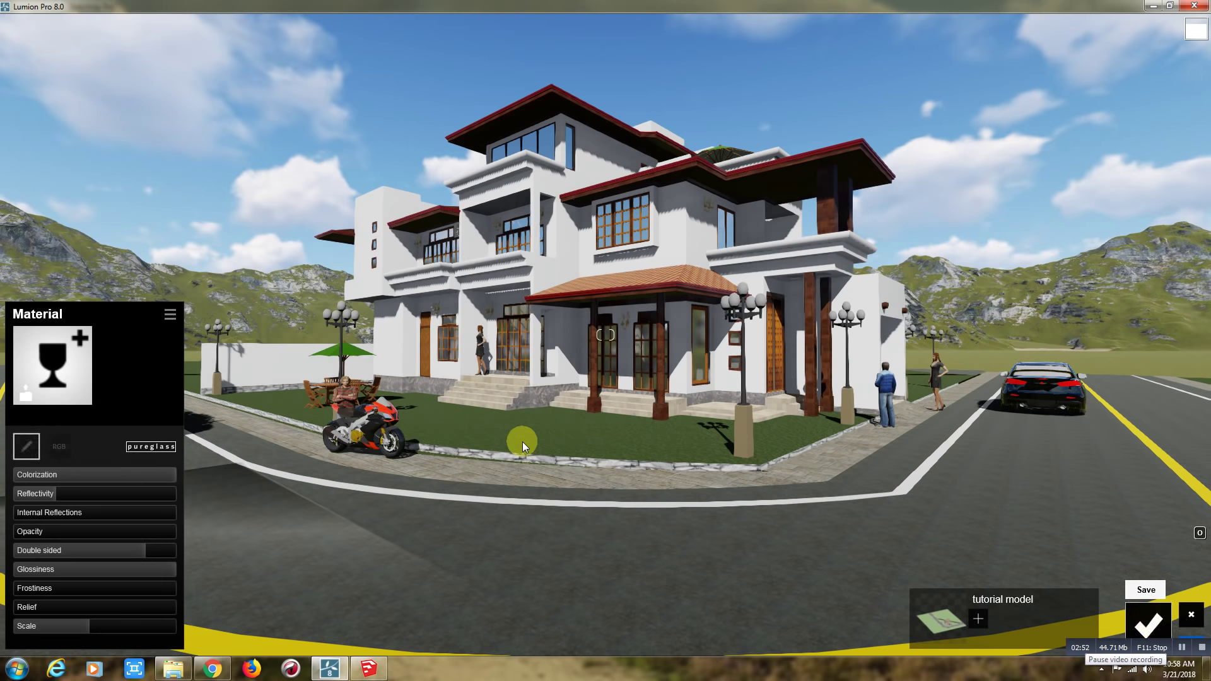
{"action": "left_click", "coordinate": [1148, 626]}
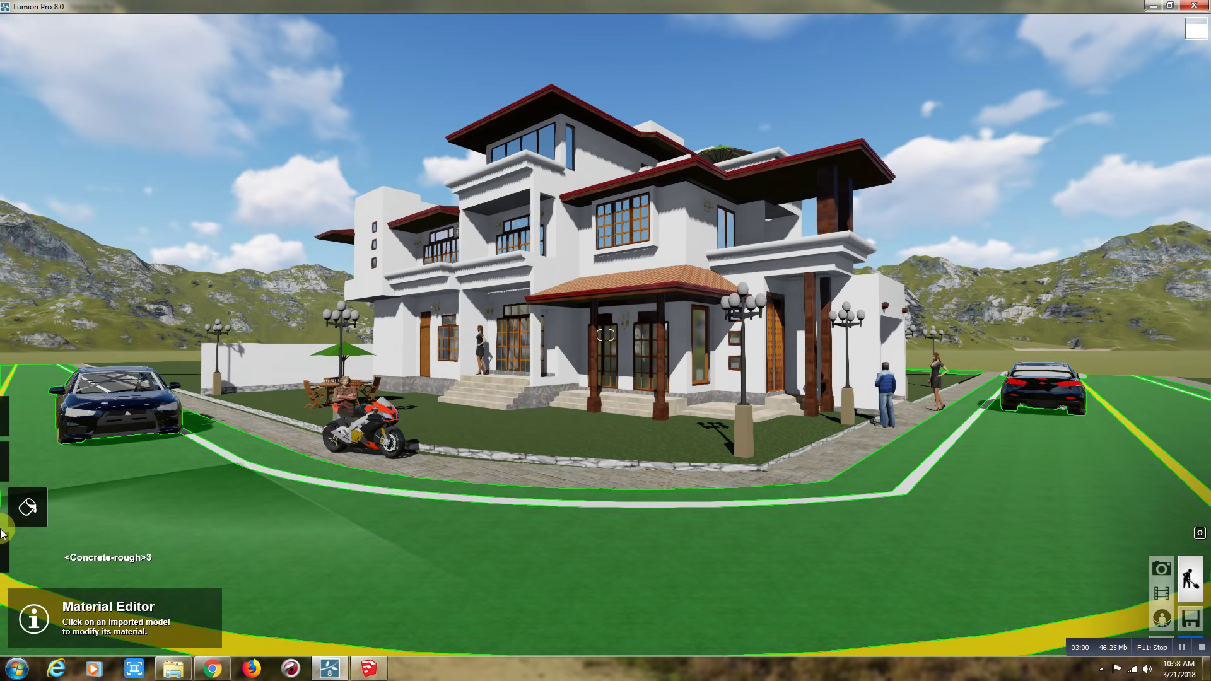
{"action": "left_click", "coordinate": [23, 552]}
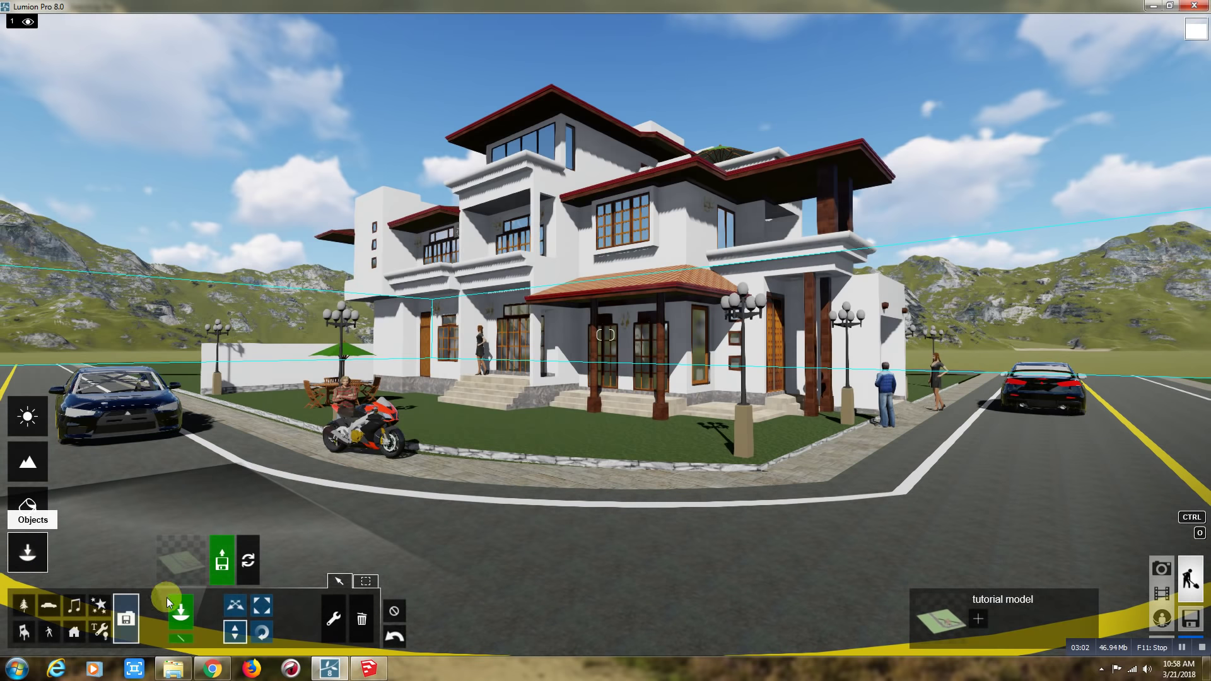
Step: Load a small round bush from Nature plants page 7 for mass placement above the lawn
{"action": "left_click", "coordinate": [24, 609]}
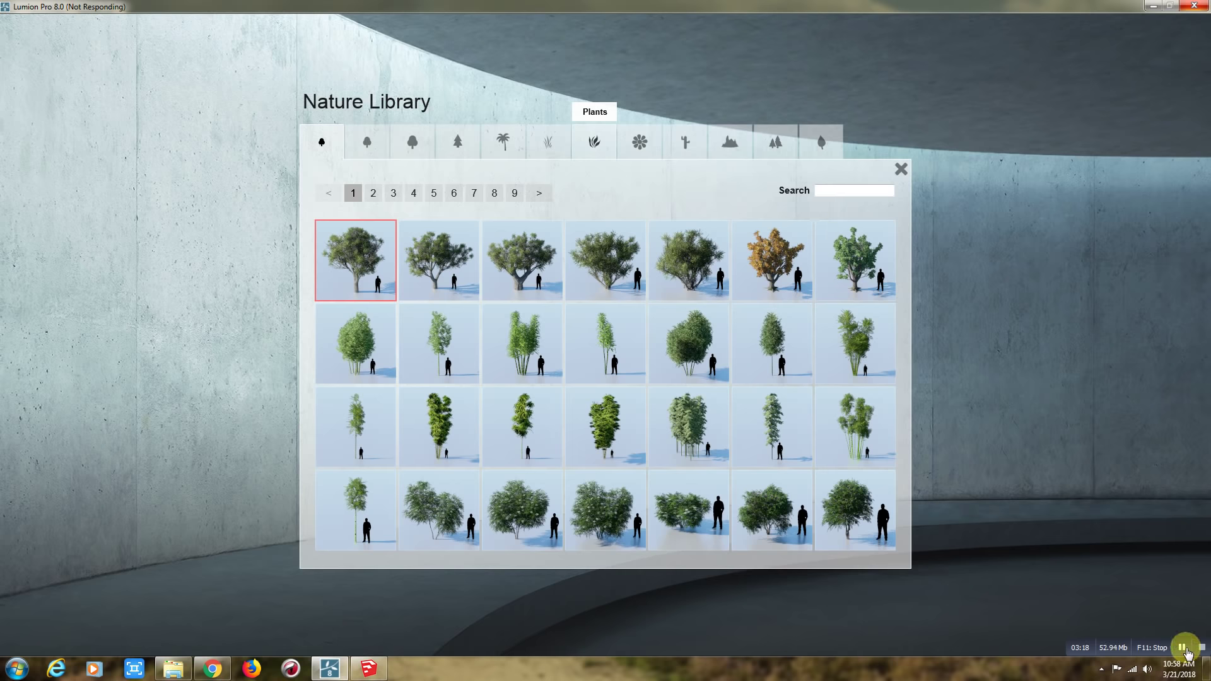
{"action": "left_click", "coordinate": [478, 197]}
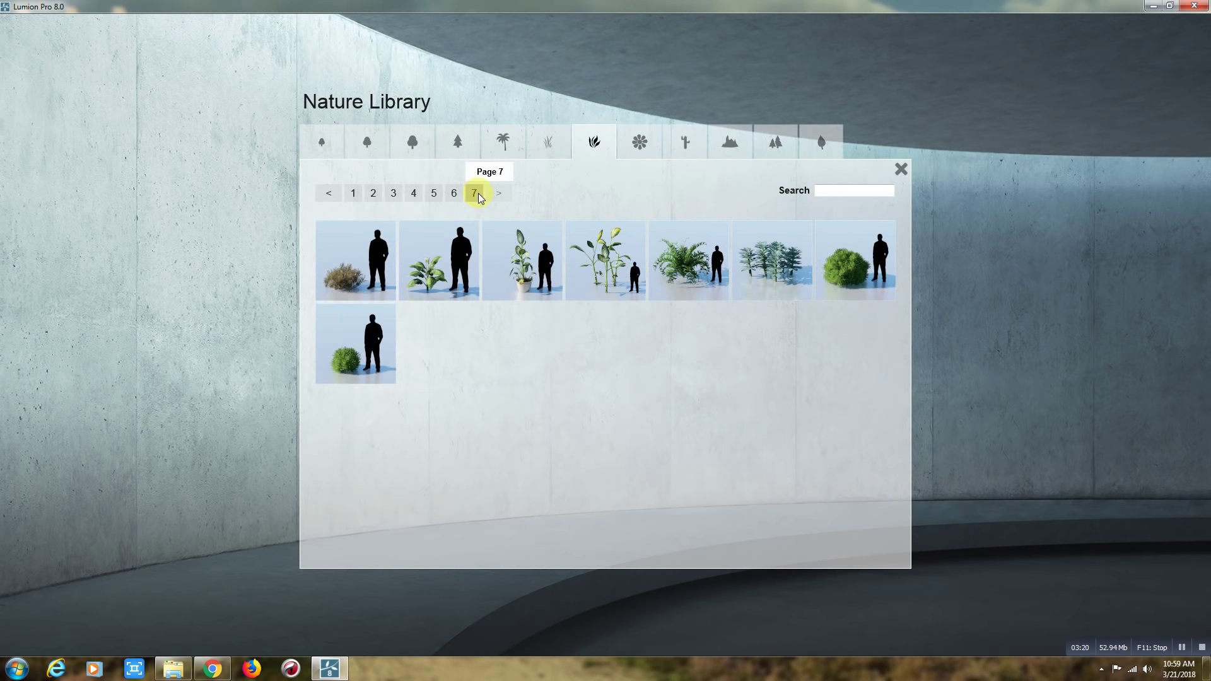
{"action": "left_click", "coordinate": [339, 368]}
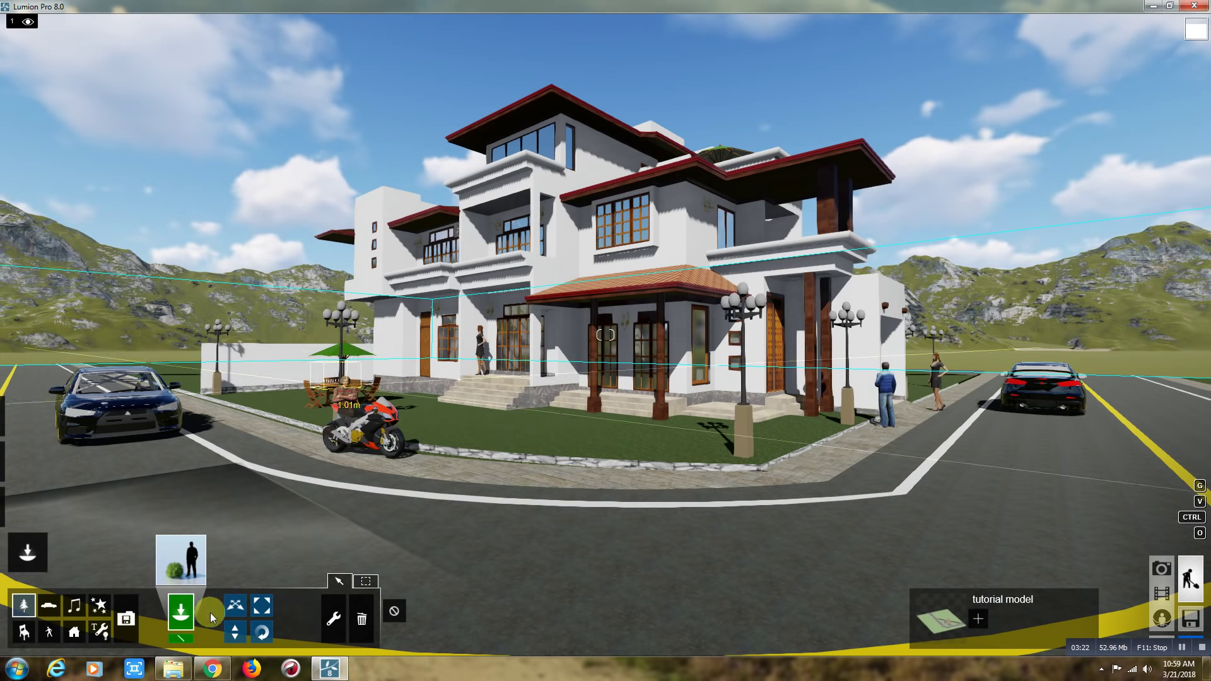
{"action": "left_click", "coordinate": [181, 638]}
{"action": "left_click", "coordinate": [654, 474]}
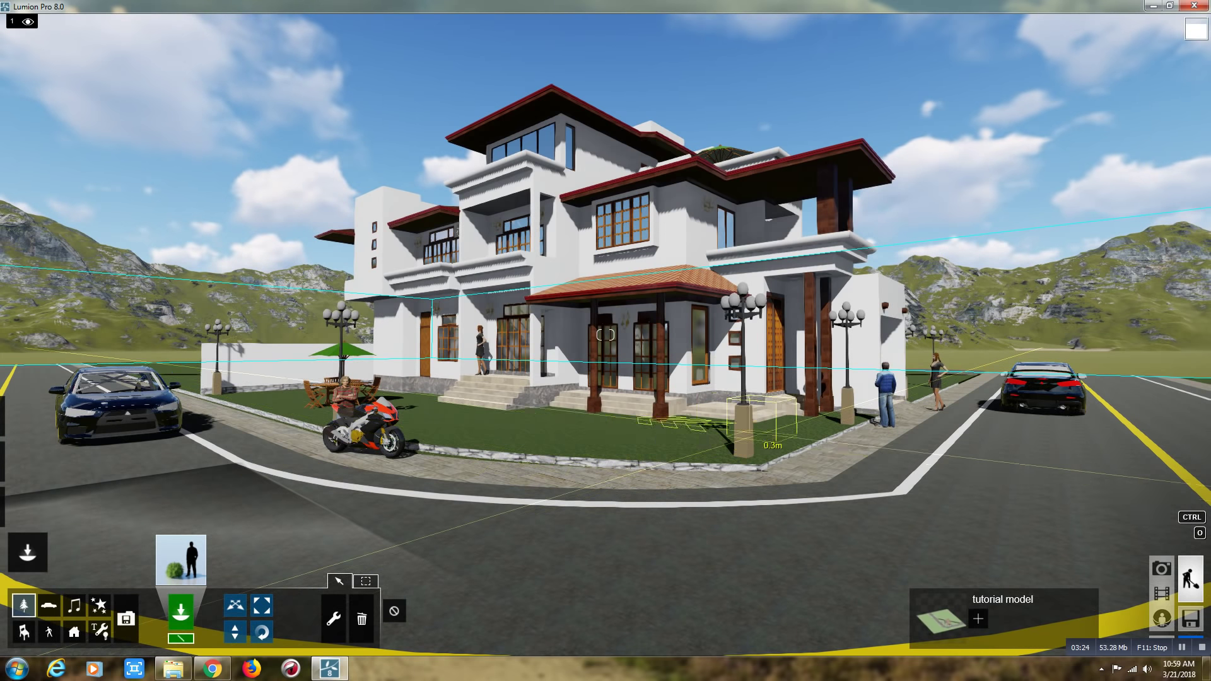
{"action": "mouse_move", "coordinate": [653, 474]}
{"action": "right_mouse_down"}
{"action": "mouse_move", "coordinate": [638, 540]}
{"action": "mouse_move", "coordinate": [652, 410]}
{"action": "mouse_move", "coordinate": [649, 542]}
{"action": "mouse_move", "coordinate": [587, 478]}
{"action": "right_mouse_up"}
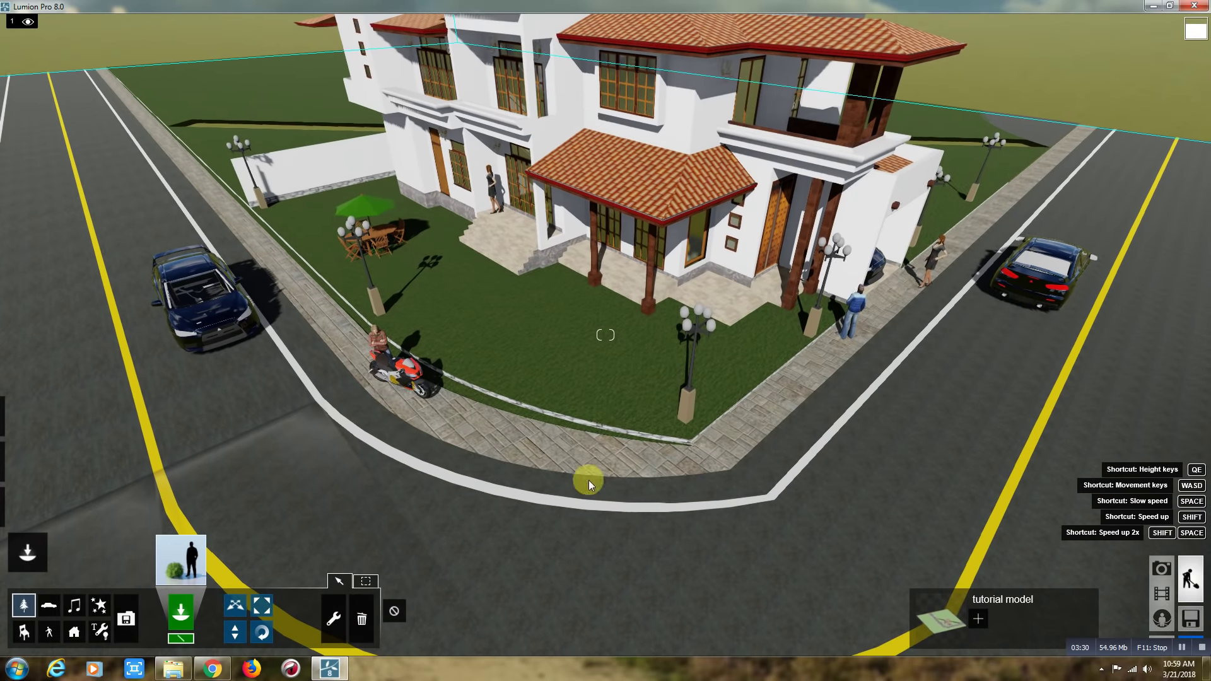
Step: Lay a shrub row along the lawn edge starting near the right lamp post
{"action": "left_click", "coordinate": [803, 339]}
{"action": "key", "text": "Return"}
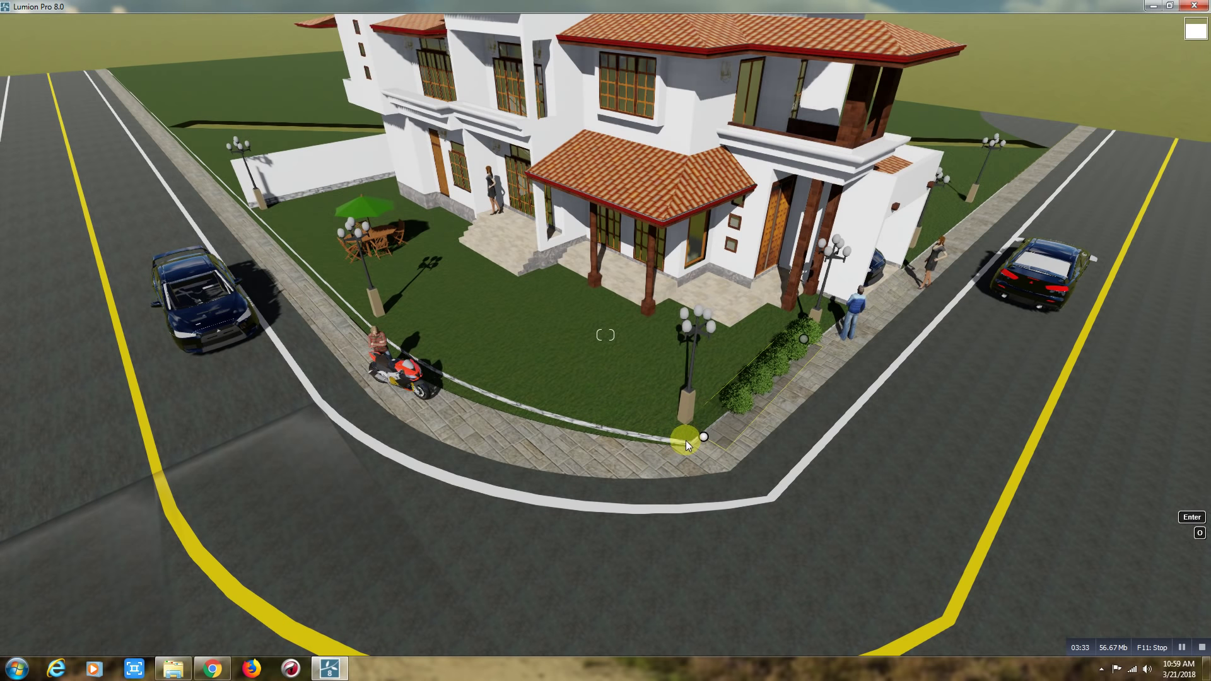
{"action": "left_click", "coordinate": [673, 437]}
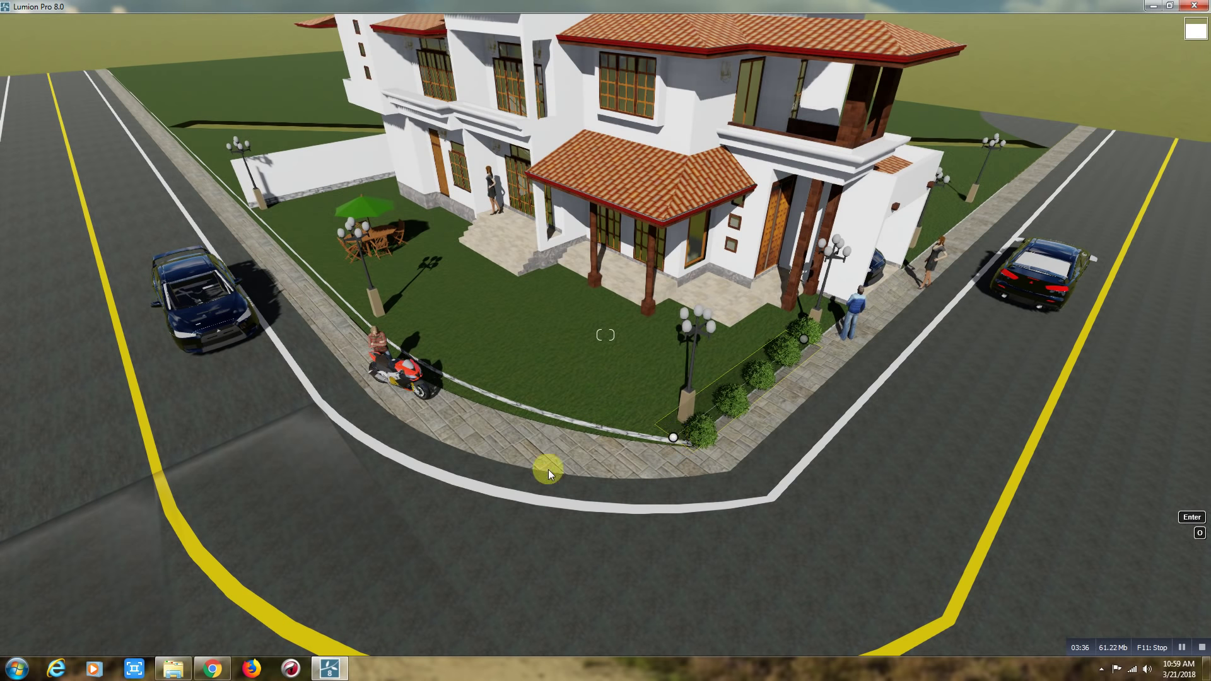
{"action": "left_click_drag", "start_coordinate": [674, 437], "coordinate": [1061, 606]}
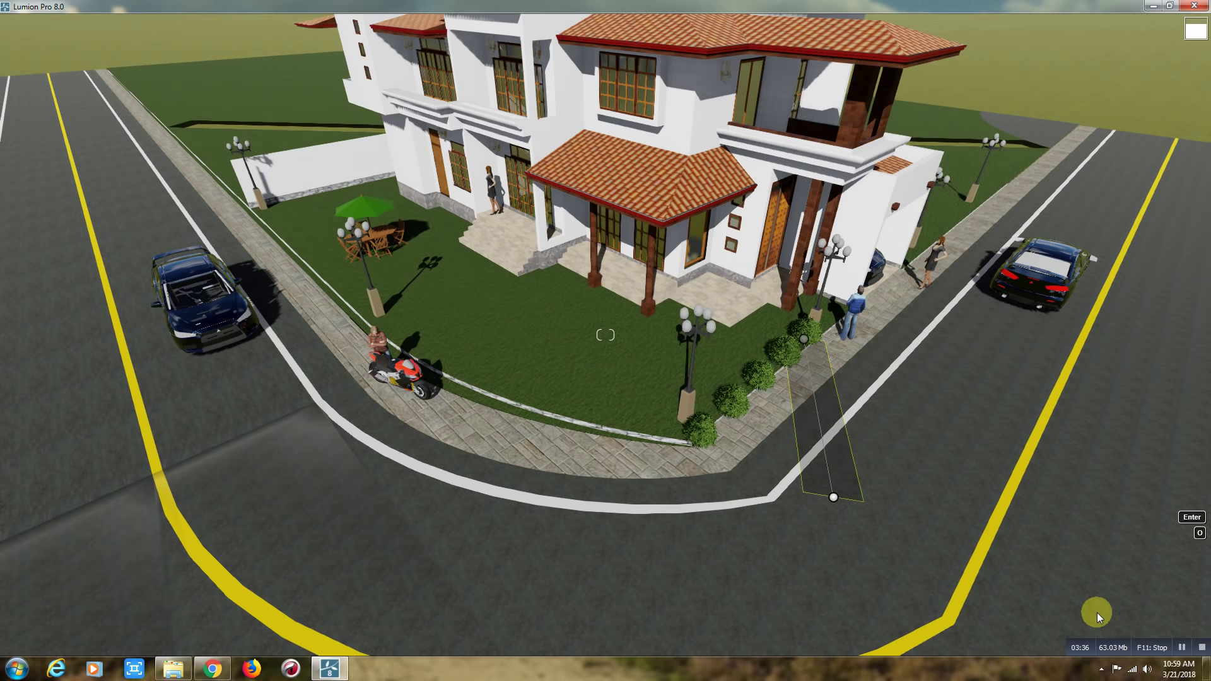
{"action": "mouse_move", "coordinate": [788, 490]}
{"action": "left_mouse_down"}
{"action": "mouse_move", "coordinate": [675, 441]}
{"action": "mouse_move", "coordinate": [1181, 649]}
{"action": "left_mouse_up"}
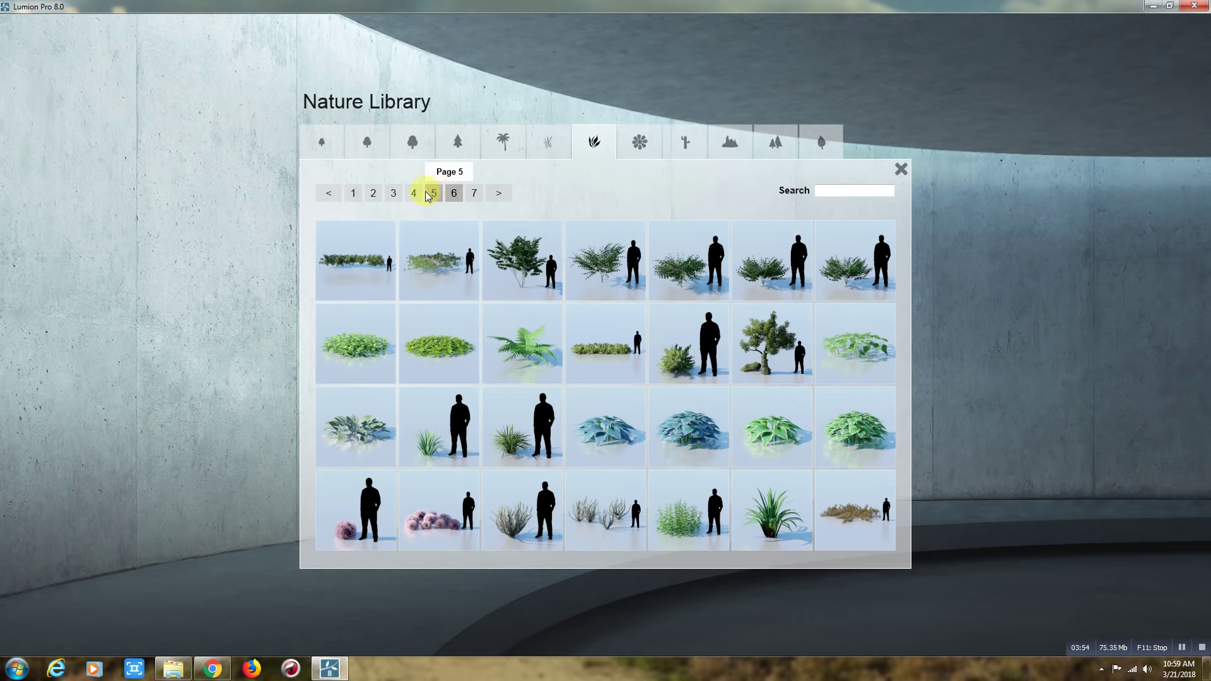
Step: Add the palm-like plant from page 5, raise the item count, and confirm the row
{"action": "left_click", "coordinate": [427, 195]}
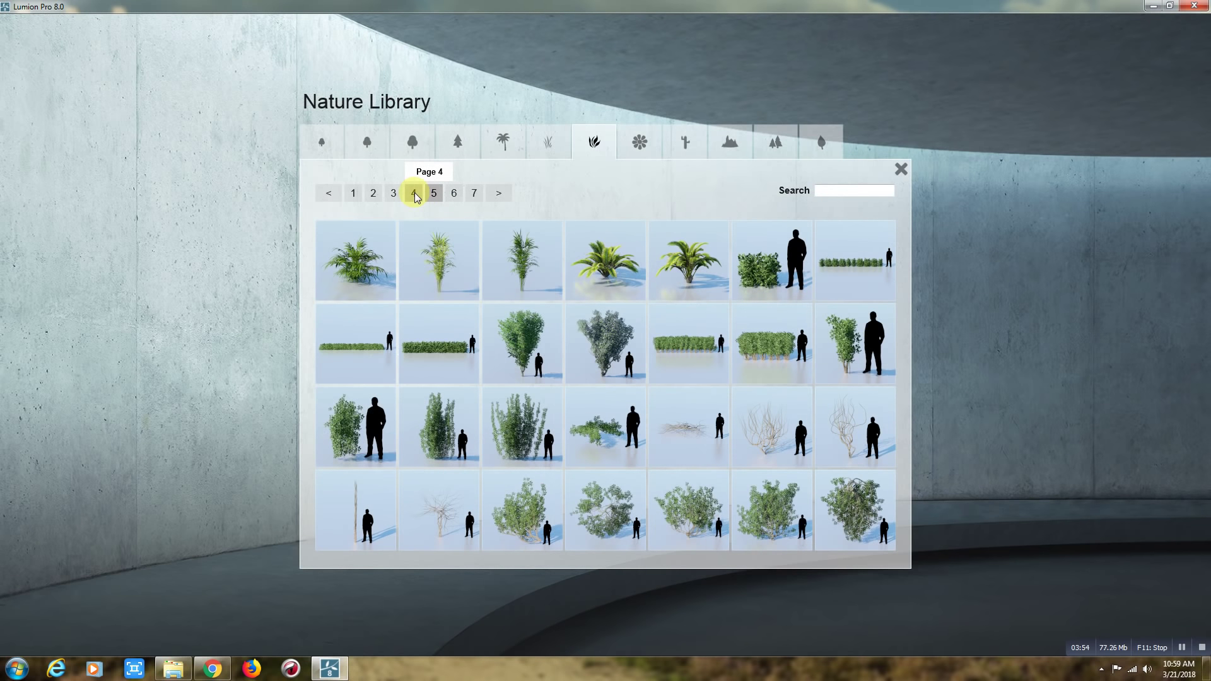
{"action": "left_click", "coordinate": [355, 259]}
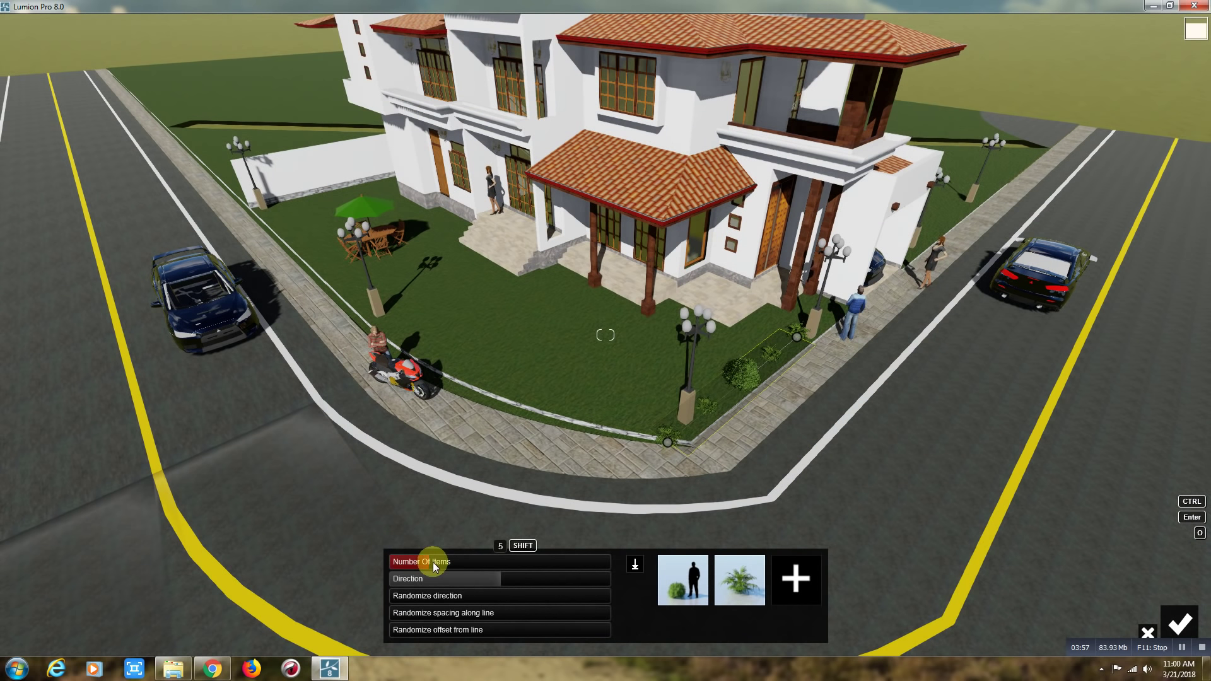
{"action": "left_click_drag", "start_coordinate": [432, 561], "coordinate": [457, 562]}
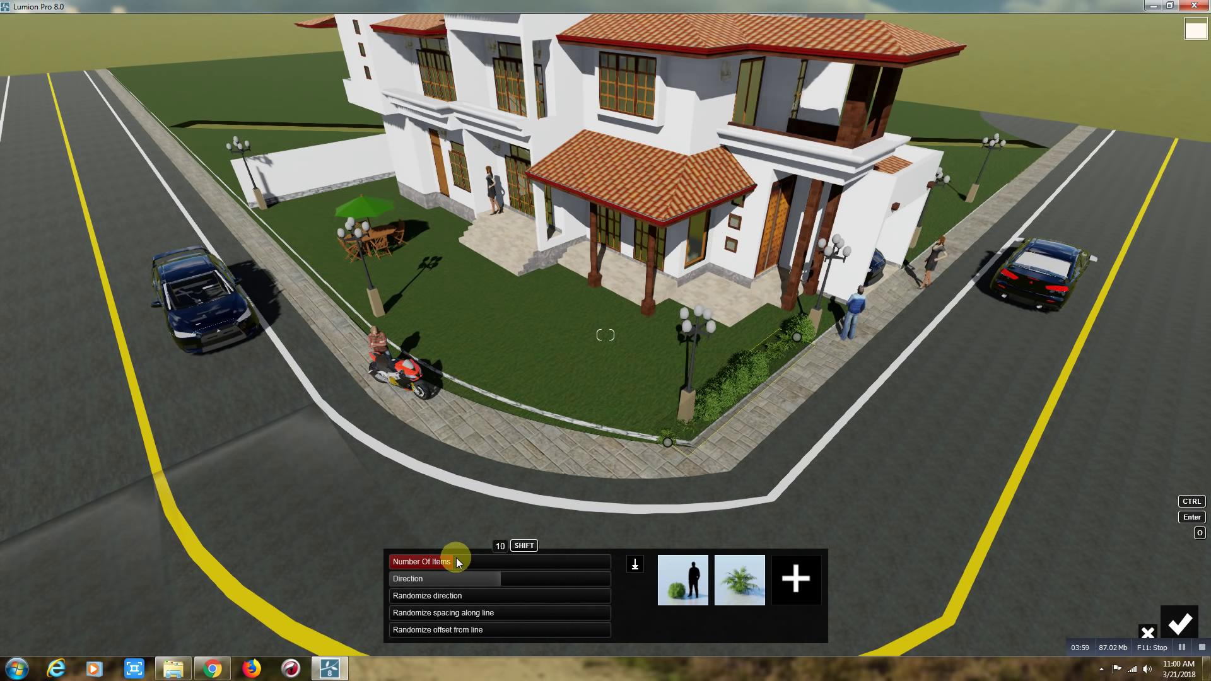
{"action": "left_click", "coordinate": [1179, 626]}
Step: Plant another row from the scooter to the lamp post
{"action": "left_click", "coordinate": [654, 433]}
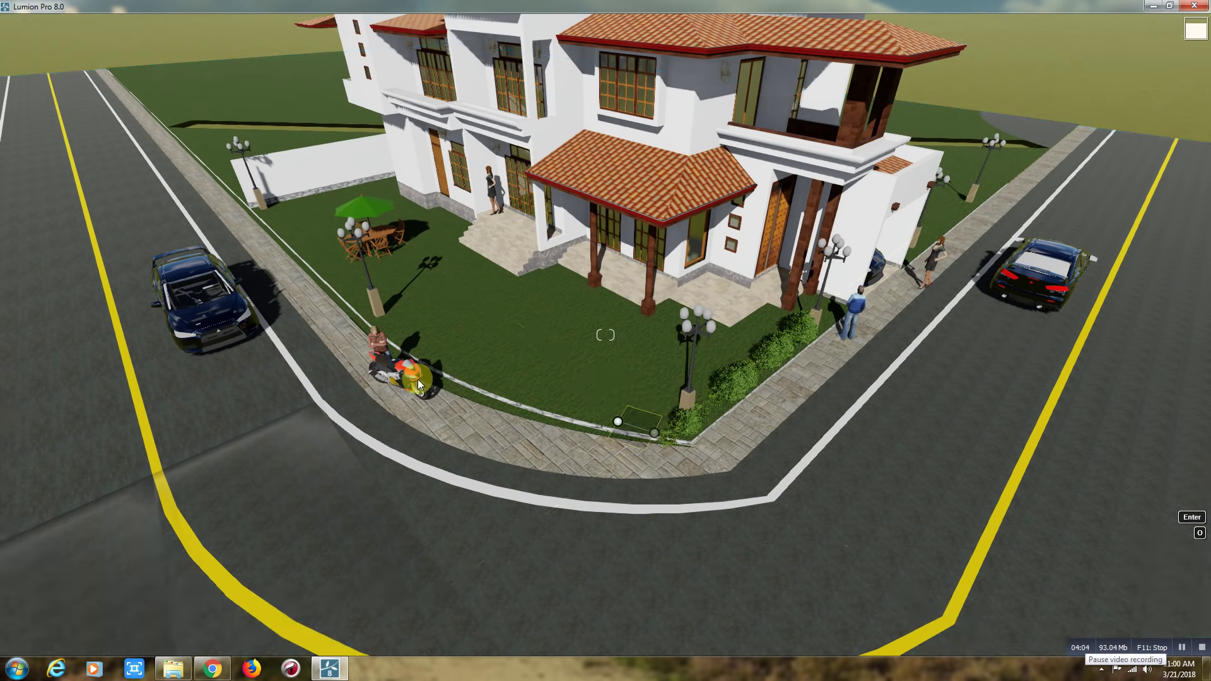
{"action": "left_click", "coordinate": [454, 375]}
{"action": "key", "text": "Return"}
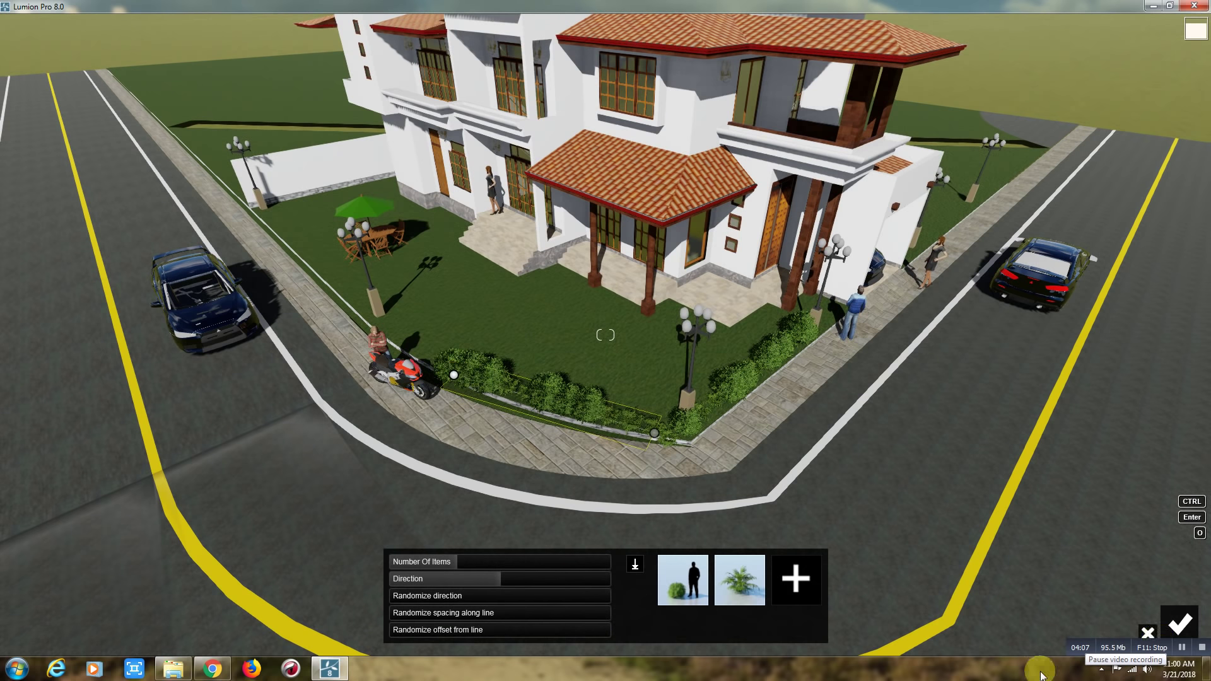
Step: Place a confirmed row of shrubs along the left lawn edge
{"action": "key", "text": "Return"}
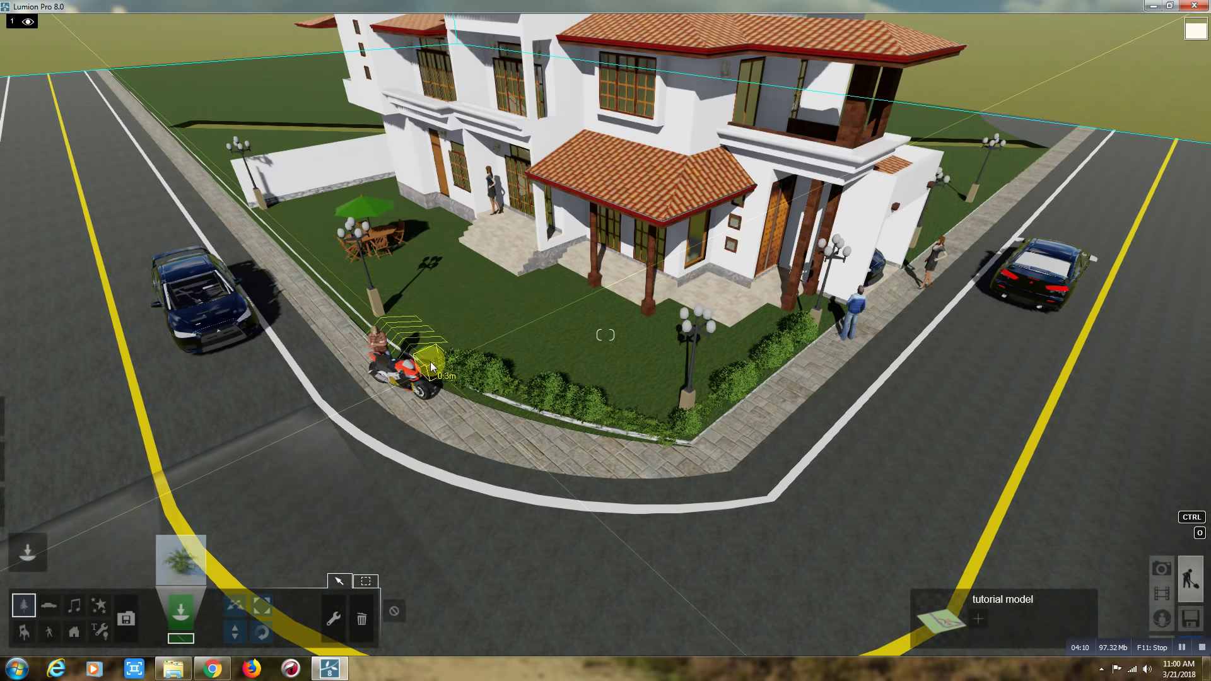
{"action": "left_click", "coordinate": [430, 360]}
{"action": "left_click", "coordinate": [256, 207]}
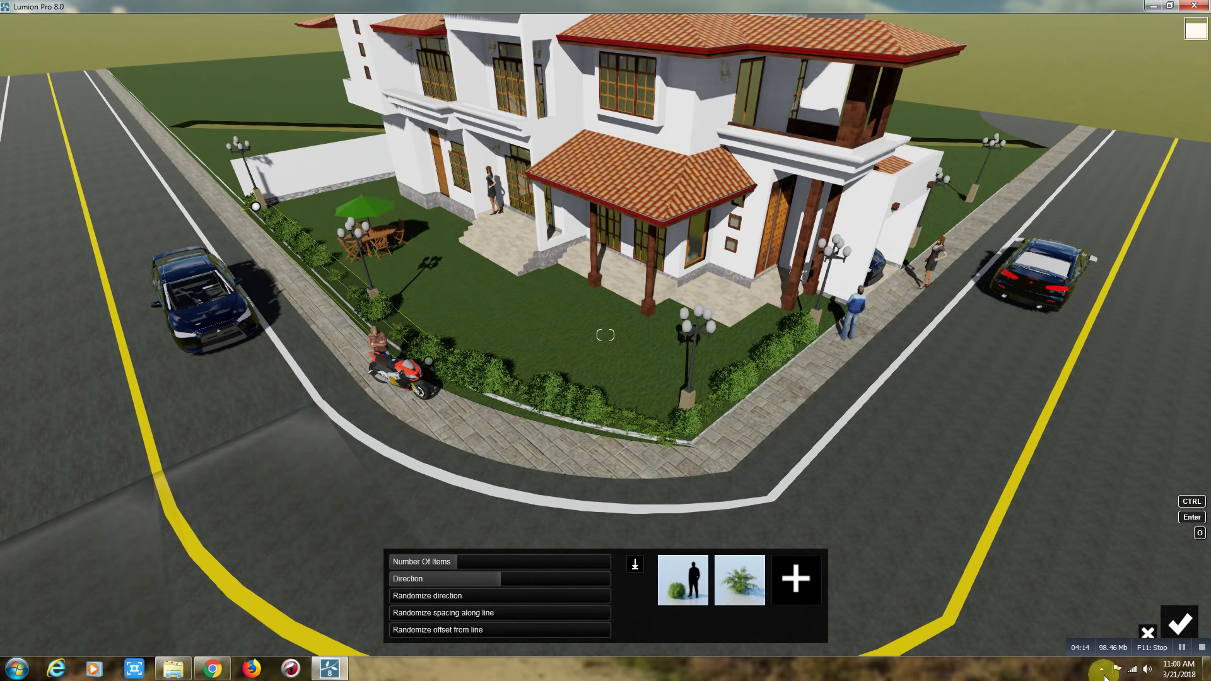
{"action": "left_click", "coordinate": [1178, 623]}
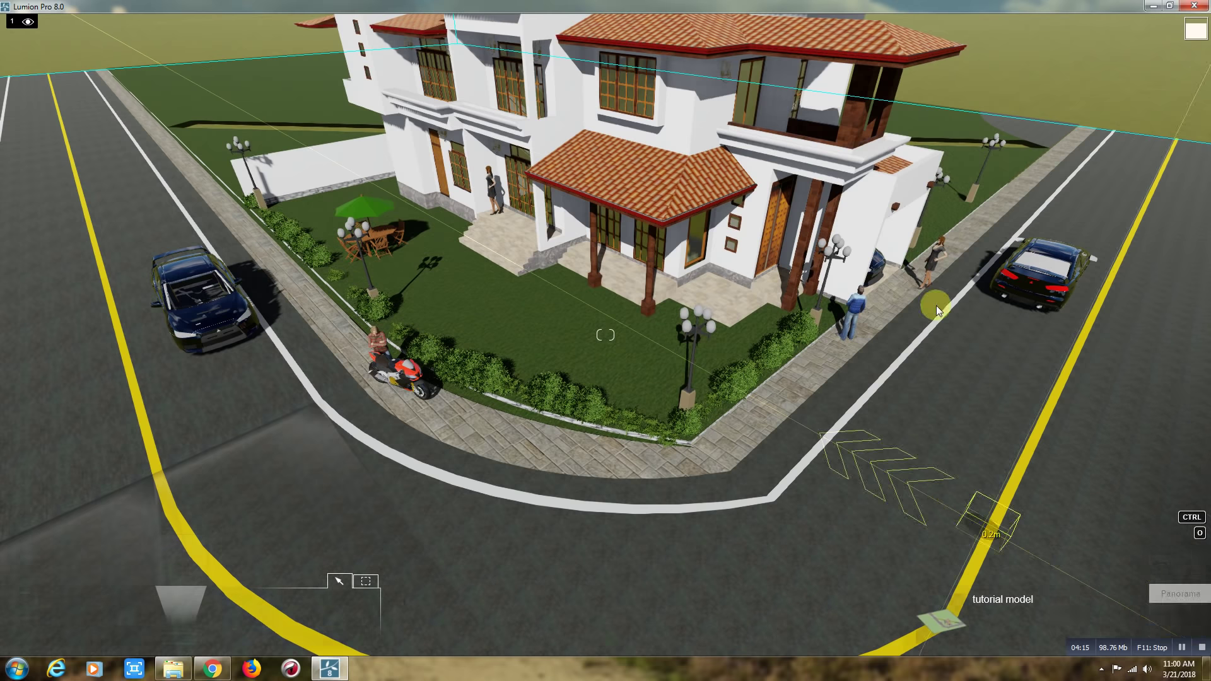
Step: Draw a shrub line along the right lawn edge and raise its plant count
{"action": "left_click", "coordinate": [906, 262]}
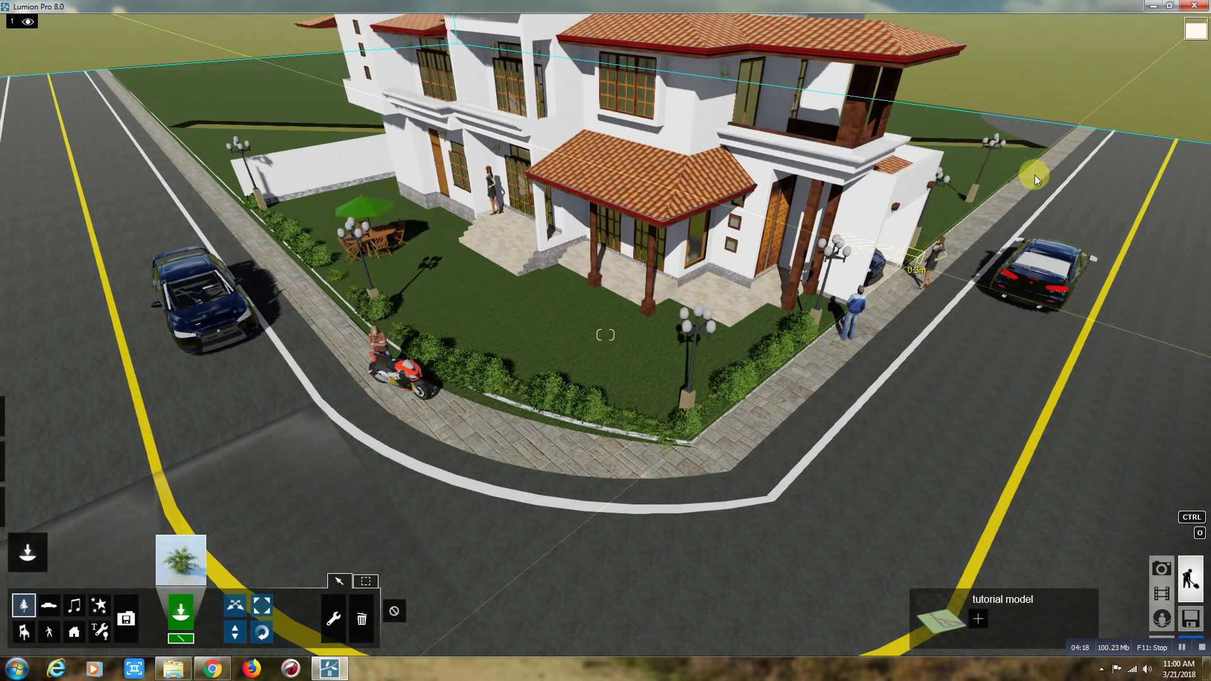
{"action": "key", "text": "Return"}
{"action": "left_click", "coordinate": [1069, 122]}
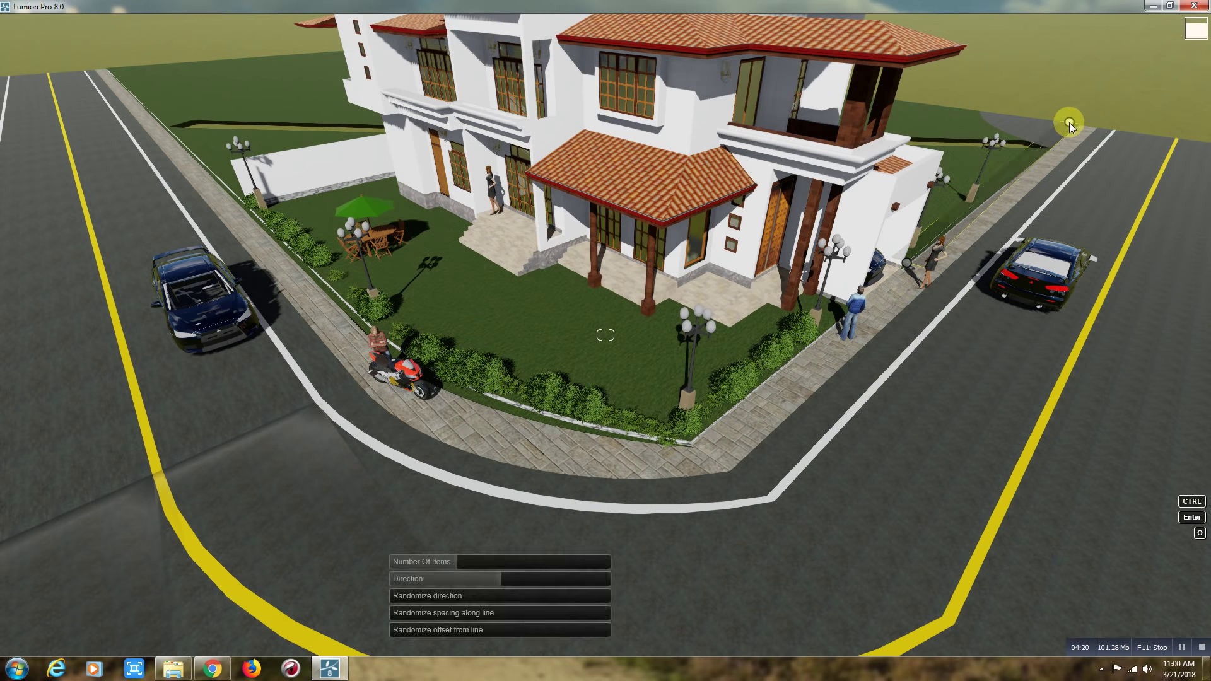
{"action": "left_click_drag", "start_coordinate": [459, 561], "coordinate": [473, 559], "text": "shift"}
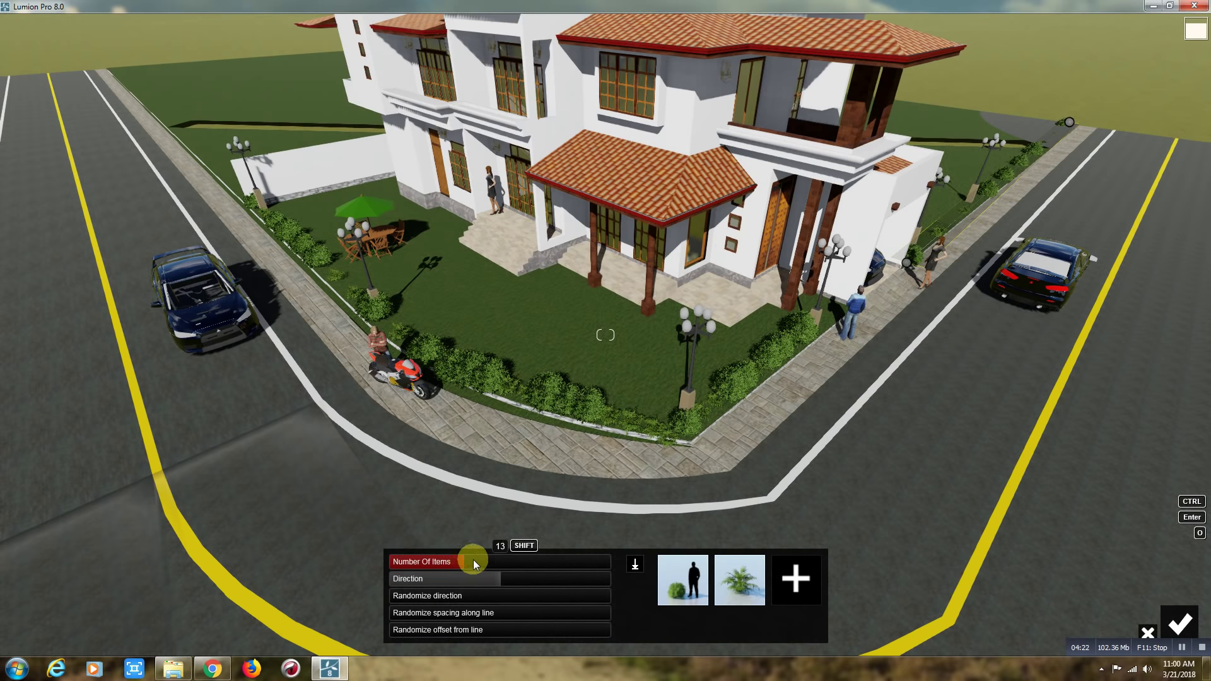
Step: Add the small leafy tree from Nature Library page 3 to the row, for 26 plants
{"action": "left_click", "coordinate": [782, 584]}
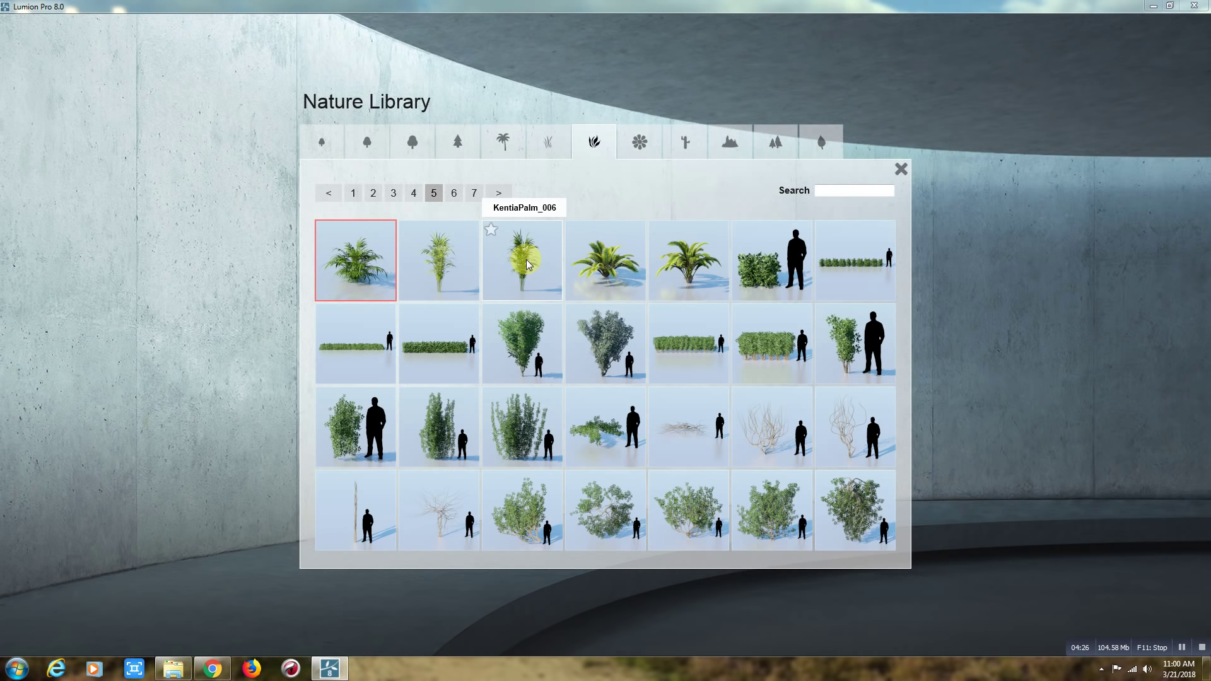
{"action": "left_click", "coordinate": [396, 197]}
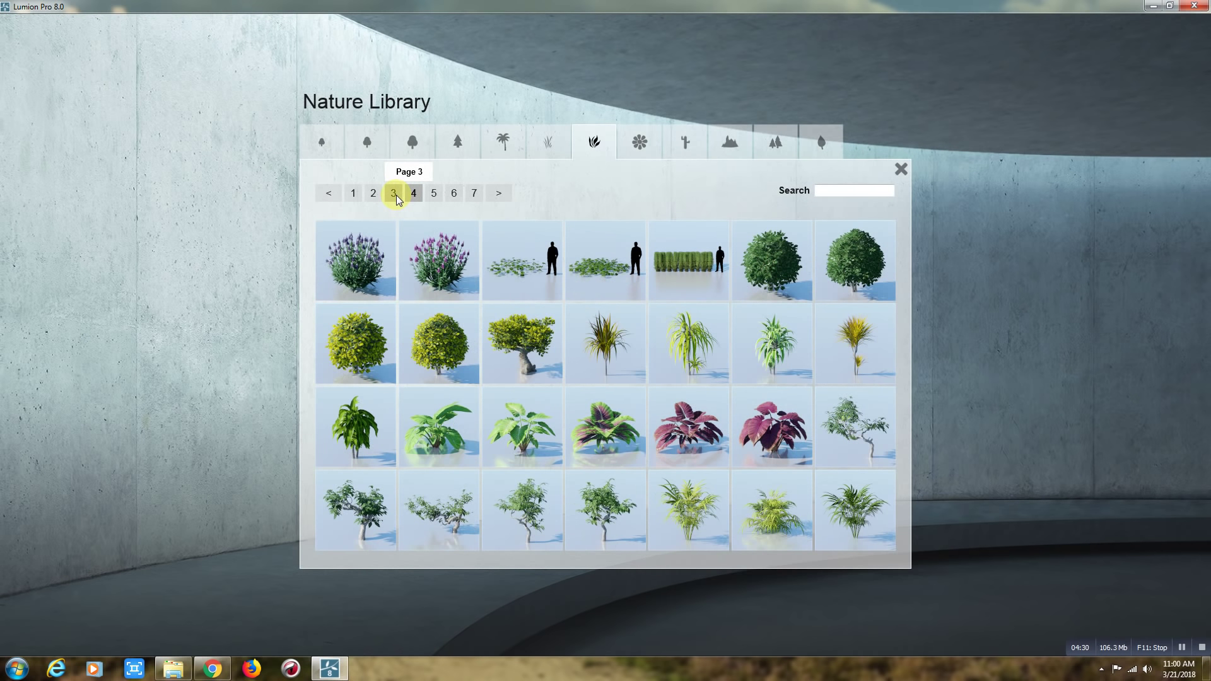
{"action": "left_click", "coordinate": [393, 194]}
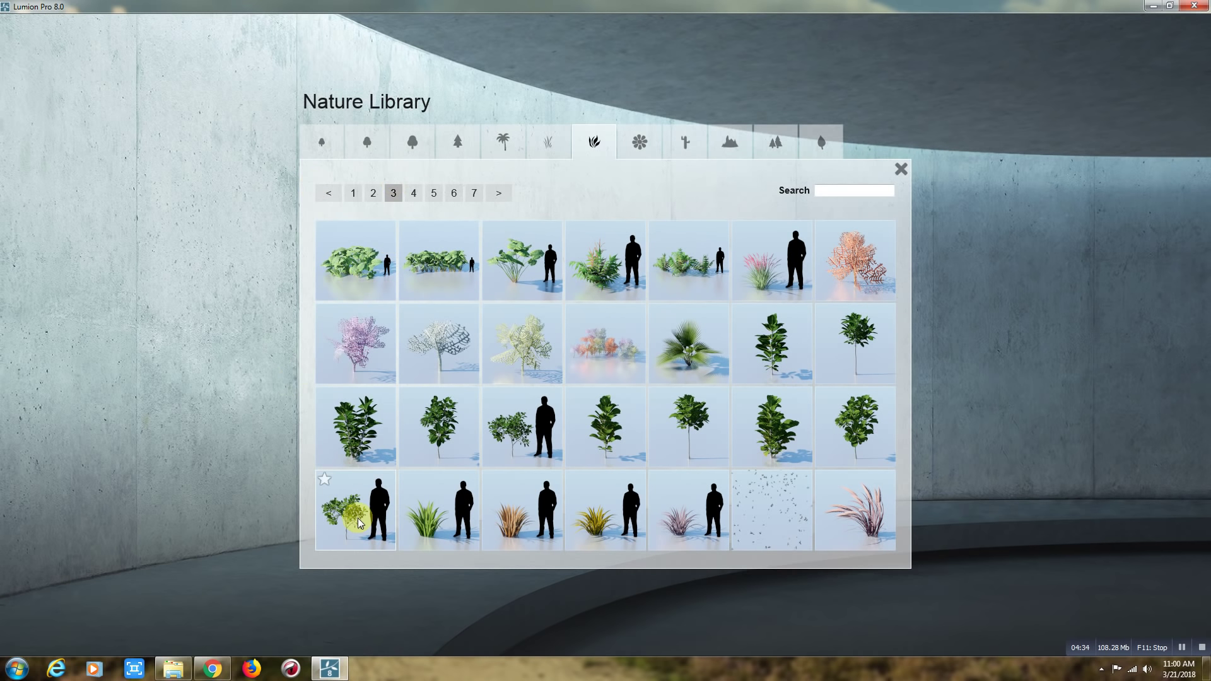
{"action": "left_click", "coordinate": [376, 489]}
{"action": "left_click_drag", "start_coordinate": [449, 560], "coordinate": [508, 565]}
{"action": "left_click", "coordinate": [815, 373]}
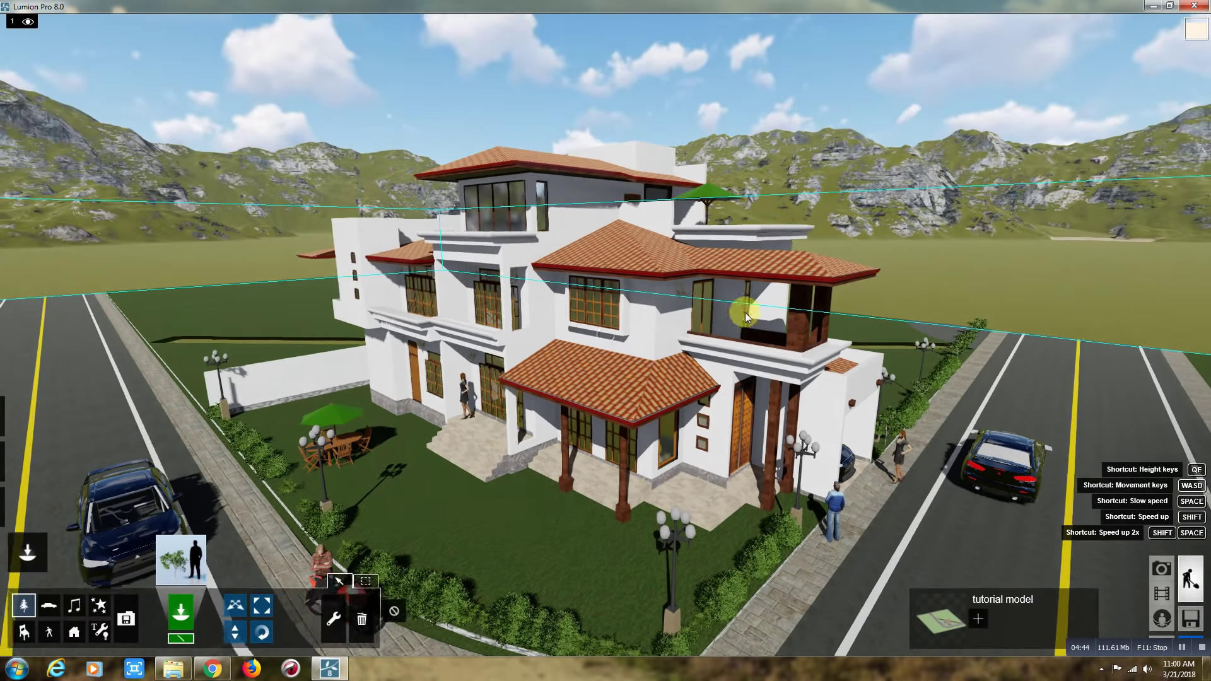
Step: Line the terrace planter with plants, dropping the tree from the mix and reducing to 4 bushes
{"action": "mouse_move", "coordinate": [838, 441]}
{"action": "right_mouse_down"}
{"action": "mouse_move", "coordinate": [837, 416]}
{"action": "mouse_move", "coordinate": [762, 490]}
{"action": "mouse_move", "coordinate": [752, 522]}
{"action": "right_mouse_up"}
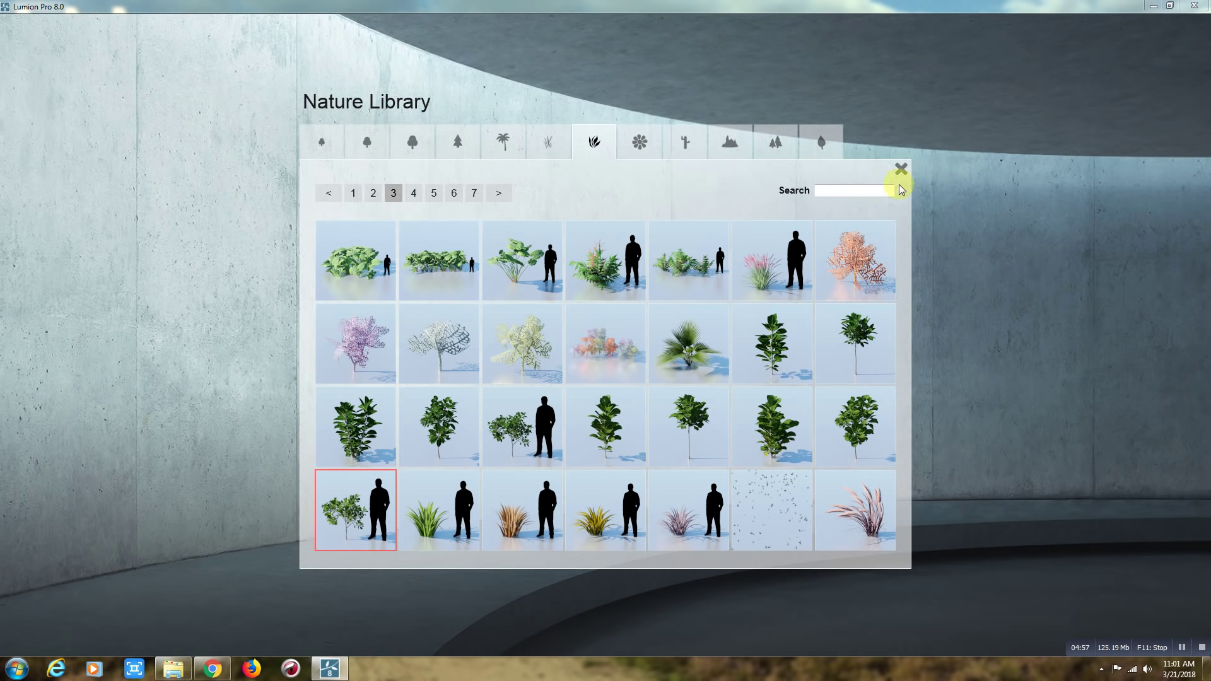
{"action": "key", "text": "Escape"}
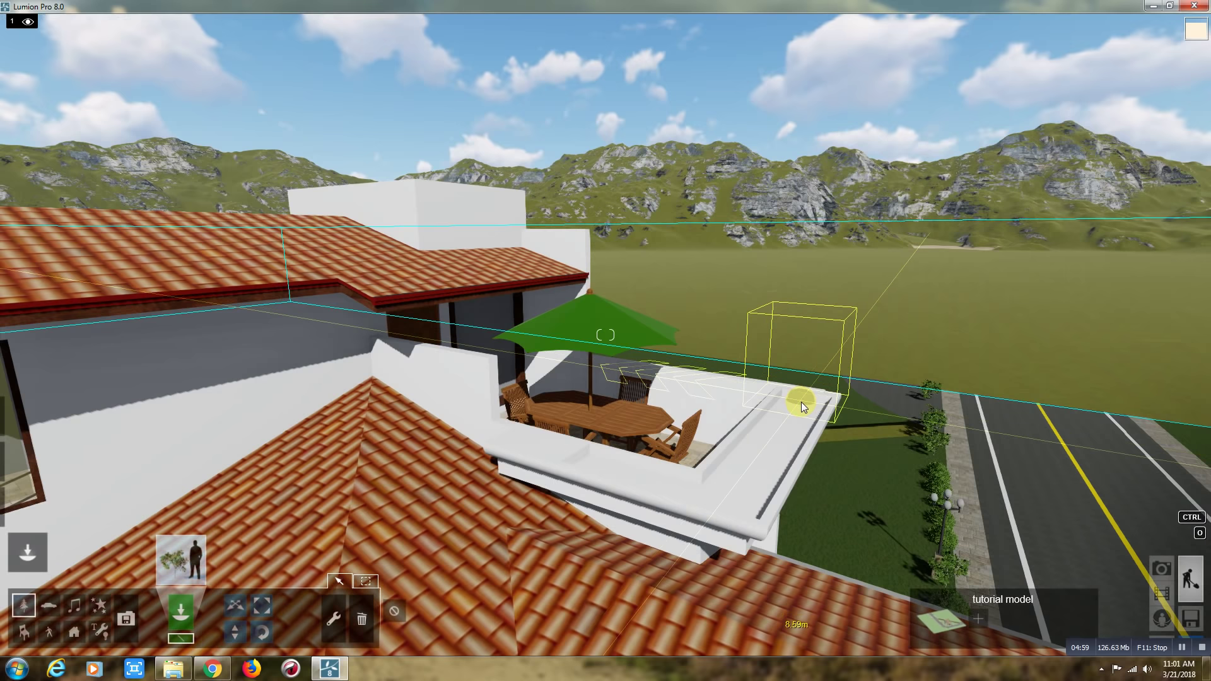
{"action": "left_click_drag", "start_coordinate": [802, 406], "coordinate": [725, 508], "text": "ctrl"}
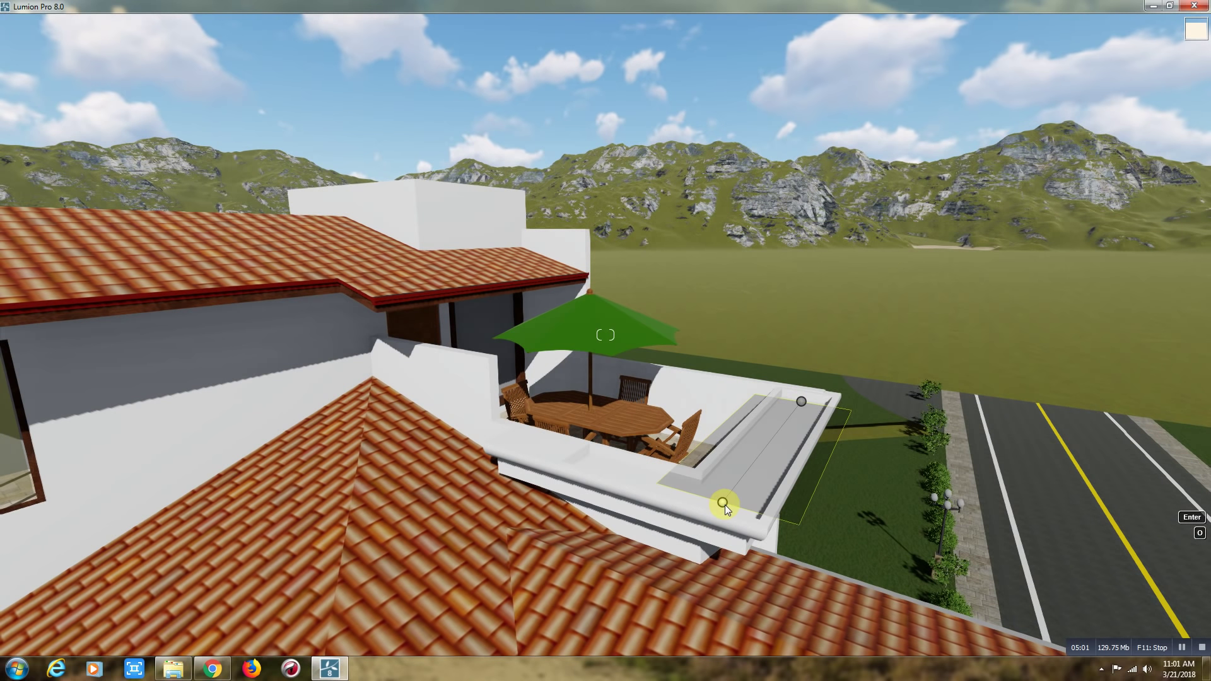
{"action": "left_click", "coordinate": [725, 508]}
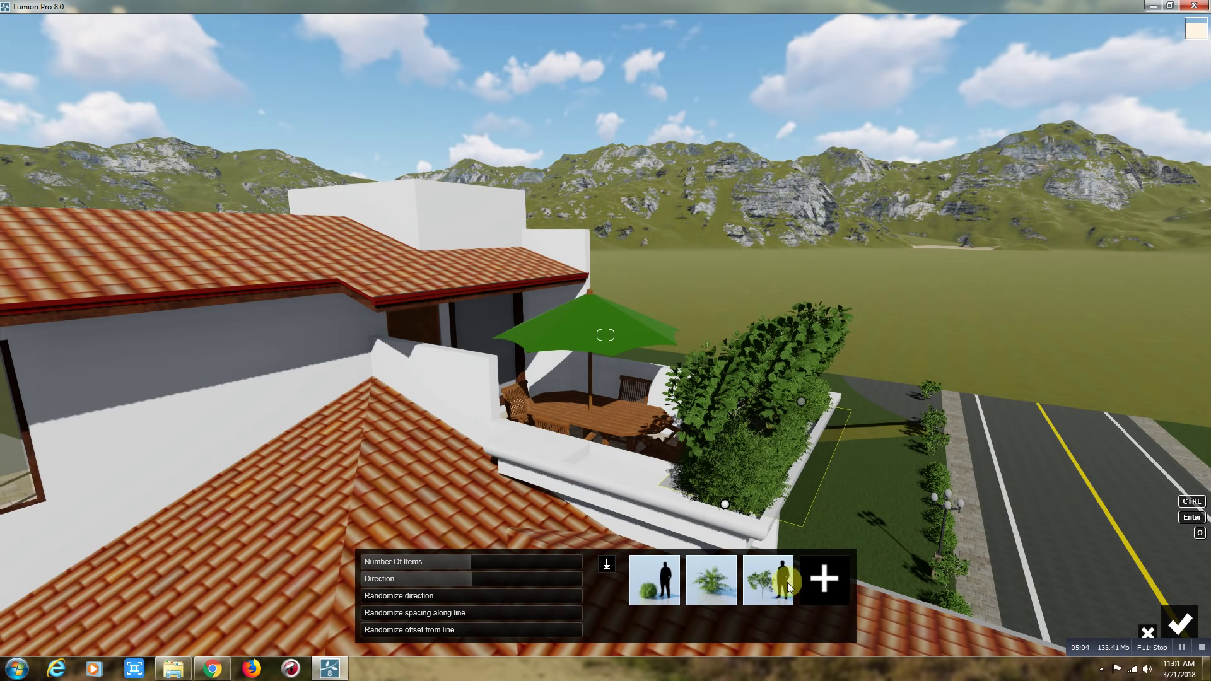
{"action": "left_click", "coordinate": [763, 580]}
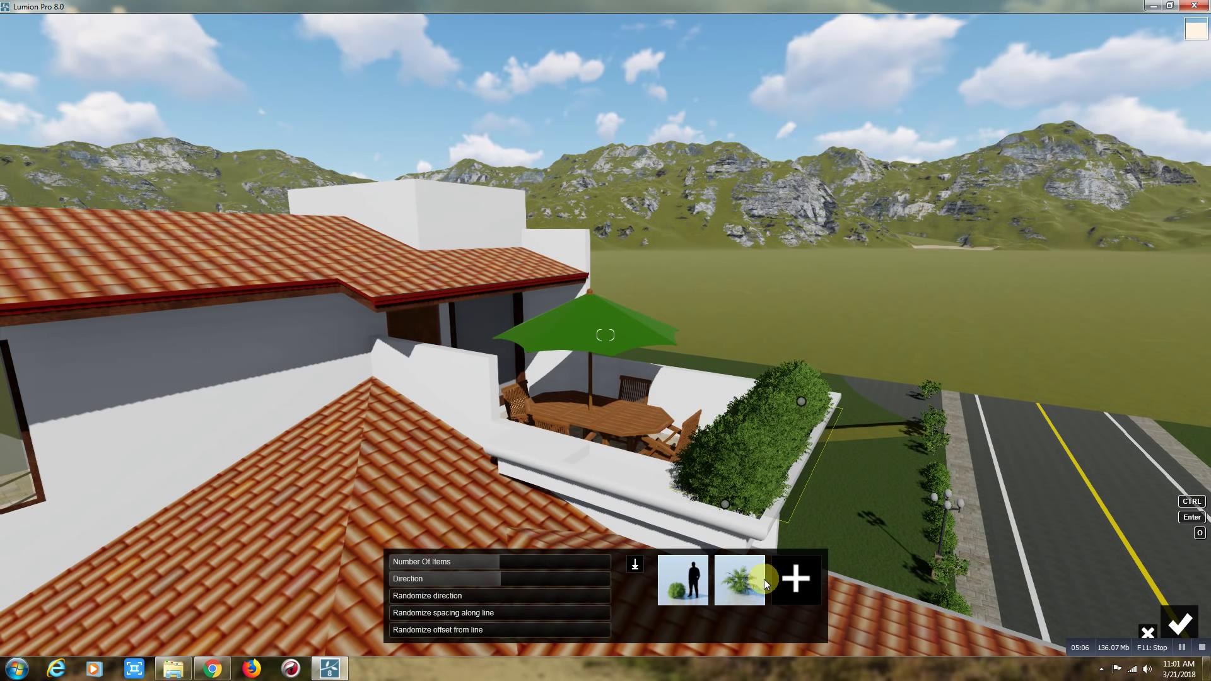
{"action": "left_click_drag", "start_coordinate": [527, 568], "coordinate": [424, 563]}
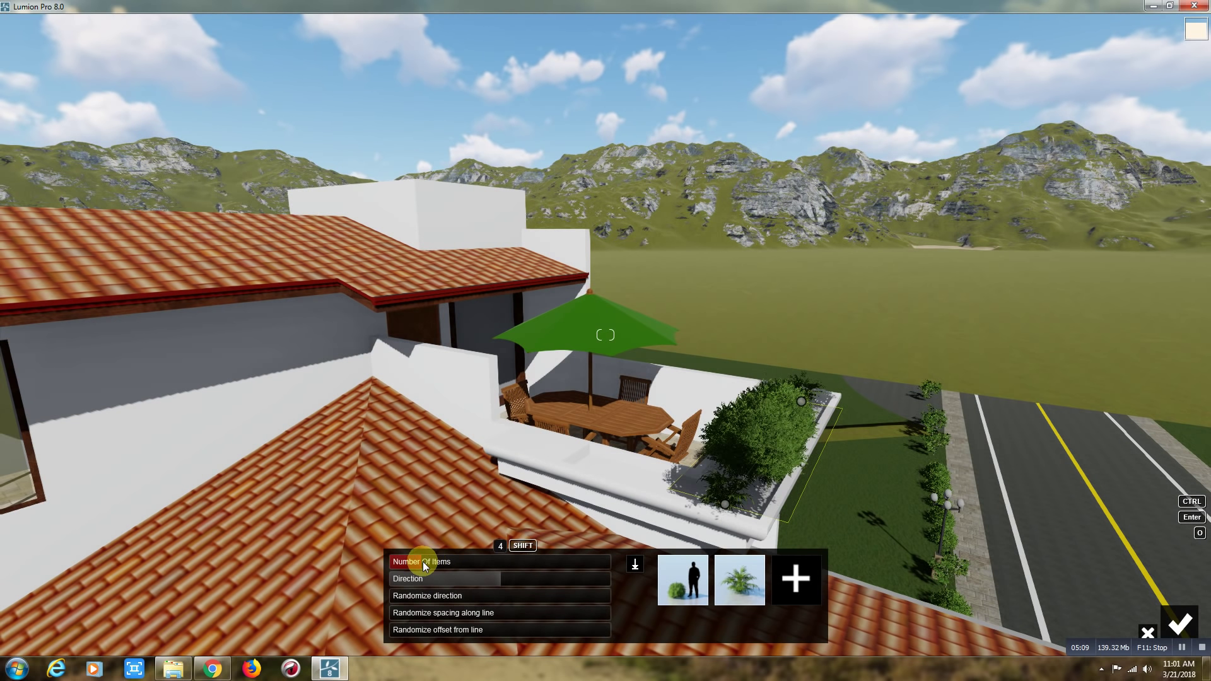
Step: Add the page-2 fern and the pink grass to the plant mix
{"action": "left_click", "coordinate": [793, 578]}
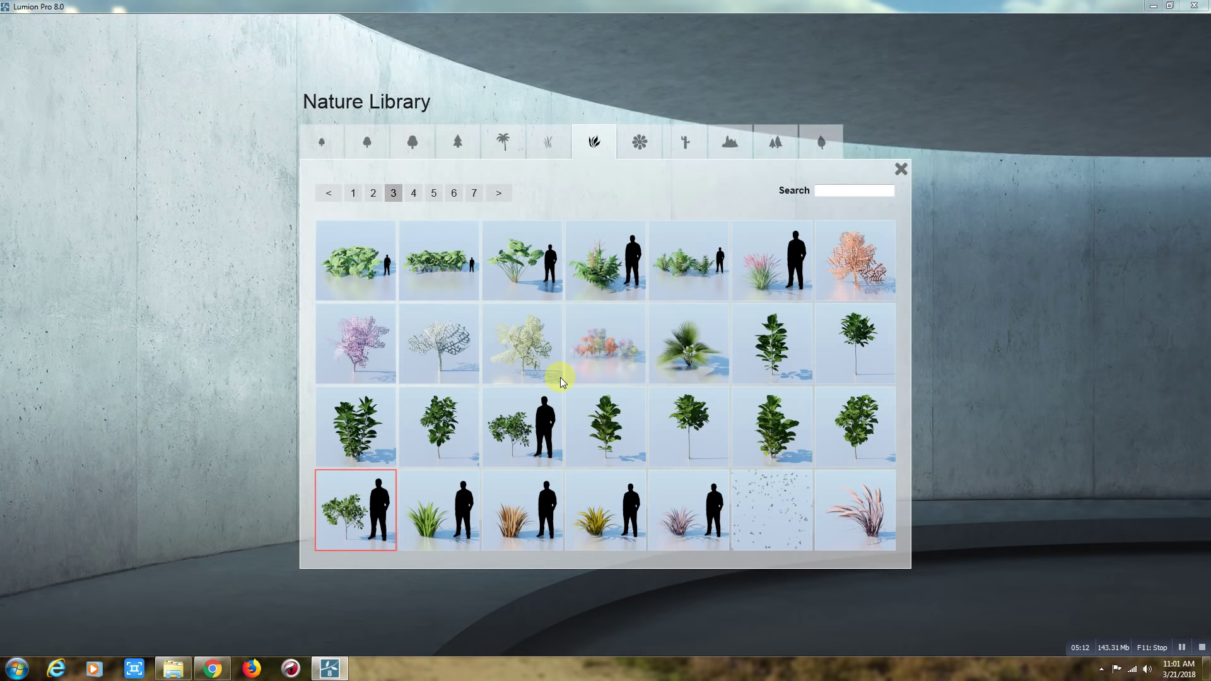
{"action": "mouse_move", "coordinate": [522, 260]}
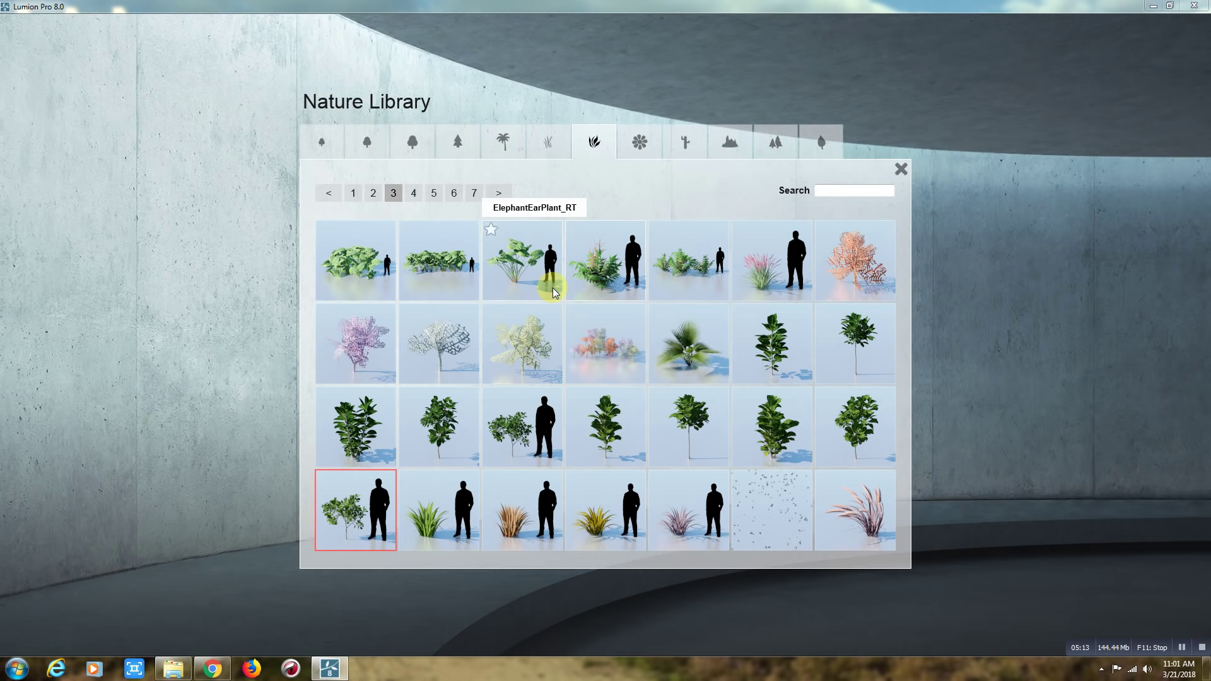
{"action": "left_click", "coordinate": [373, 193]}
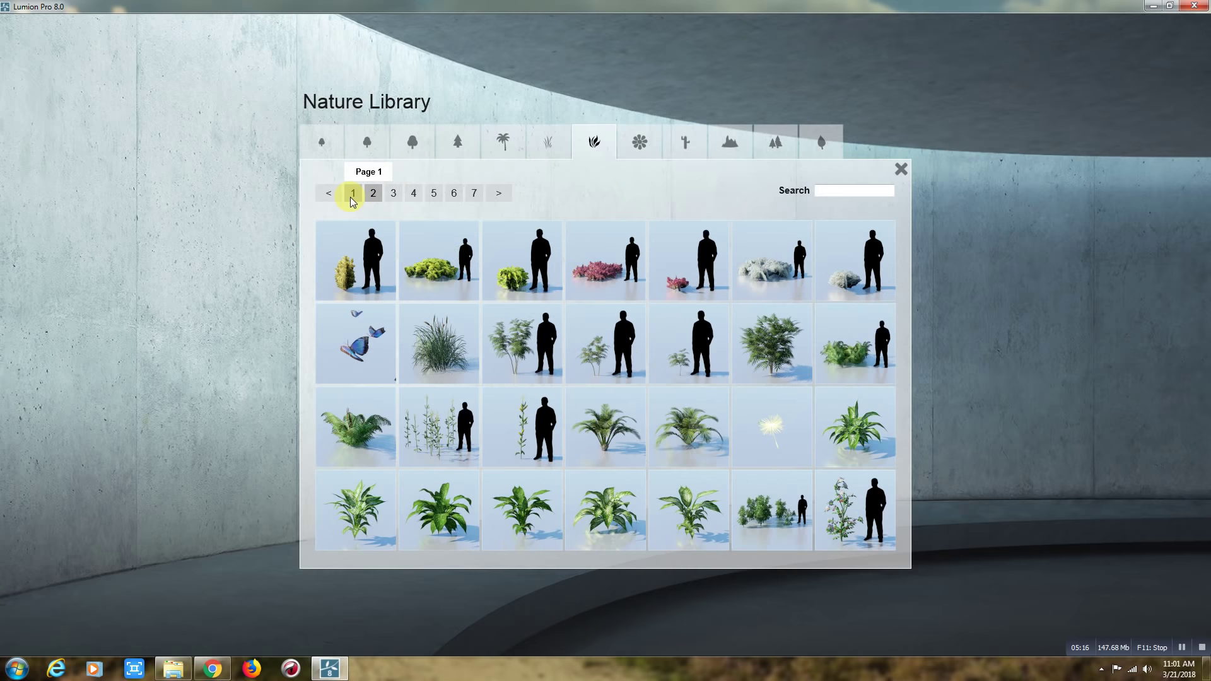
{"action": "left_click", "coordinate": [695, 447]}
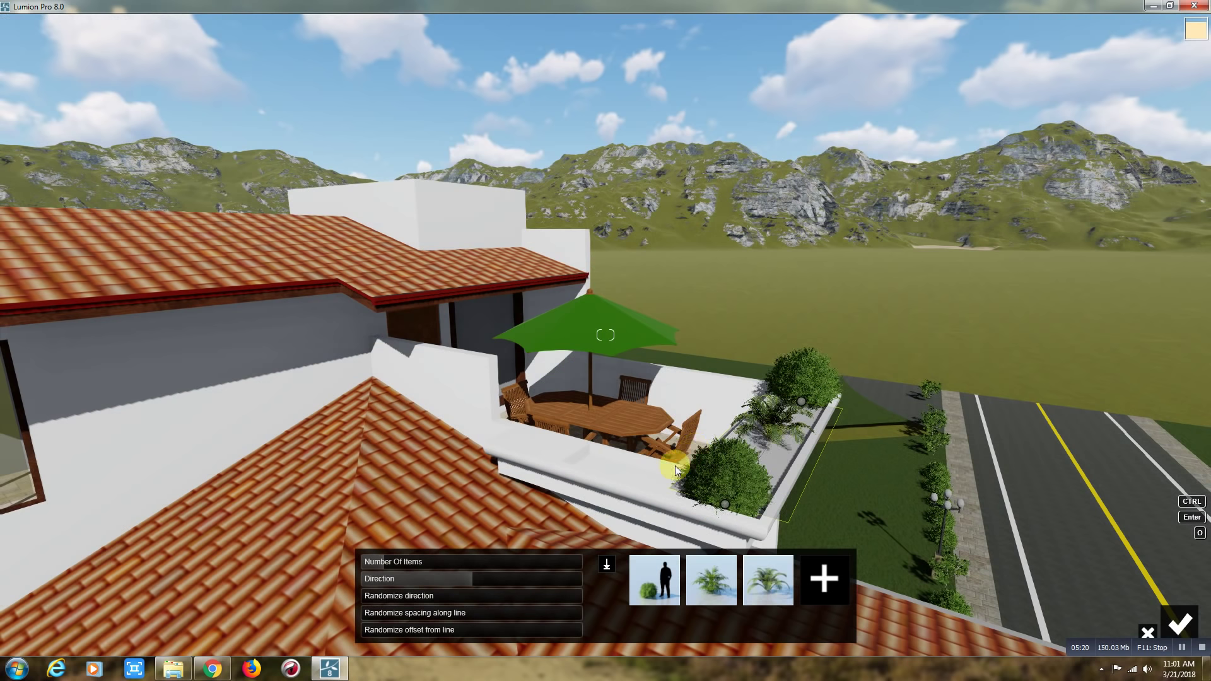
{"action": "left_click", "coordinate": [823, 578]}
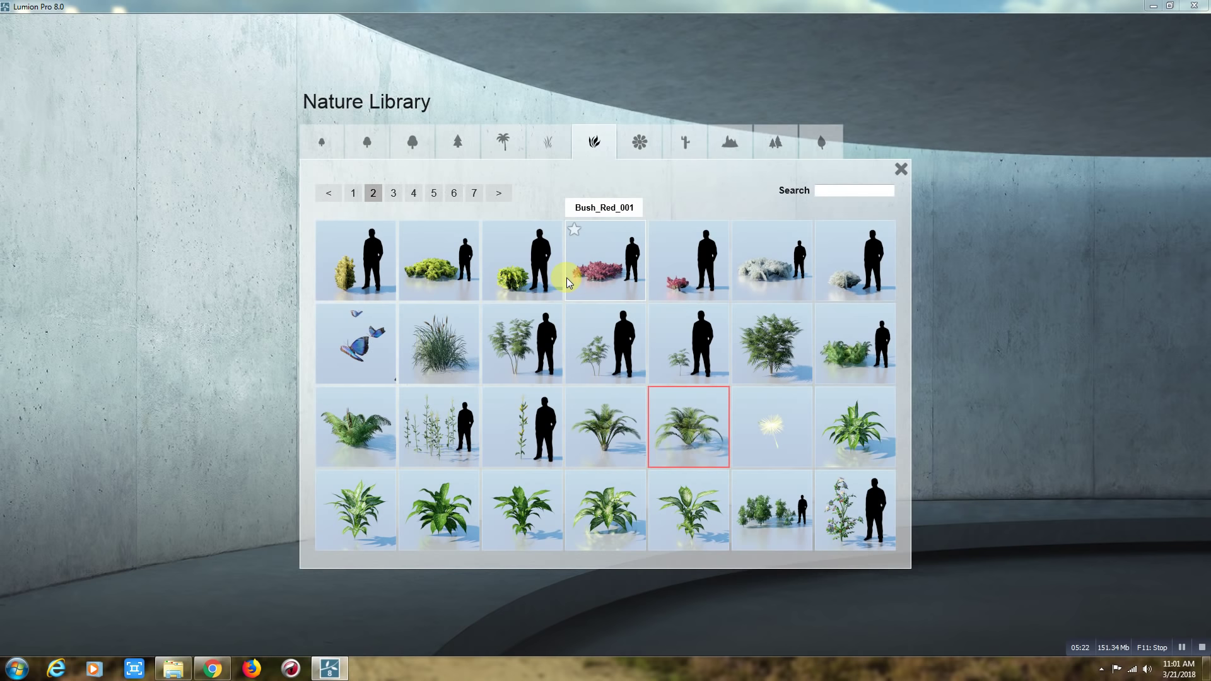
{"action": "left_click", "coordinate": [544, 150]}
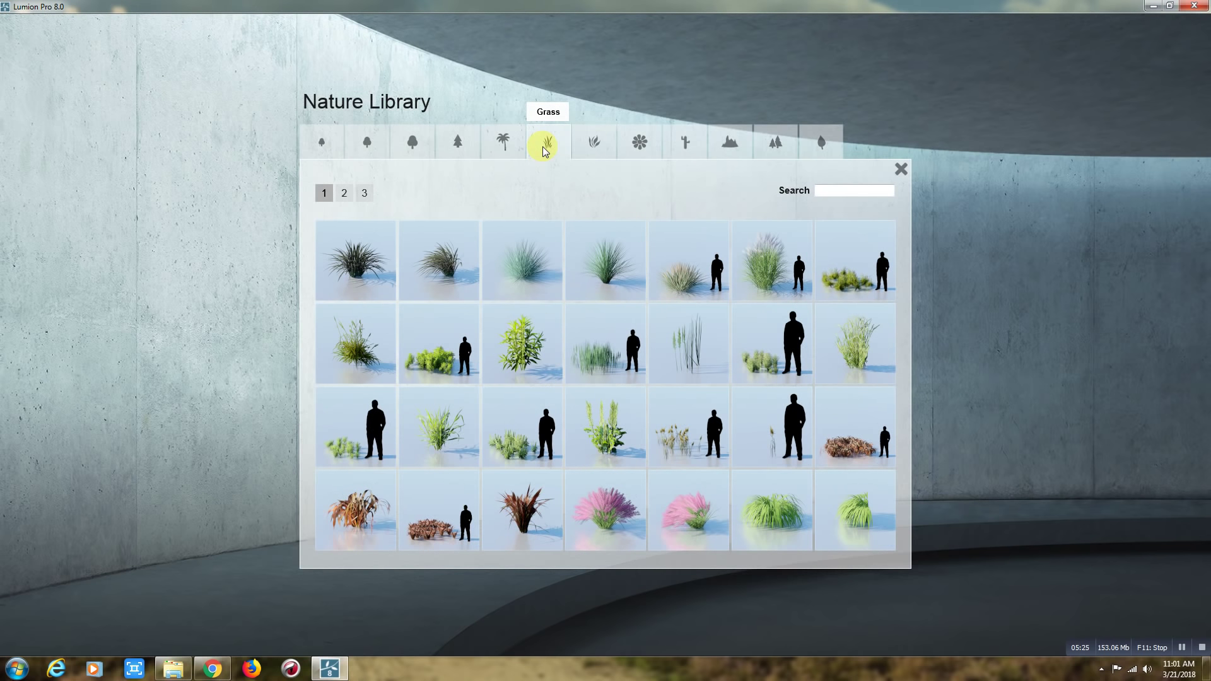
{"action": "left_click", "coordinate": [686, 509]}
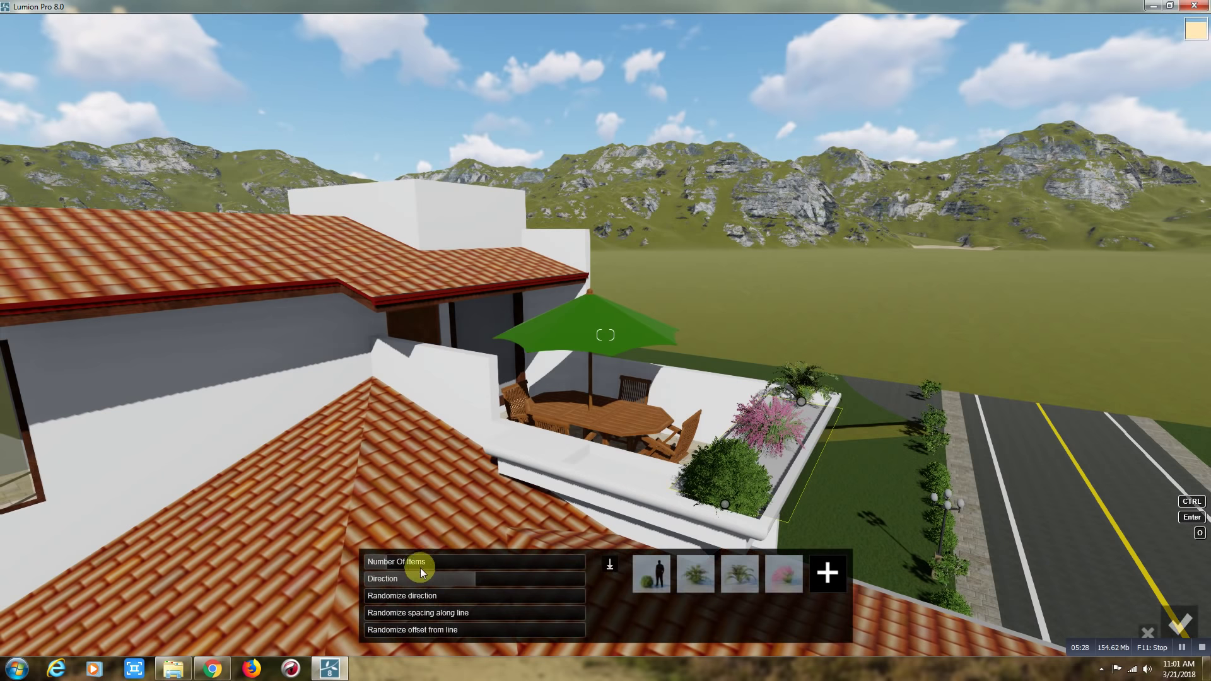
Step: Set the terrace planter row to 6 plants and confirm it
{"action": "left_click_drag", "start_coordinate": [390, 559], "coordinate": [410, 561]}
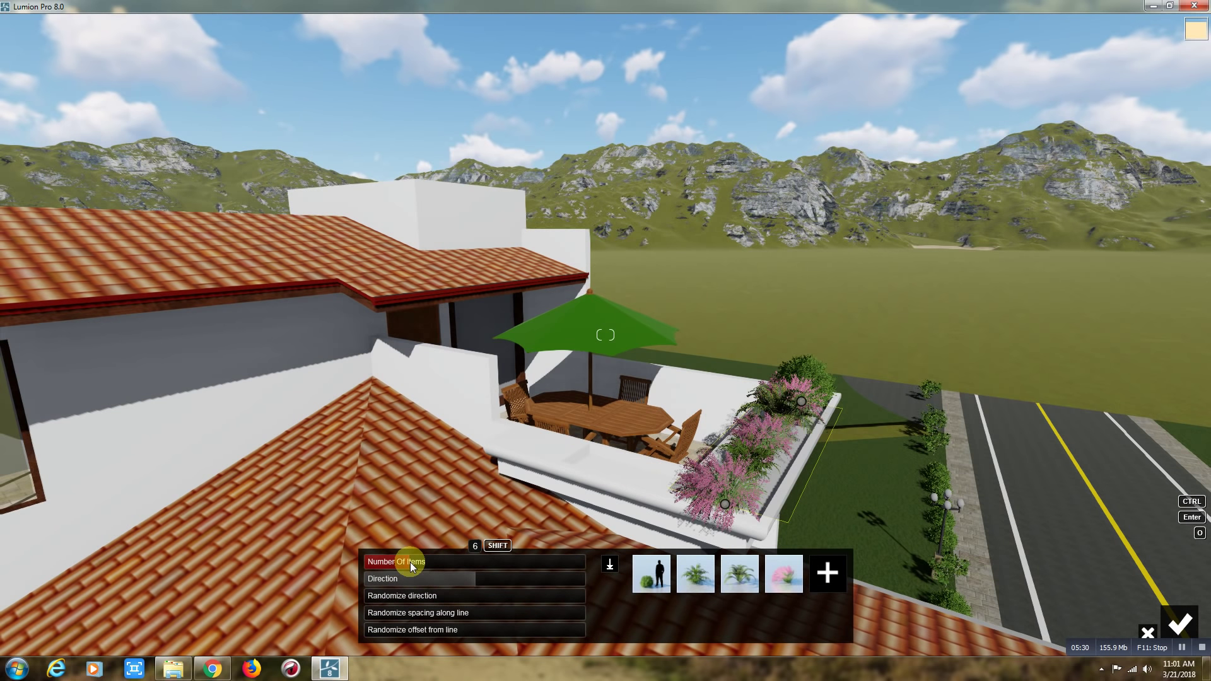
{"action": "left_click", "coordinate": [1179, 622]}
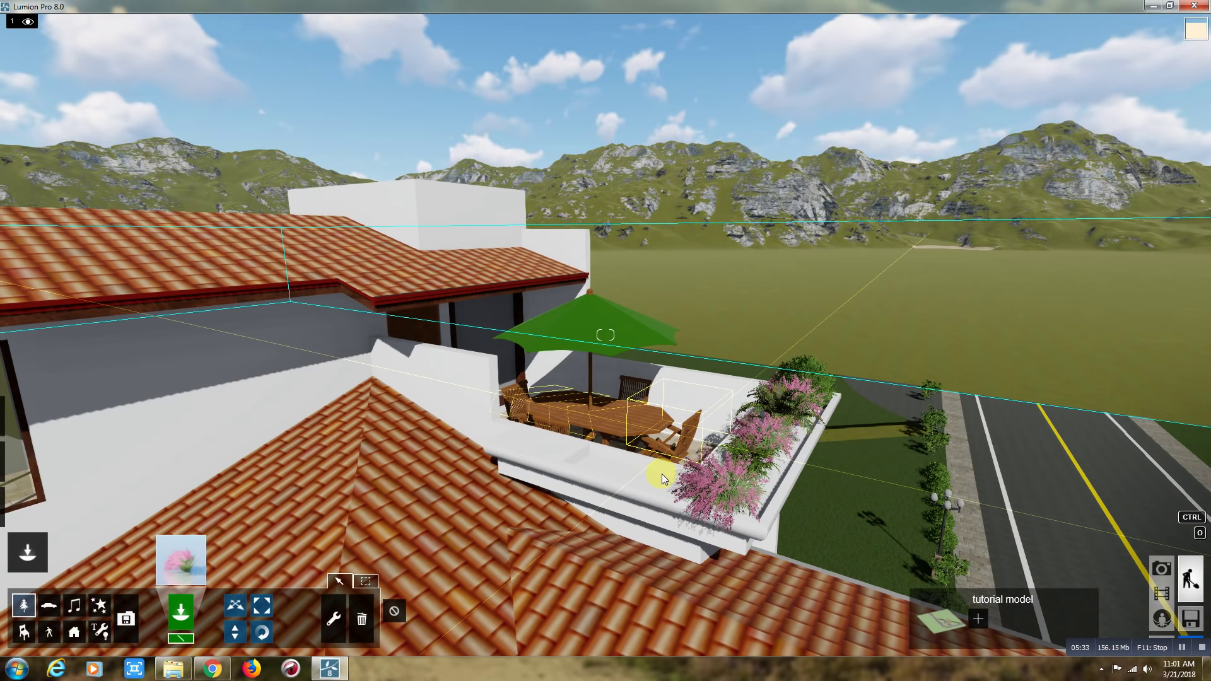
{"action": "left_click", "coordinate": [492, 436]}
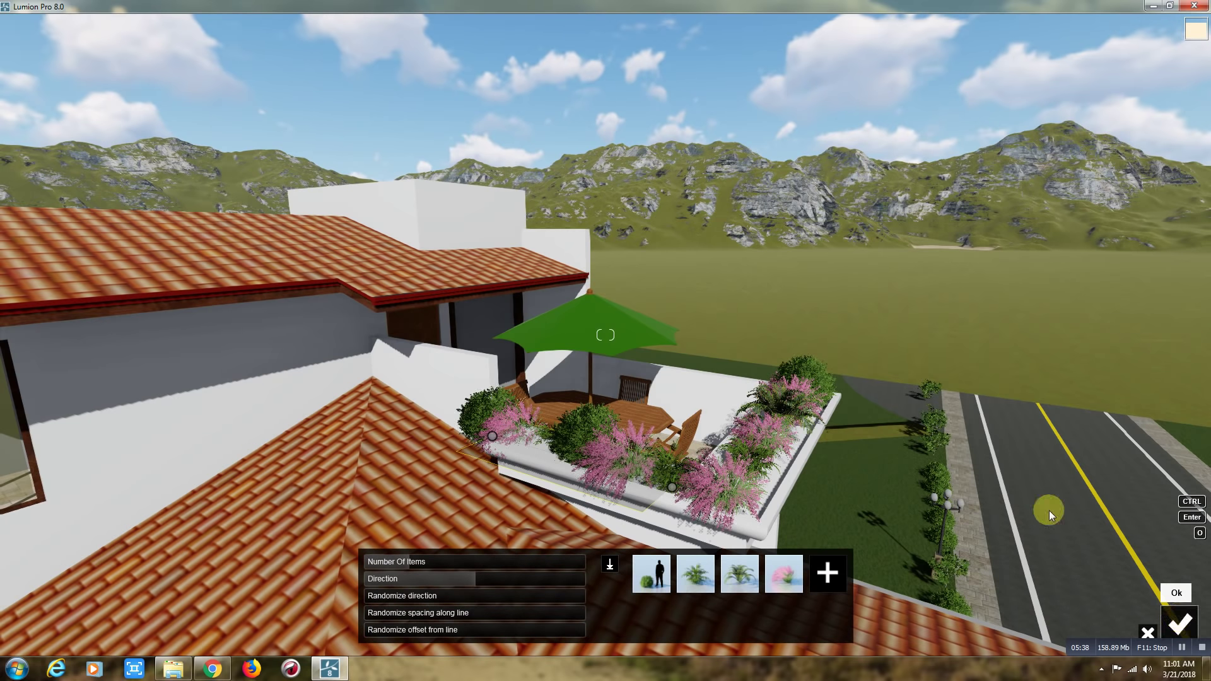
{"action": "left_click", "coordinate": [1180, 623]}
Step: Plant a row of pink flowers and ferns on the upper balcony ledge, without the bush
{"action": "key", "text": "d"}
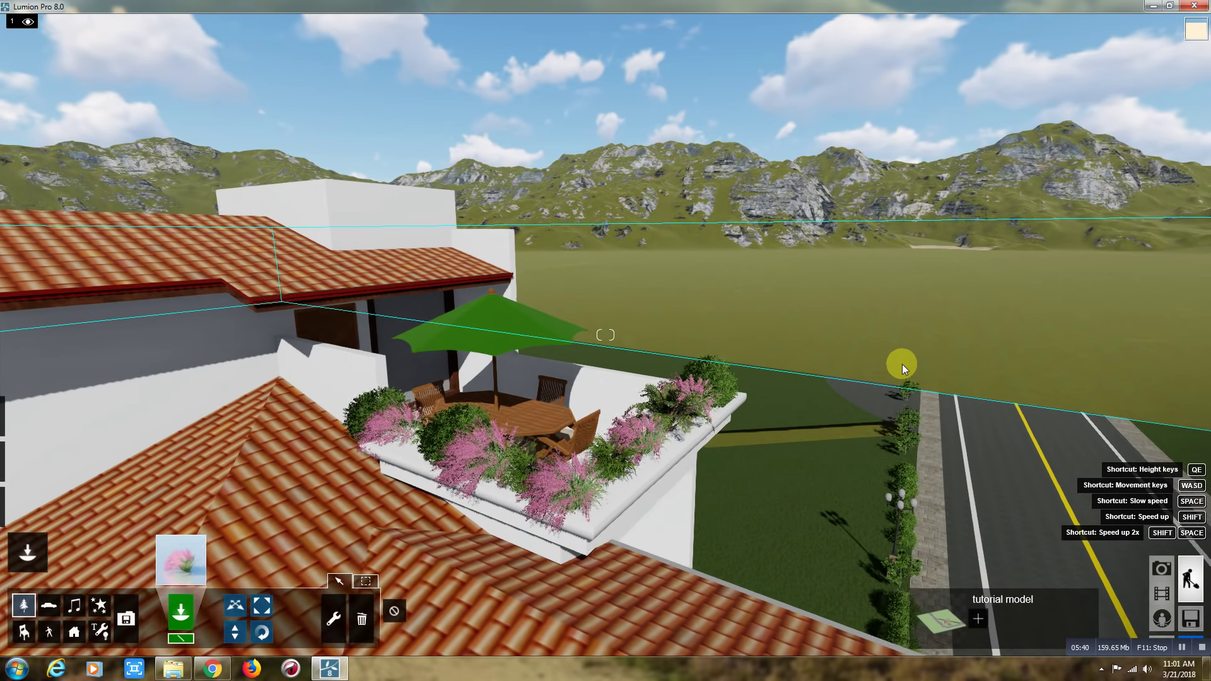
{"action": "key", "text": "a"}
{"action": "key", "text": "s"}
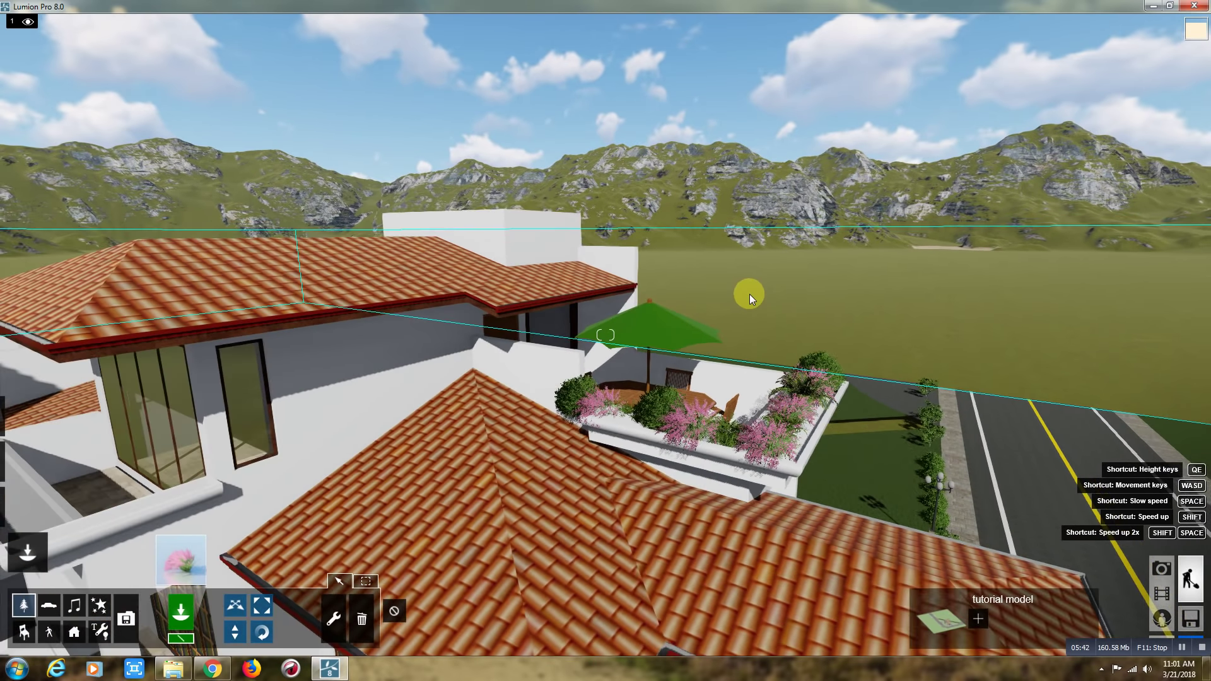
{"action": "key", "text": "a"}
{"action": "key", "text": "w"}
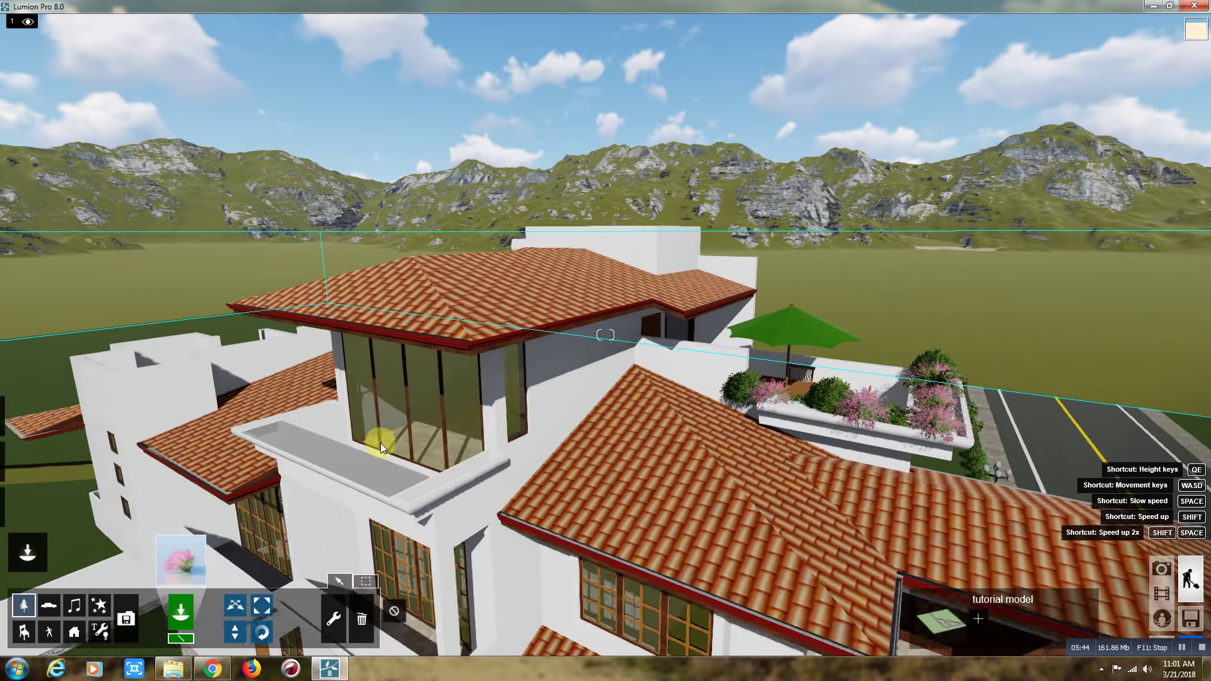
{"action": "key", "text": "w"}
{"action": "mouse_move", "coordinate": [406, 452]}
{"action": "right_mouse_down"}
{"action": "mouse_move", "coordinate": [353, 481]}
{"action": "mouse_move", "coordinate": [432, 434]}
{"action": "right_mouse_up"}
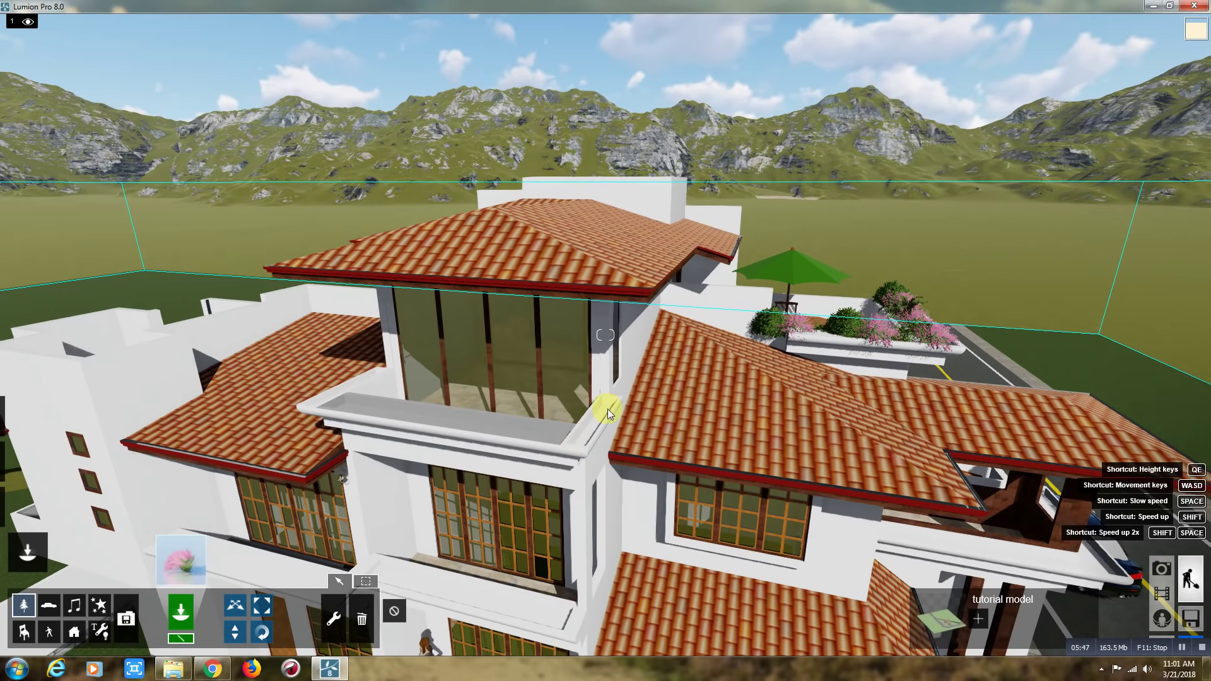
{"action": "left_click", "coordinate": [607, 409]}
{"action": "left_click", "coordinate": [574, 445]}
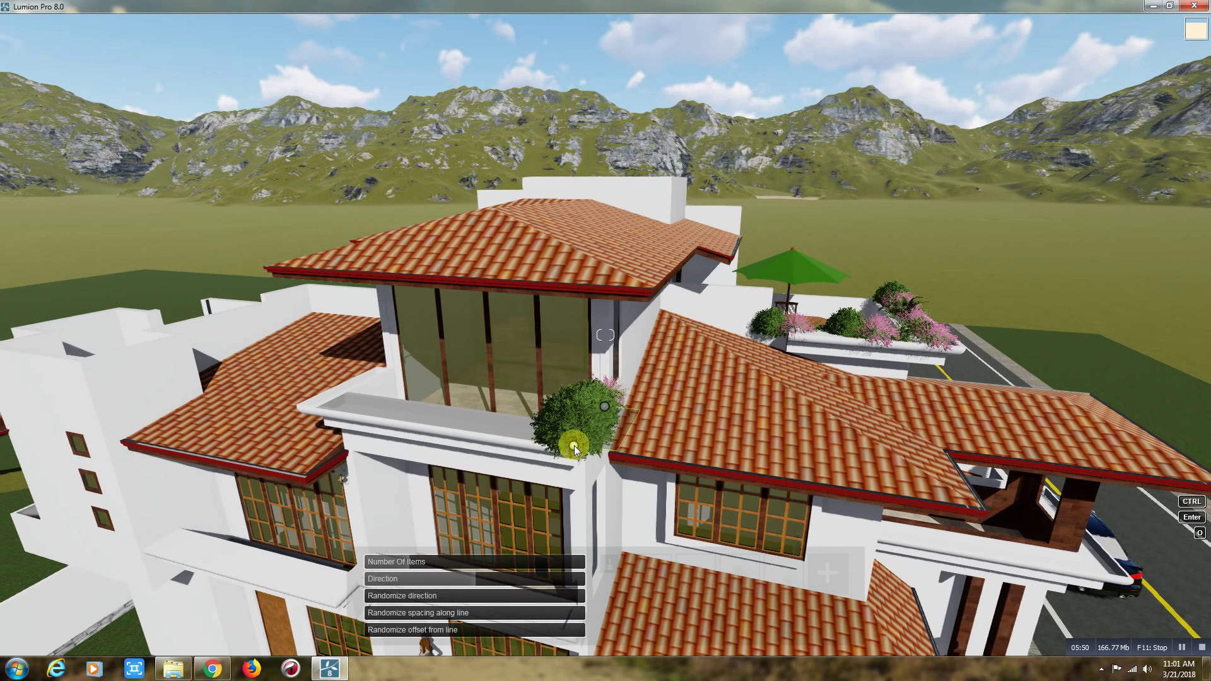
{"action": "left_click_drag", "start_coordinate": [392, 561], "coordinate": [384, 562]}
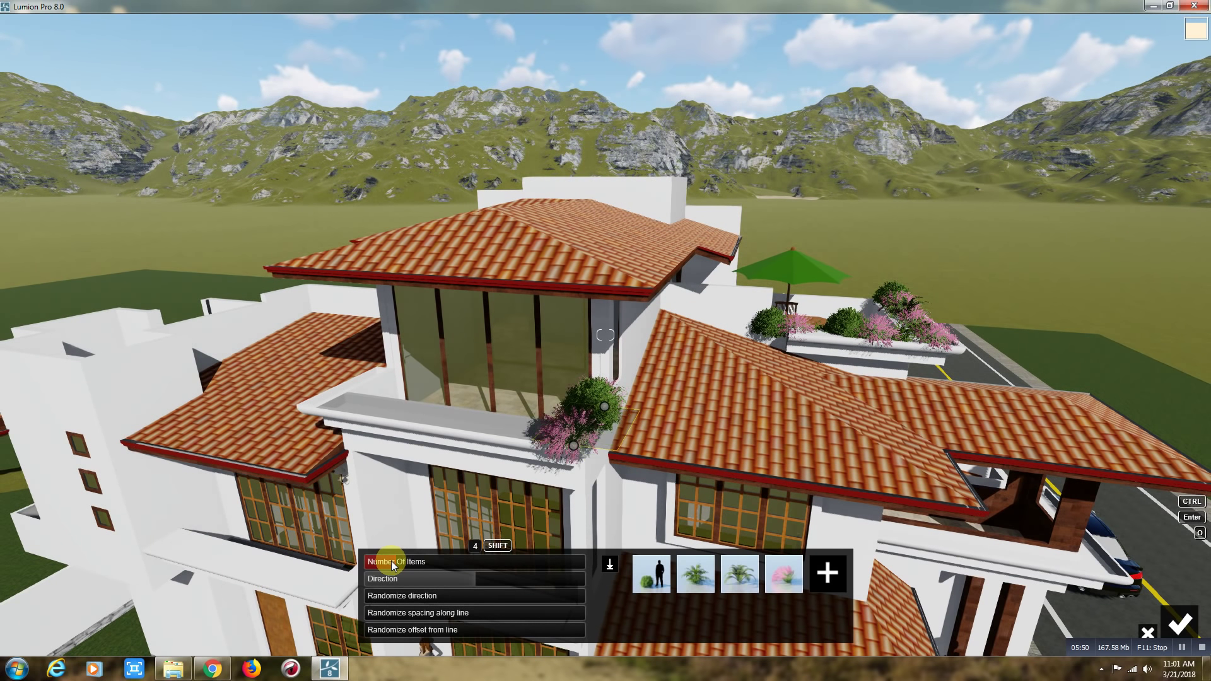
{"action": "left_click", "coordinate": [649, 573]}
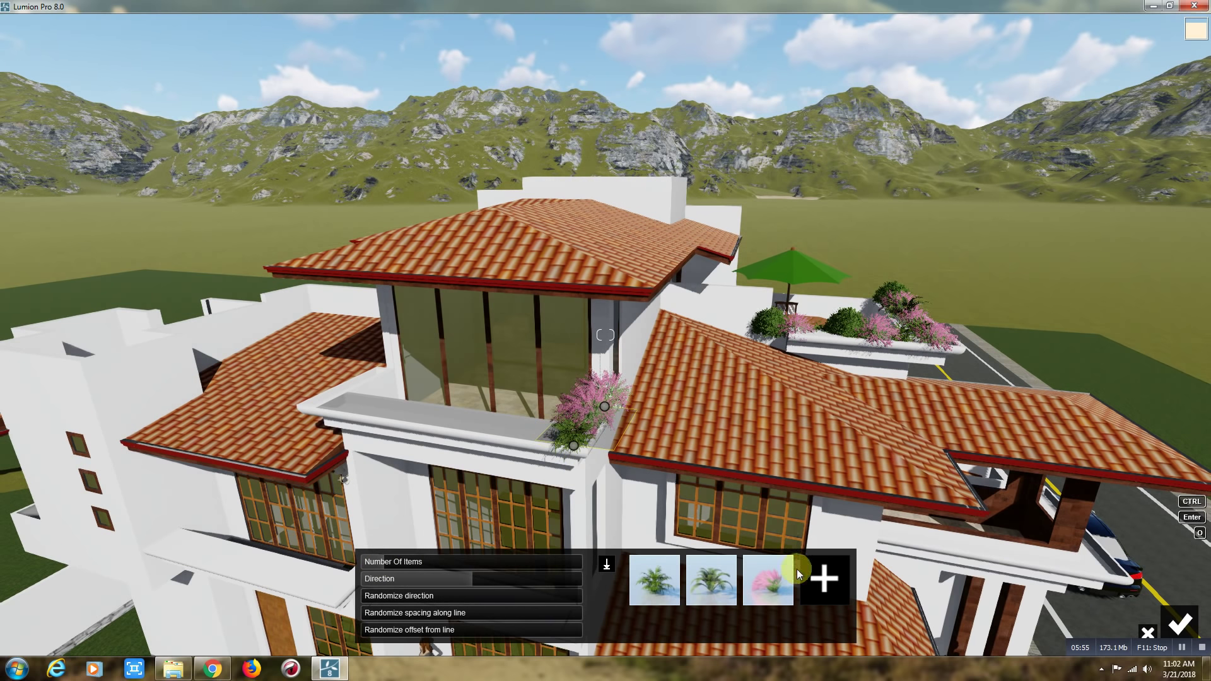
{"action": "left_click", "coordinate": [1188, 622]}
Step: Add a second, denser plant row along the rest of the upper balcony ledge
{"action": "left_click", "coordinate": [537, 435]}
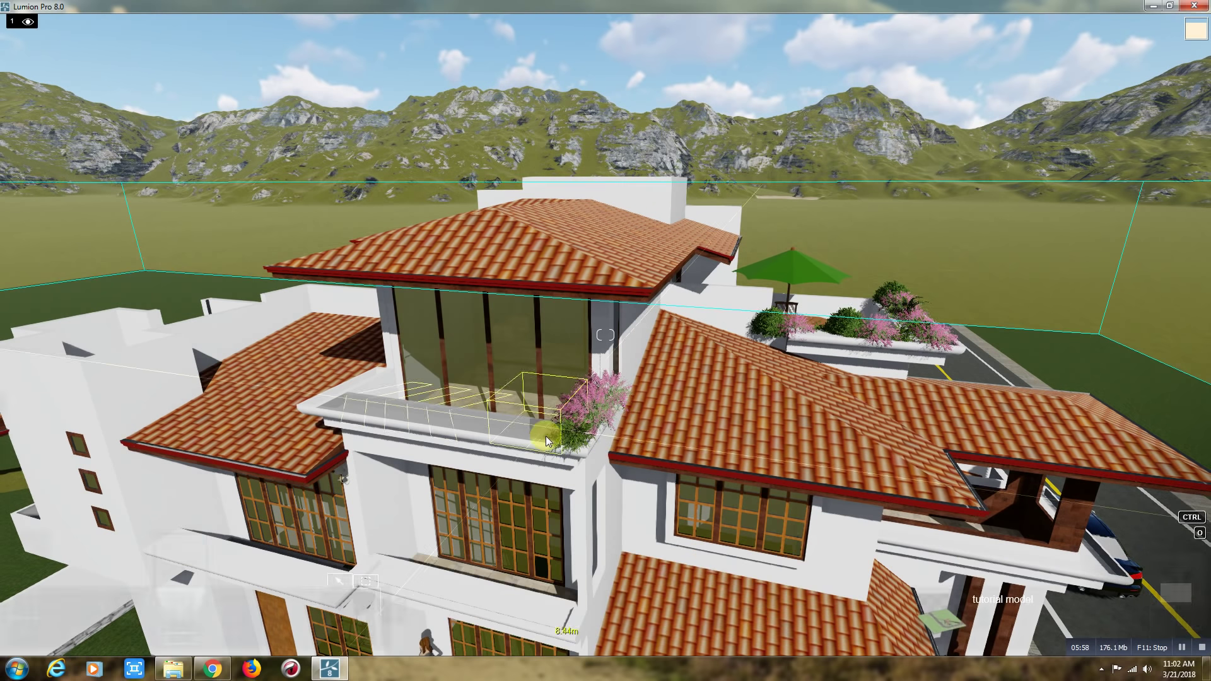
{"action": "left_click", "coordinate": [398, 402]}
{"action": "left_click", "coordinate": [339, 401]}
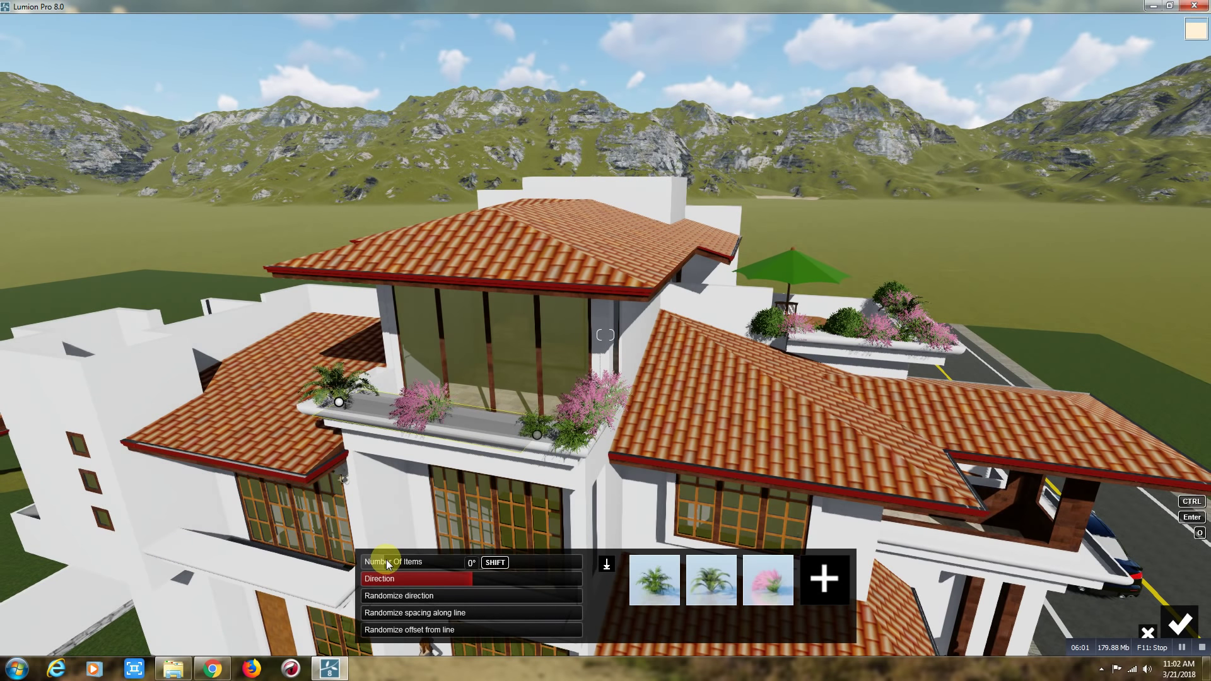
{"action": "left_click_drag", "start_coordinate": [386, 561], "coordinate": [407, 562]}
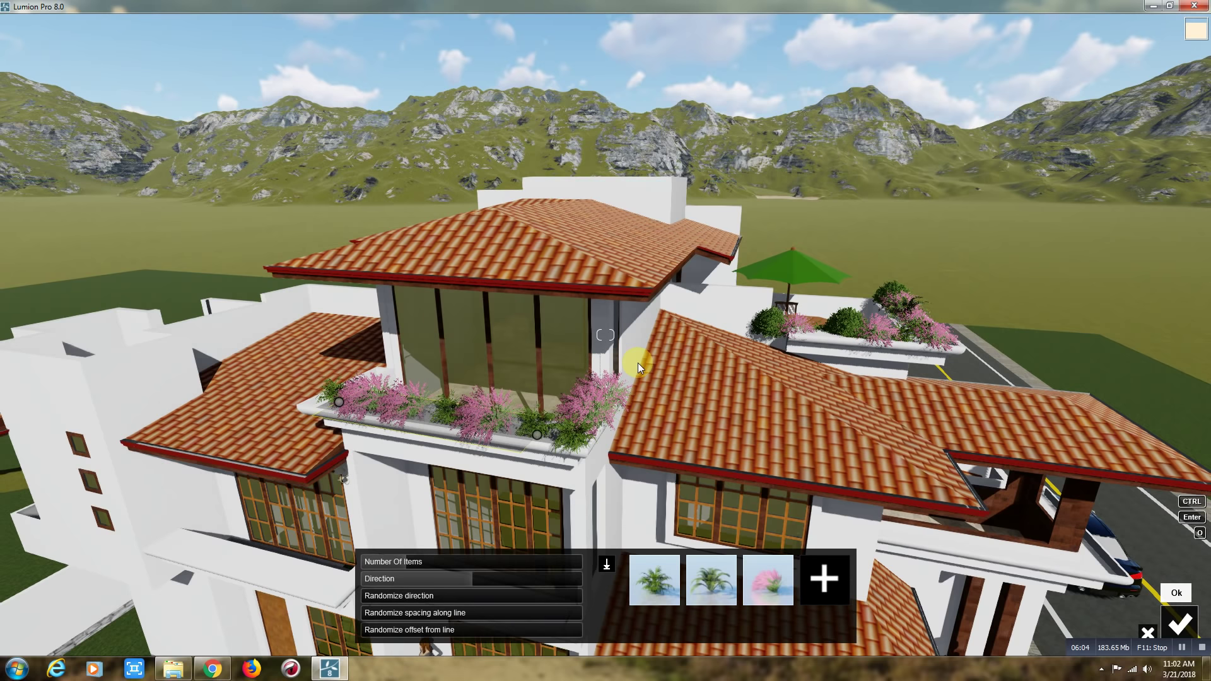
{"action": "left_click", "coordinate": [1177, 621]}
{"action": "right_click_drag", "start_coordinate": [580, 391], "coordinate": [580, 407]}
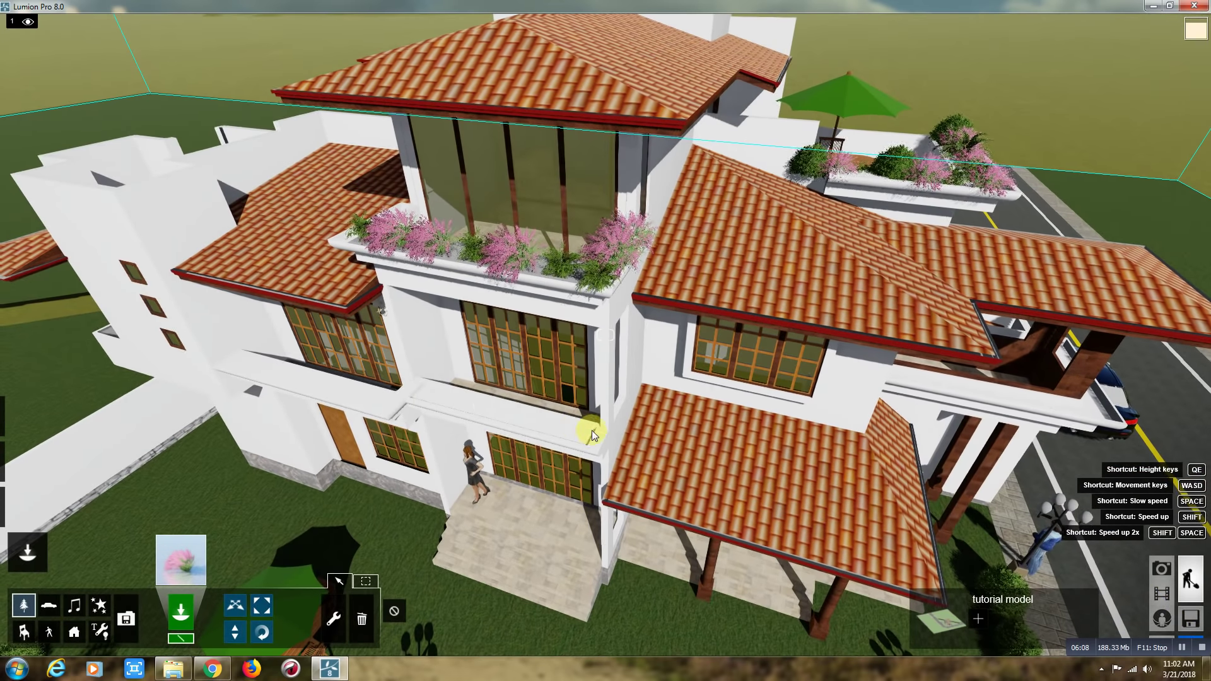
Step: Place an 8-plant row of ferns and pink flowers along the middle balcony
{"action": "left_click", "coordinate": [577, 434]}
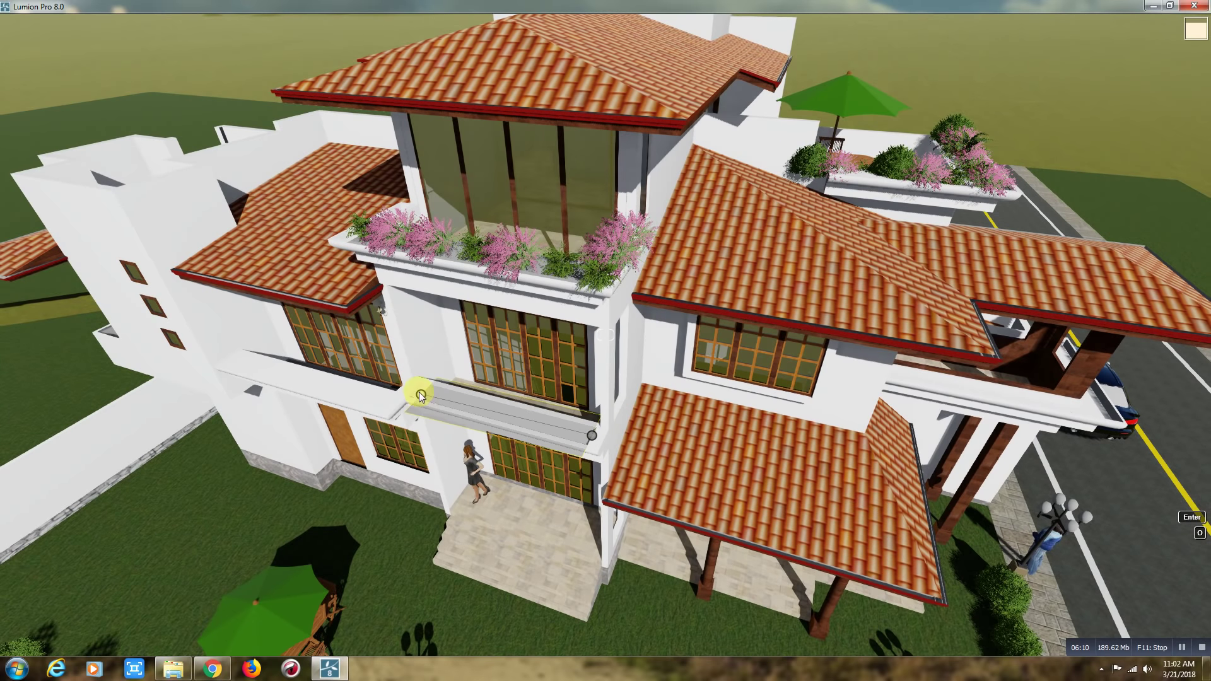
{"action": "left_click", "coordinate": [418, 392]}
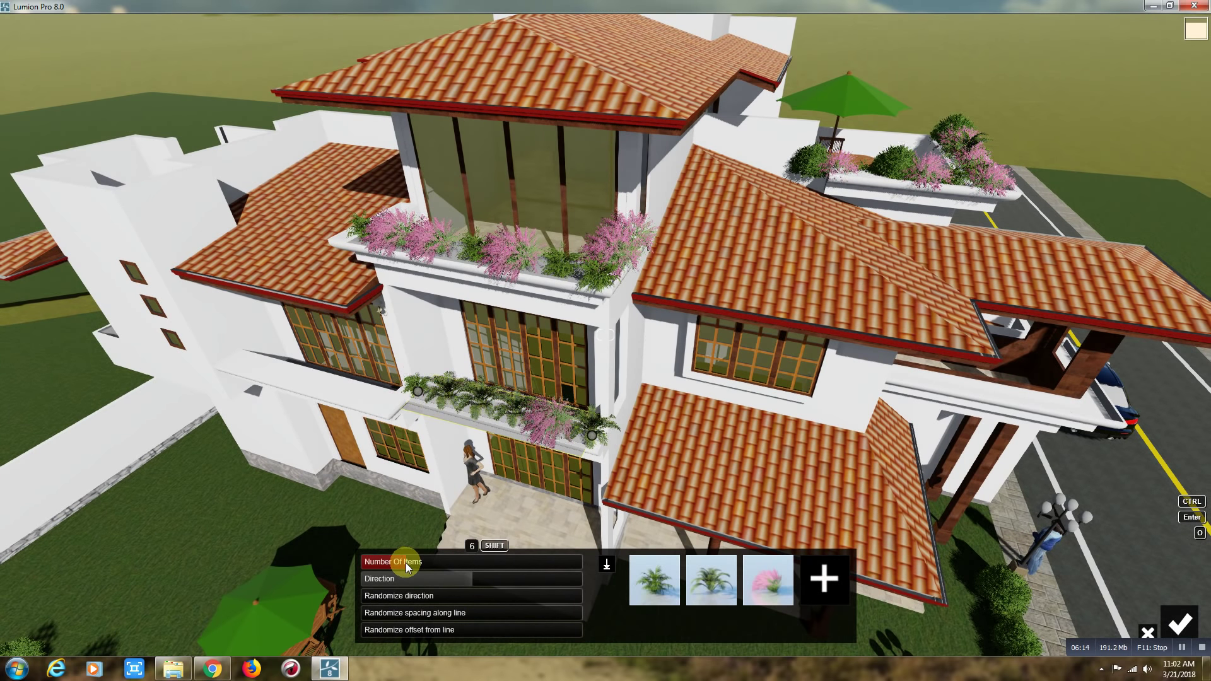
{"action": "left_click_drag", "start_coordinate": [409, 563], "coordinate": [419, 562]}
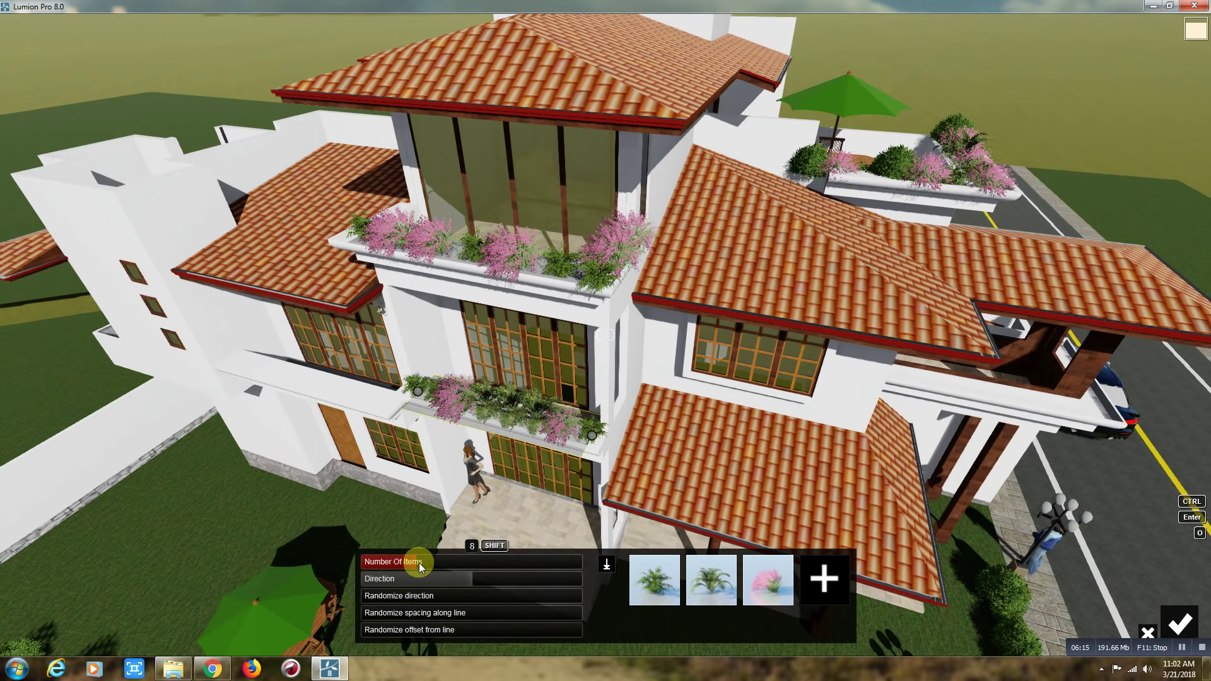
{"action": "left_click", "coordinate": [1172, 631]}
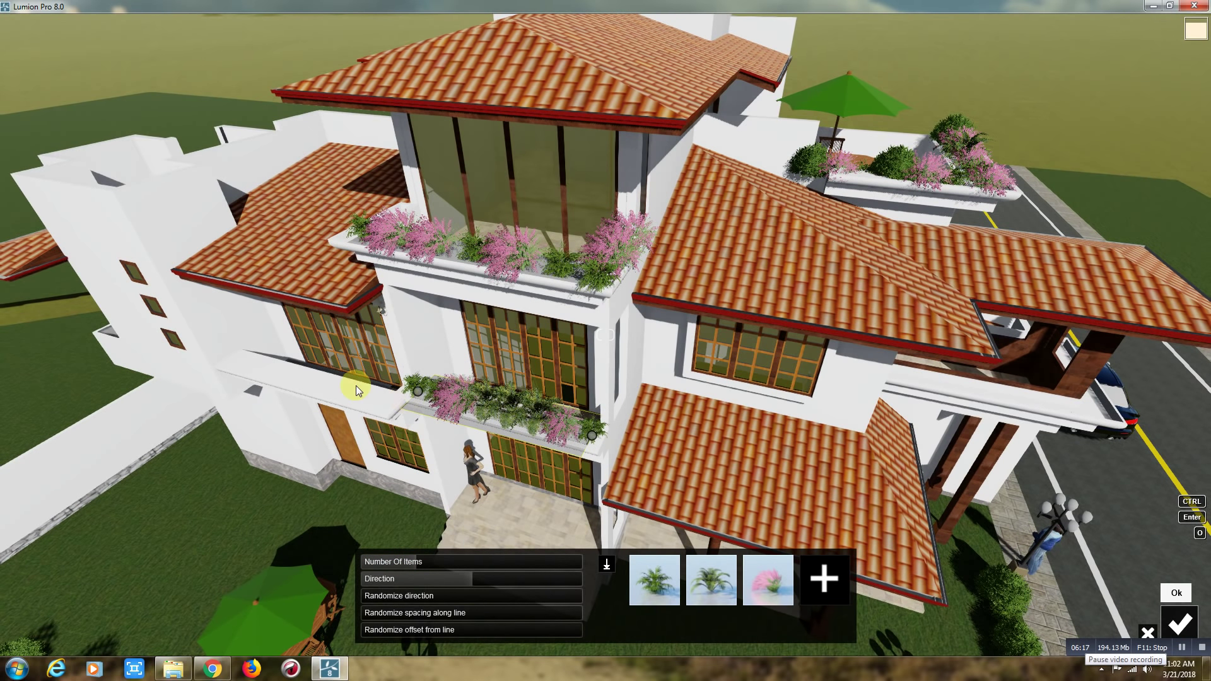
Step: Add a second plant row along the middle balcony's left section
{"action": "left_click", "coordinate": [232, 364]}
{"action": "left_click", "coordinate": [387, 413]}
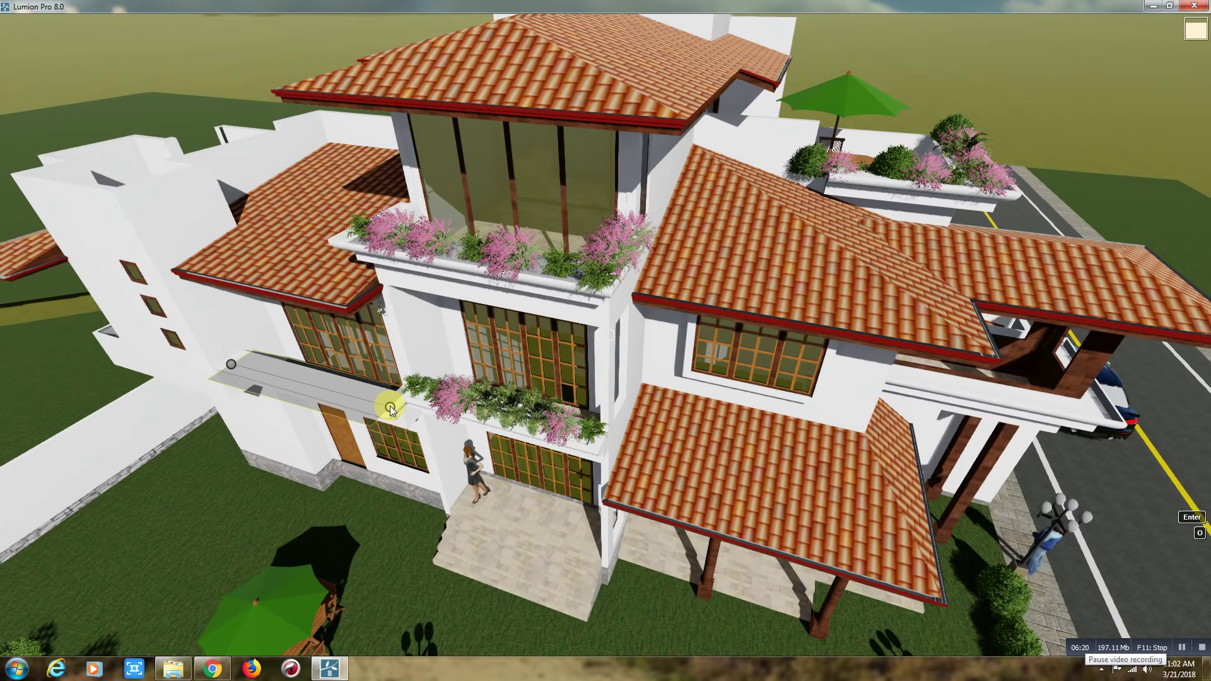
{"action": "key", "text": "Return"}
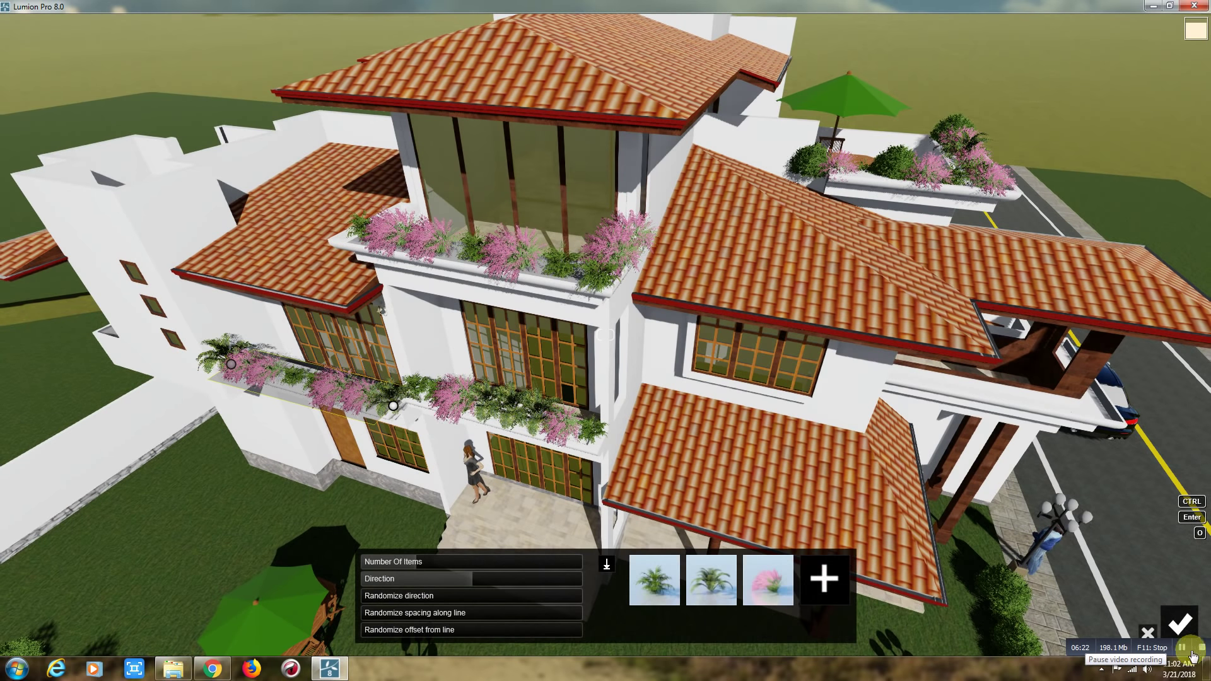
{"action": "left_click", "coordinate": [1159, 624]}
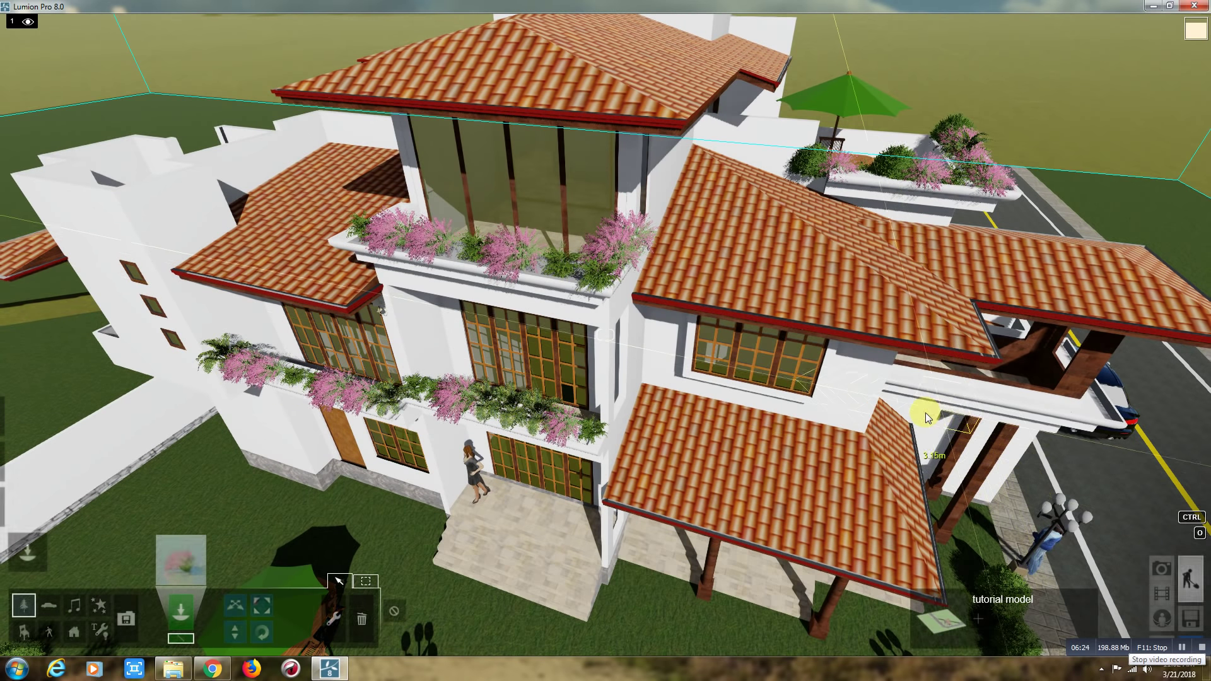
Step: Plant a confirmed row of pink flowers along the street-side balcony's side edge
{"action": "key", "text": "d"}
{"action": "key", "text": "w"}
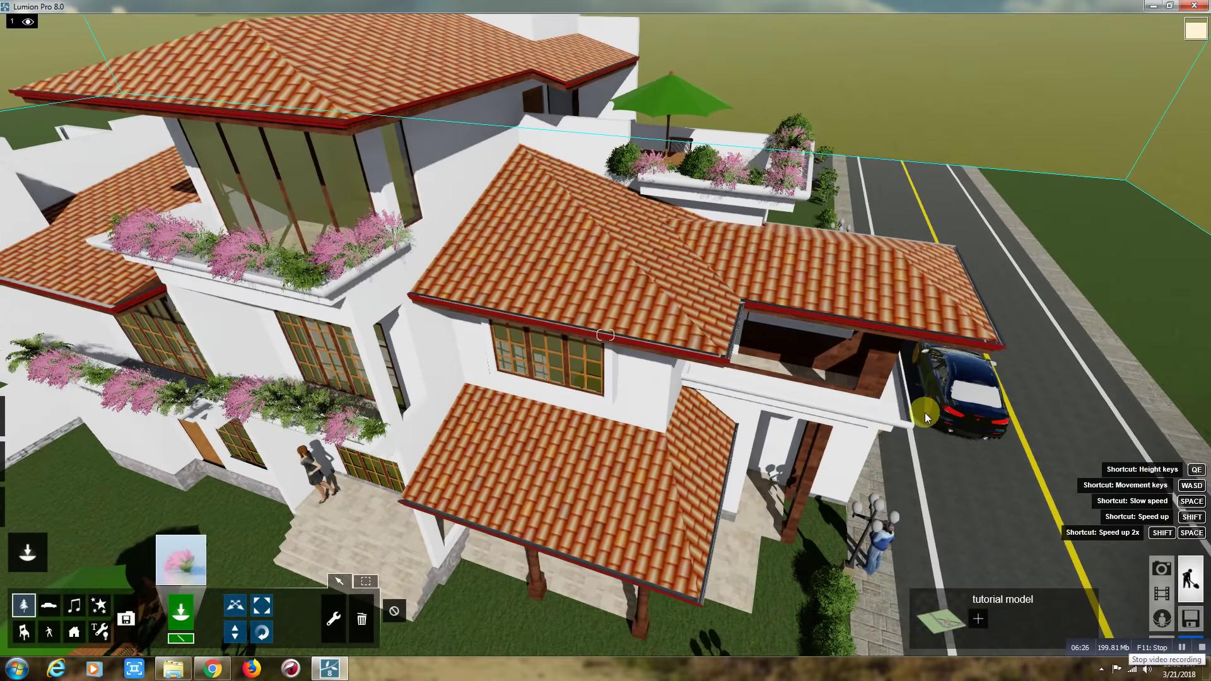
{"action": "key", "text": "d"}
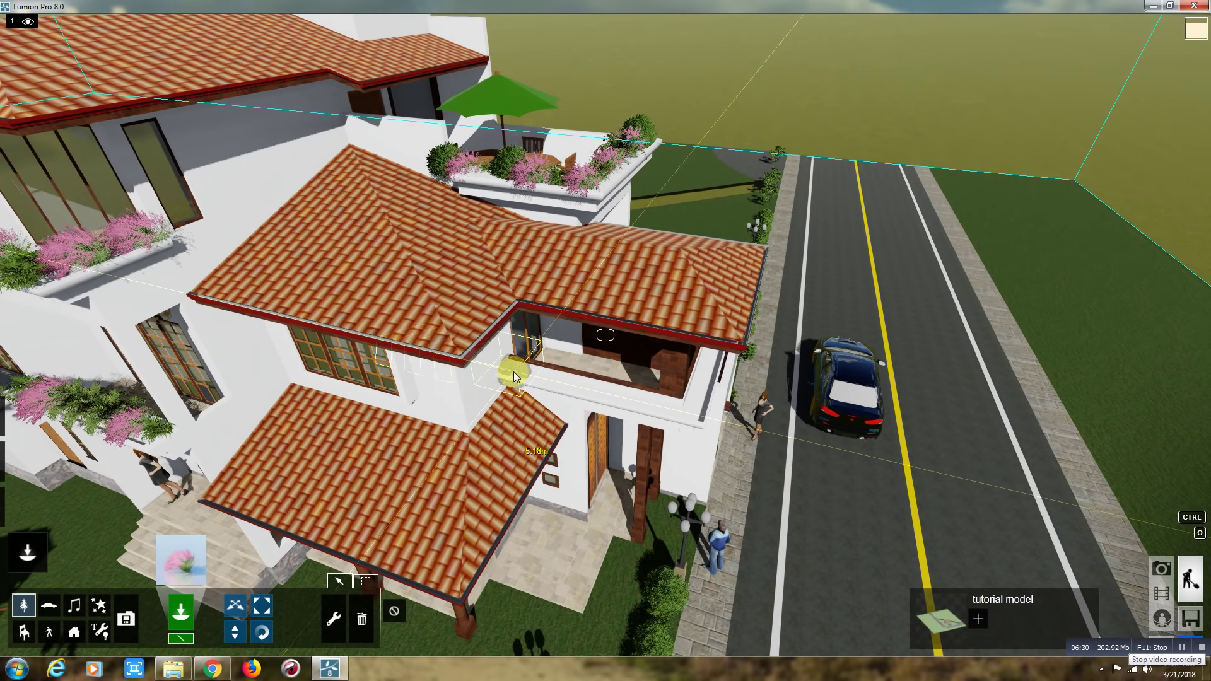
{"action": "left_click", "coordinate": [514, 372]}
{"action": "left_click", "coordinate": [700, 420]}
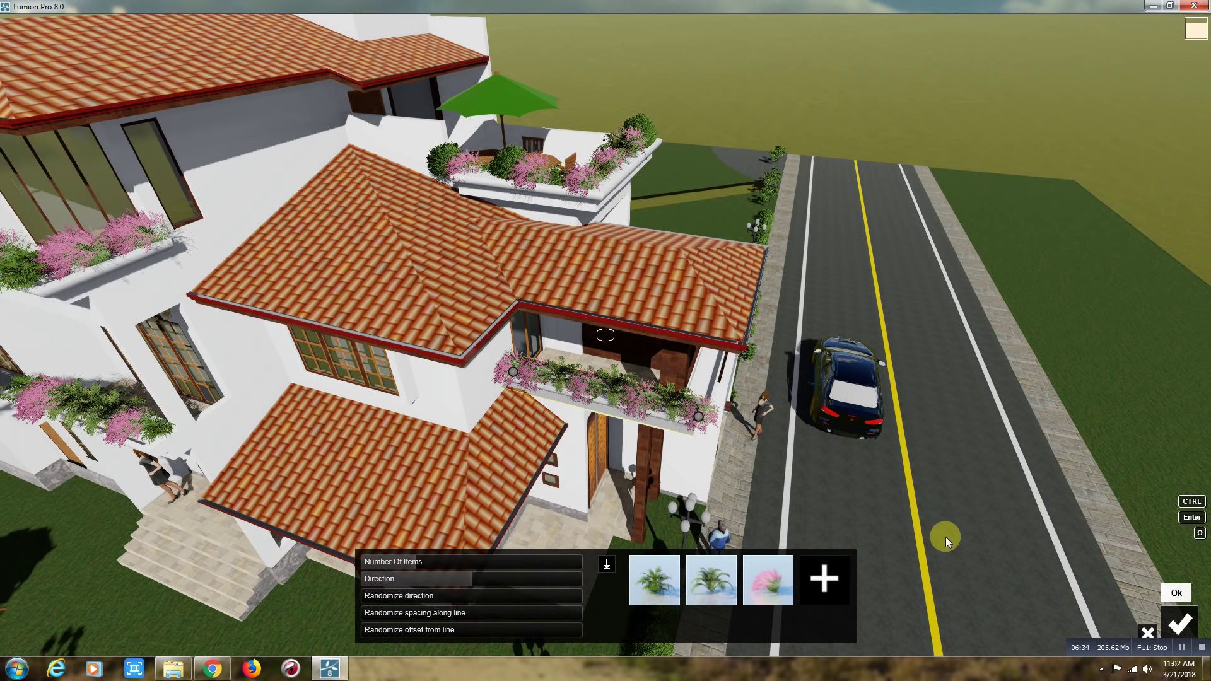
{"action": "key", "text": "Return"}
Step: Plant a 5-item row along the balcony's front edge above the carport
{"action": "scroll", "coordinate": [933, 533], "scroll_direction": "up", "scroll_amount": 3}
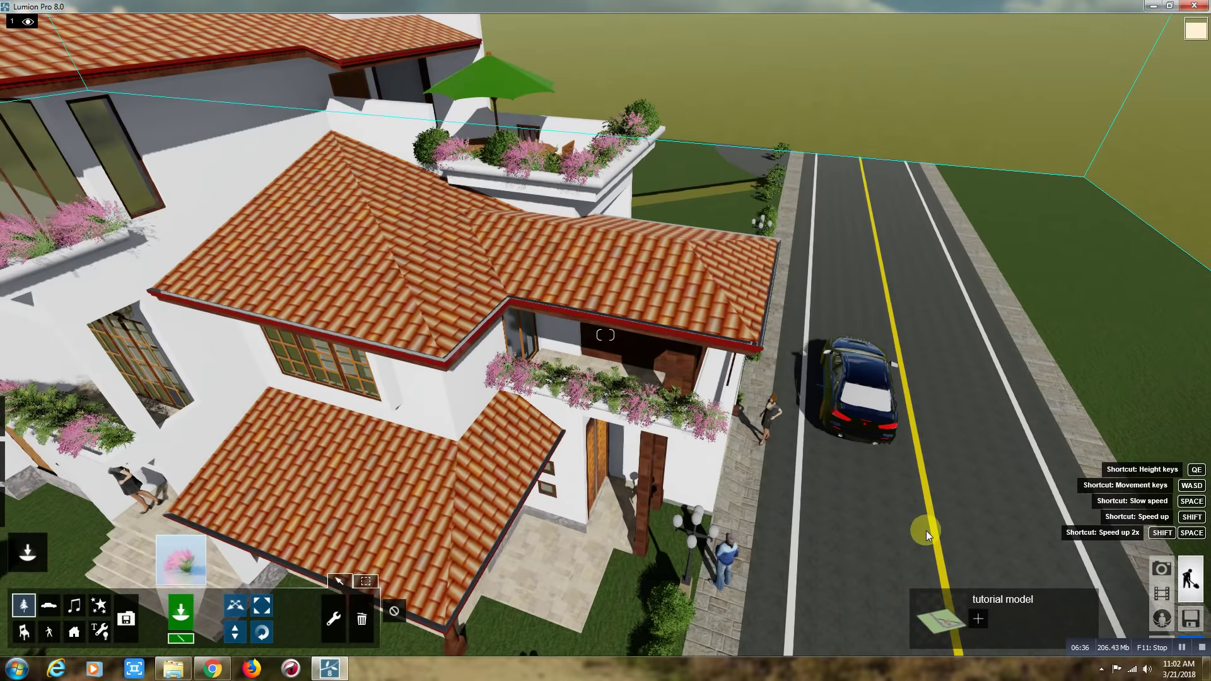
{"action": "right_click_drag", "start_coordinate": [926, 531], "coordinate": [865, 524]}
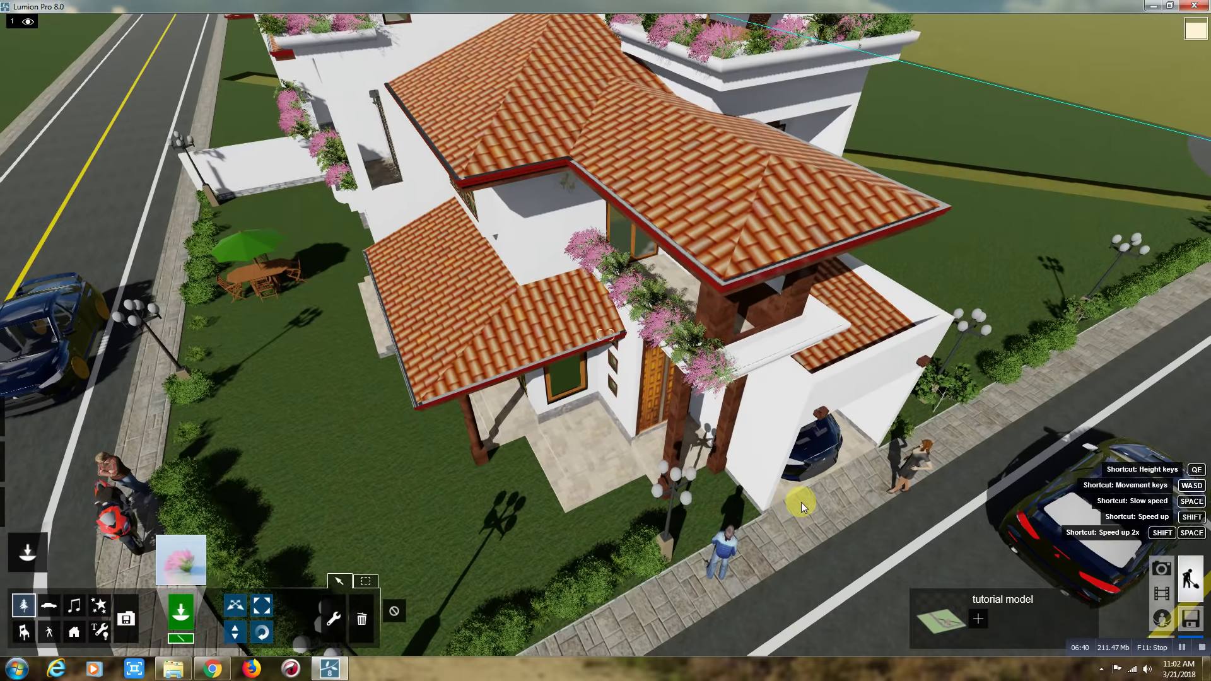
{"action": "mouse_move", "coordinate": [800, 503]}
{"action": "right_mouse_down"}
{"action": "mouse_move", "coordinate": [619, 329]}
{"action": "mouse_move", "coordinate": [549, 356]}
{"action": "right_mouse_up"}
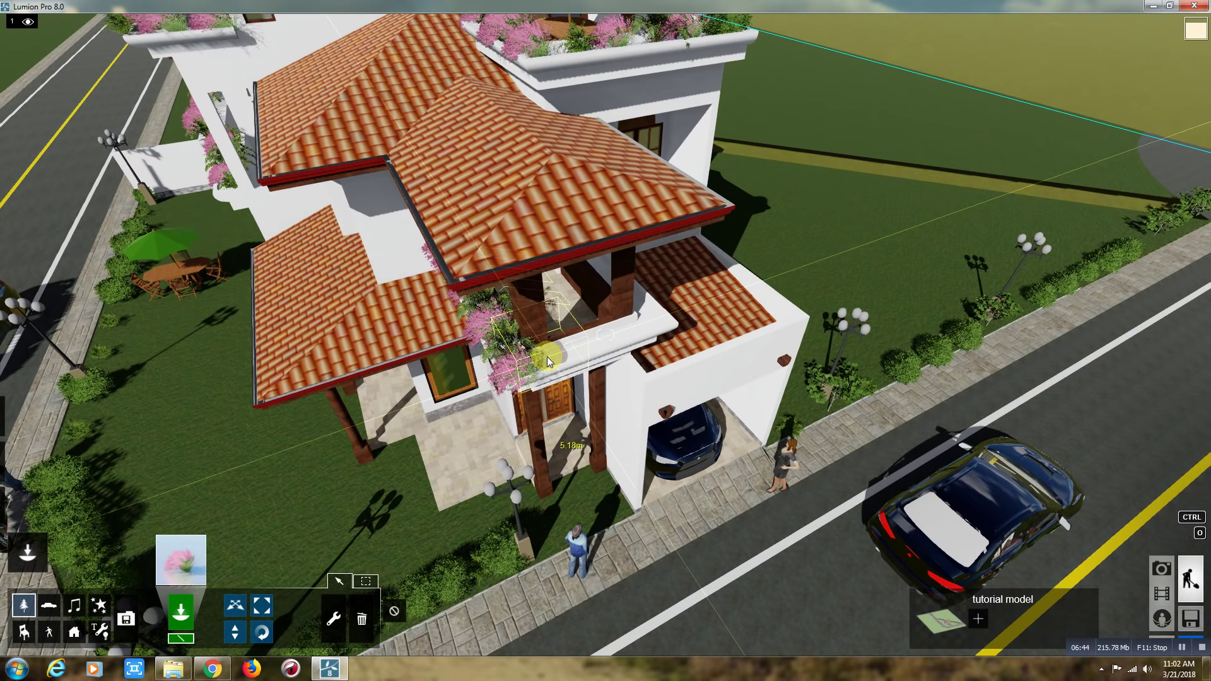
{"action": "left_click", "coordinate": [547, 357]}
{"action": "left_click", "coordinate": [651, 319]}
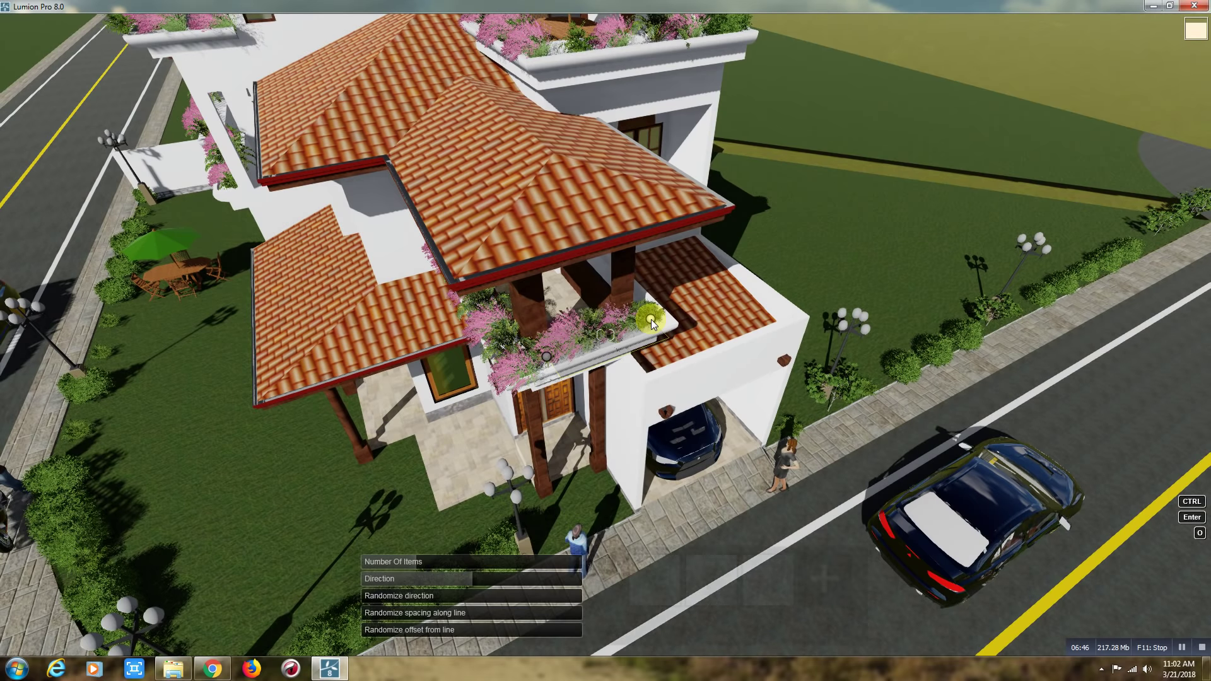
{"action": "left_click_drag", "start_coordinate": [403, 561], "coordinate": [387, 561]}
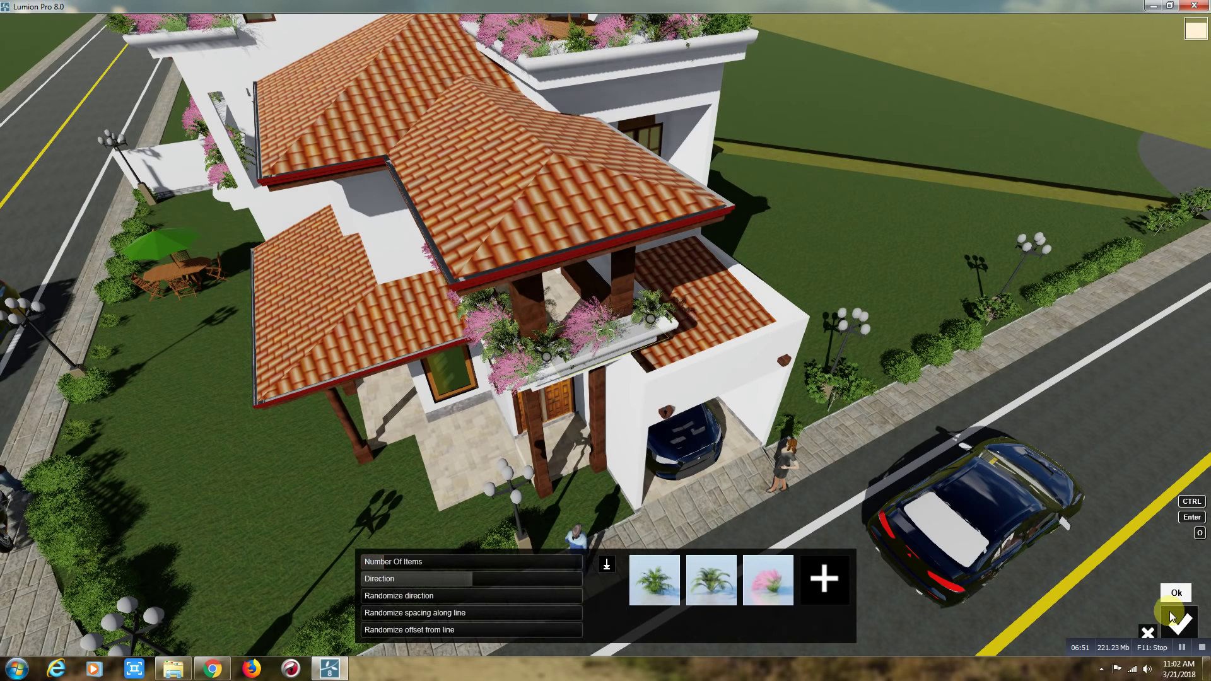
{"action": "key", "text": "Return"}
Step: Mass-place a dense row of flowering plants along the balcony ledge above the lower roof
{"action": "key", "text": "d"}
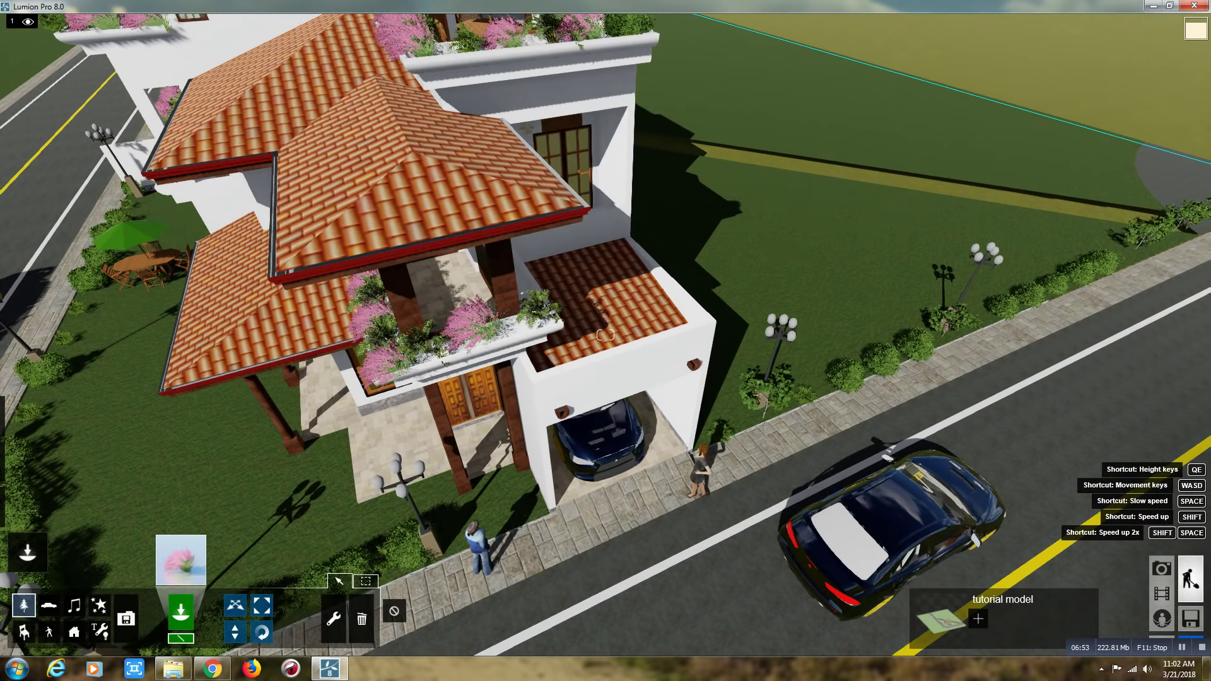
{"action": "right_click_drag", "start_coordinate": [884, 437], "coordinate": [830, 385]}
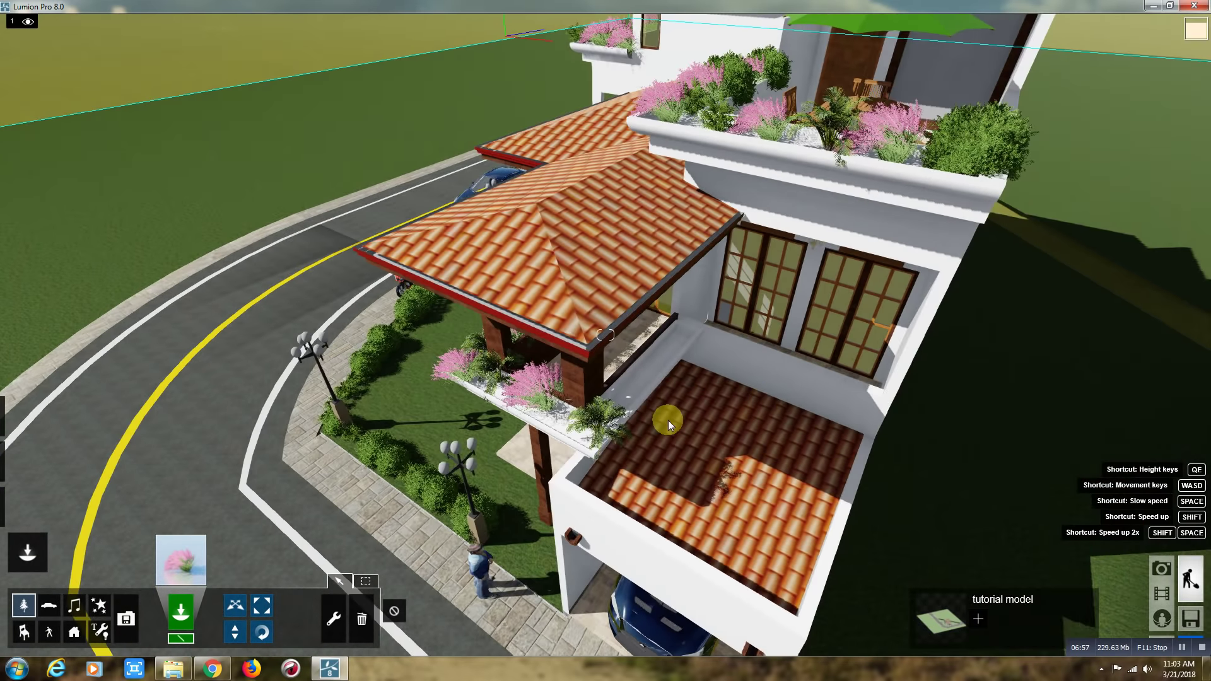
{"action": "right_click_drag", "start_coordinate": [829, 385], "coordinate": [668, 420]}
{"action": "middle_click_drag", "start_coordinate": [667, 420], "coordinate": [540, 407]}
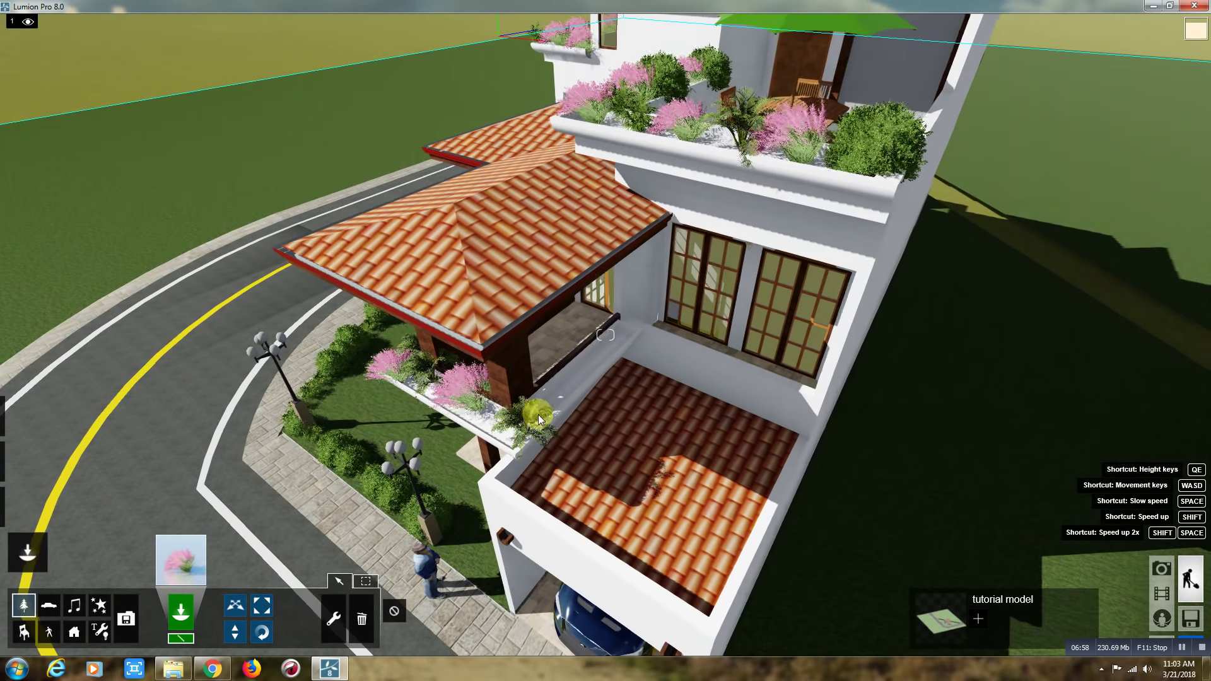
{"action": "left_click", "coordinate": [540, 407]}
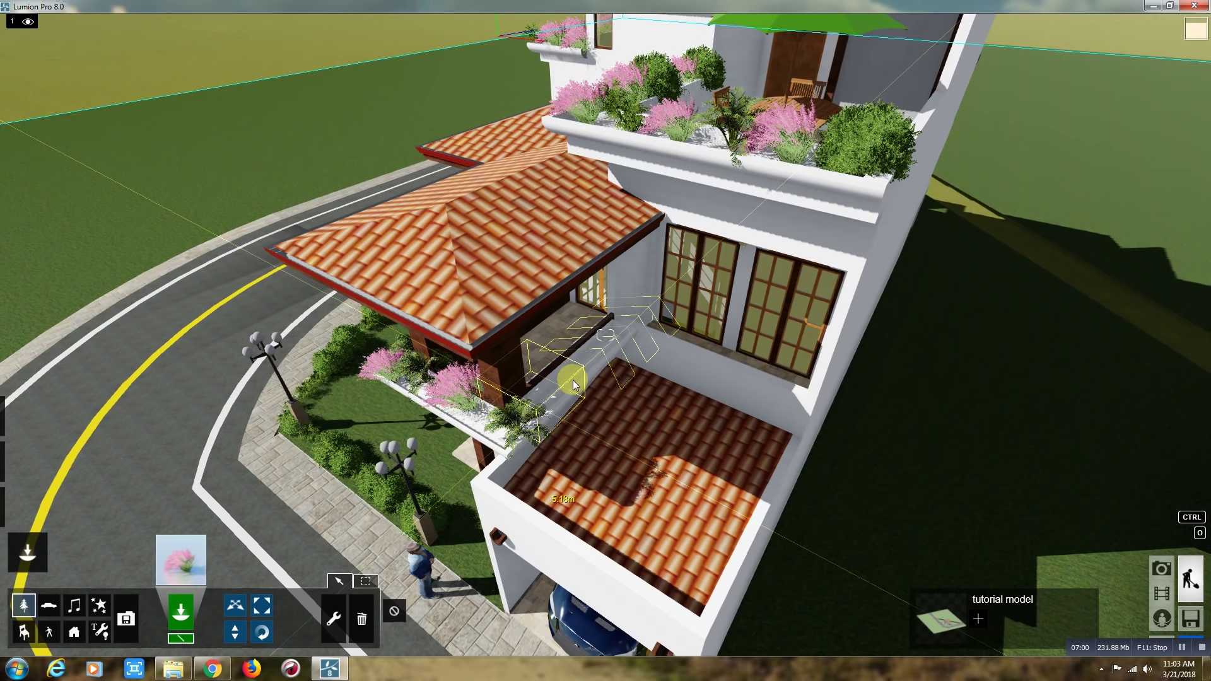
{"action": "key", "text": "Return"}
{"action": "left_click", "coordinate": [622, 326]}
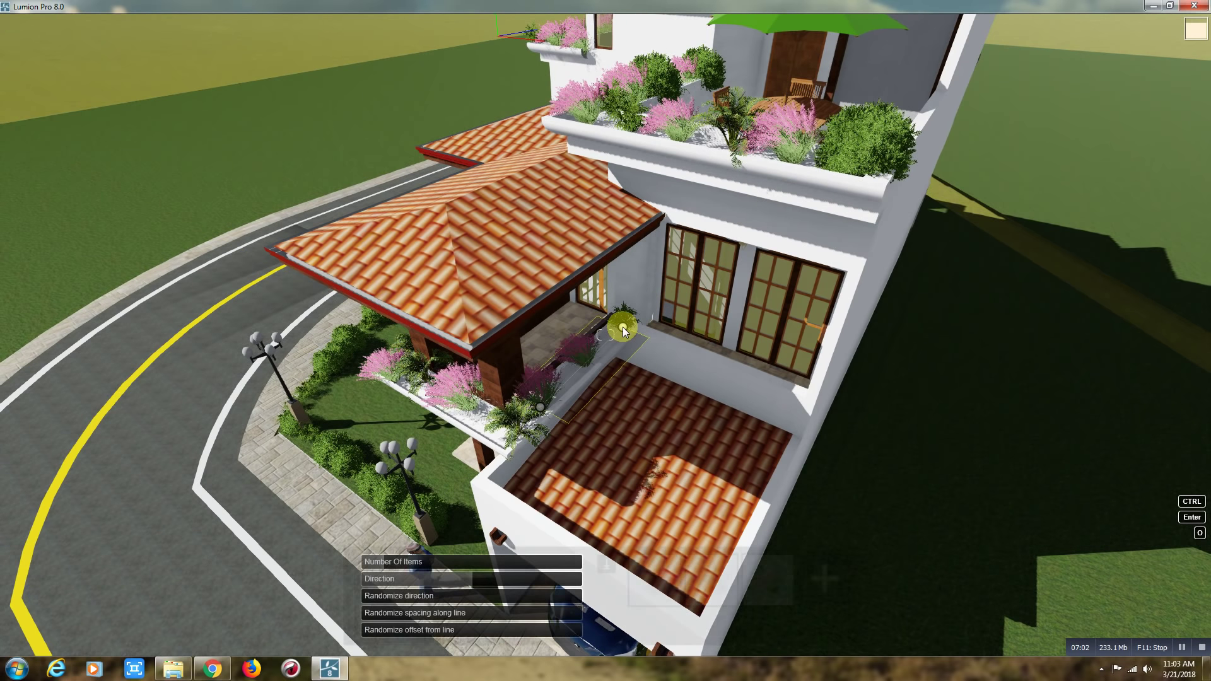
{"action": "left_click", "coordinate": [392, 563]}
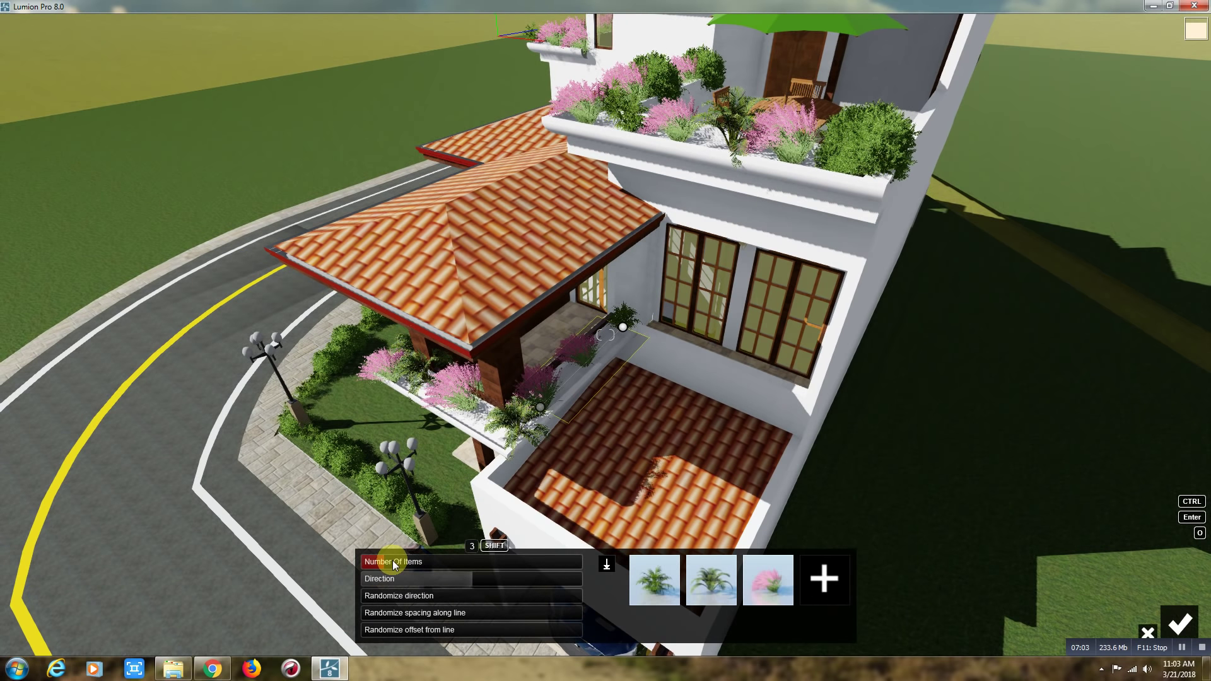
{"action": "left_click_drag", "start_coordinate": [392, 563], "coordinate": [400, 561]}
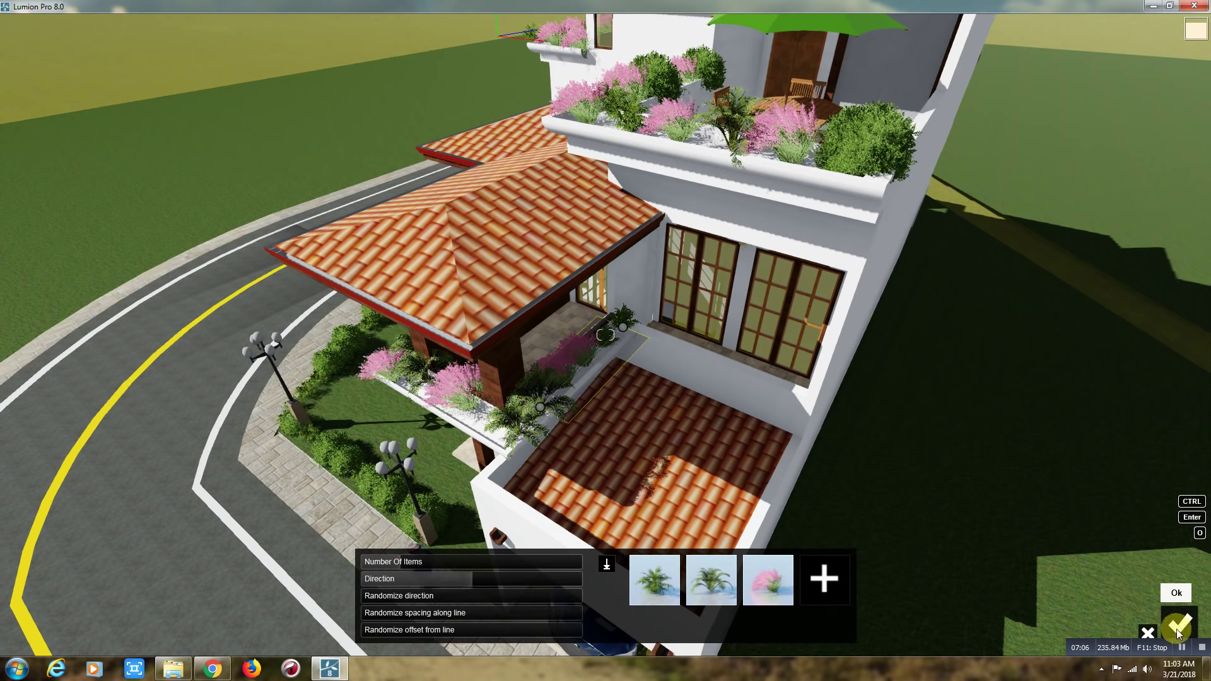
{"action": "key", "text": "Return"}
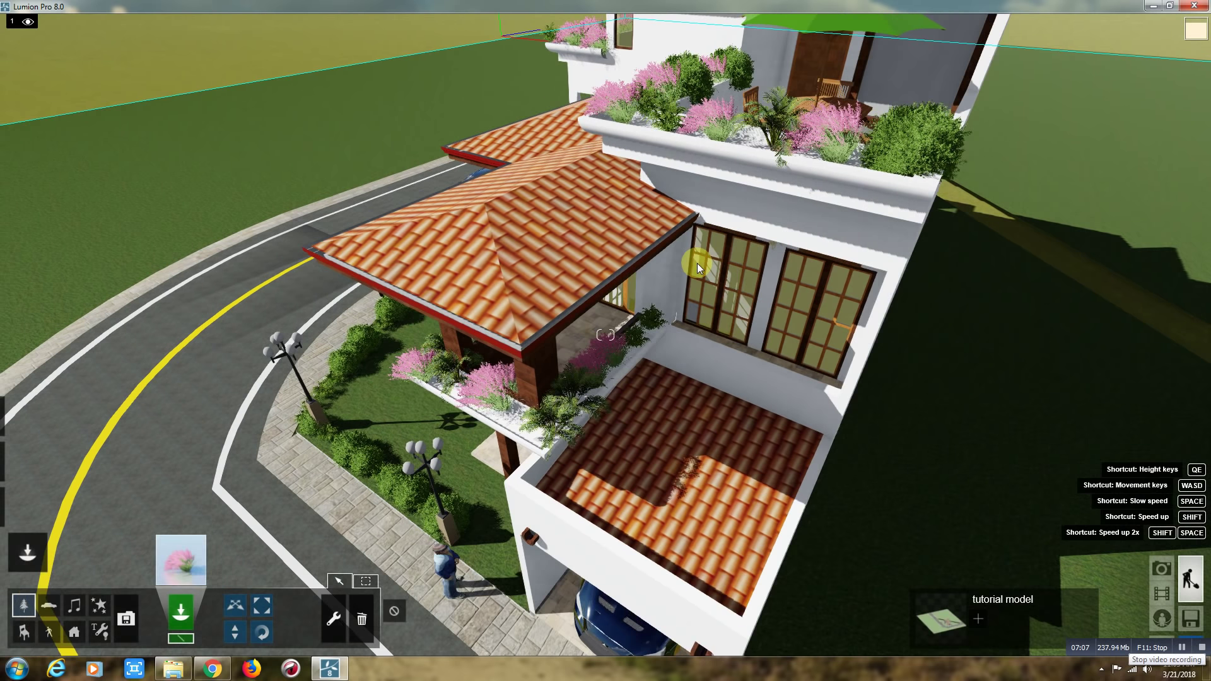
Step: Pull the view back to frame the whole house on its corner lot
{"action": "mouse_move", "coordinate": [697, 263]}
{"action": "right_mouse_down"}
{"action": "mouse_move", "coordinate": [430, 324]}
{"action": "mouse_move", "coordinate": [452, 300]}
{"action": "mouse_move", "coordinate": [564, 259]}
{"action": "mouse_move", "coordinate": [712, 253]}
{"action": "mouse_move", "coordinate": [826, 305]}
{"action": "mouse_move", "coordinate": [762, 427]}
{"action": "right_mouse_up"}
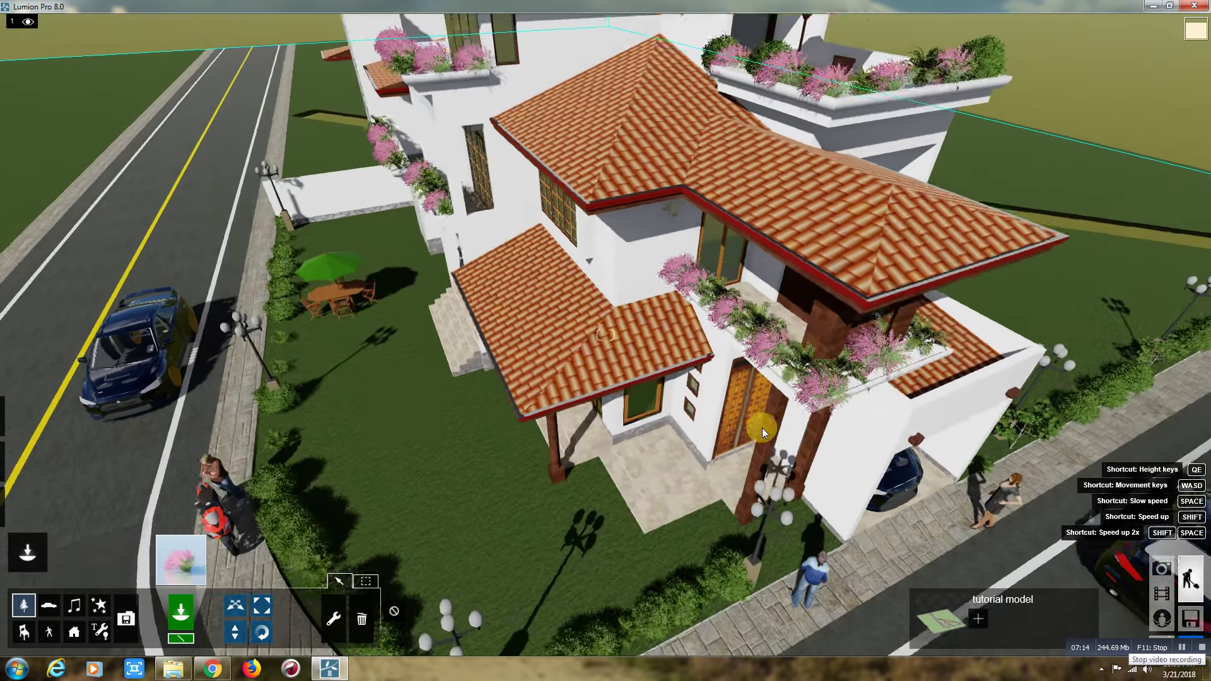
{"action": "scroll", "coordinate": [762, 427], "scroll_direction": "down", "scroll_amount": 5}
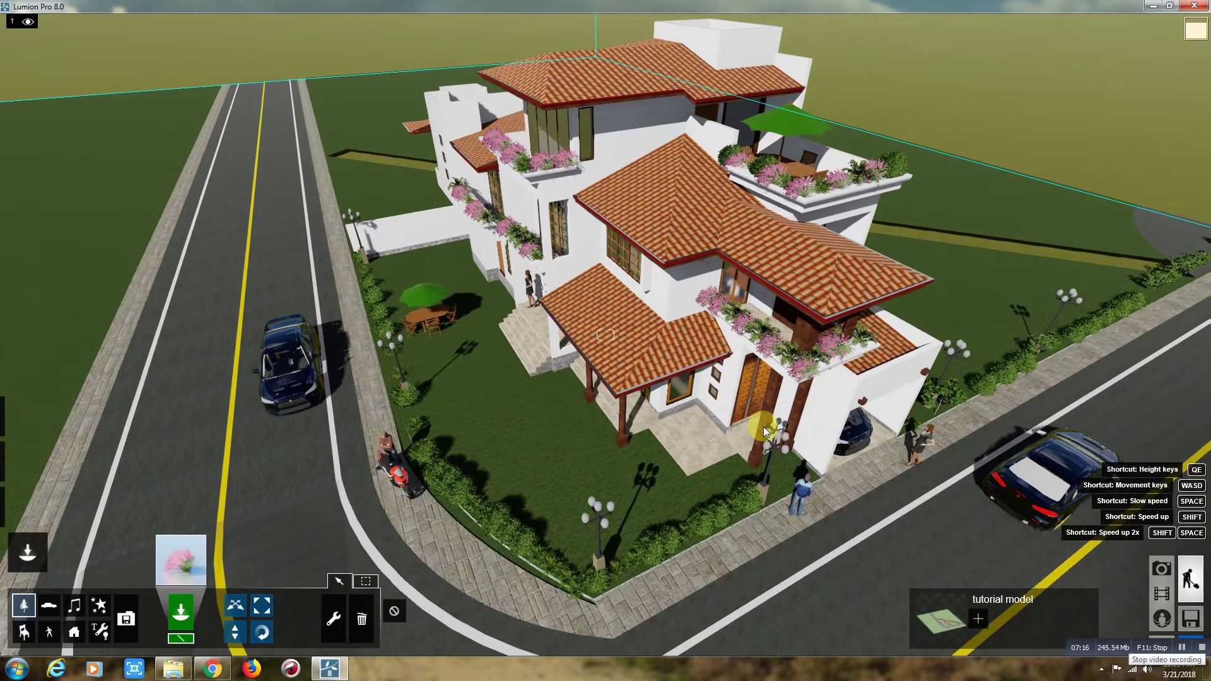
{"action": "right_click_drag", "start_coordinate": [712, 417], "coordinate": [575, 440]}
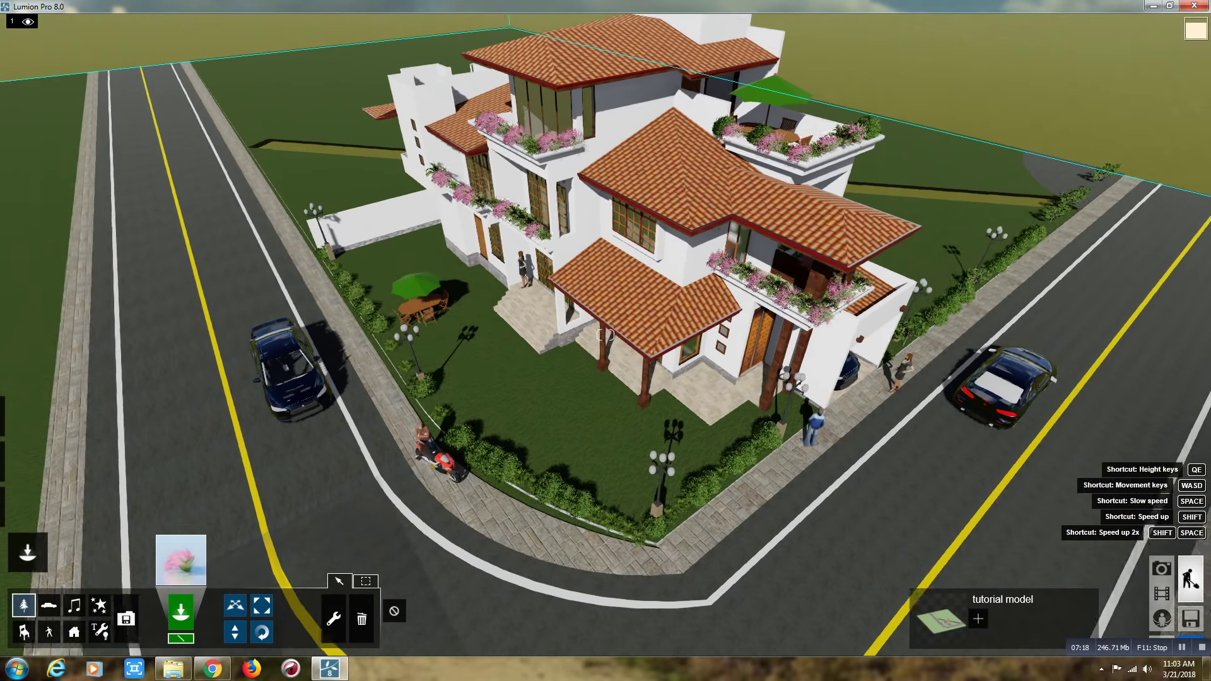
{"action": "right_click_drag", "start_coordinate": [604, 334], "coordinate": [593, 336]}
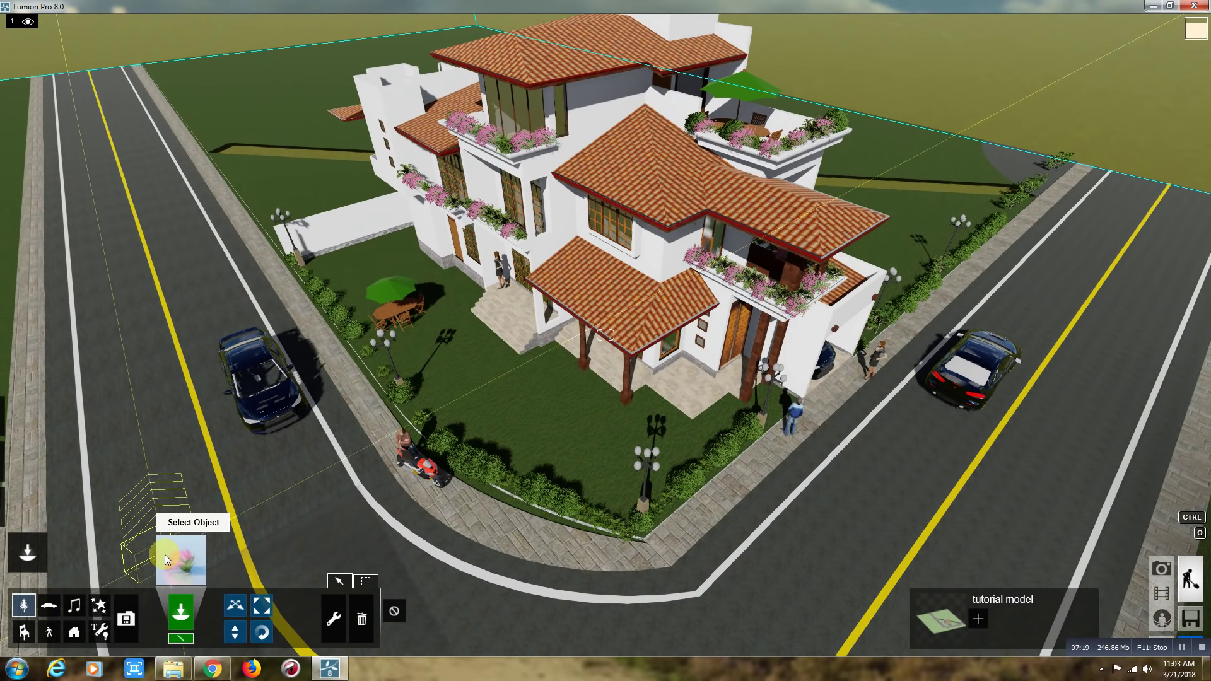
Step: Pick the HoneyMesquite tree and place three around the house and lawn edge
{"action": "left_click", "coordinate": [181, 559]}
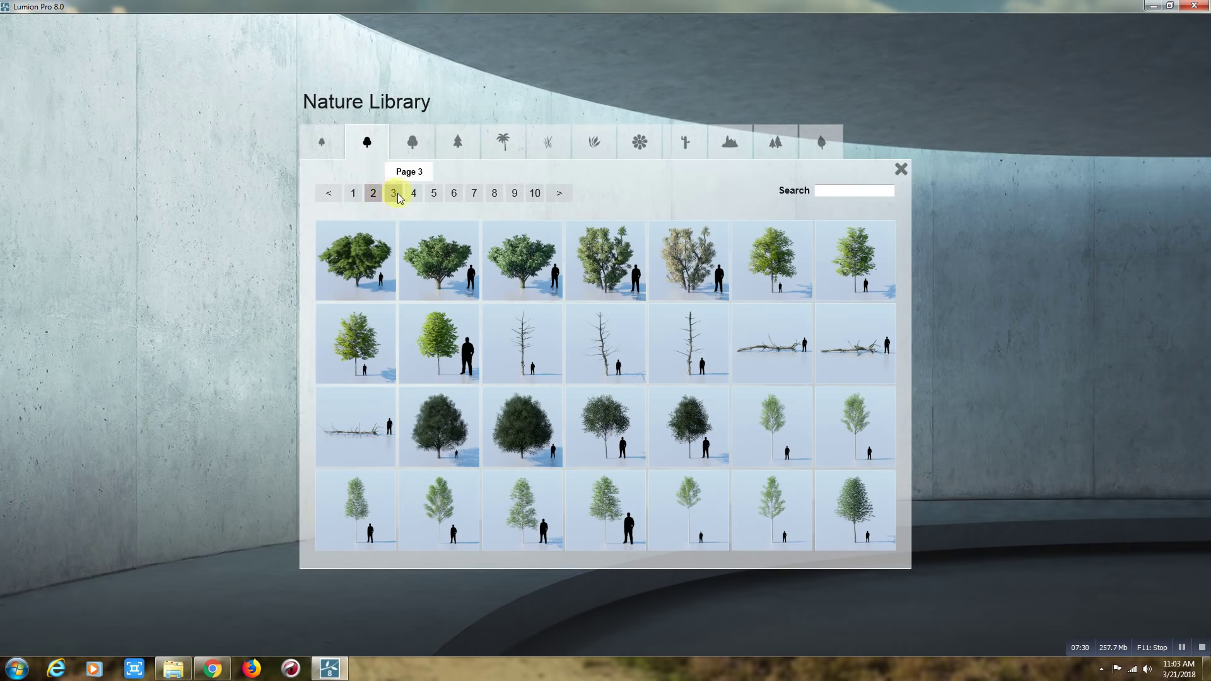
{"action": "left_click", "coordinate": [399, 193]}
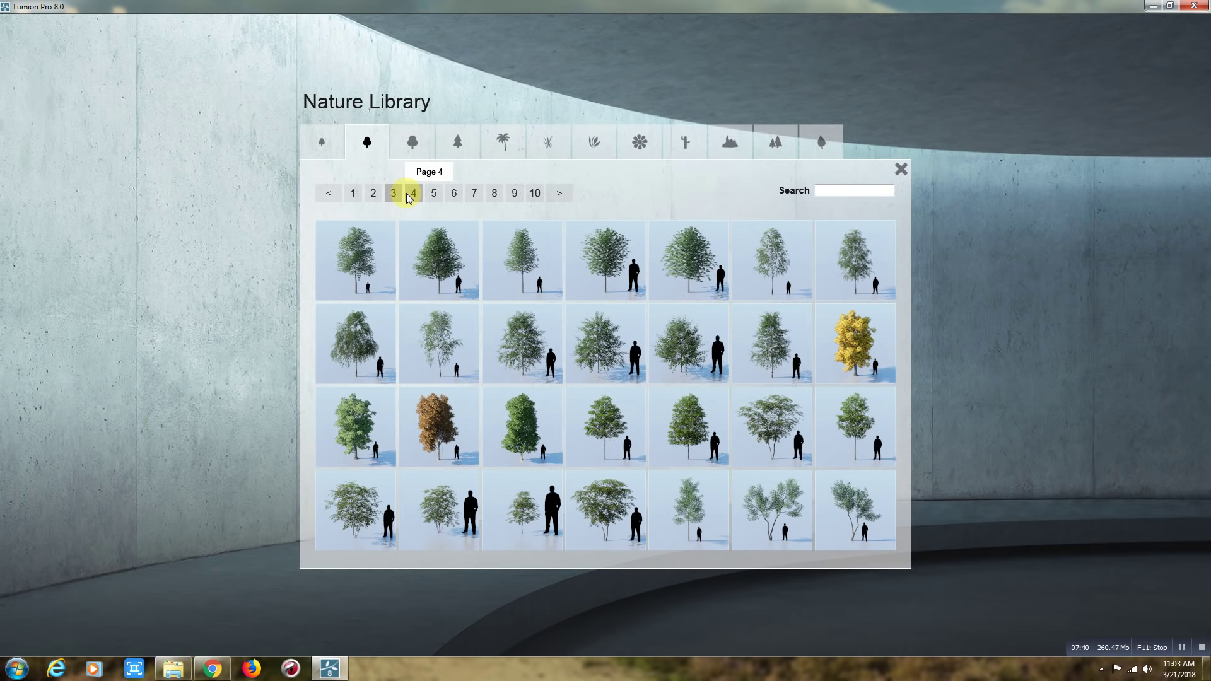
{"action": "left_click", "coordinate": [411, 194]}
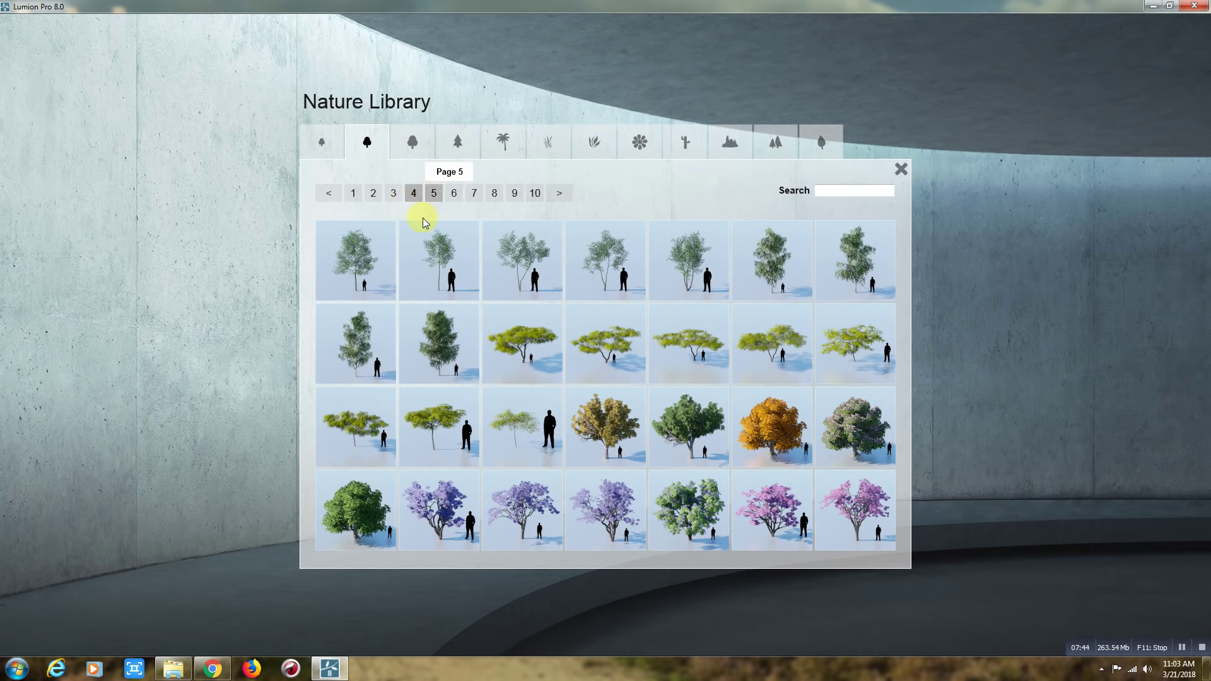
{"action": "left_click", "coordinate": [767, 472]}
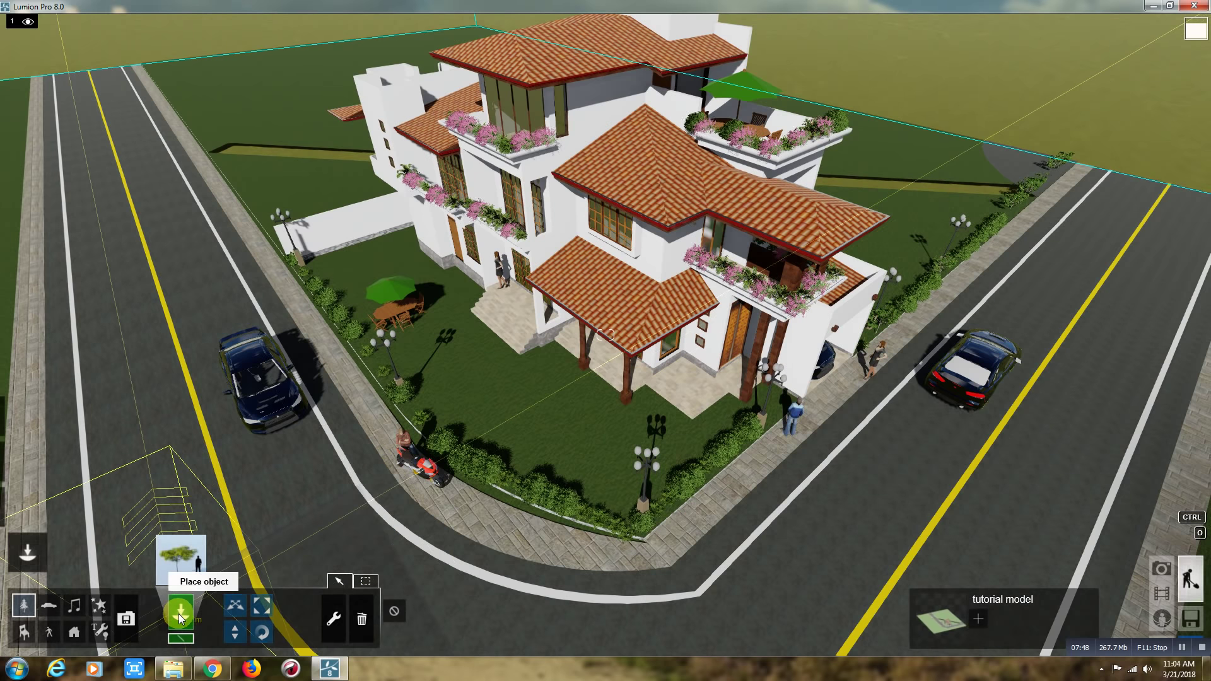
{"action": "left_click", "coordinate": [327, 286]}
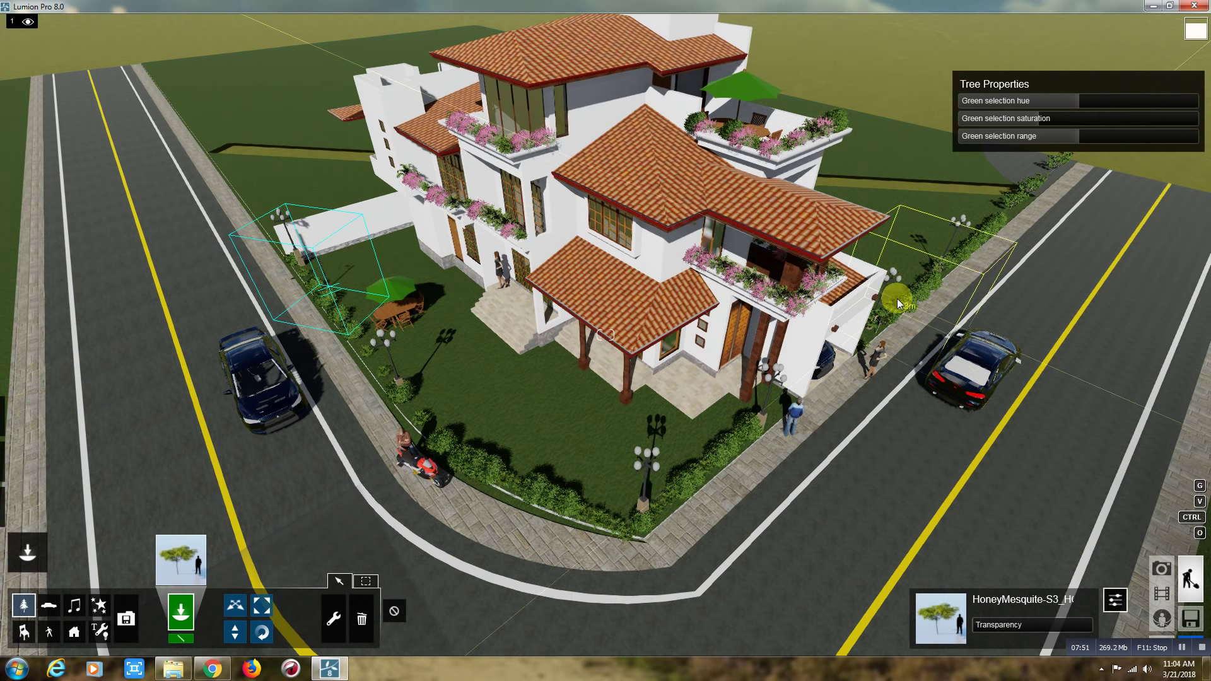
{"action": "left_click", "coordinate": [713, 456]}
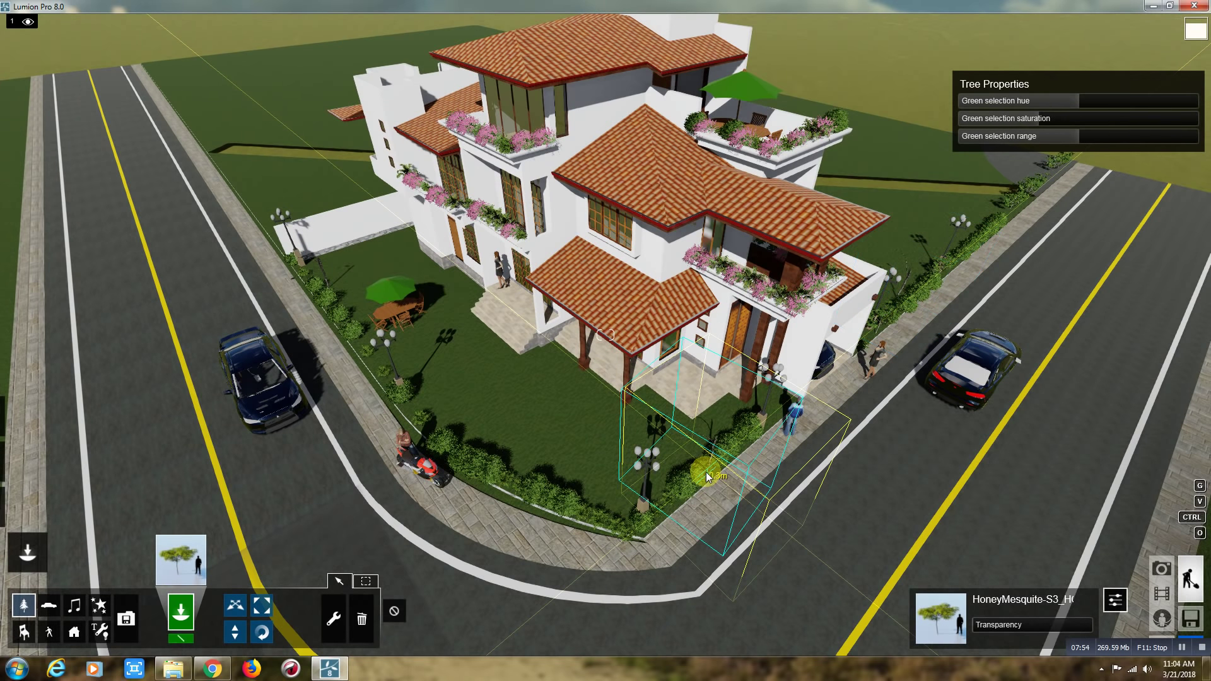
{"action": "left_click", "coordinate": [381, 245]}
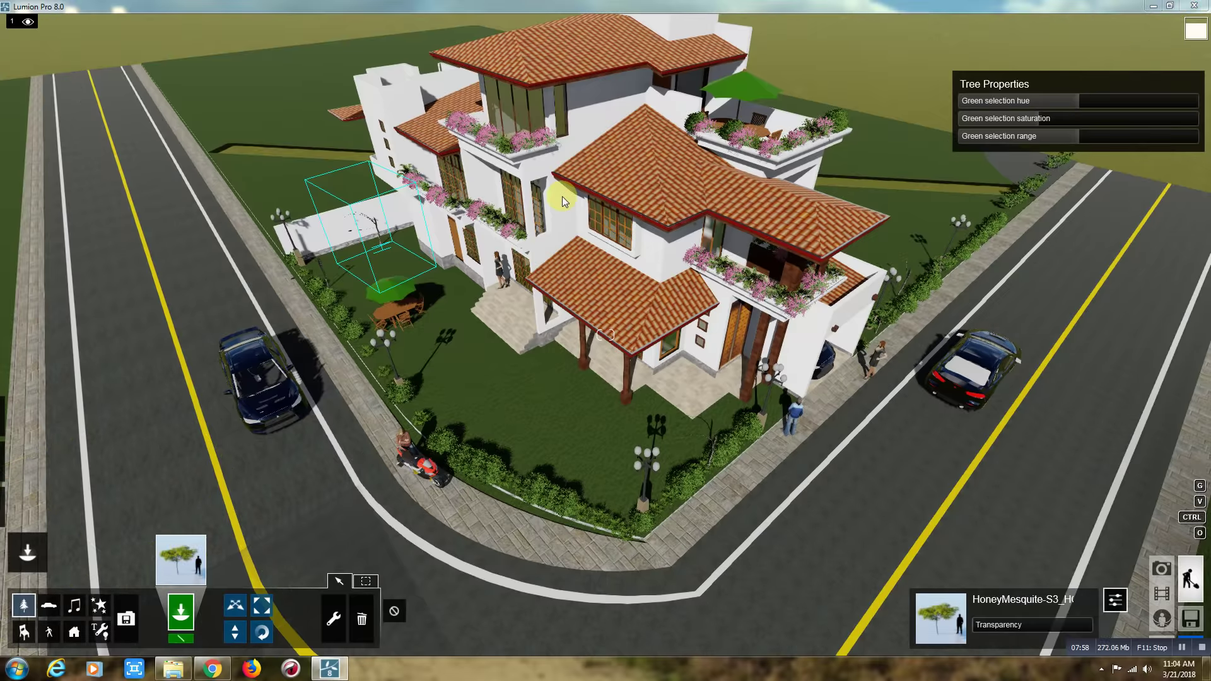
{"action": "left_click", "coordinate": [181, 558]}
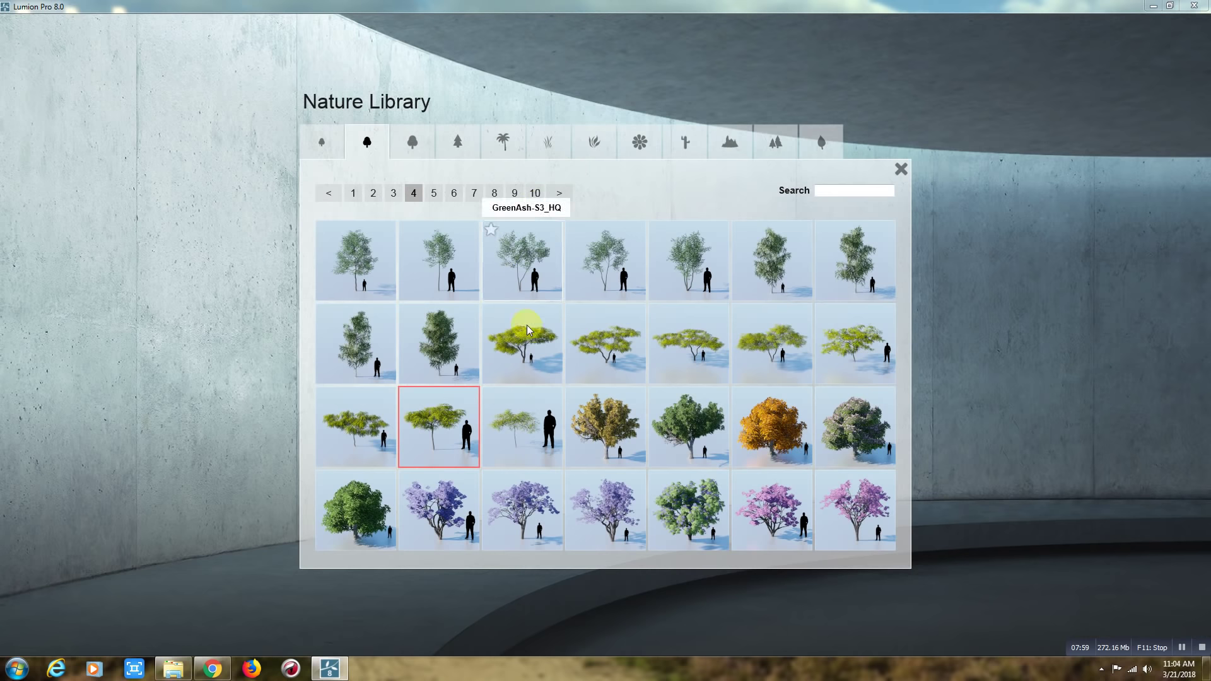
Step: Place a Jacaranda_Pink_04 at the left corner and shrink both jacarandas with the Size tool
{"action": "left_click", "coordinate": [435, 195]}
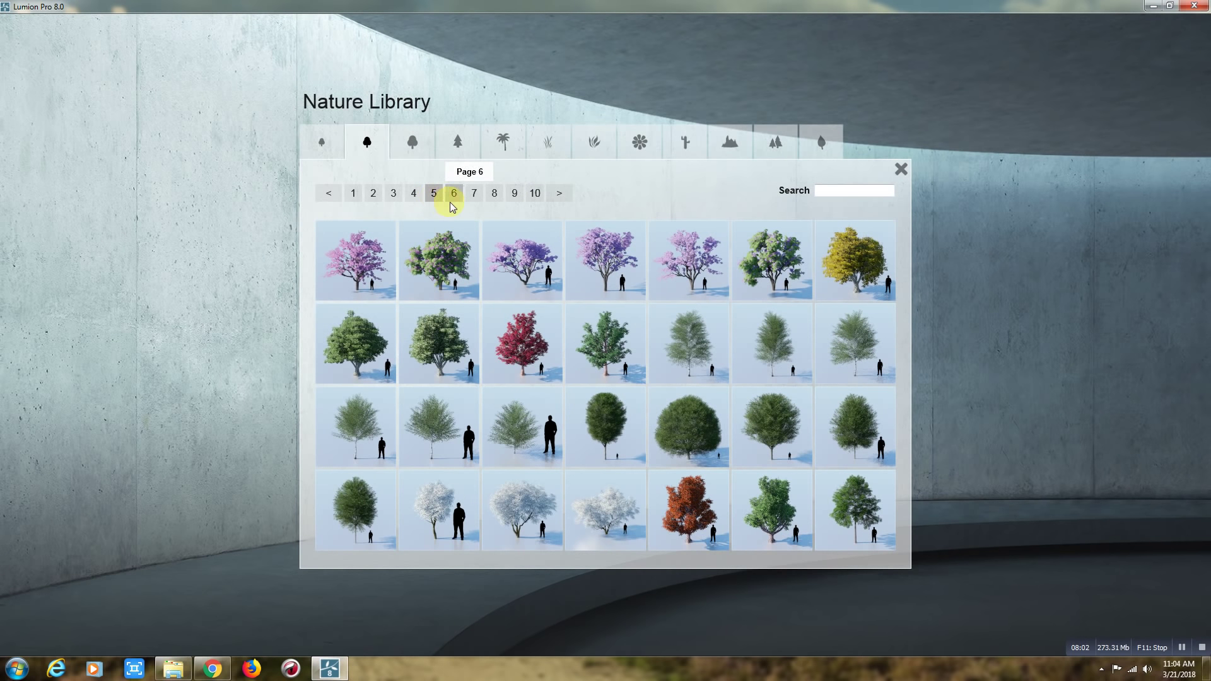
{"action": "left_click", "coordinate": [915, 266]}
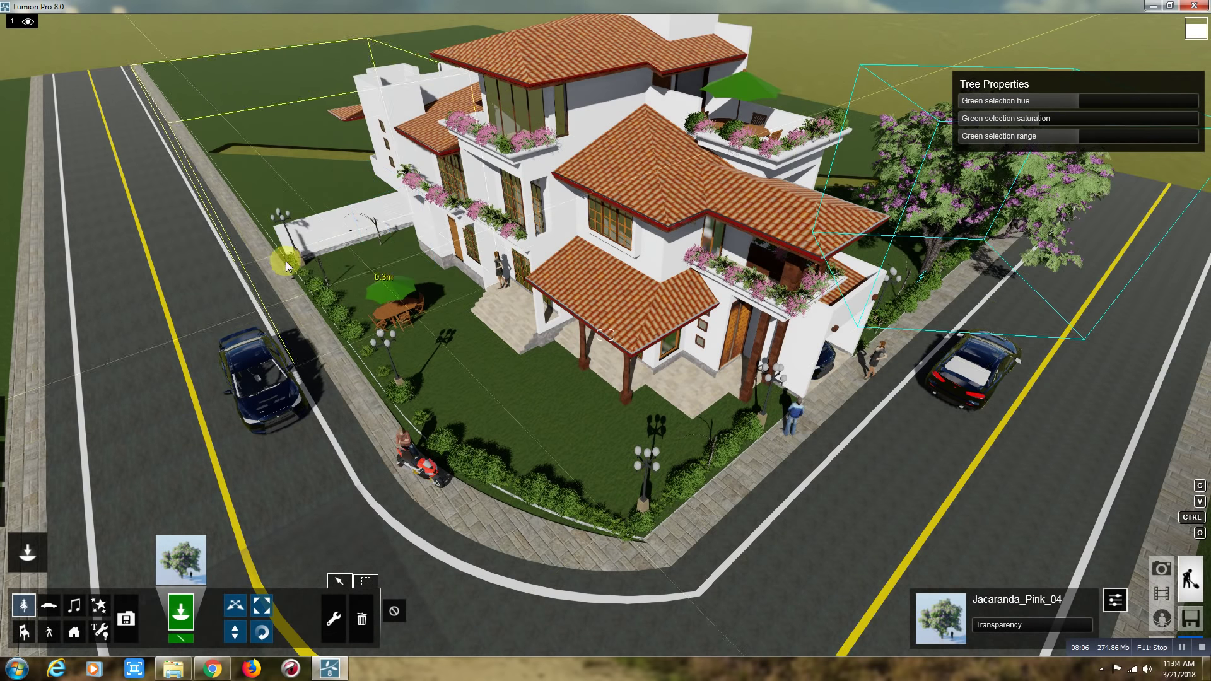
{"action": "left_click", "coordinate": [267, 233]}
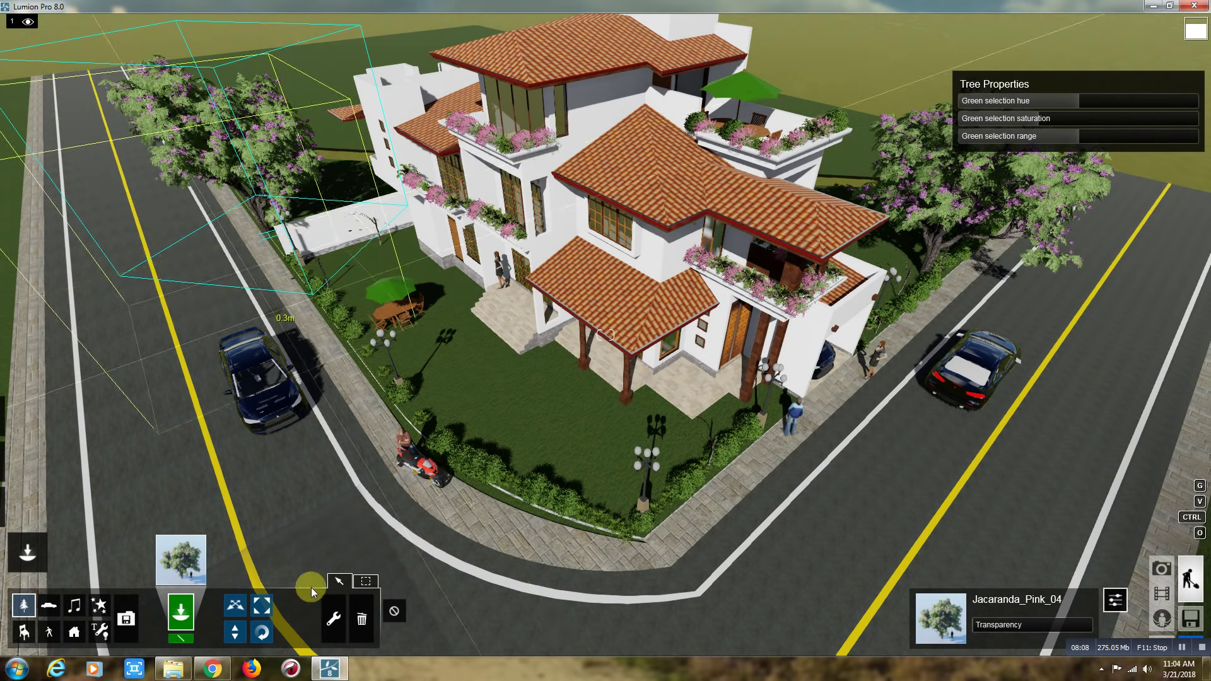
{"action": "left_click", "coordinate": [261, 605]}
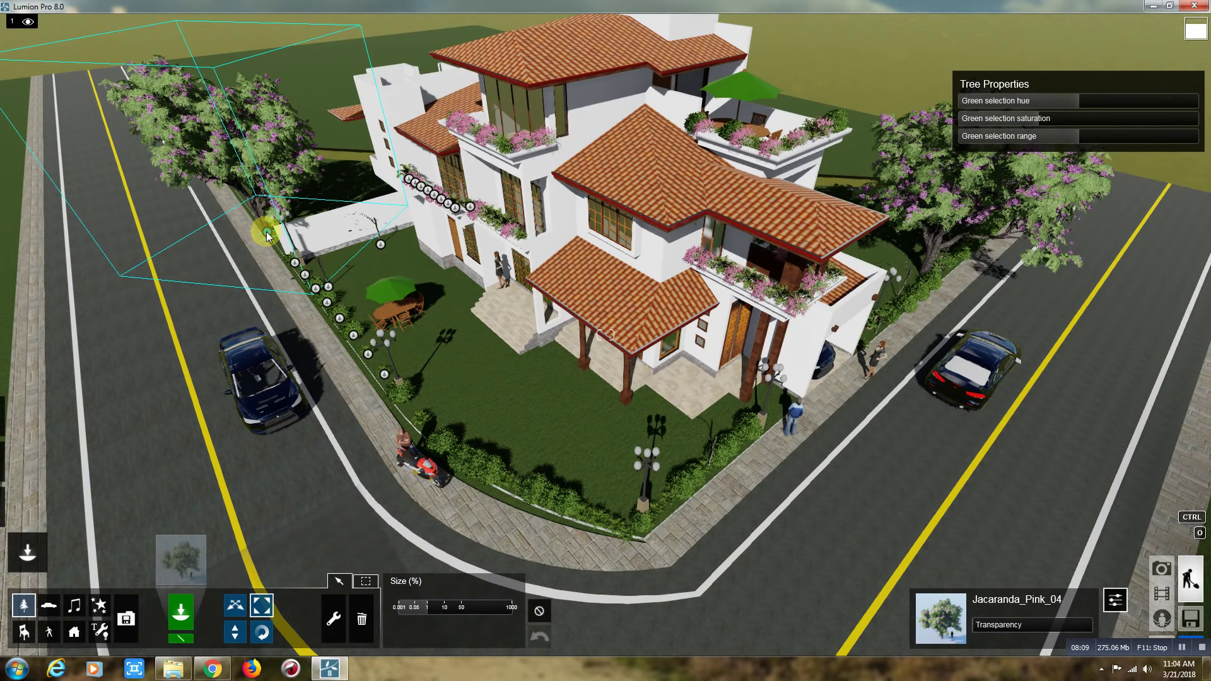
{"action": "left_click_drag", "start_coordinate": [267, 235], "coordinate": [271, 252]}
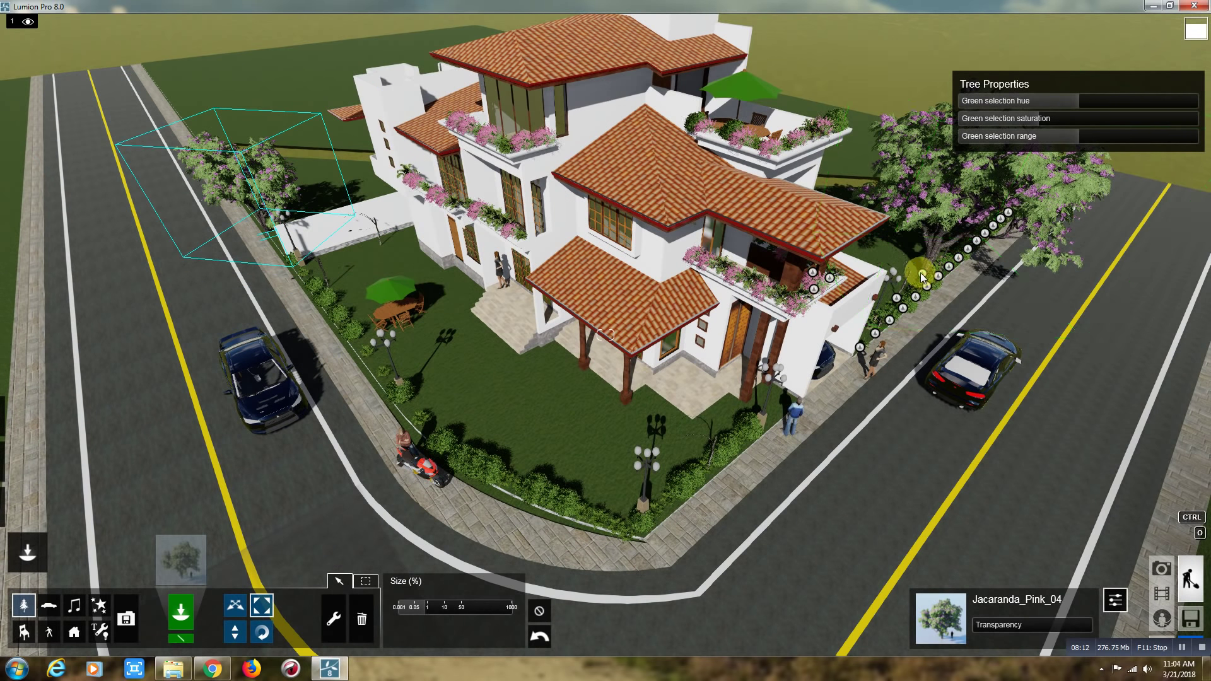
{"action": "left_click_drag", "start_coordinate": [917, 285], "coordinate": [913, 297]}
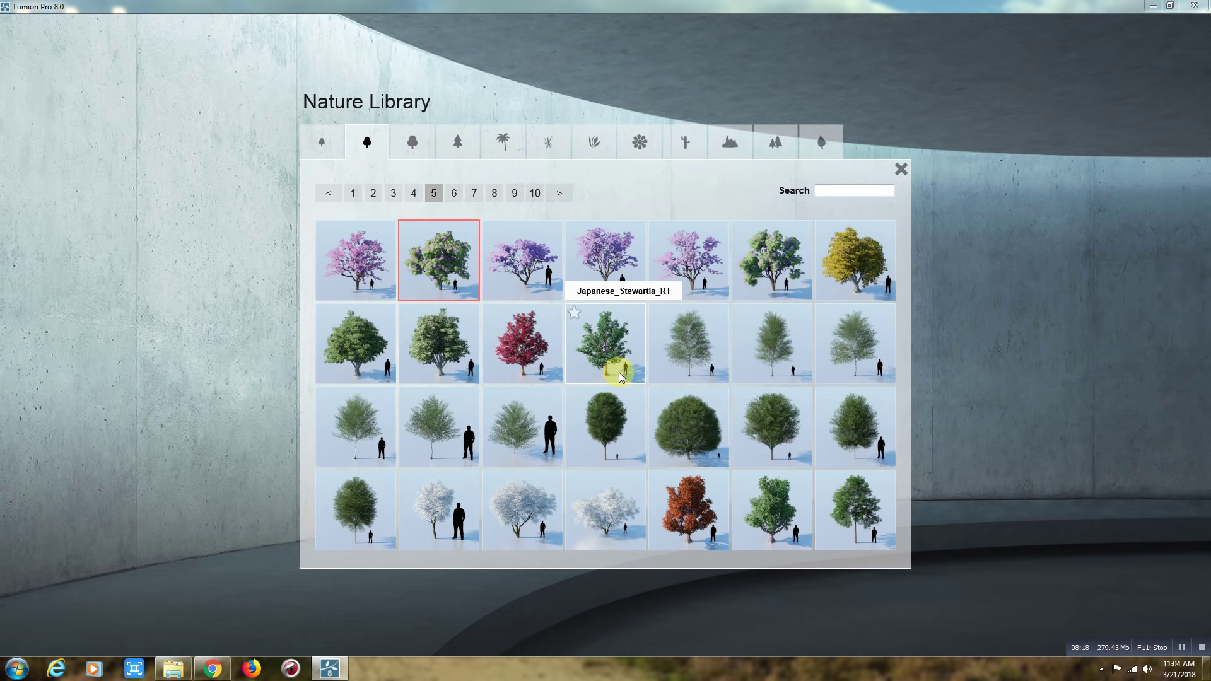
Step: Choose LondonPlane_L from tree page 6 and plant a row along the outer road bend
{"action": "left_click", "coordinate": [453, 193]}
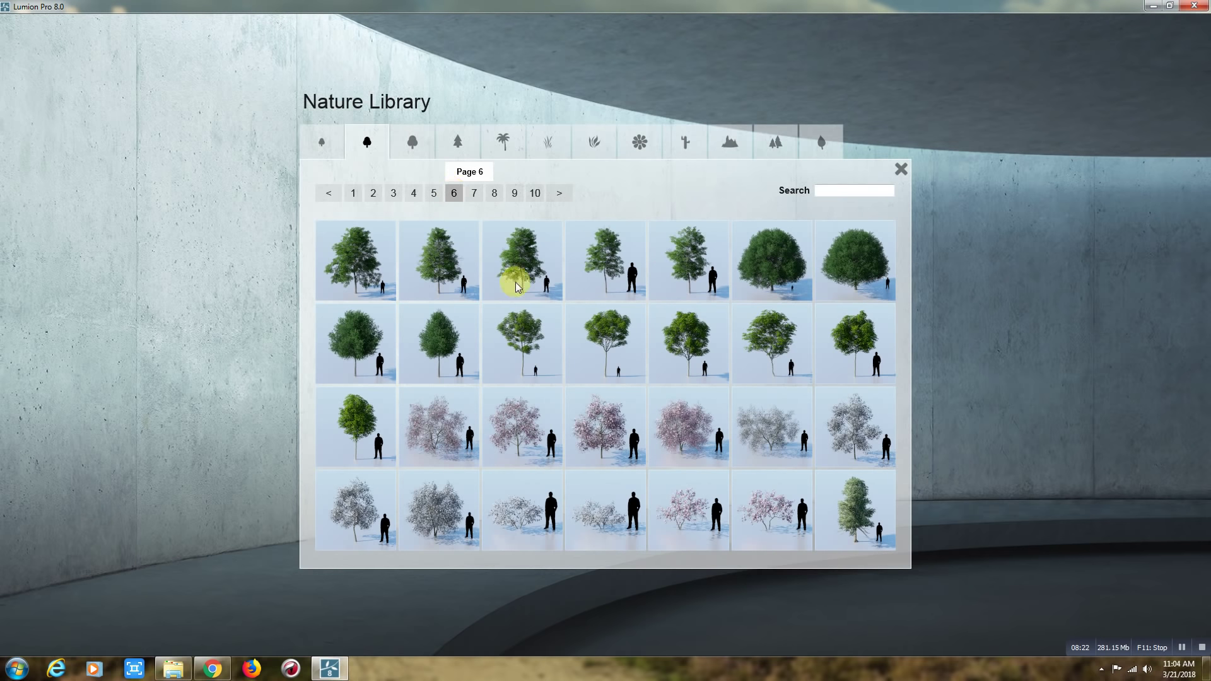
{"action": "left_click", "coordinate": [659, 380]}
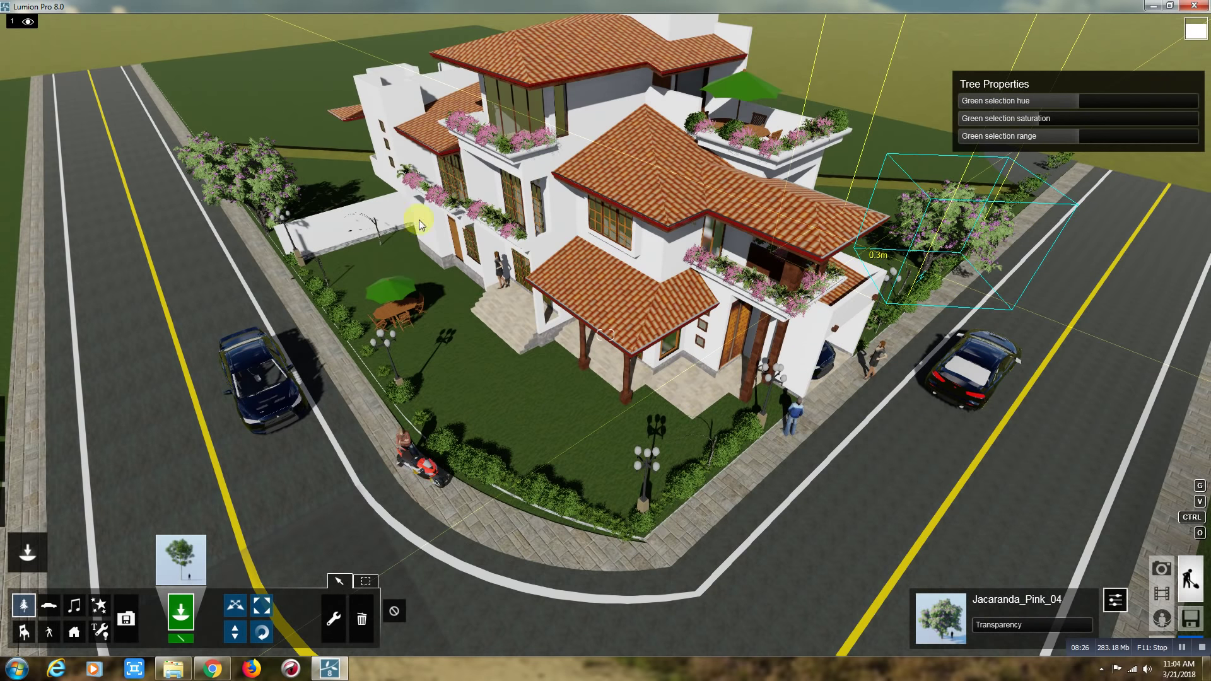
{"action": "left_click", "coordinate": [309, 210]}
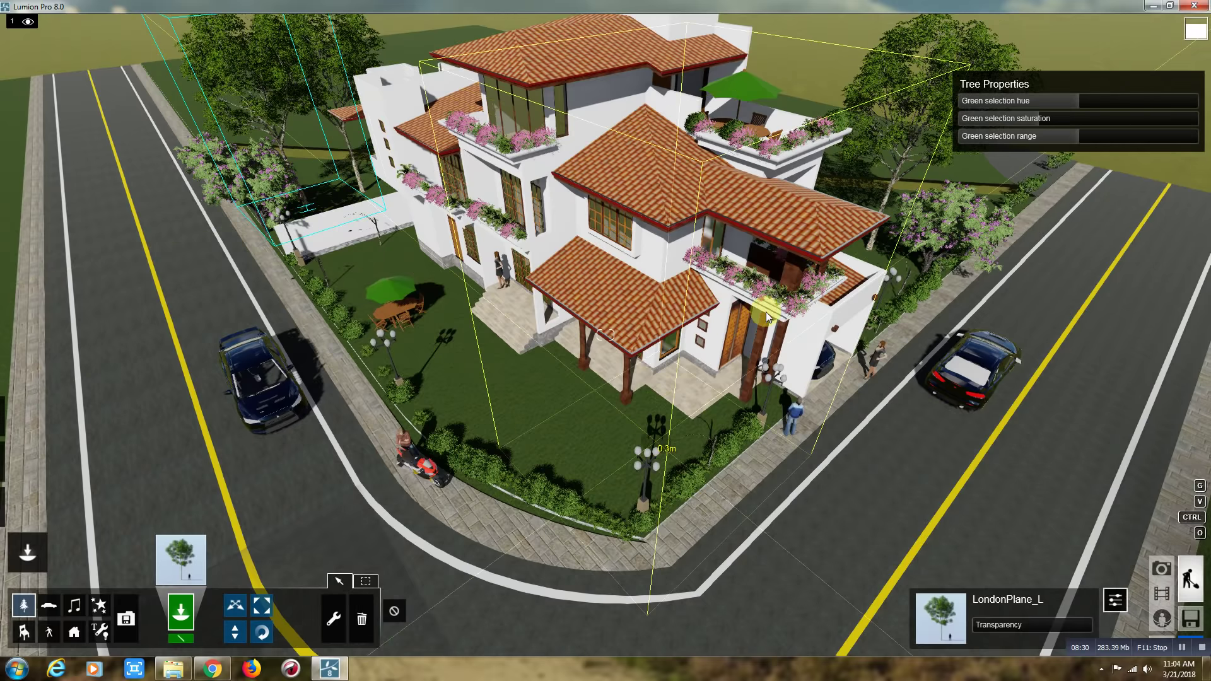
{"action": "scroll", "coordinate": [624, 328], "scroll_direction": "down", "scroll_amount": 5}
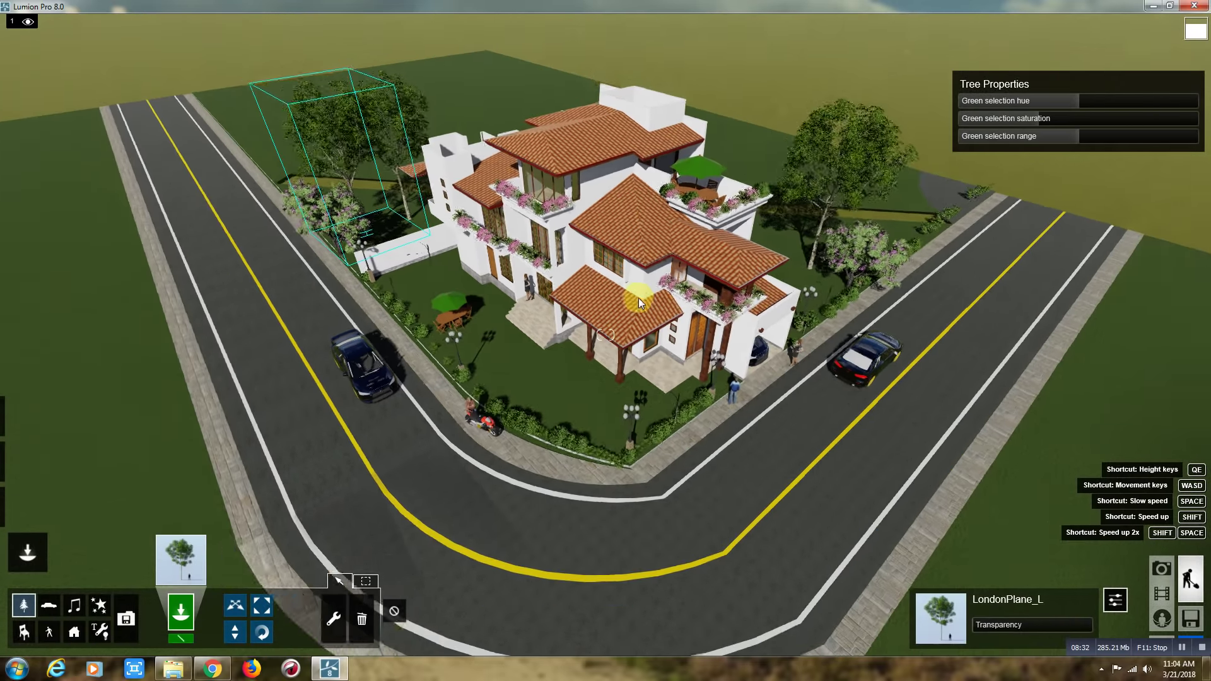
{"action": "key", "text": "w"}
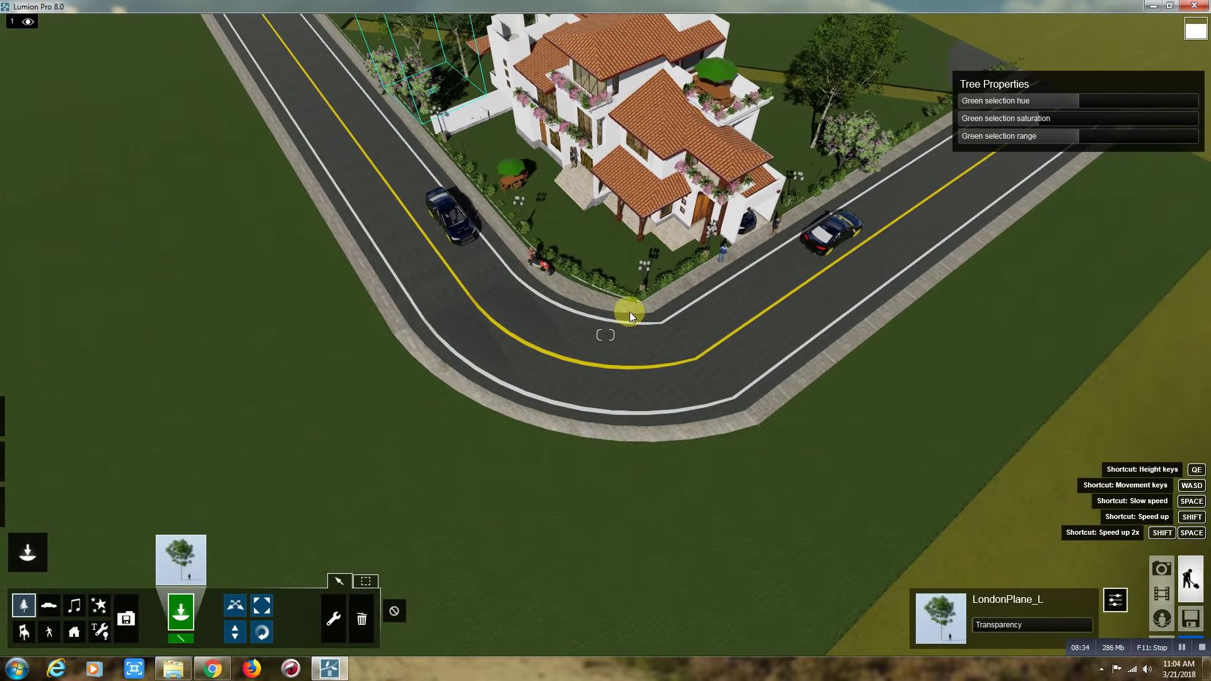
{"action": "scroll", "coordinate": [629, 311], "scroll_direction": "down", "scroll_amount": 5}
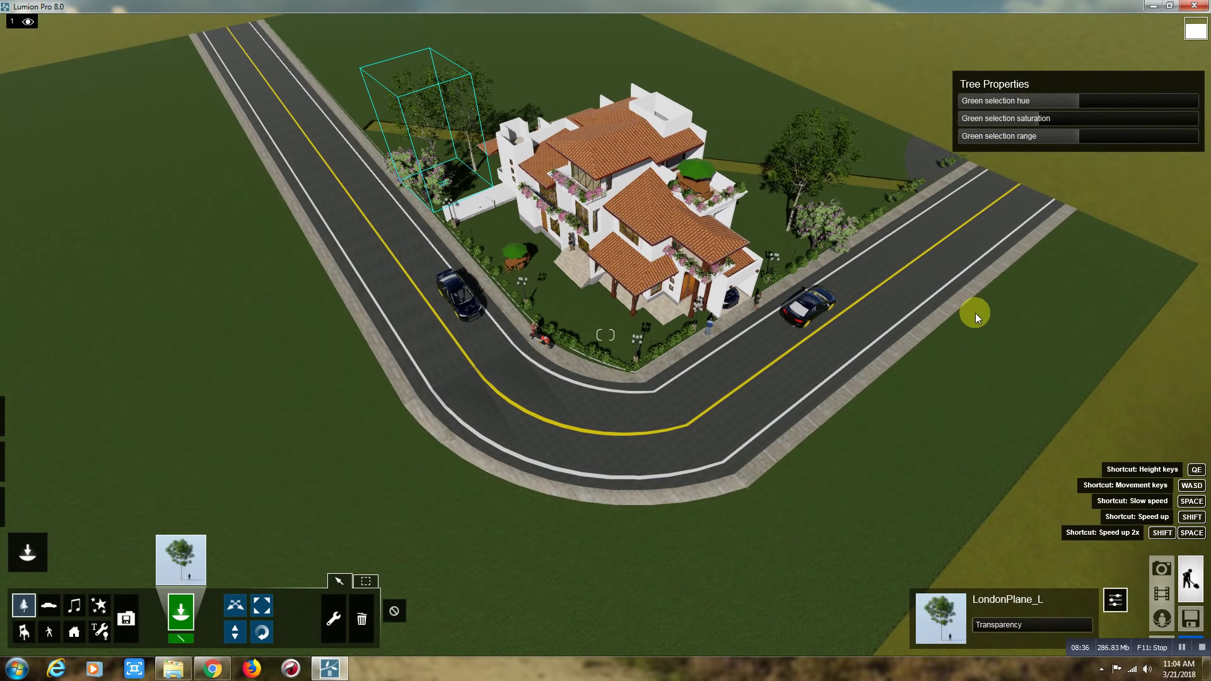
{"action": "mouse_move", "coordinate": [975, 317]}
{"action": "left_mouse_down"}
{"action": "mouse_move", "coordinate": [899, 397]}
{"action": "mouse_move", "coordinate": [798, 468]}
{"action": "mouse_move", "coordinate": [708, 505]}
{"action": "mouse_move", "coordinate": [186, 563]}
{"action": "left_mouse_up"}
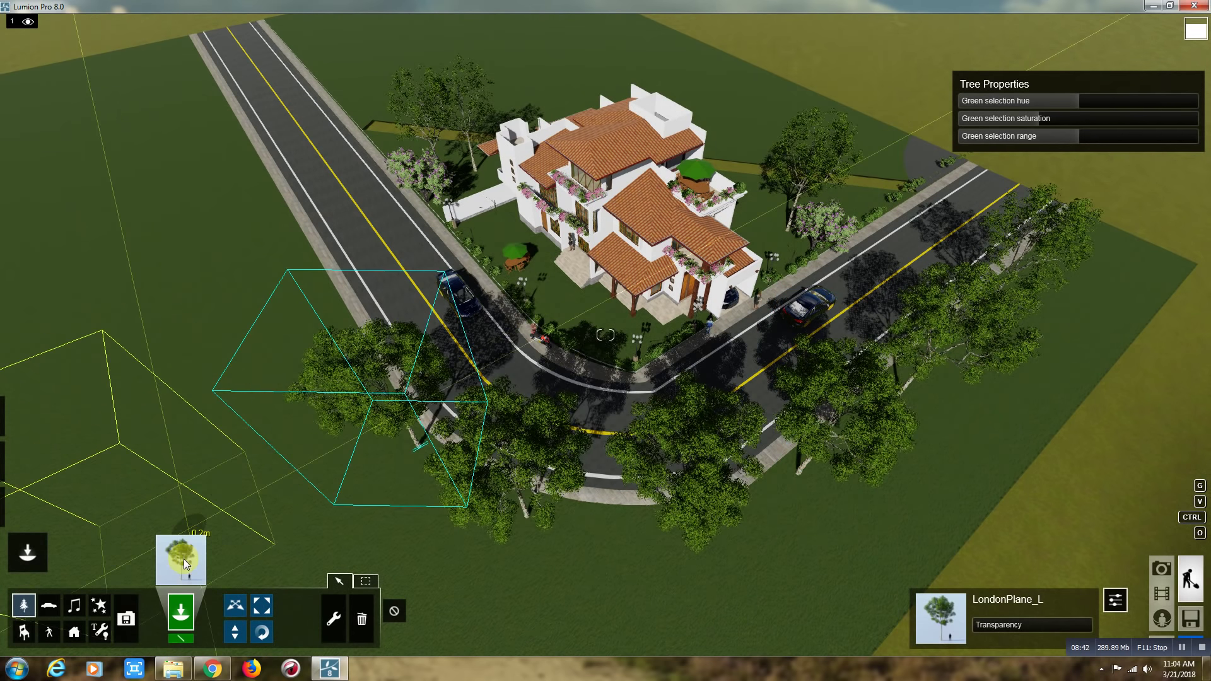
{"action": "left_click", "coordinate": [186, 563]}
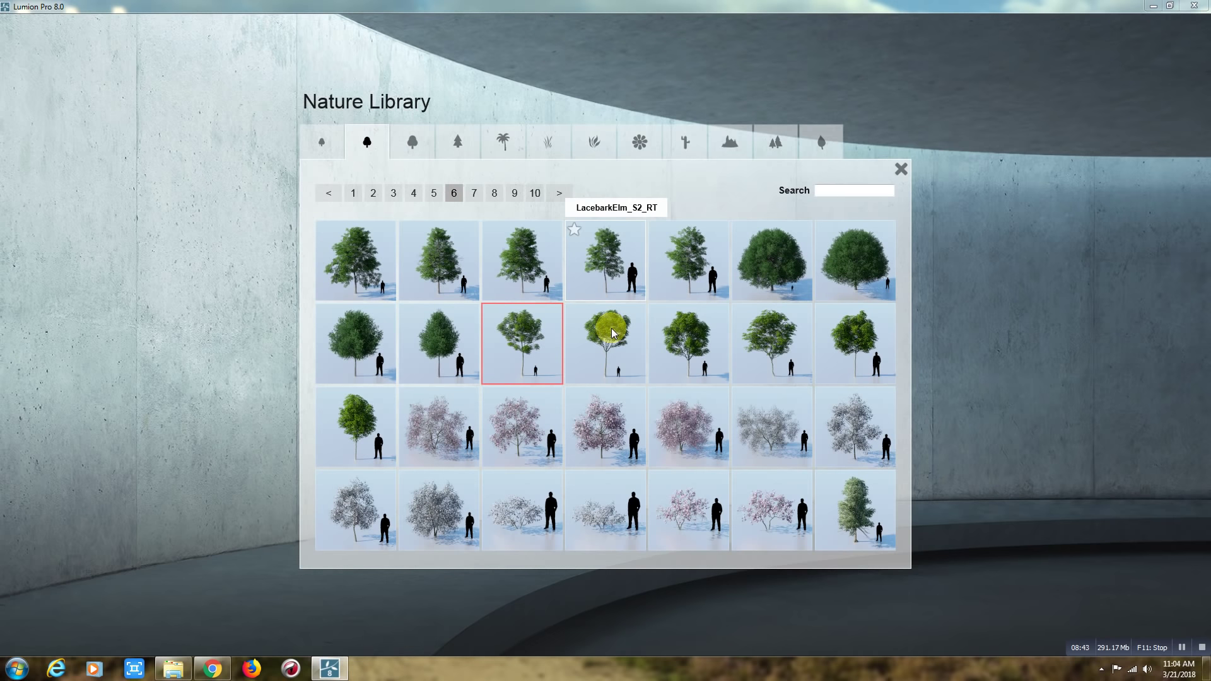
Step: Plant four LondonPlane_L2 trees by the left road and around the house
{"action": "left_click", "coordinate": [605, 349]}
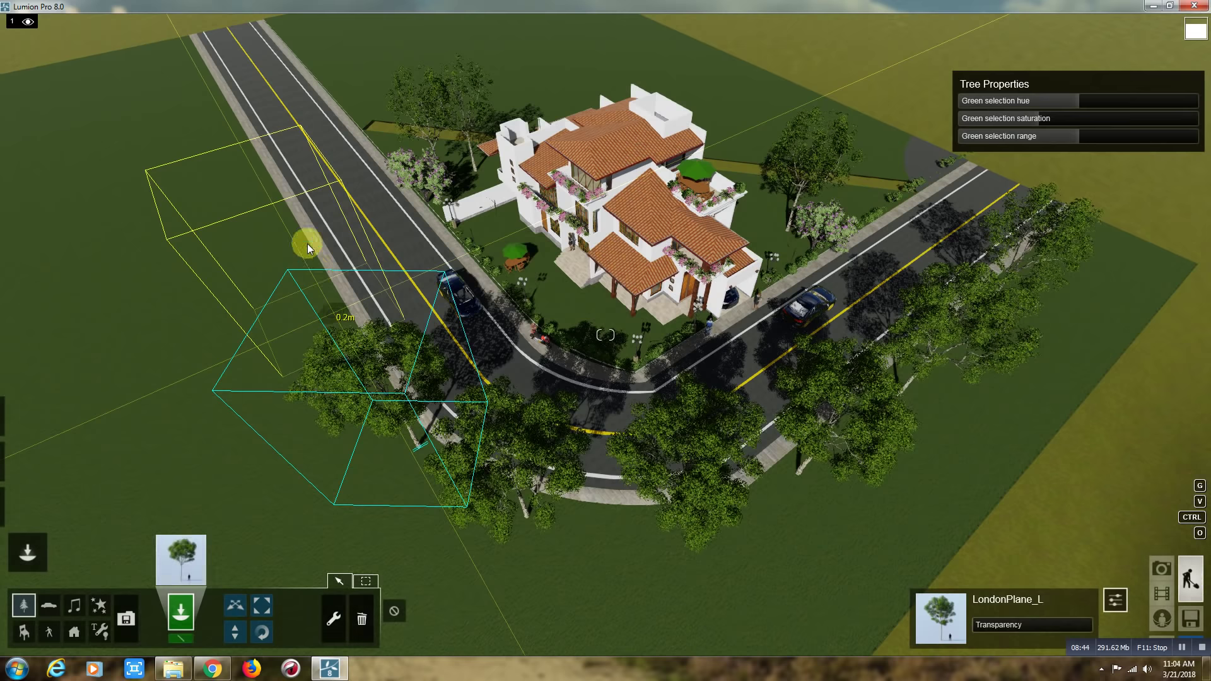
{"action": "left_click", "coordinate": [264, 180]}
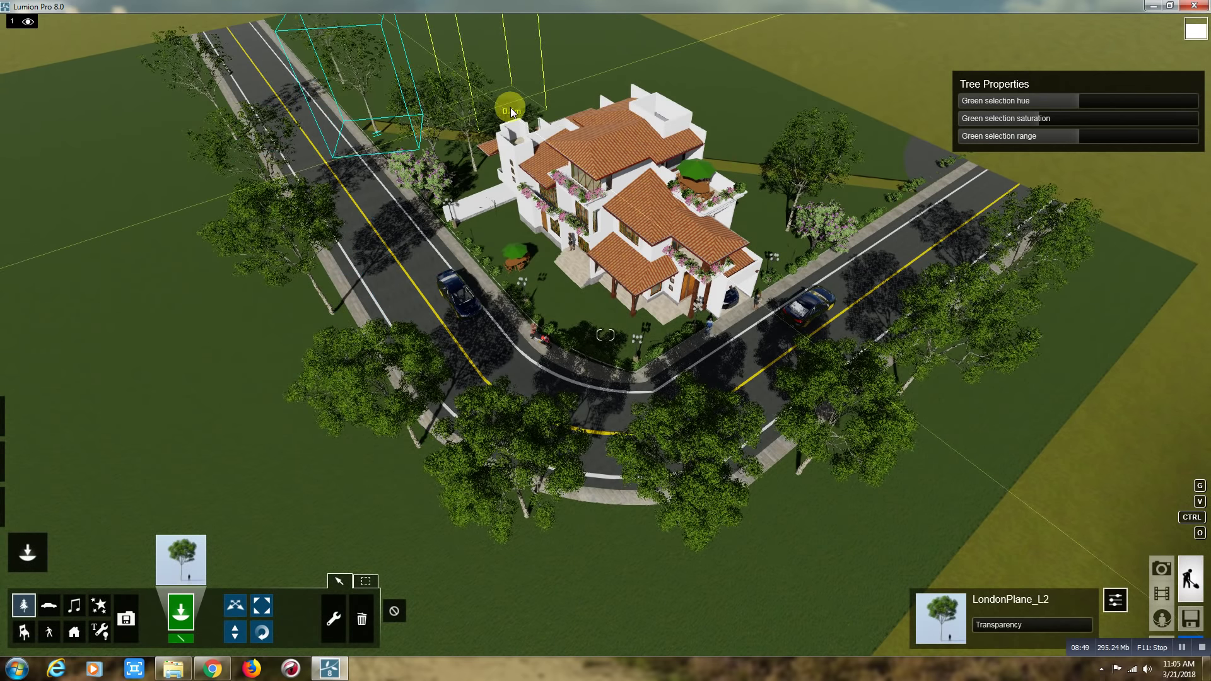
{"action": "left_click", "coordinate": [758, 180]}
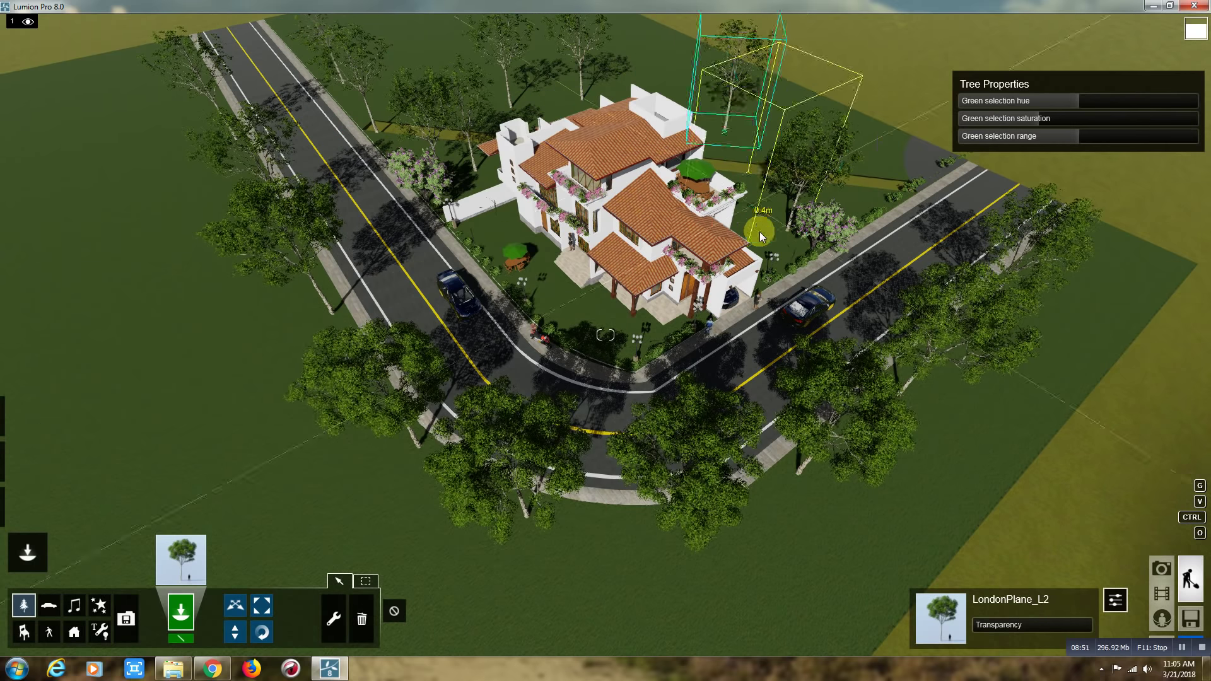
{"action": "left_click", "coordinate": [762, 238]}
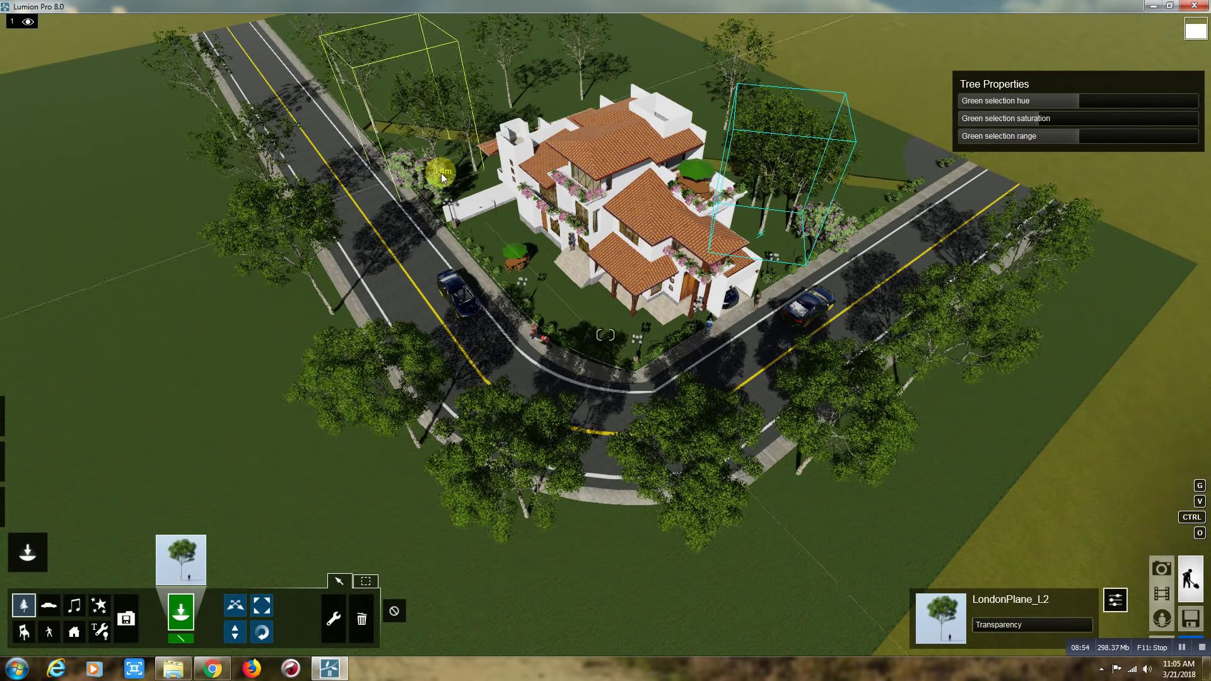
{"action": "left_click", "coordinate": [482, 181]}
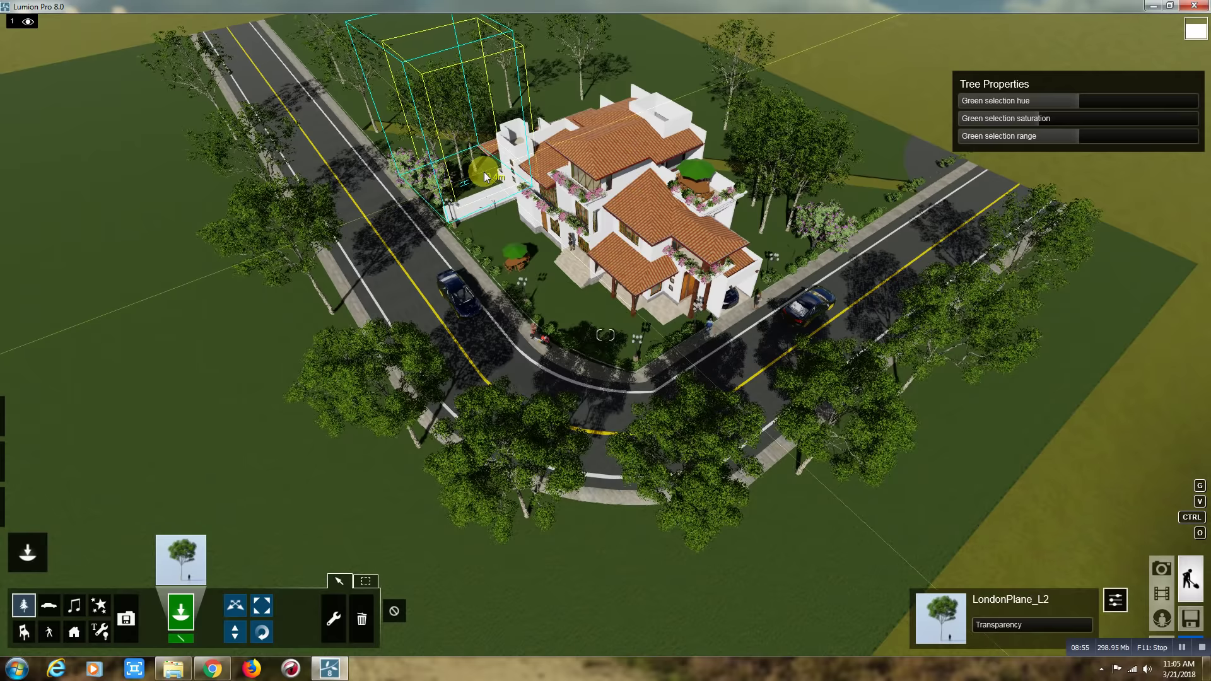
Step: Plant a LondonPlane_M tree on the front corner lawn
{"action": "left_click", "coordinate": [183, 555]}
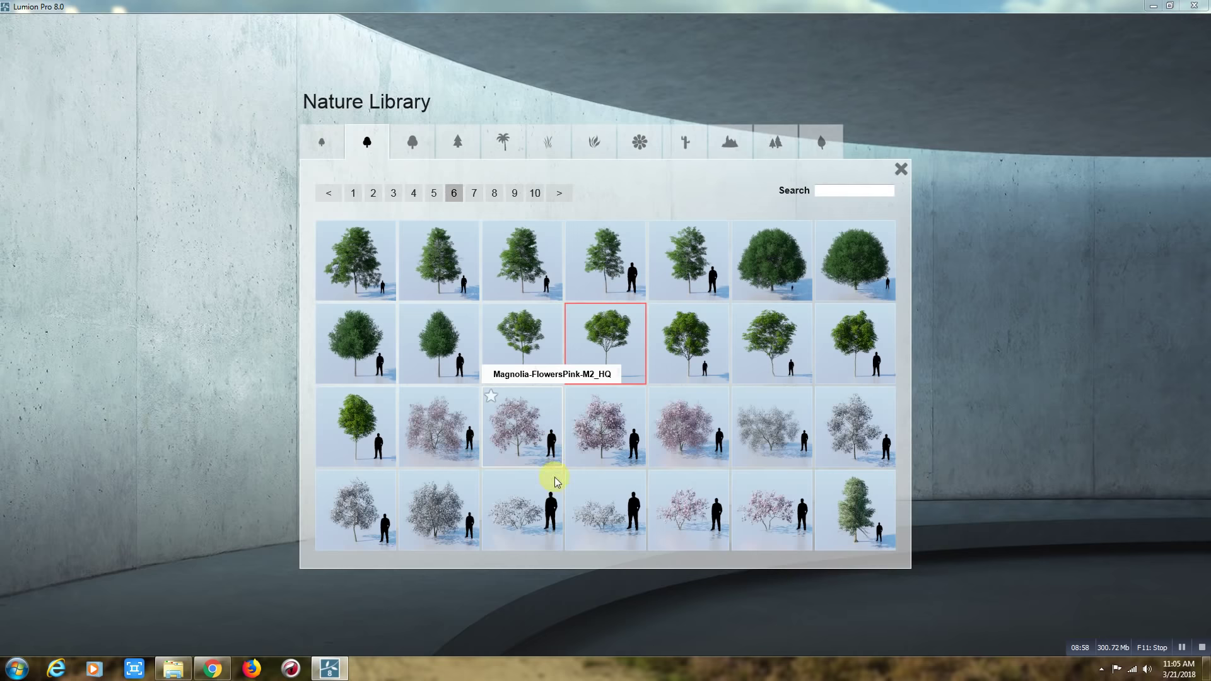
{"action": "left_click", "coordinate": [690, 350]}
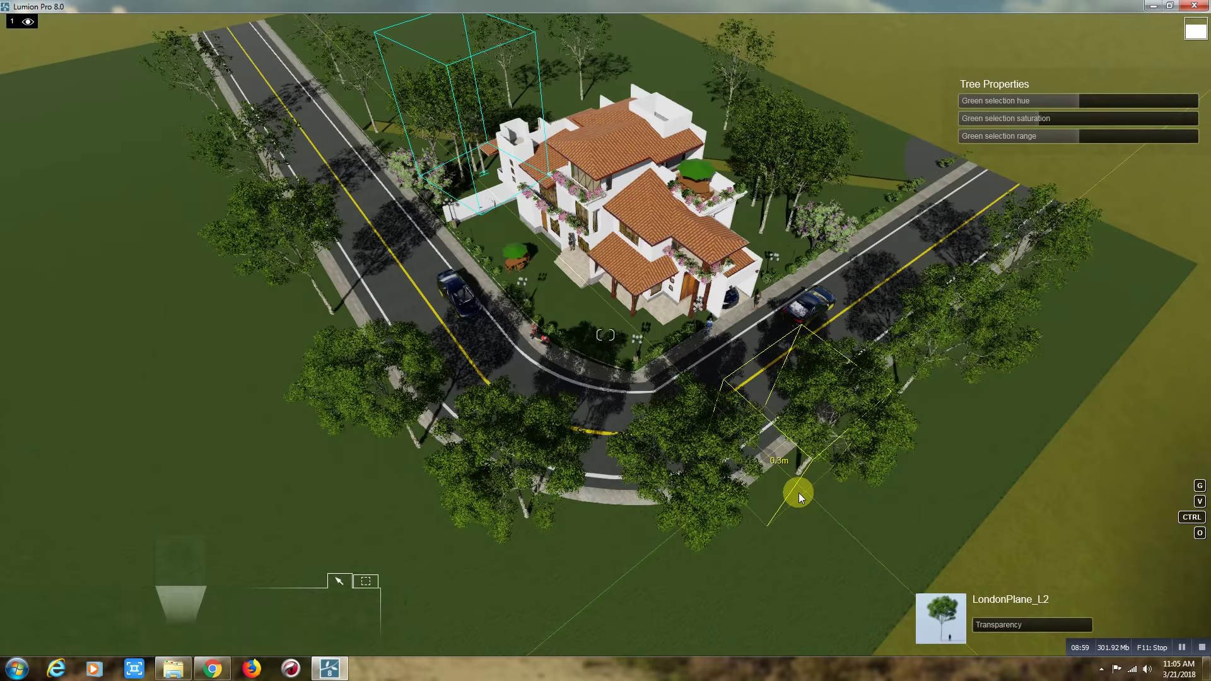
{"action": "left_click", "coordinate": [394, 510]}
Step: Plant three LondonPlane_M2 trees in the garden, right of the house, and by the far left road
{"action": "left_click", "coordinate": [165, 561]}
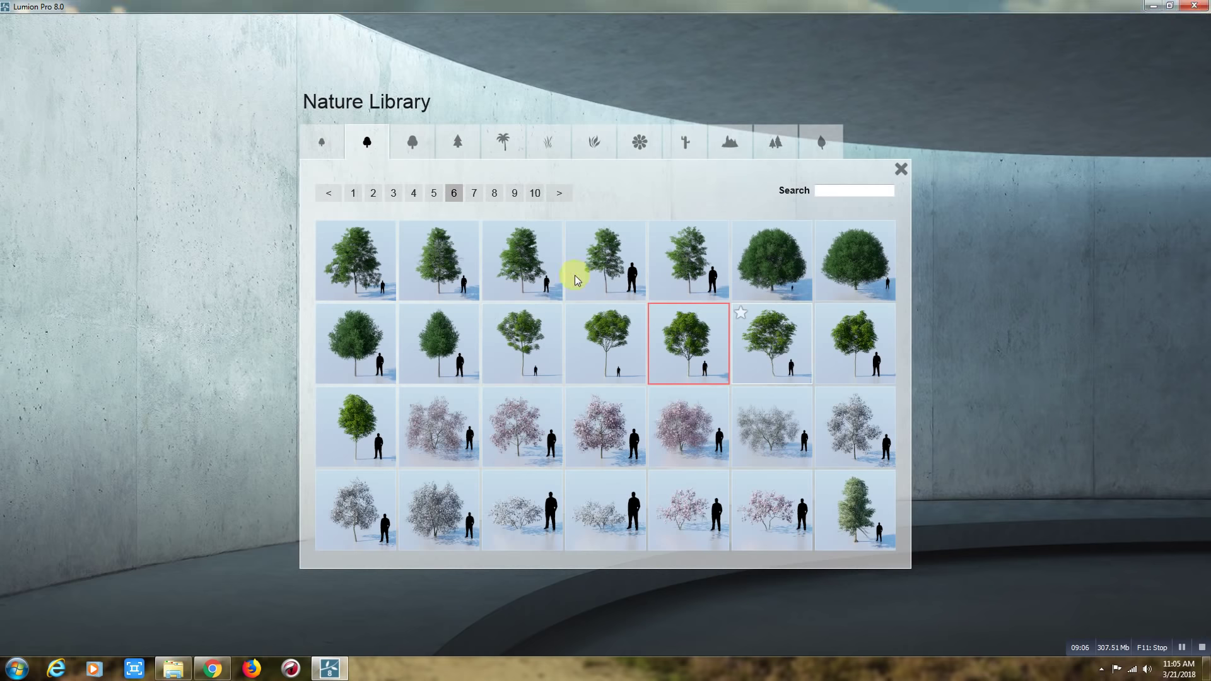
{"action": "left_click", "coordinate": [574, 275]}
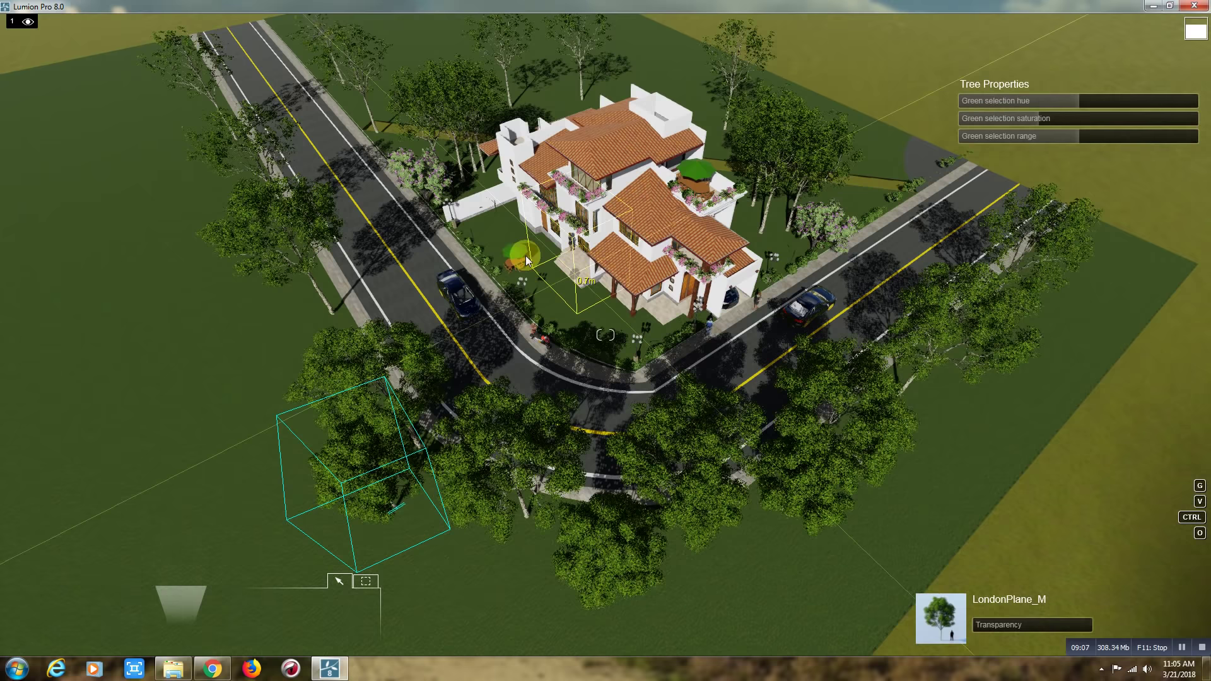
{"action": "left_click", "coordinate": [494, 248]}
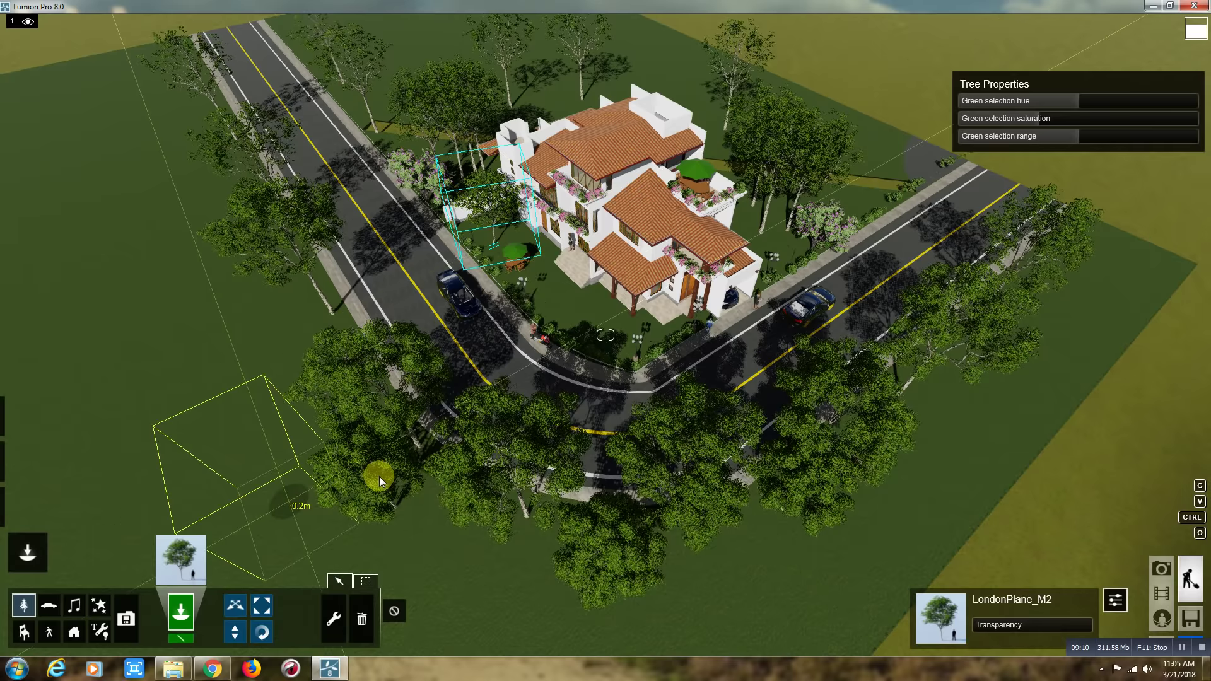
{"action": "left_click", "coordinate": [783, 264]}
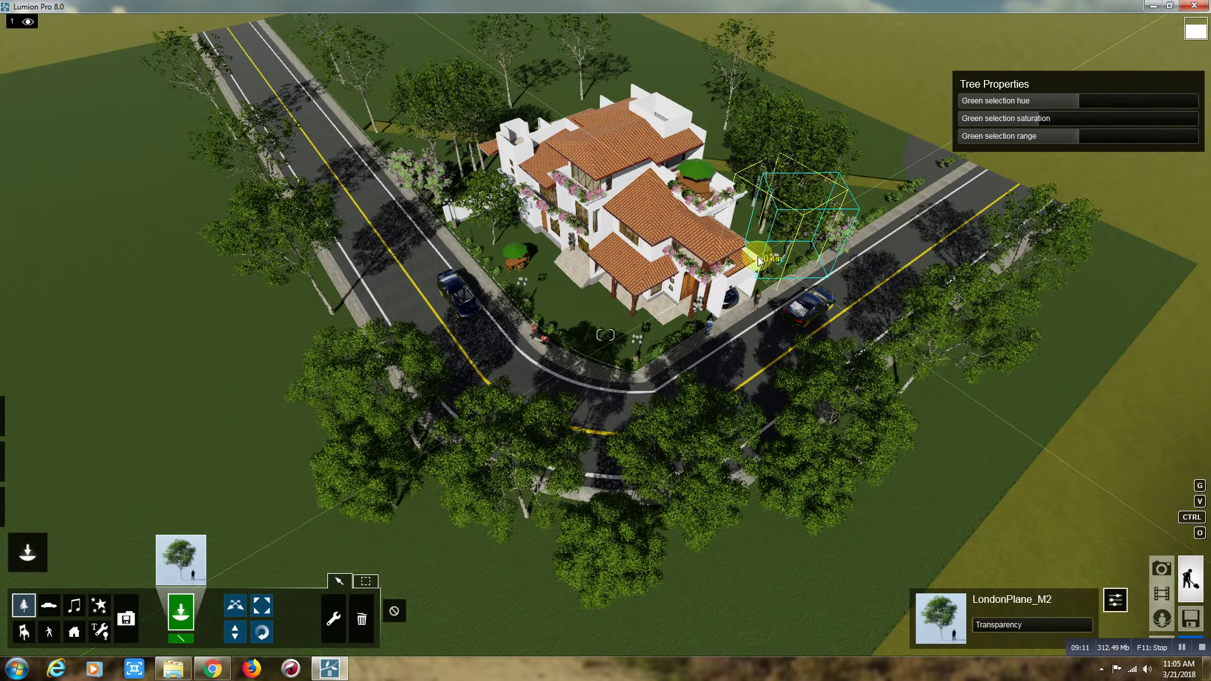
{"action": "left_click", "coordinate": [389, 148]}
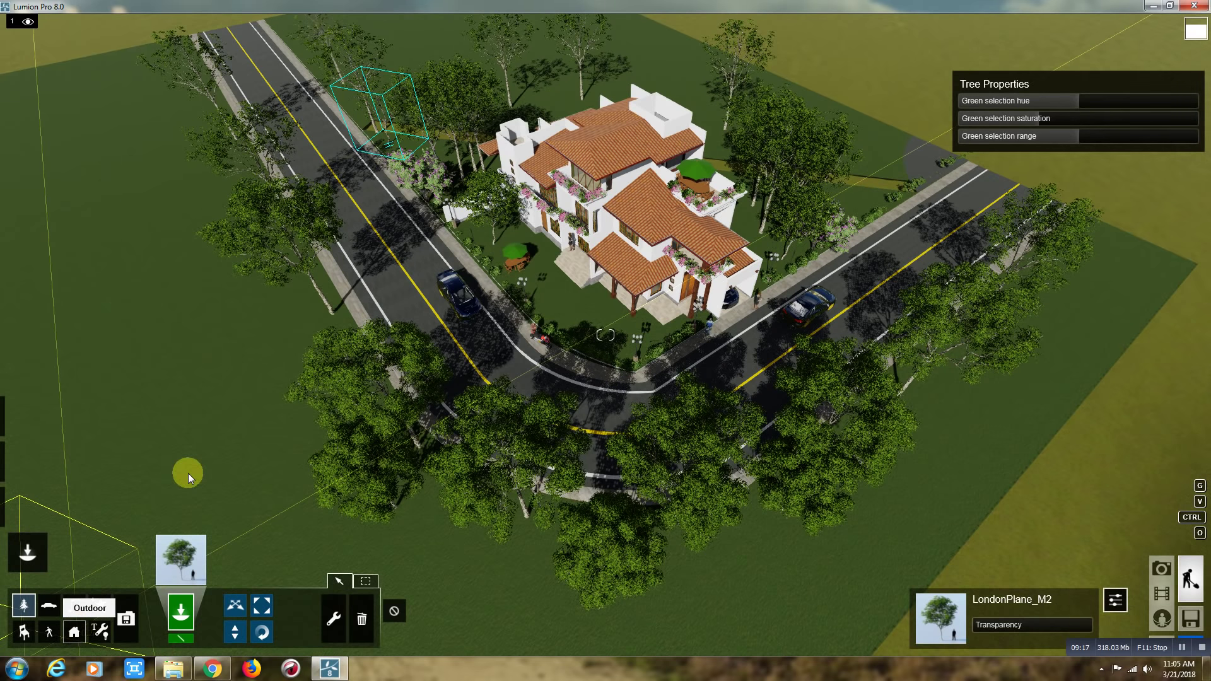
Step: Place an orange-roofed house from Outdoor Buildings beyond the right-hand road, moved back from the road
{"action": "left_click", "coordinate": [183, 556]}
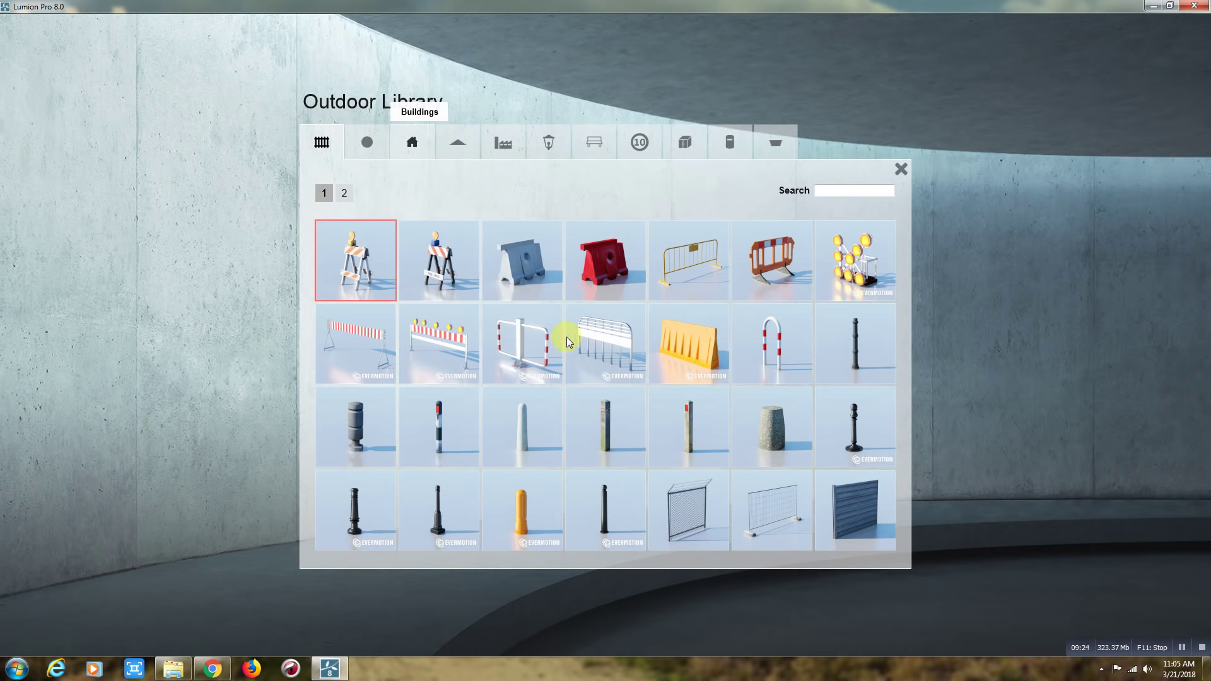
{"action": "left_click", "coordinate": [411, 142]}
{"action": "left_click", "coordinate": [682, 528]}
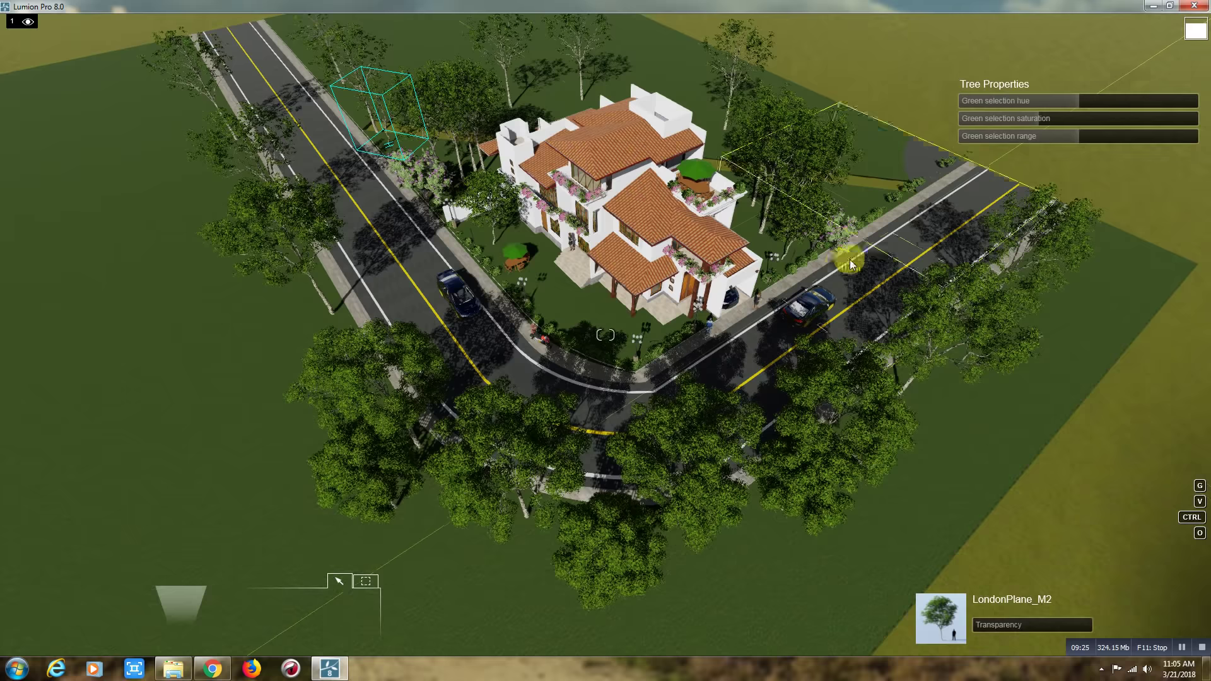
{"action": "left_click", "coordinate": [854, 202]}
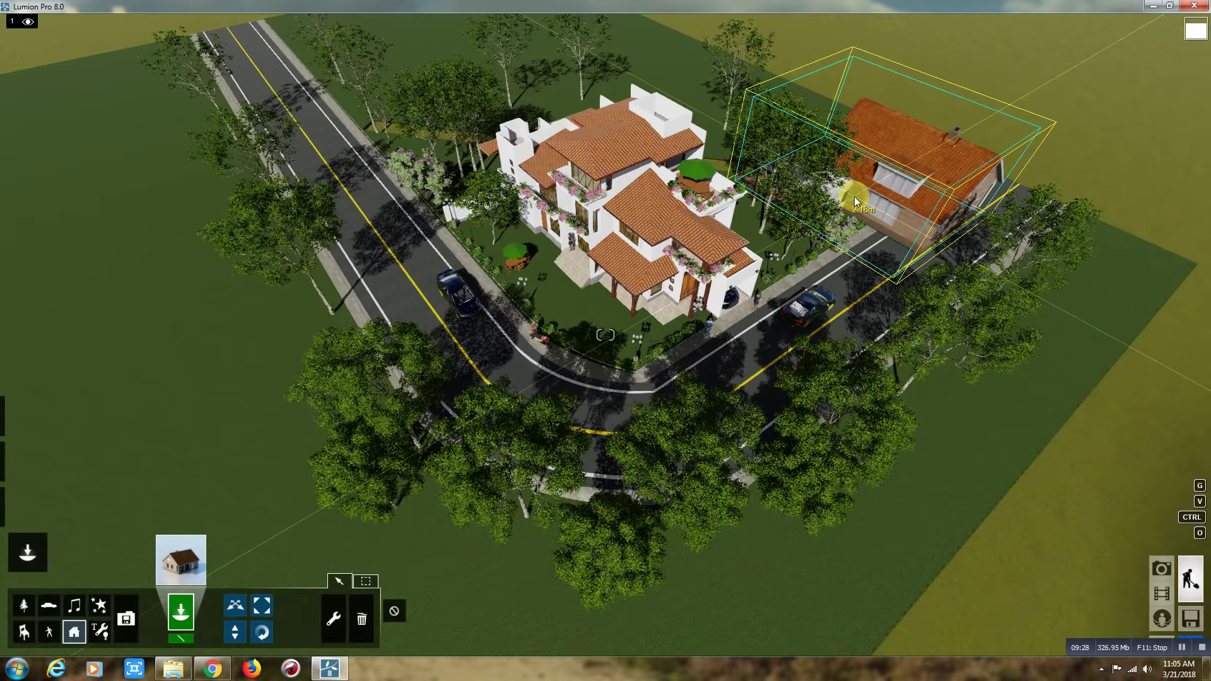
{"action": "left_click", "coordinate": [234, 604]}
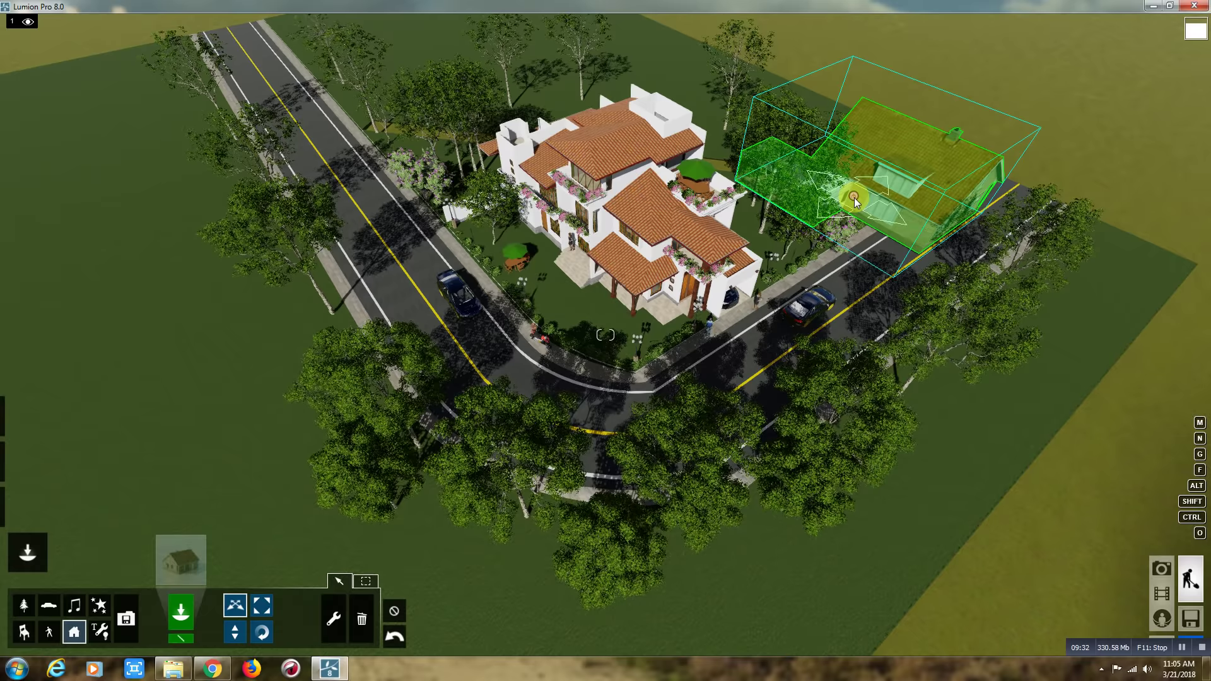
{"action": "left_click_drag", "start_coordinate": [855, 202], "coordinate": [800, 175]}
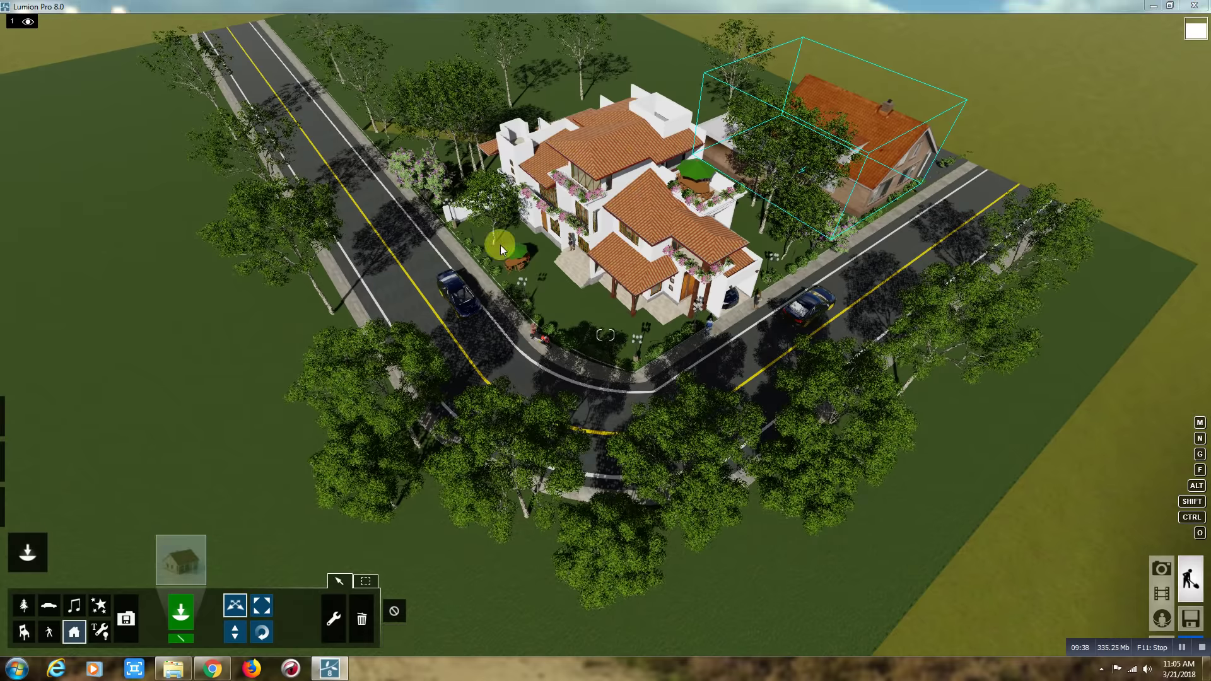
{"action": "left_click", "coordinate": [181, 560]}
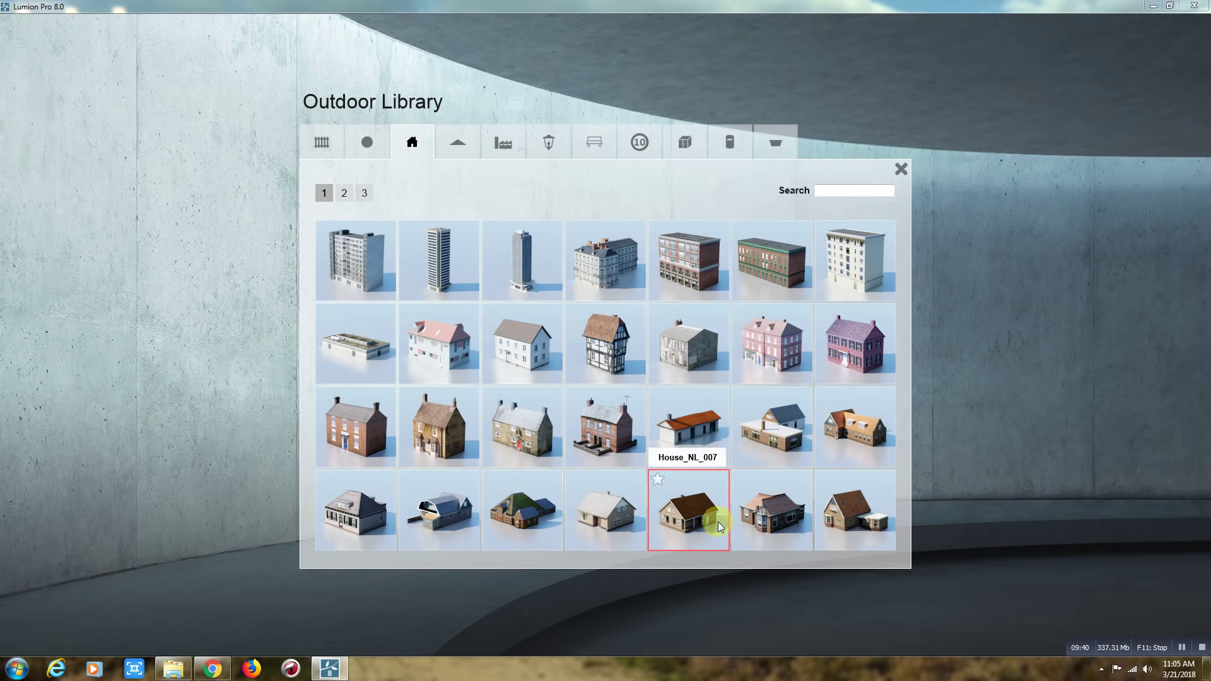
Step: Place a small house by the far left road and shift it off the roadway
{"action": "left_click", "coordinate": [454, 97]}
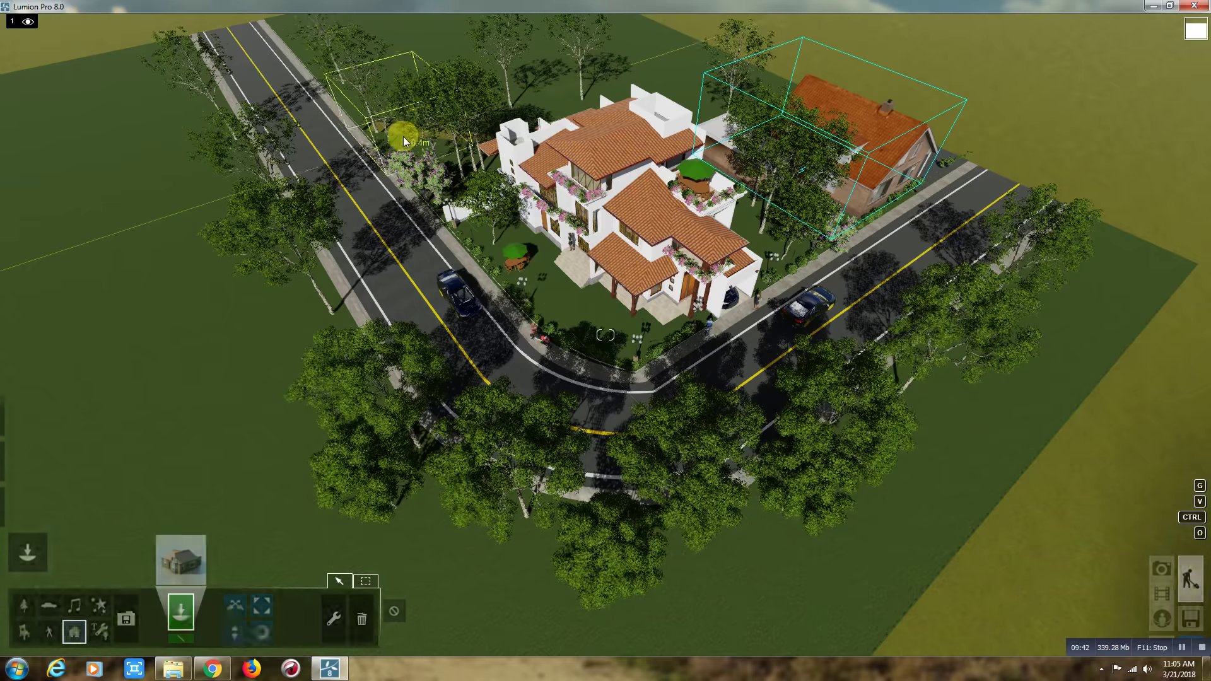
{"action": "left_click", "coordinate": [356, 107]}
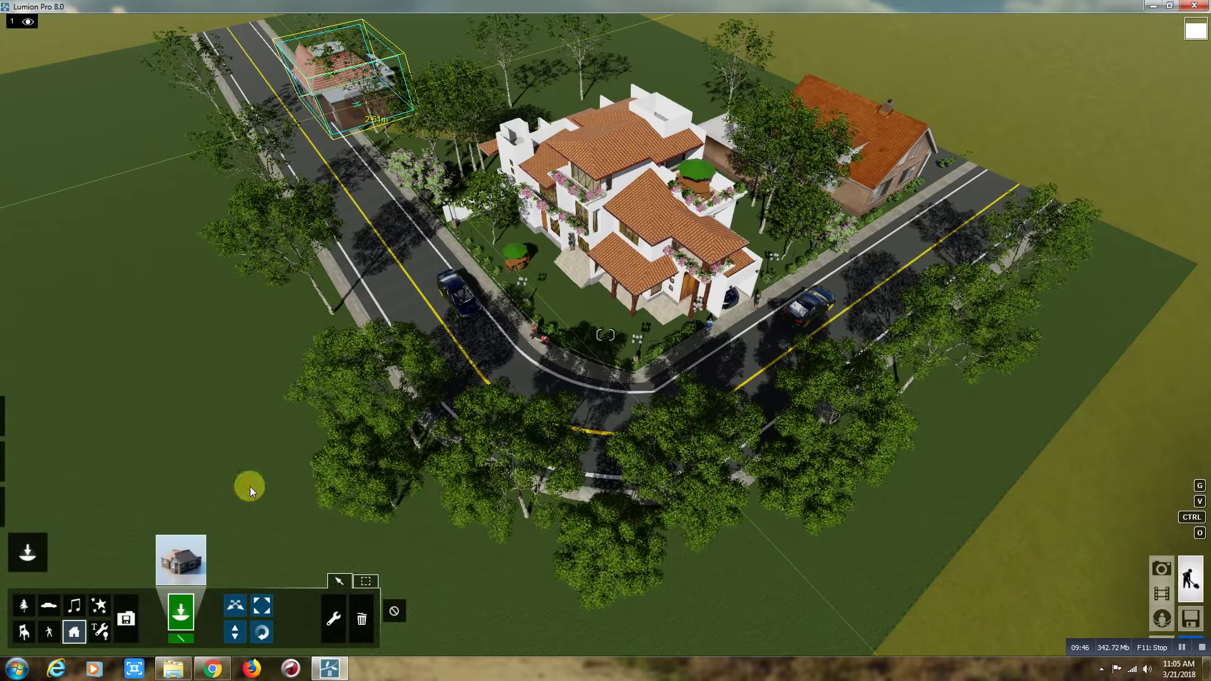
{"action": "left_click", "coordinate": [235, 606]}
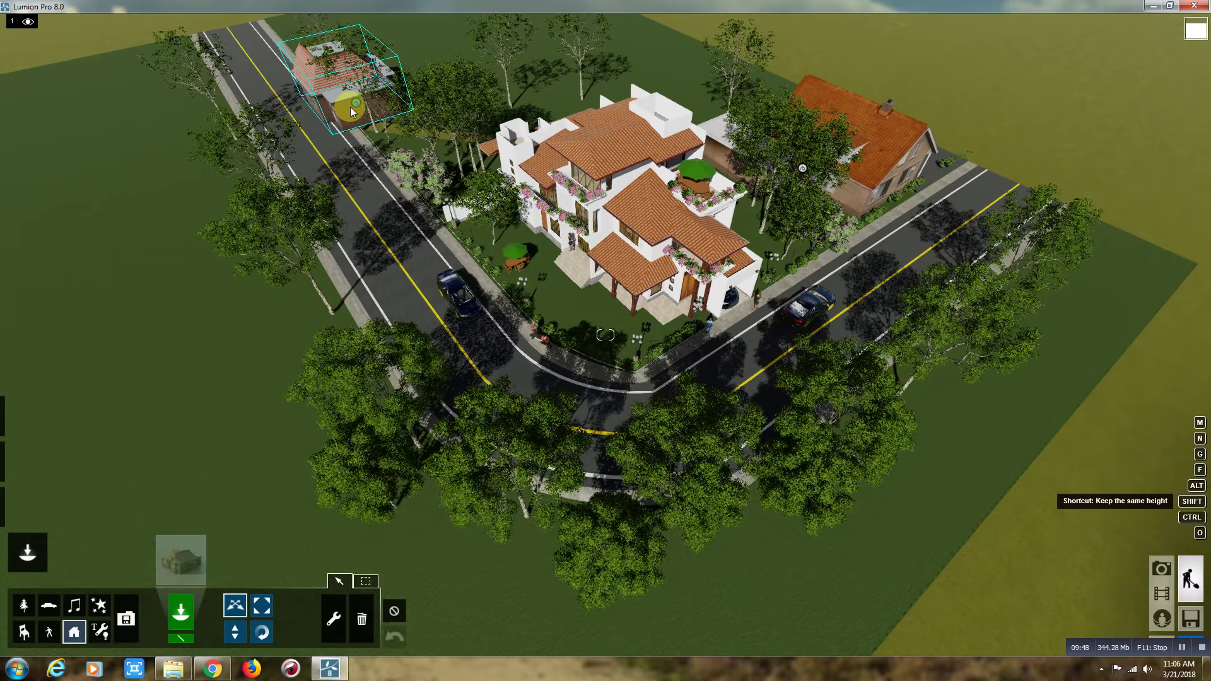
{"action": "left_click_drag", "start_coordinate": [356, 106], "coordinate": [420, 126]}
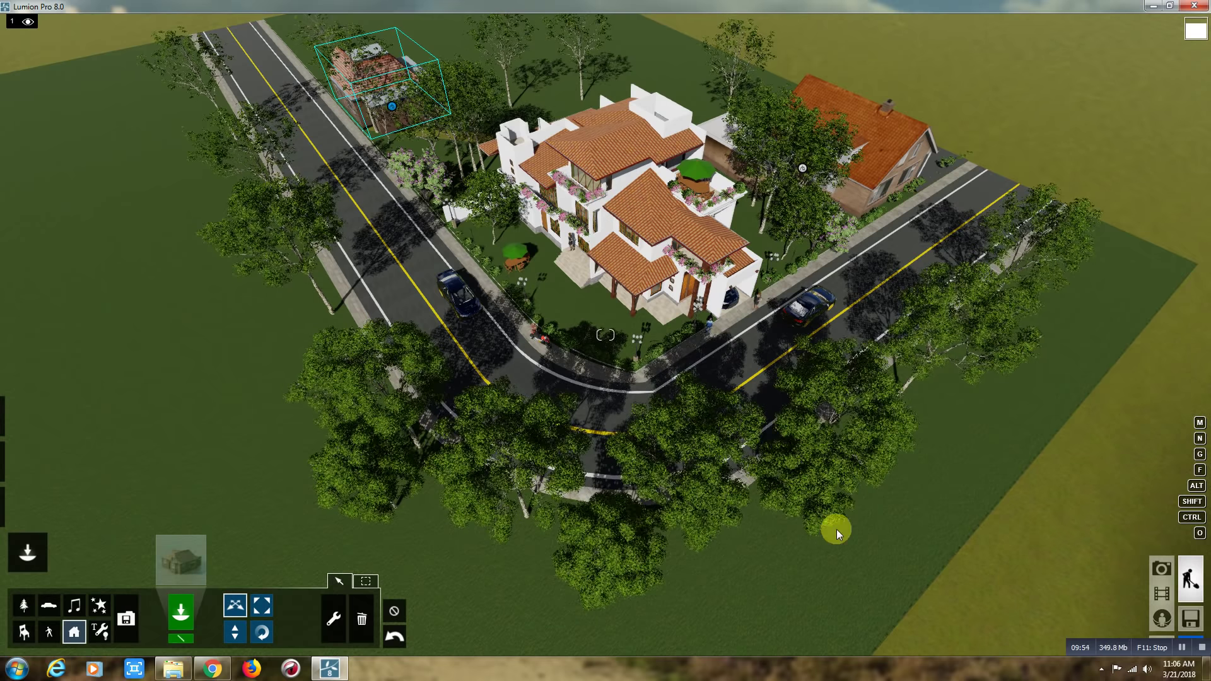
Step: Tilt and fly the camera toward the open grass of the plot
{"action": "scroll", "coordinate": [824, 543], "scroll_direction": "down", "scroll_amount": 2}
{"action": "right_click_drag", "start_coordinate": [824, 543], "coordinate": [781, 300]}
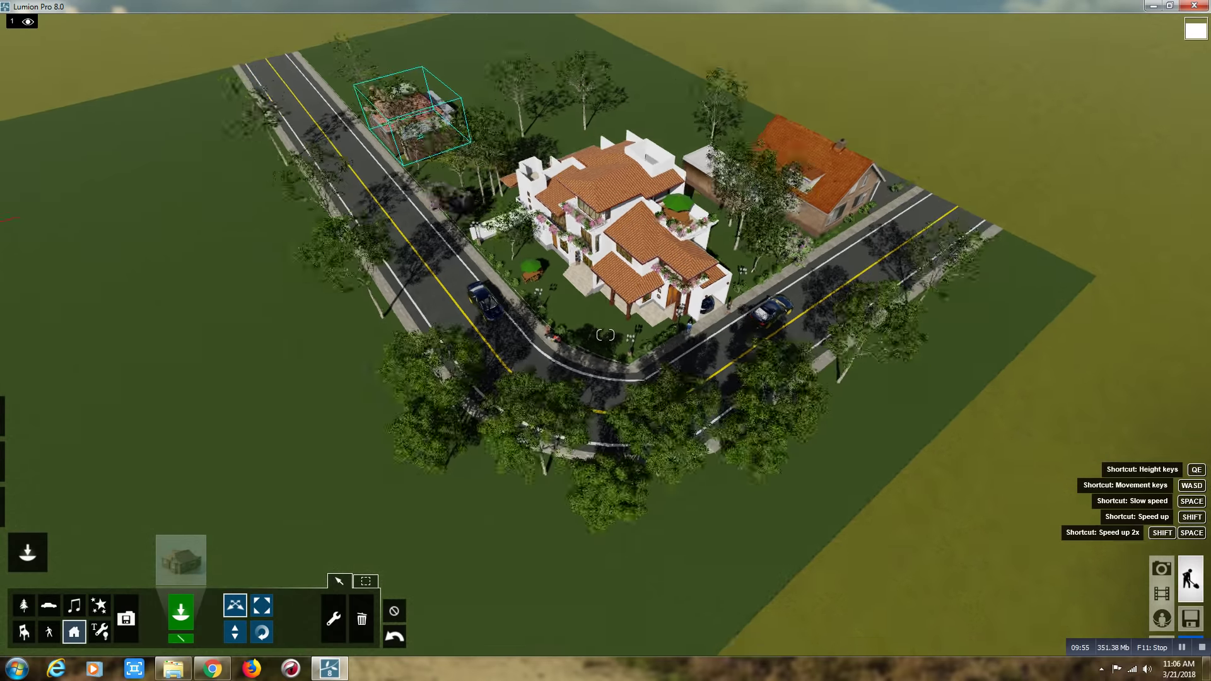
{"action": "scroll", "coordinate": [781, 300], "scroll_direction": "down", "scroll_amount": 5}
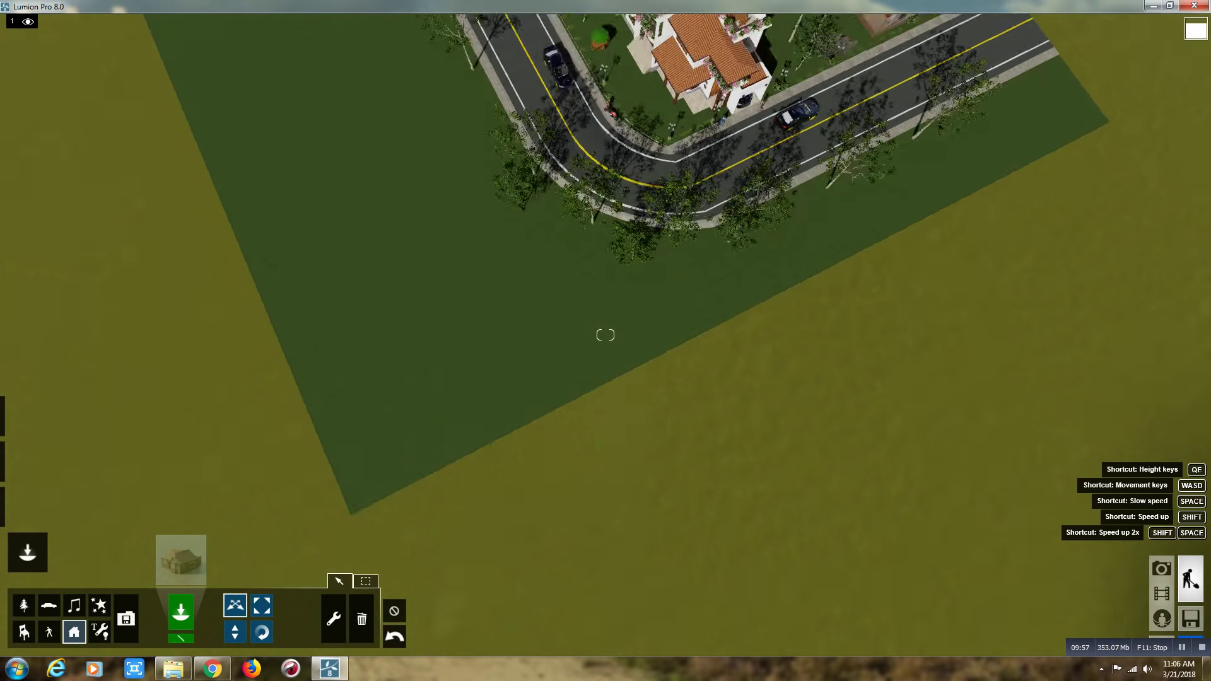
{"action": "key", "text": "w"}
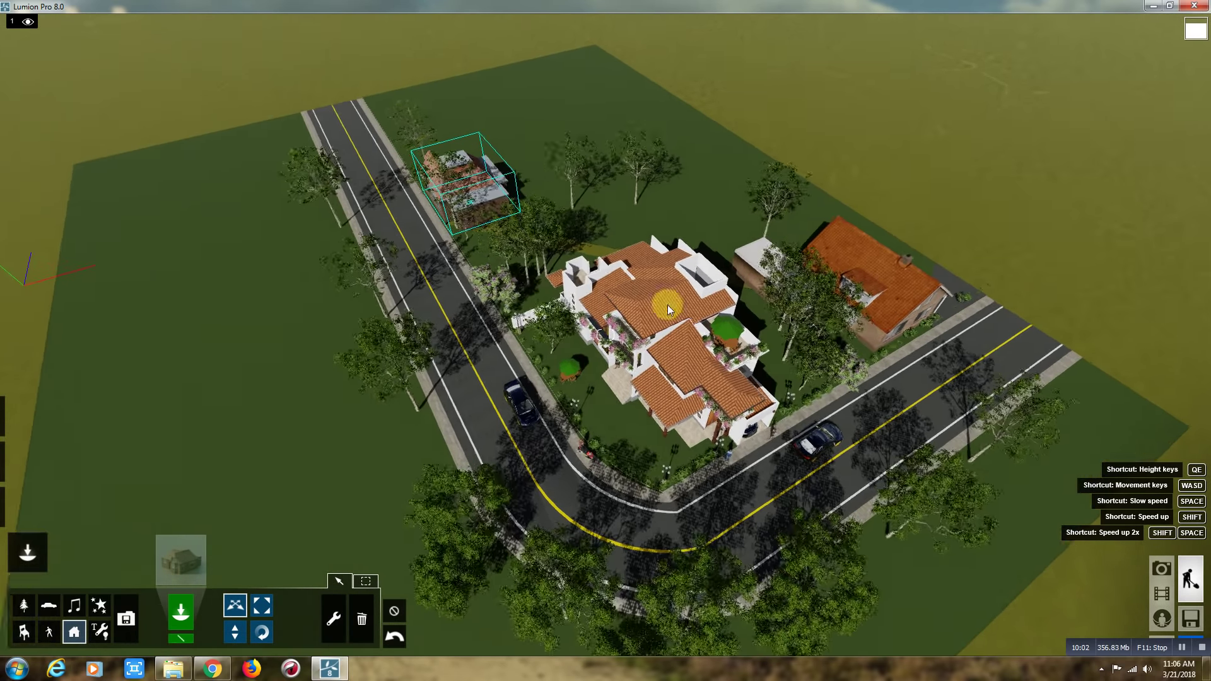
Step: Switch to Nature objects and open the tree library
{"action": "left_click", "coordinate": [23, 608]}
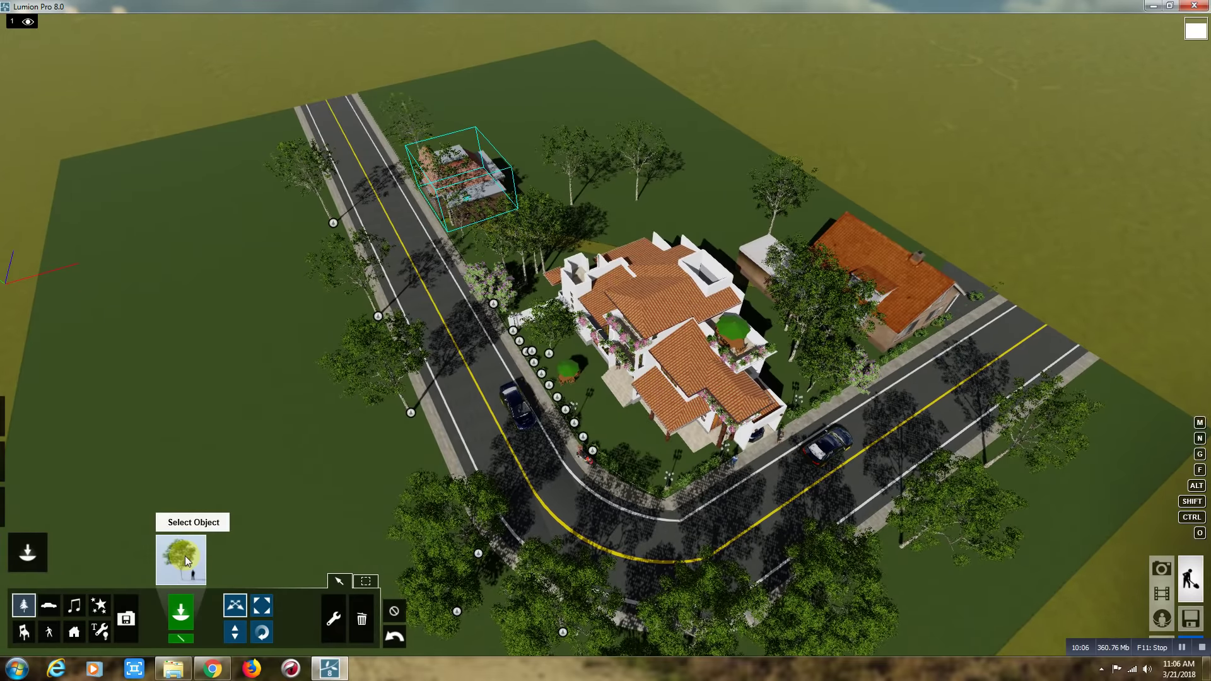
{"action": "left_click", "coordinate": [186, 560]}
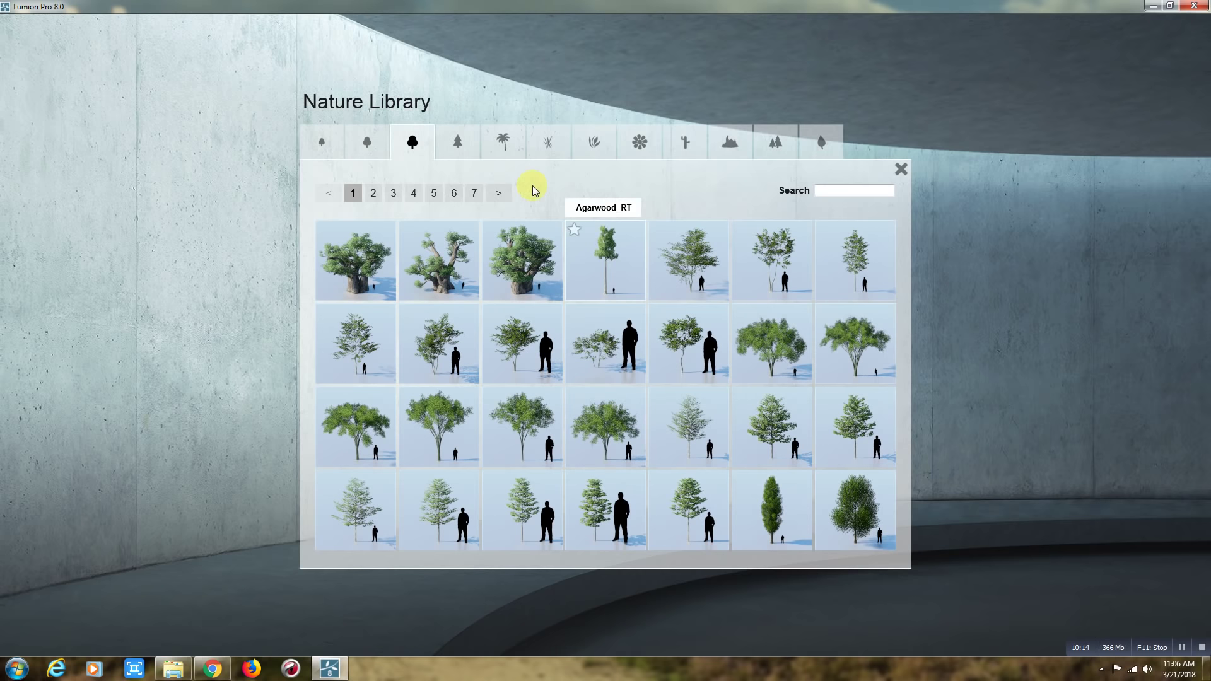
Step: Select WaterOak_L2 from page 6 and plant six trees around the back and left fields
{"action": "left_click", "coordinate": [455, 194]}
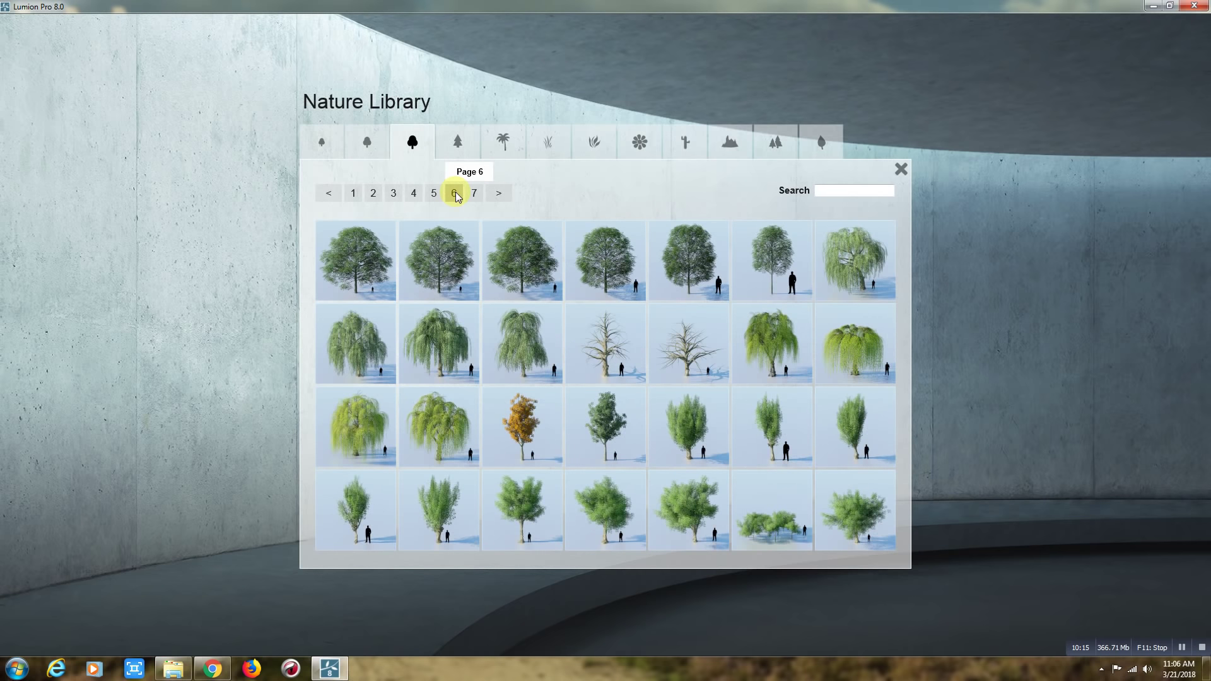
{"action": "left_click", "coordinate": [445, 269]}
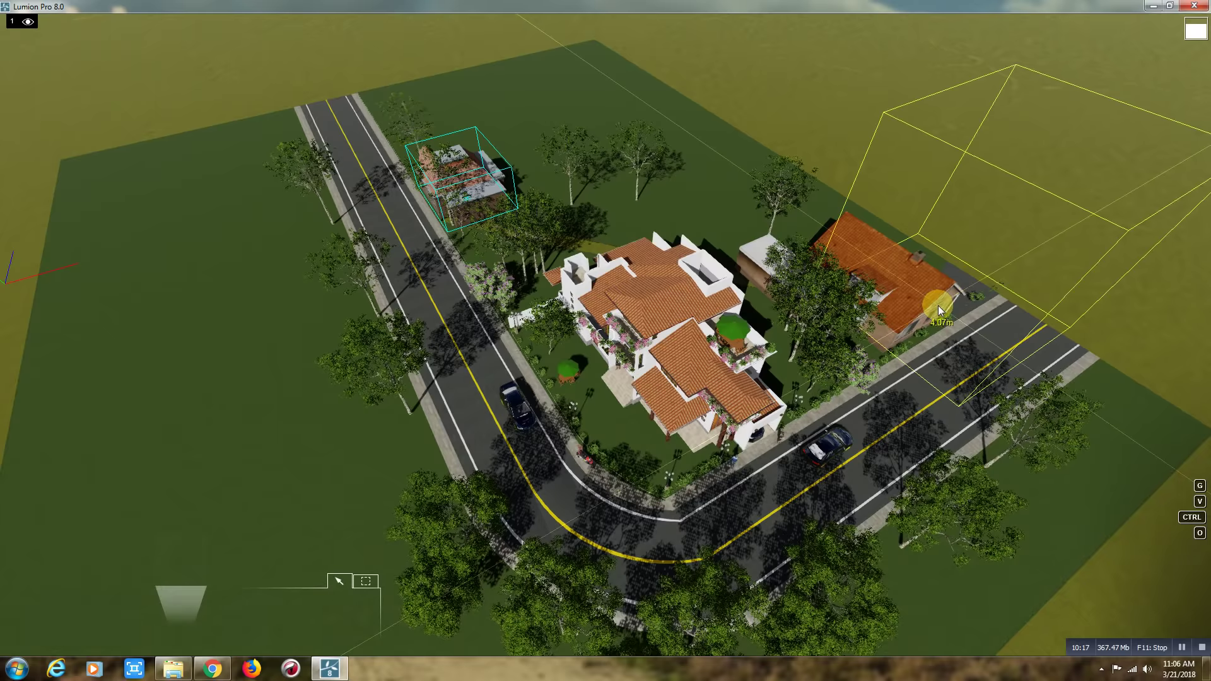
{"action": "left_click", "coordinate": [915, 239]}
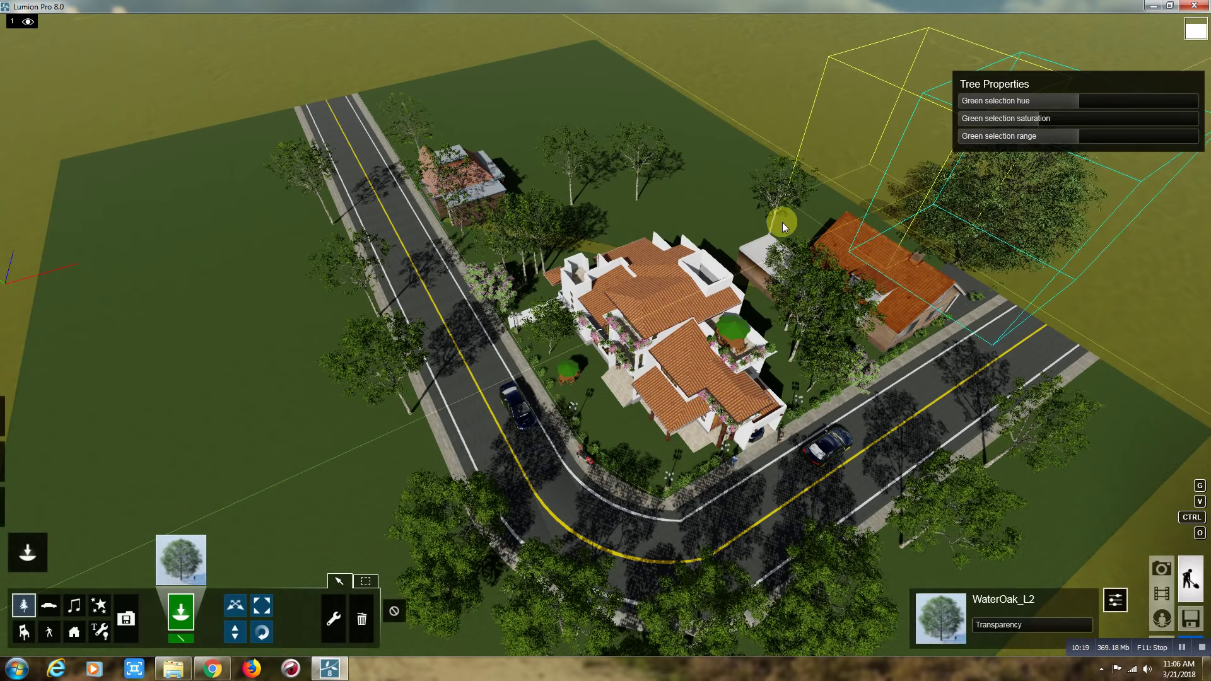
{"action": "left_click", "coordinate": [615, 210]}
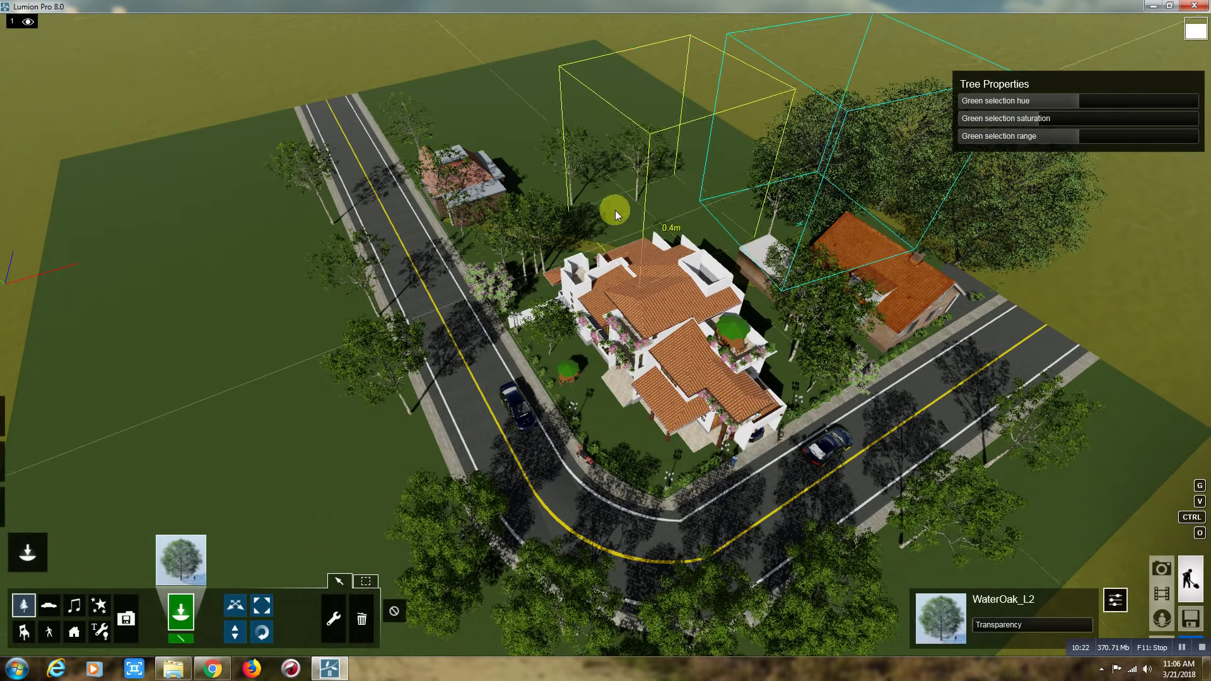
{"action": "left_click", "coordinate": [443, 137]}
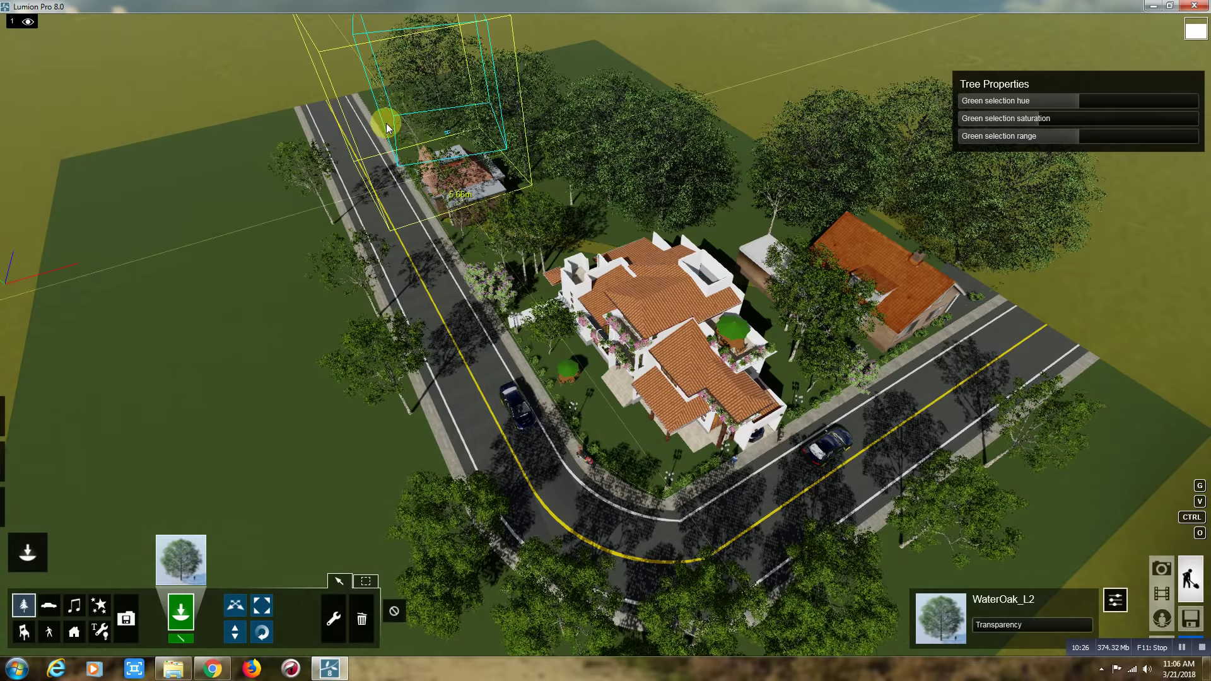
{"action": "left_click", "coordinate": [280, 137]}
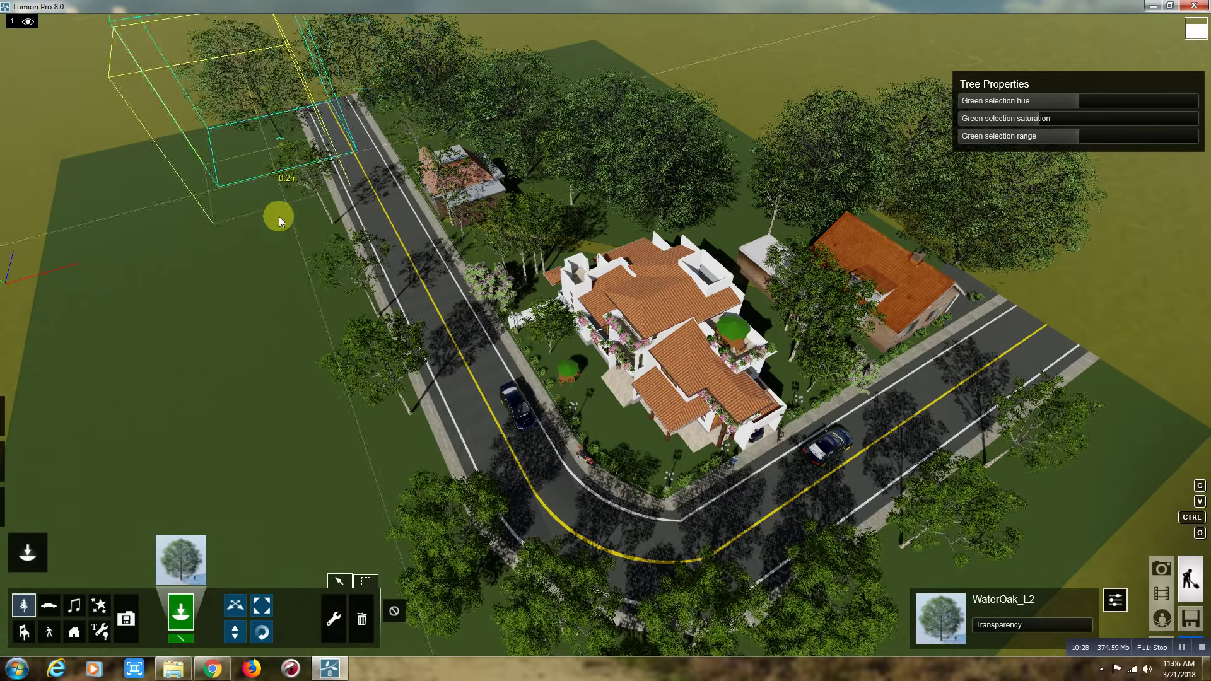
{"action": "left_click", "coordinate": [375, 422]}
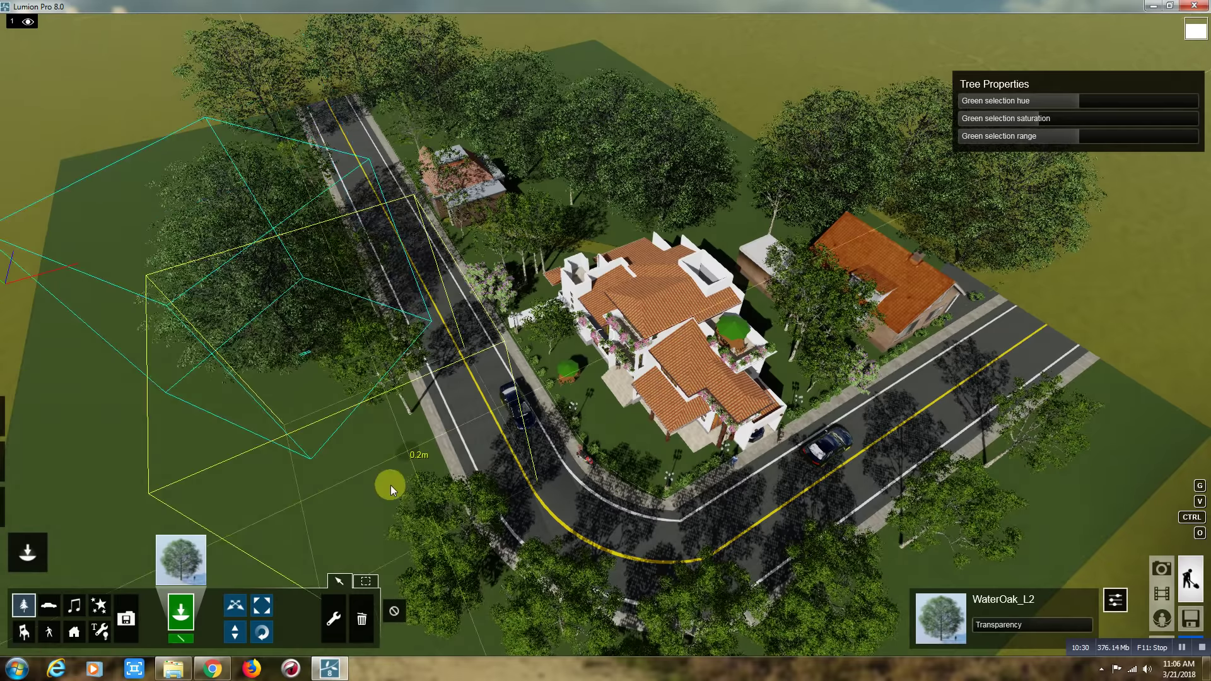
{"action": "left_click", "coordinate": [479, 614]}
Step: Plant five more WaterOak_L2 trees along the lower field, right road, and behind the neighbour
{"action": "mouse_move", "coordinate": [672, 123]}
{"action": "right_mouse_down"}
{"action": "mouse_move", "coordinate": [698, 270]}
{"action": "mouse_move", "coordinate": [698, 601]}
{"action": "right_mouse_up"}
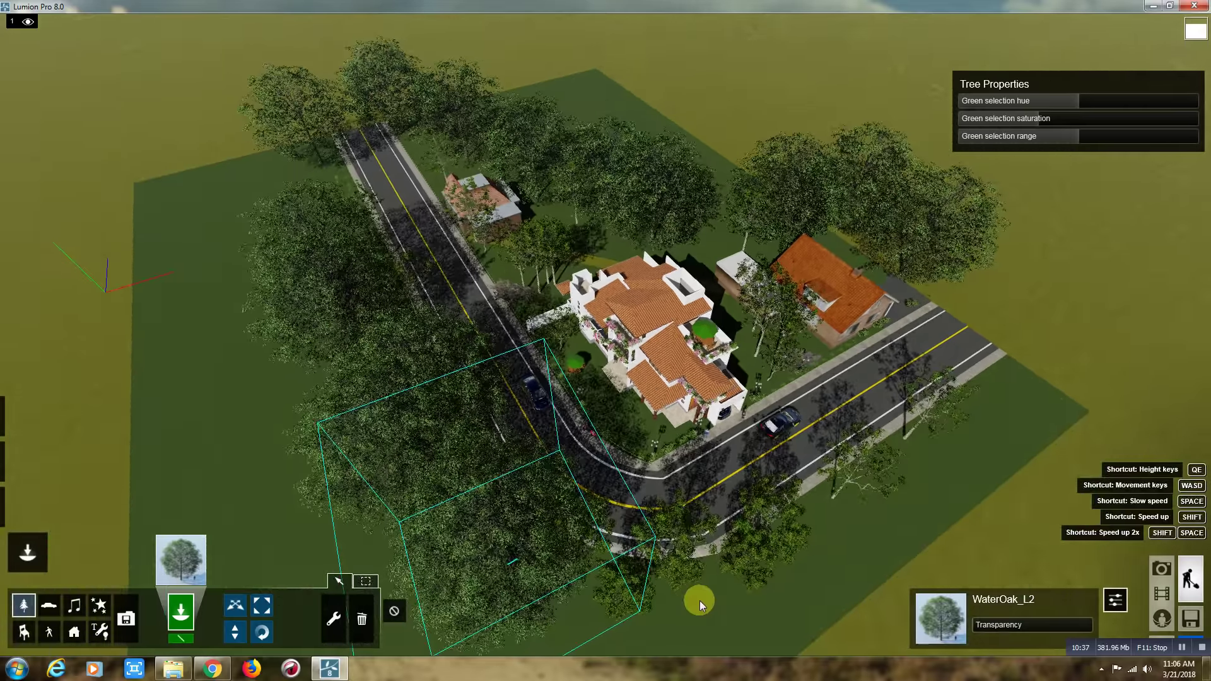
{"action": "left_click", "coordinate": [705, 612]}
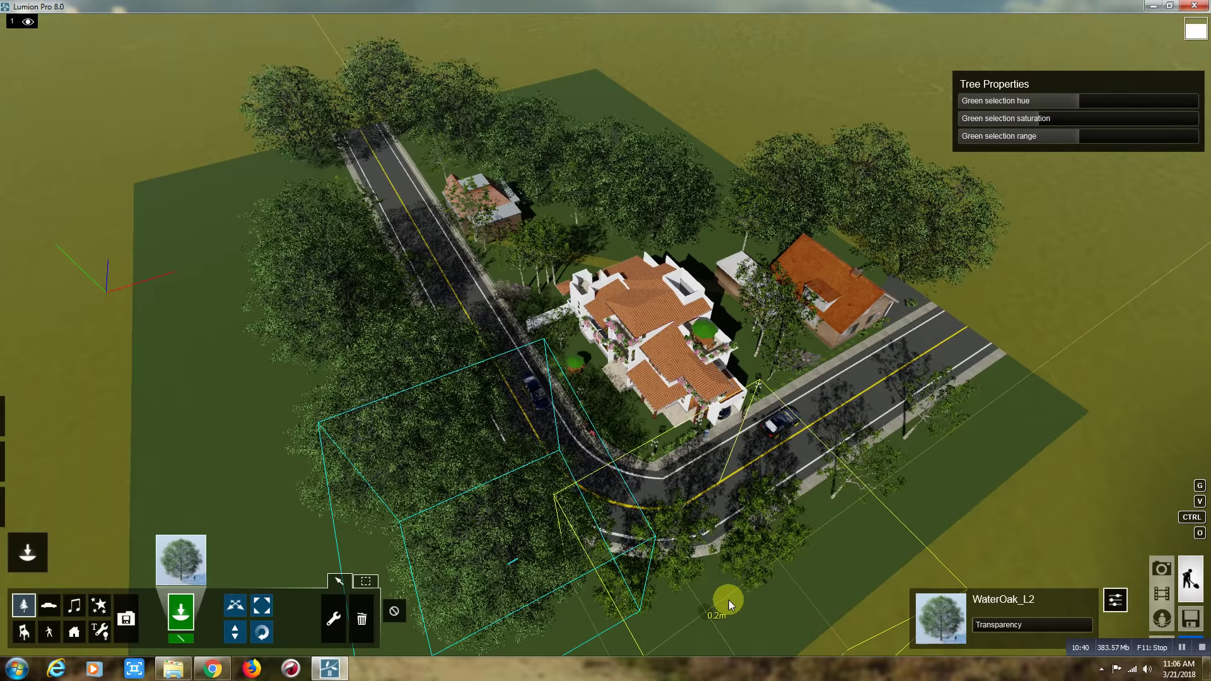
{"action": "left_click", "coordinate": [873, 520]}
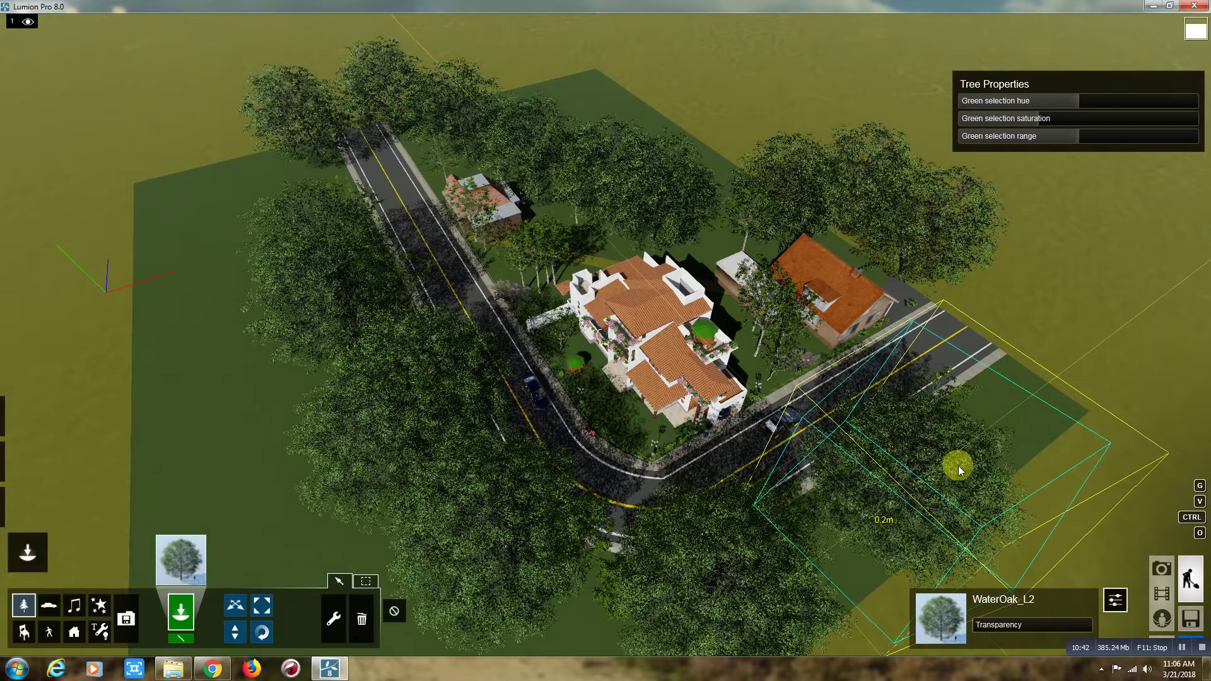
{"action": "left_click", "coordinate": [958, 465]}
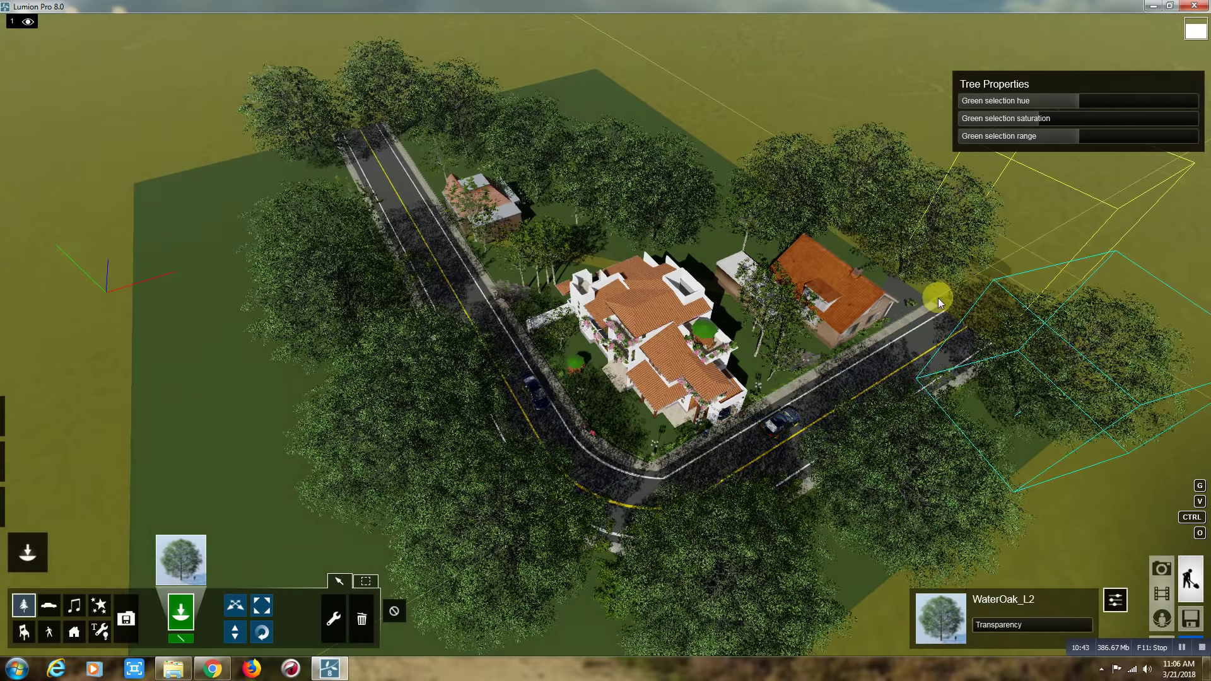
{"action": "left_click", "coordinate": [889, 289]}
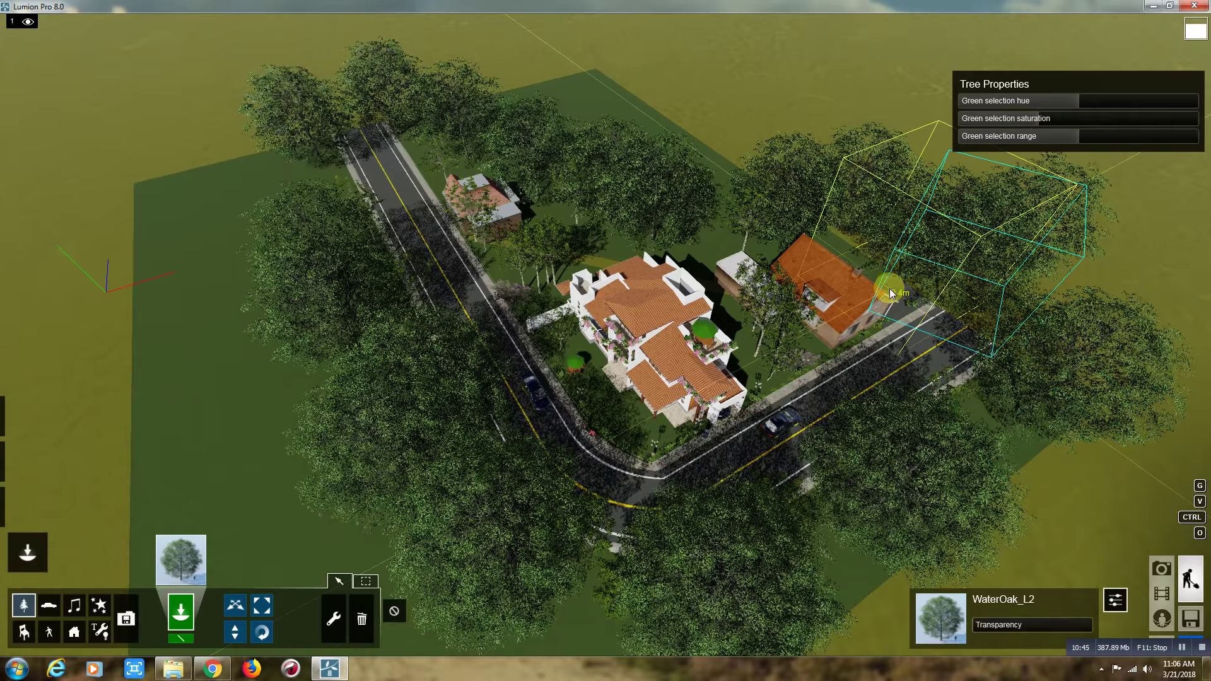
{"action": "left_click", "coordinate": [724, 253]}
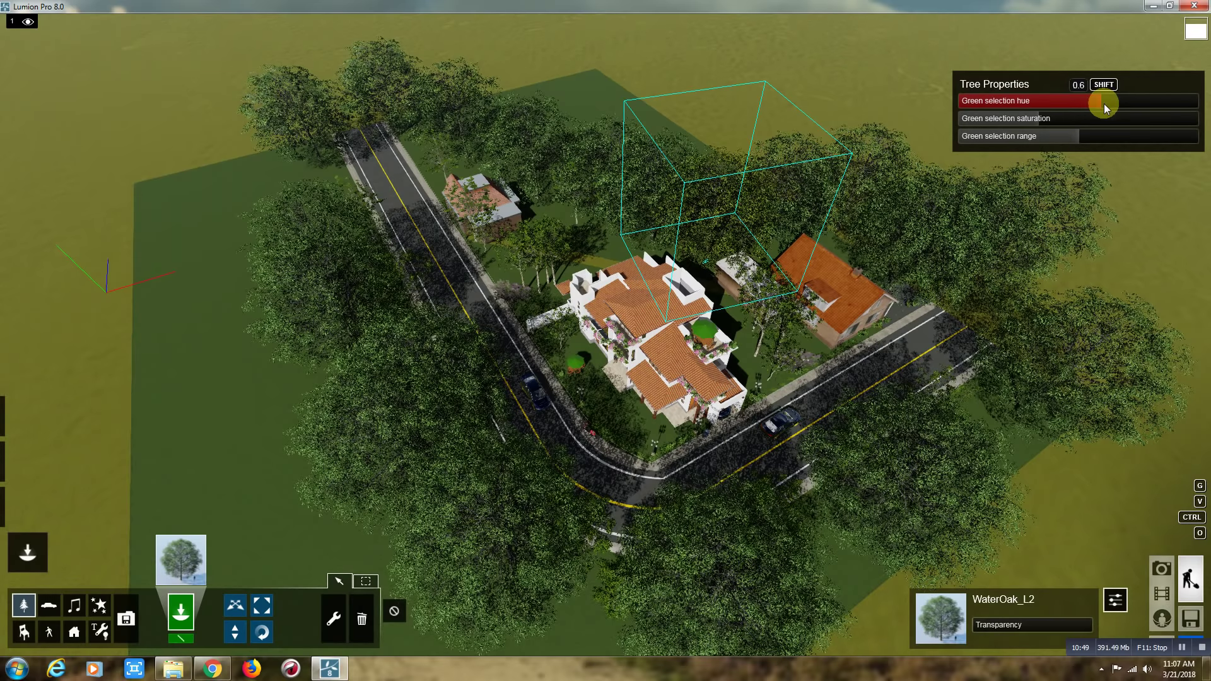
{"action": "left_click", "coordinate": [179, 558]}
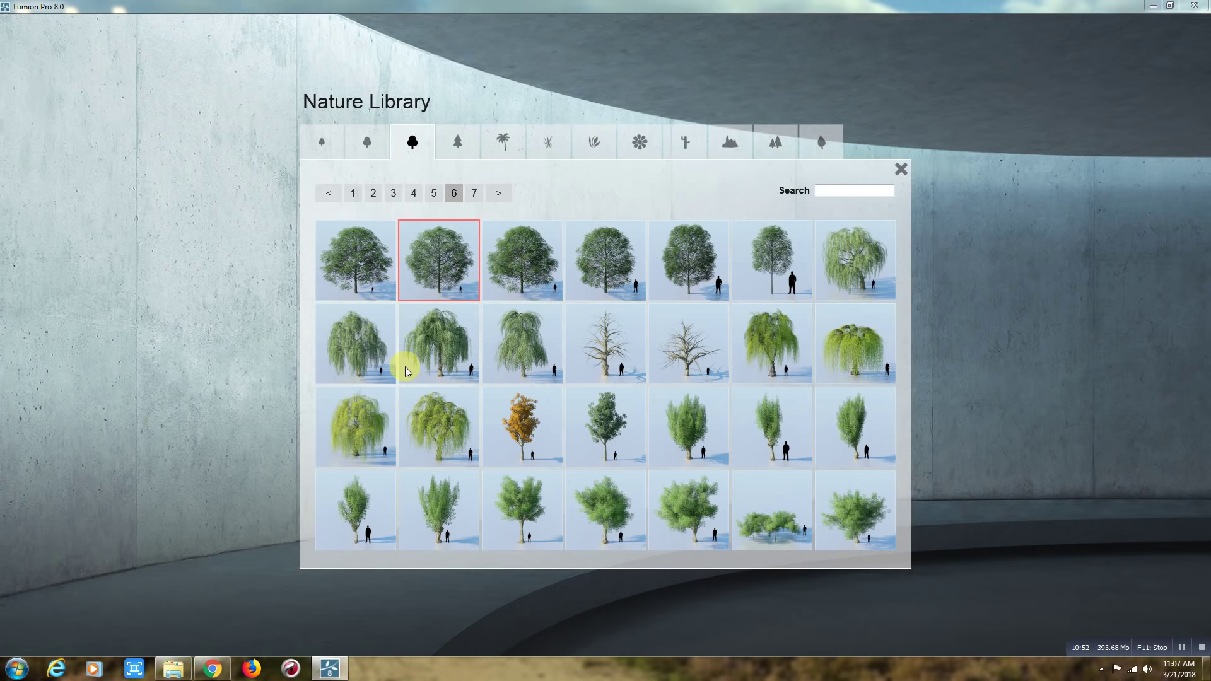
Step: Place a PostOak-S tree from page 5 beside the house and adjust its green selection hue
{"action": "left_click", "coordinate": [435, 193]}
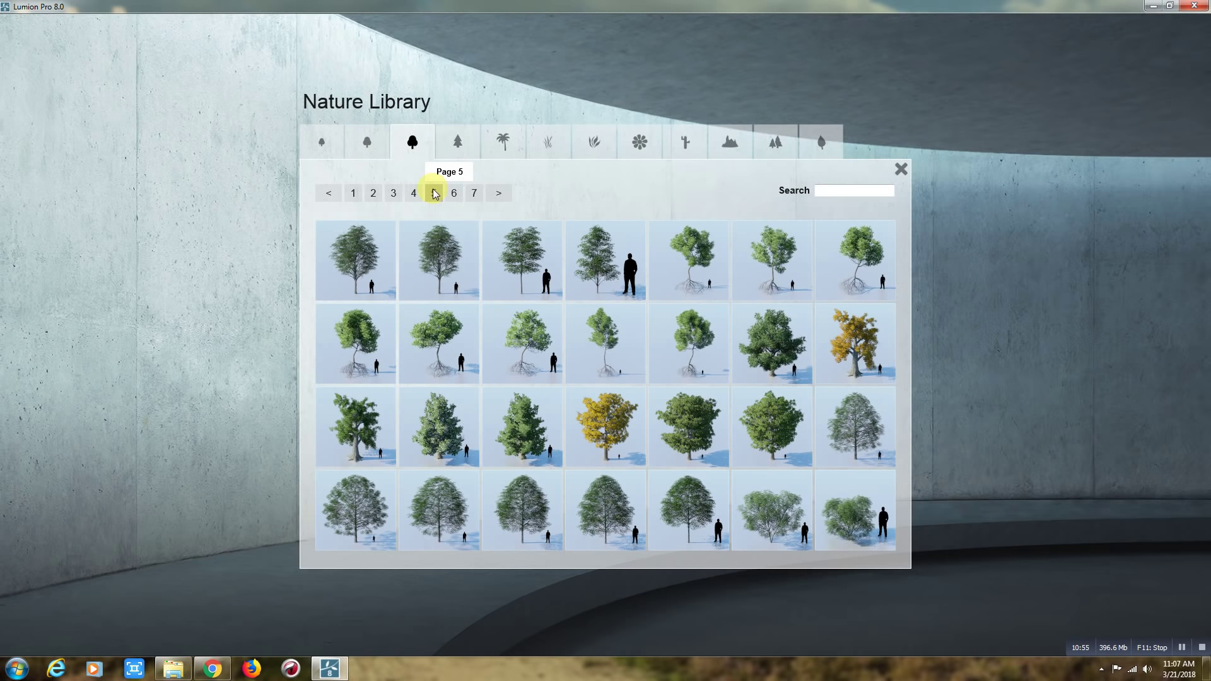
{"action": "left_click", "coordinate": [626, 428]}
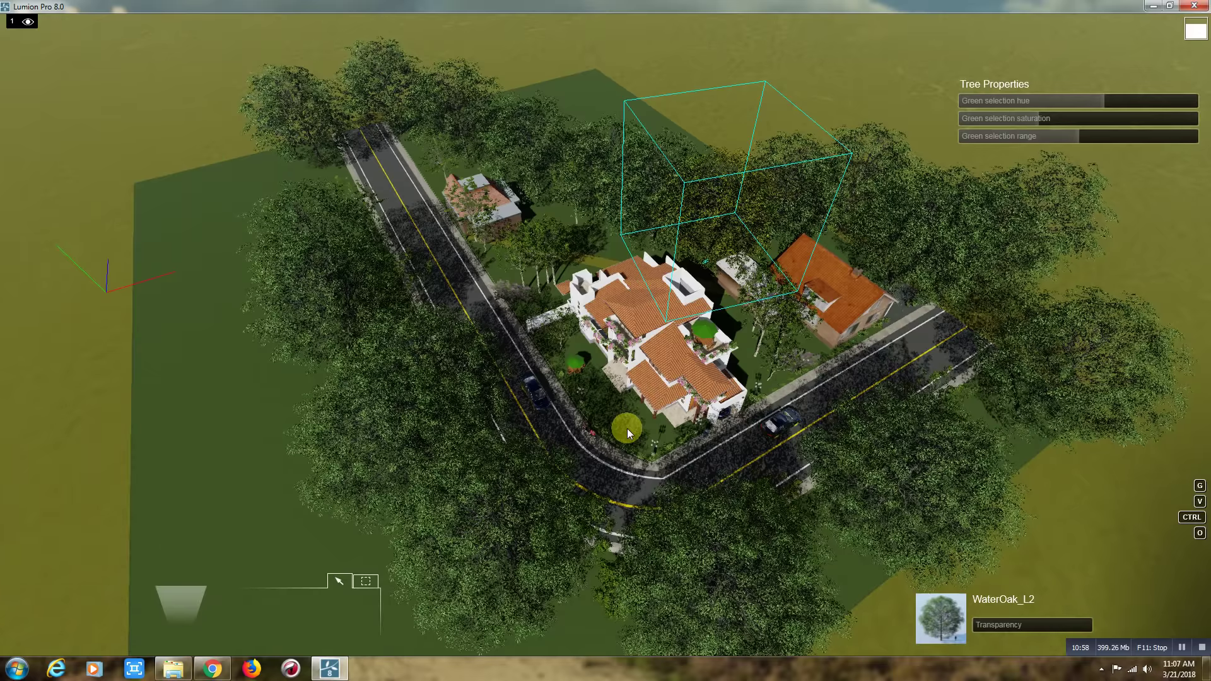
{"action": "left_click", "coordinate": [775, 395]}
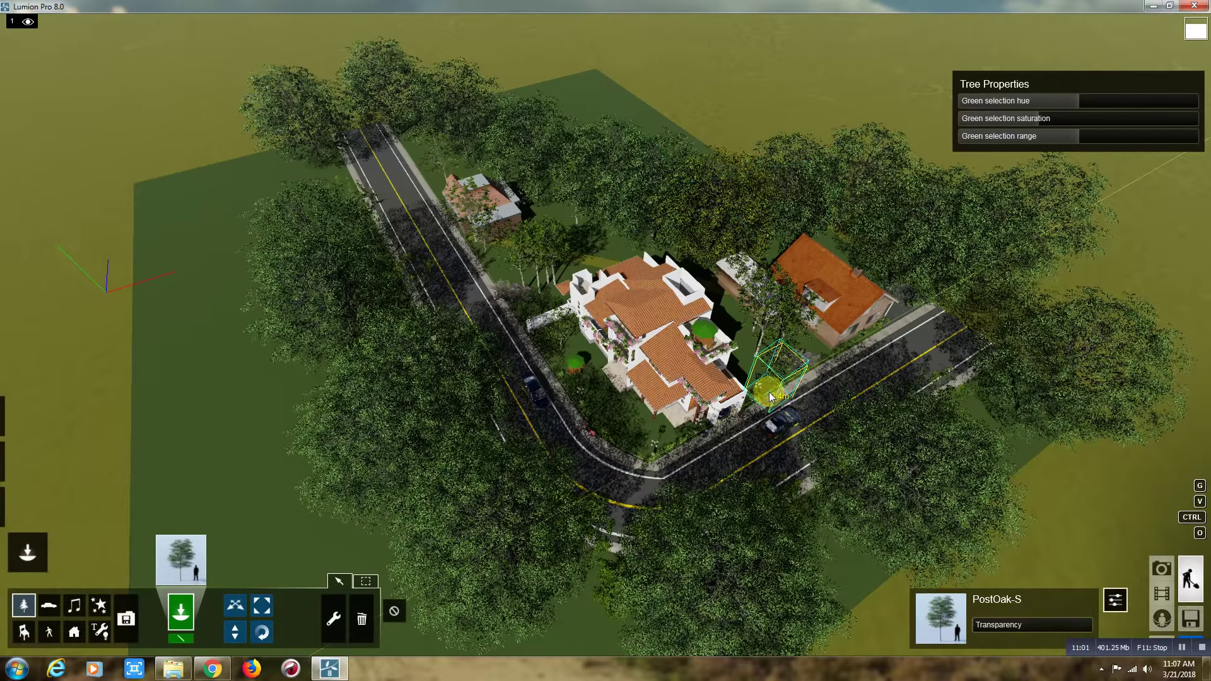
{"action": "left_click", "coordinate": [1088, 101]}
{"action": "left_click_drag", "start_coordinate": [1102, 101], "coordinate": [1104, 102]}
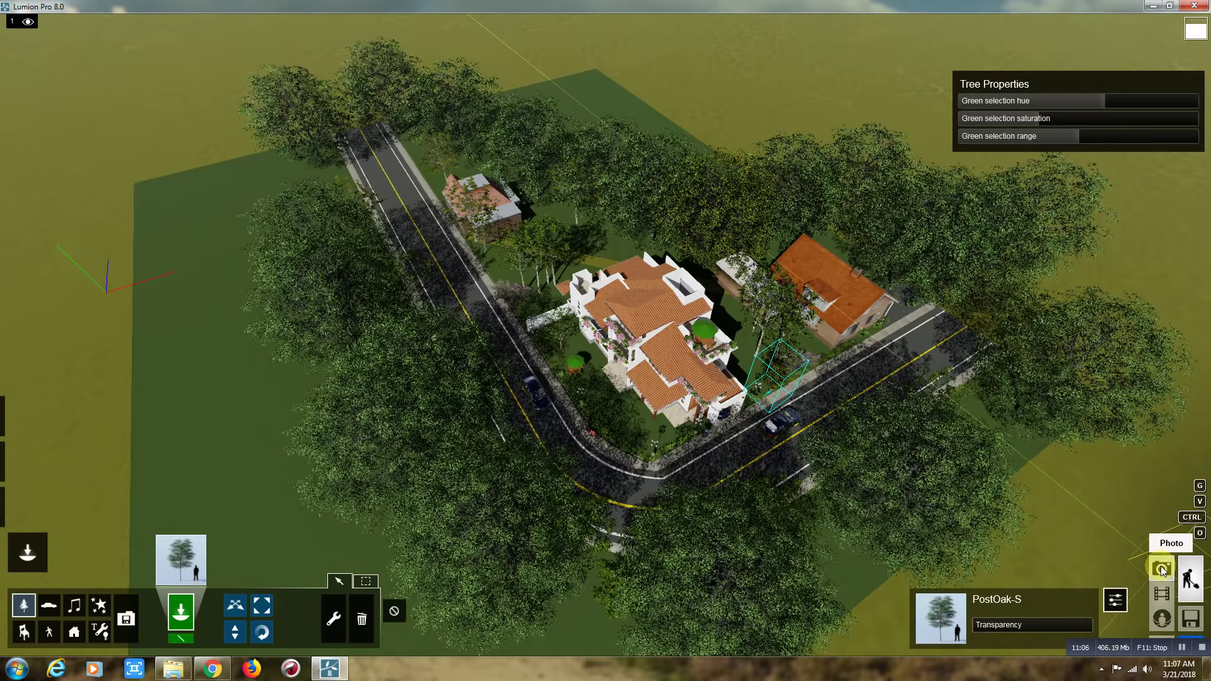
{"action": "right_click_drag", "start_coordinate": [615, 240], "coordinate": [615, 263]}
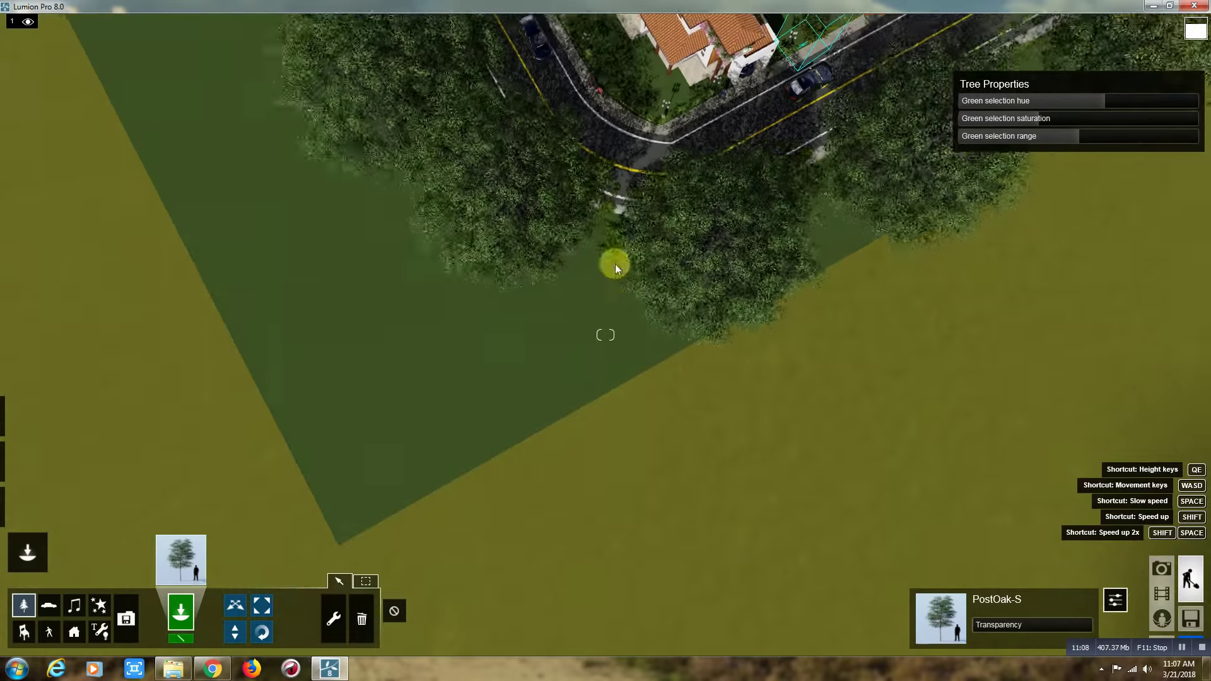
Step: Zoom and turn the camera to frame the house
{"action": "scroll", "coordinate": [627, 157], "scroll_direction": "up", "scroll_amount": 5}
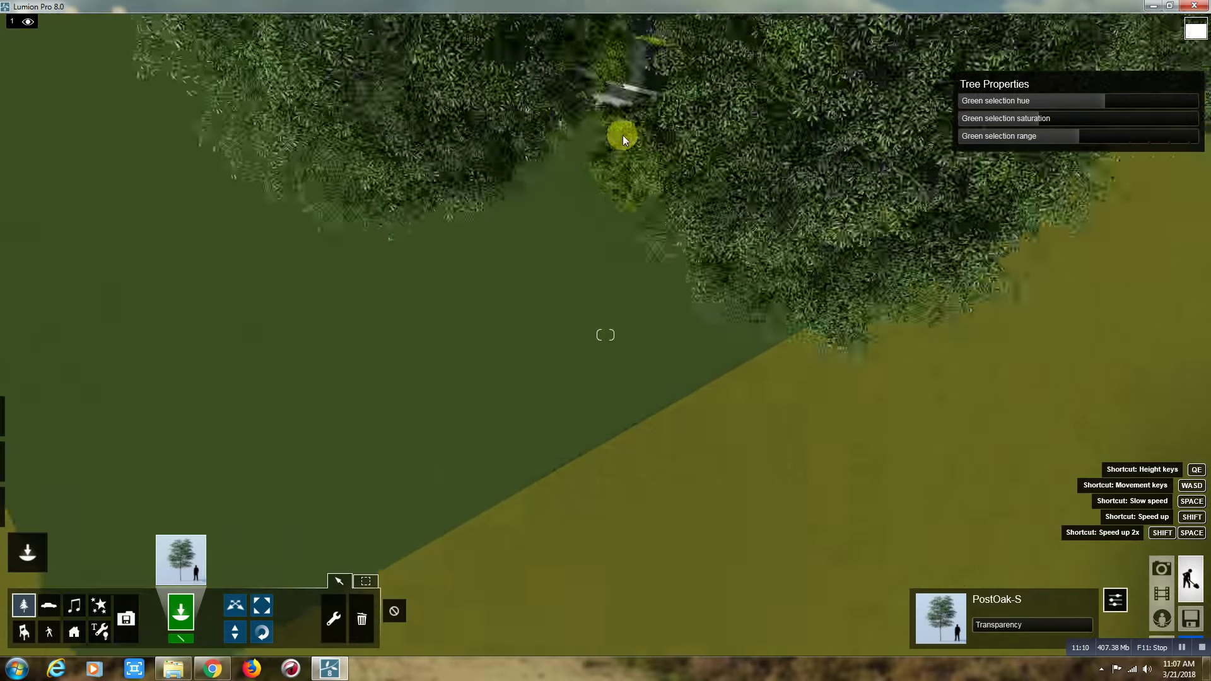
{"action": "scroll", "coordinate": [622, 134], "scroll_direction": "up", "scroll_amount": 5}
{"action": "scroll", "coordinate": [613, 215], "scroll_direction": "up", "scroll_amount": 5}
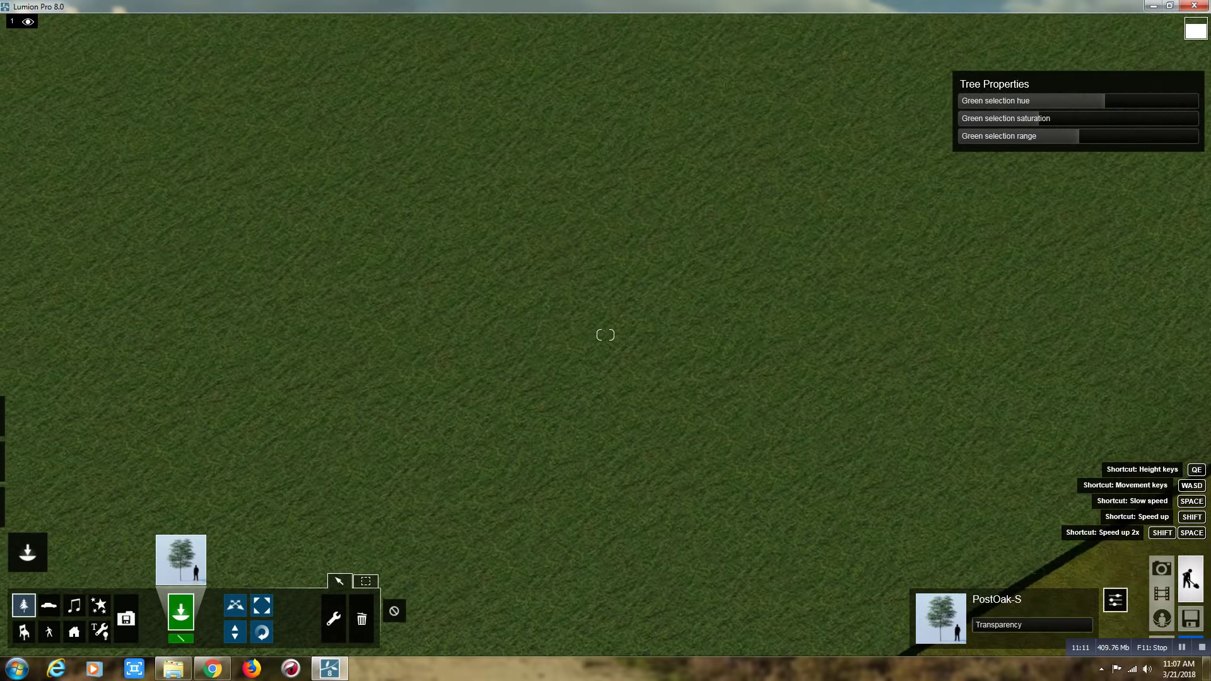
{"action": "scroll", "coordinate": [434, 336], "scroll_direction": "down", "scroll_amount": 10}
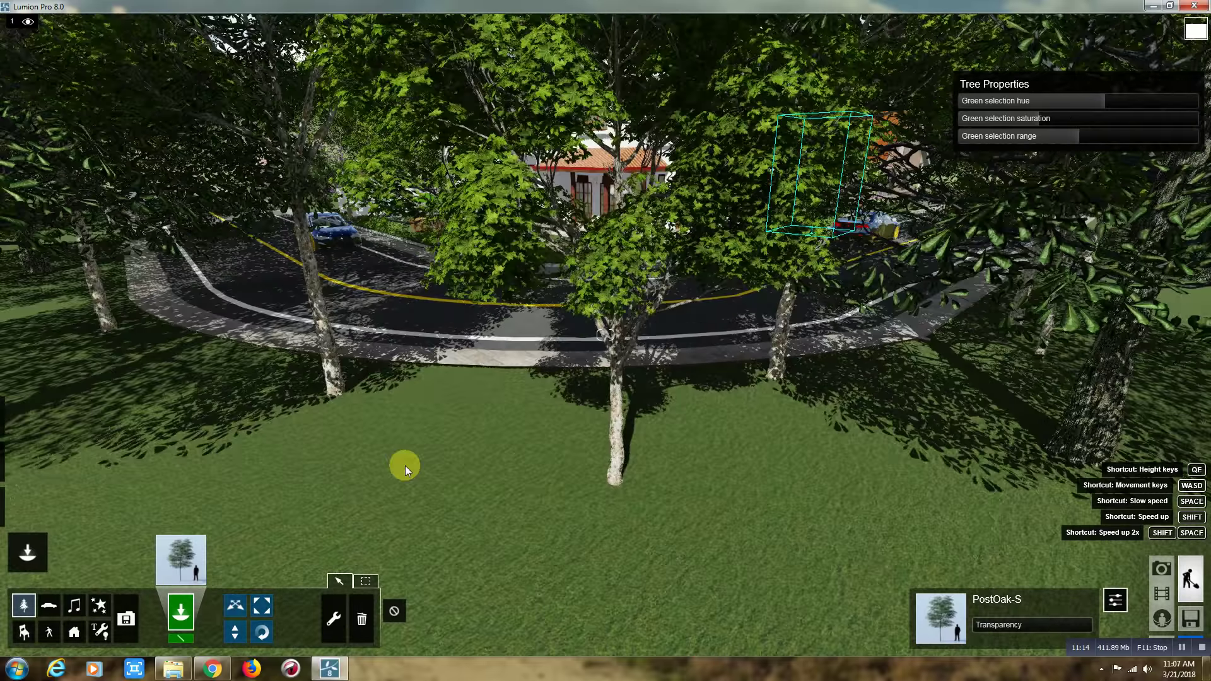
{"action": "scroll", "coordinate": [405, 465], "scroll_direction": "up", "scroll_amount": 5}
{"action": "scroll", "coordinate": [411, 452], "scroll_direction": "up", "scroll_amount": 5}
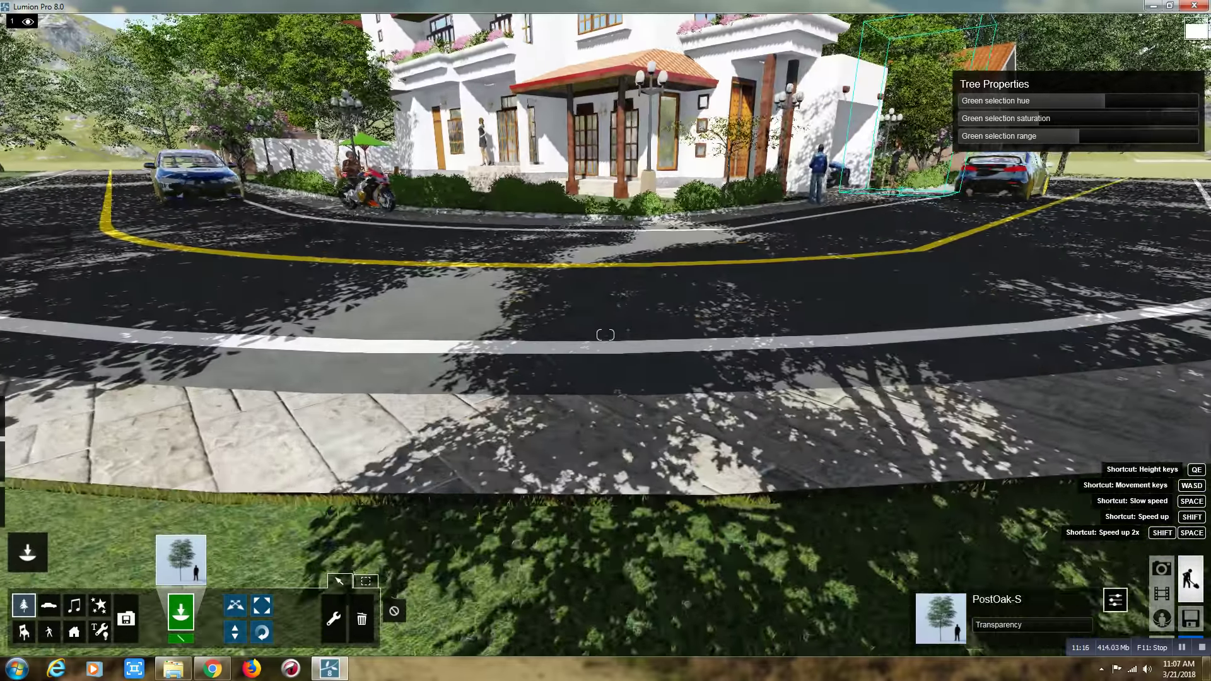
{"action": "scroll", "coordinate": [523, 266], "scroll_direction": "down", "scroll_amount": 5}
{"action": "scroll", "coordinate": [523, 266], "scroll_direction": "down", "scroll_amount": 5}
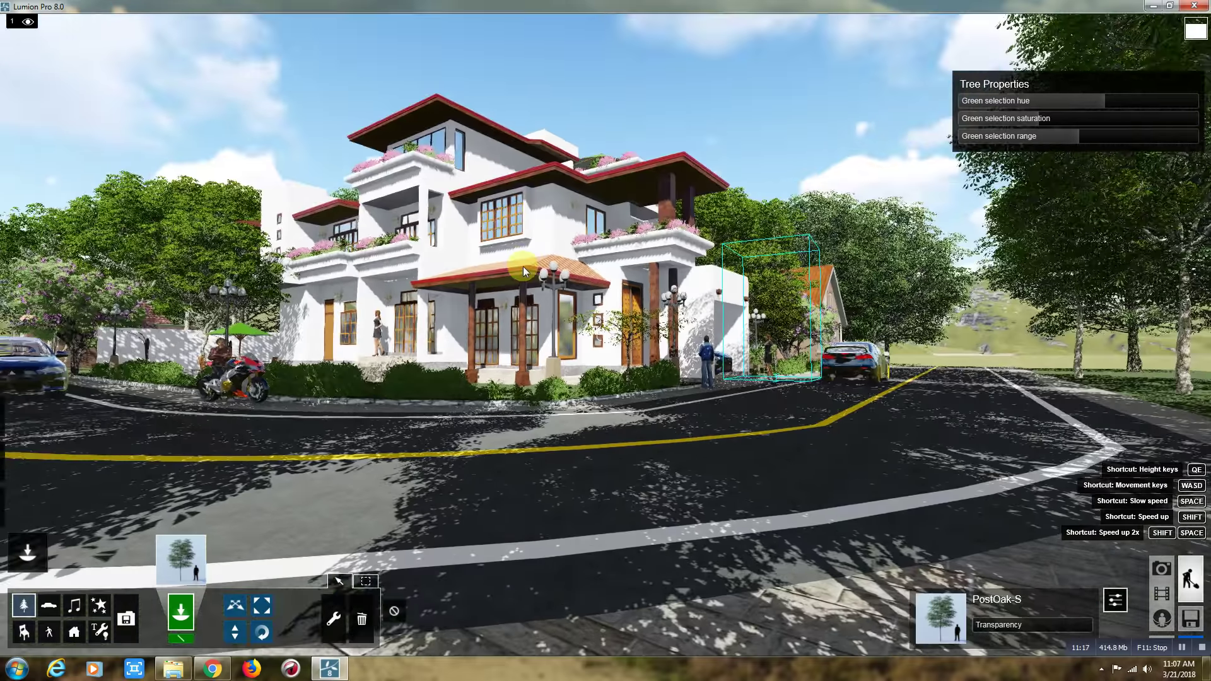
{"action": "mouse_move", "coordinate": [523, 266]}
{"action": "right_mouse_down"}
{"action": "mouse_move", "coordinate": [512, 295]}
{"action": "mouse_move", "coordinate": [531, 307]}
{"action": "right_mouse_up"}
Step: Tilt the view up, resize the PostOak-S tree, and enter Photo mode
{"action": "scroll", "coordinate": [538, 308], "scroll_direction": "up", "scroll_amount": 3}
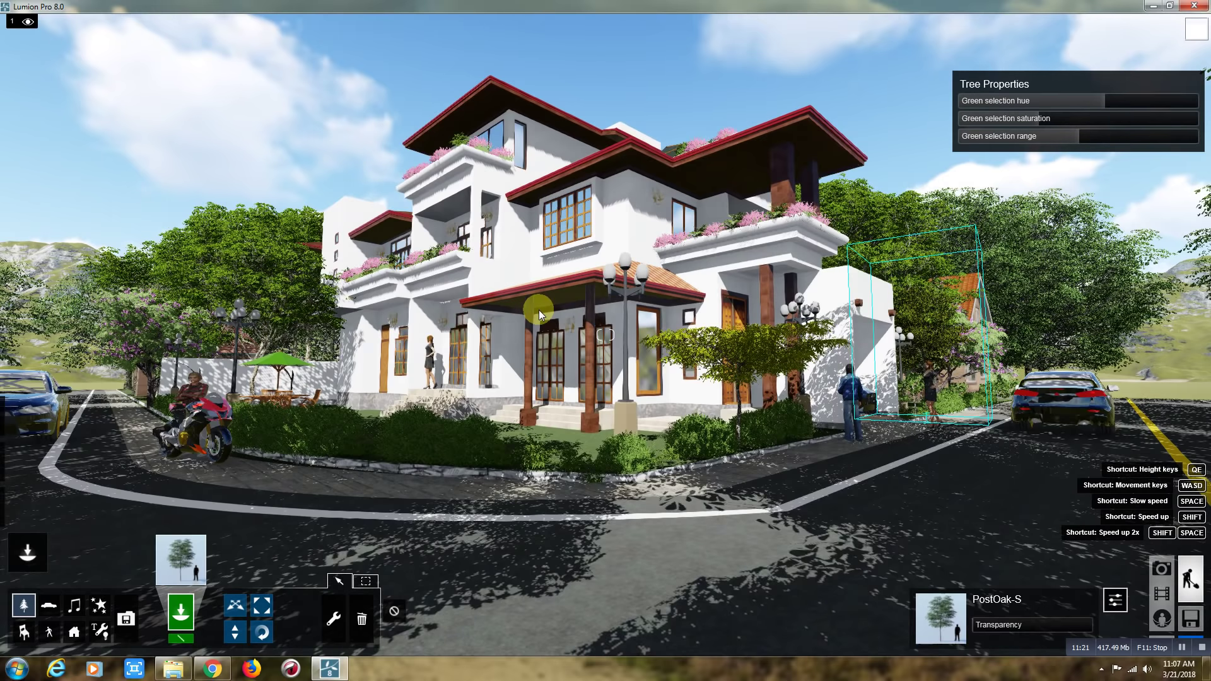
{"action": "scroll", "coordinate": [538, 309], "scroll_direction": "up", "scroll_amount": 2}
{"action": "scroll", "coordinate": [551, 343], "scroll_direction": "up", "scroll_amount": 3}
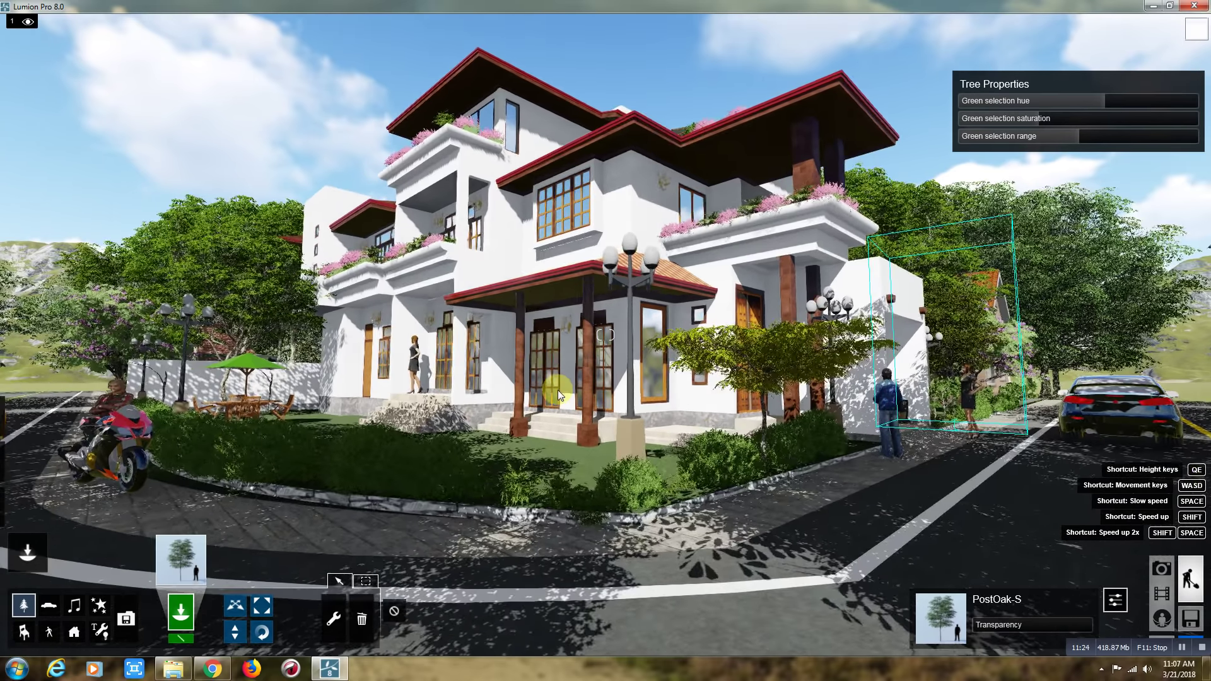
{"action": "right_click_drag", "start_coordinate": [557, 390], "coordinate": [563, 373]}
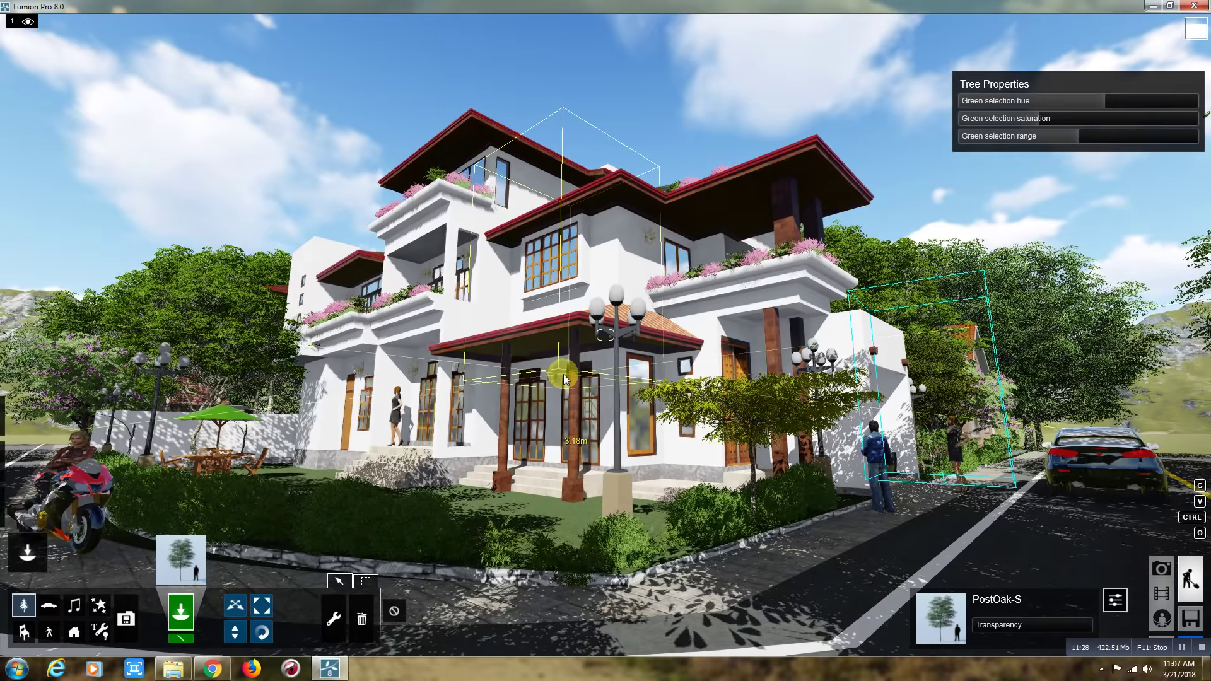
{"action": "left_click", "coordinate": [570, 375]}
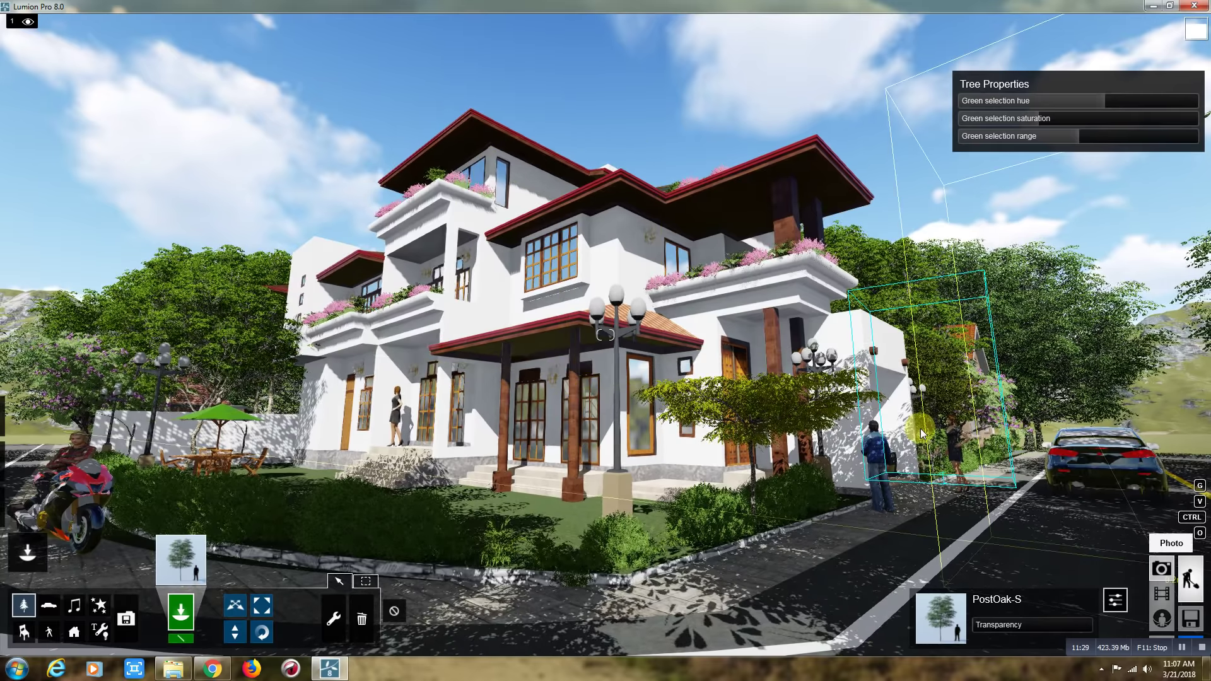
{"action": "left_click", "coordinate": [1161, 568]}
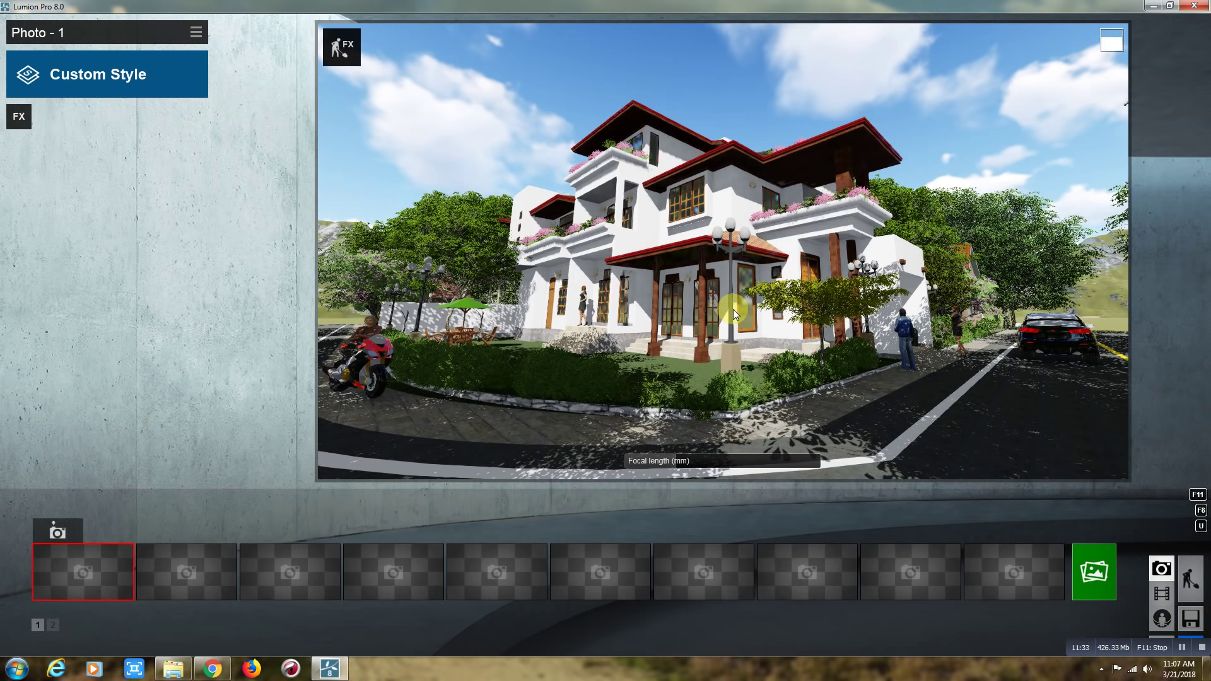
Step: Save the current view as Photo - 1 and return to Build mode
{"action": "key", "text": "ctrl+1"}
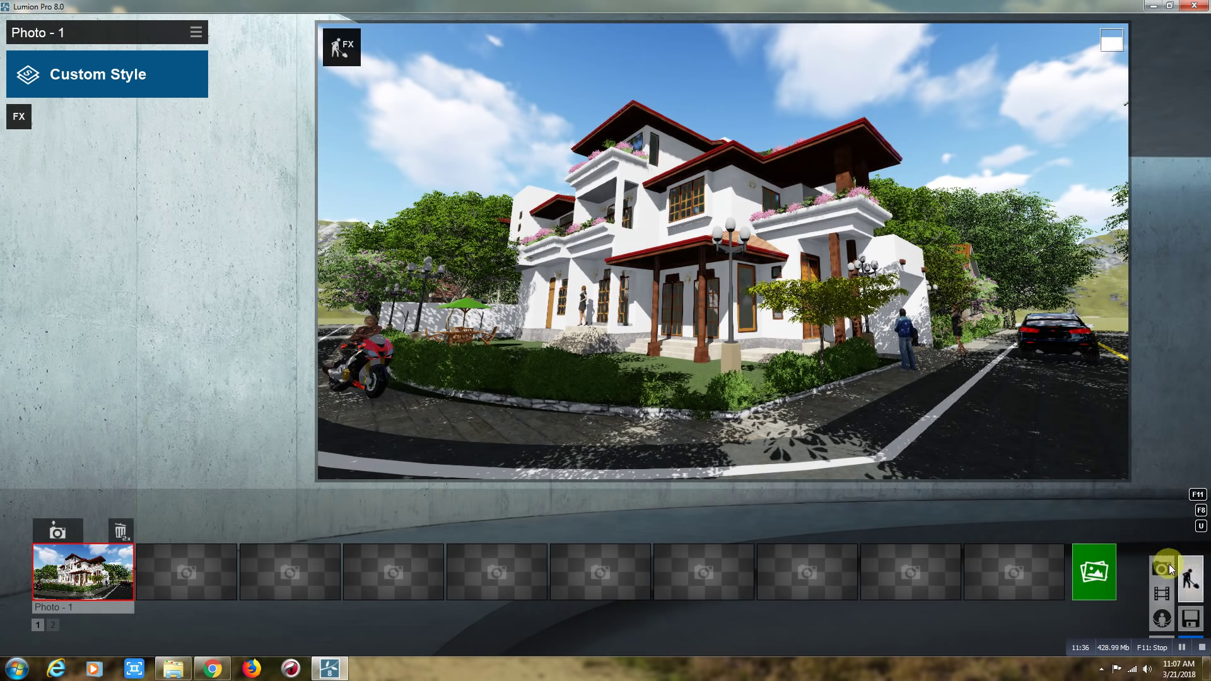
{"action": "left_click", "coordinate": [1176, 572]}
{"action": "mouse_move", "coordinate": [785, 426]}
{"action": "right_mouse_down"}
{"action": "mouse_move", "coordinate": [832, 426]}
{"action": "mouse_move", "coordinate": [958, 388]}
{"action": "right_mouse_up"}
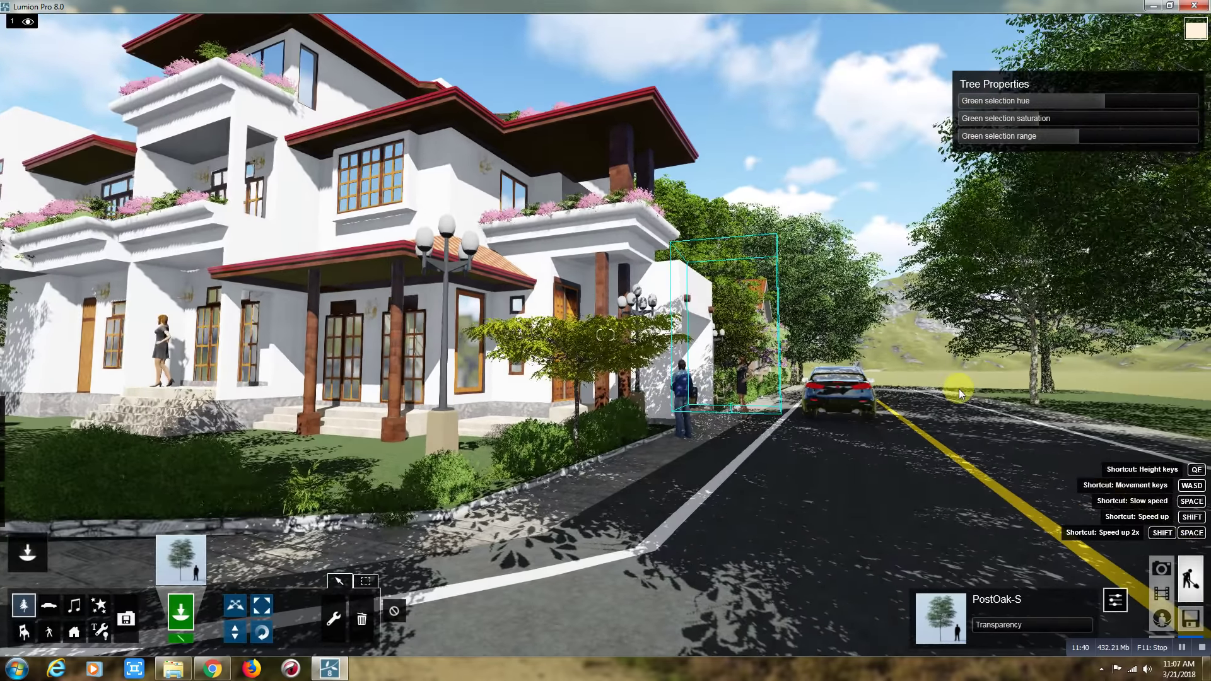
Step: Place a tree further down the street and move the camera along it
{"action": "left_click", "coordinate": [918, 387]}
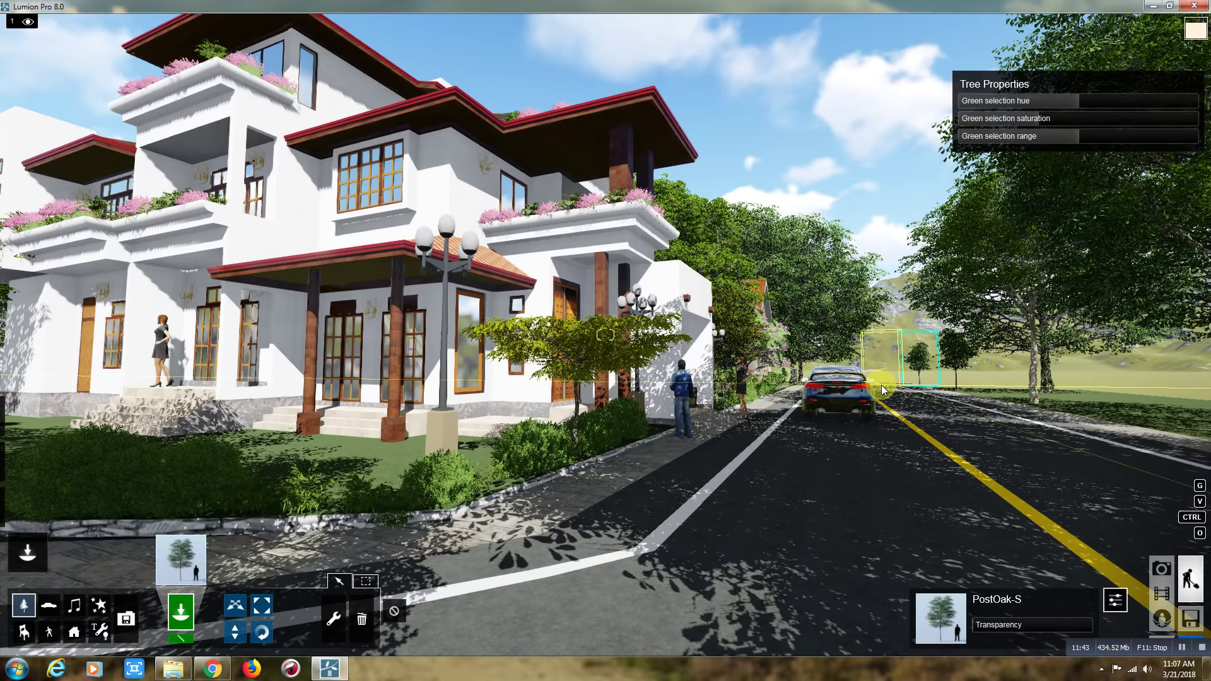
{"action": "key", "text": "w"}
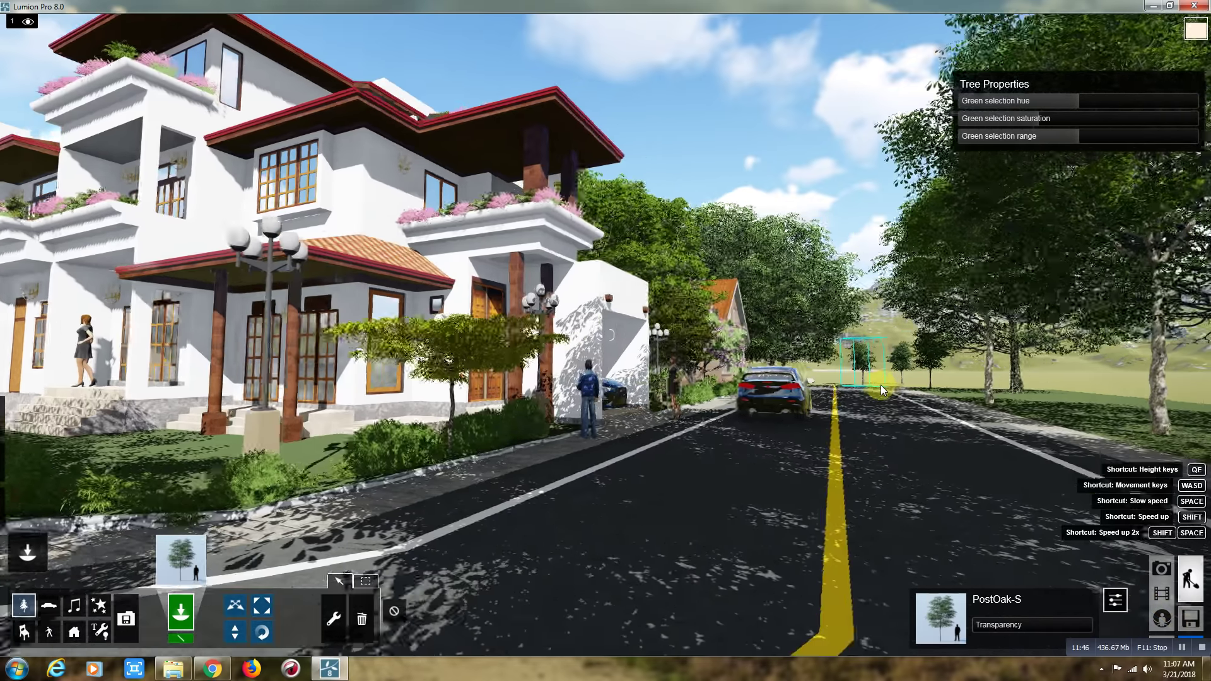
{"action": "key", "text": "d"}
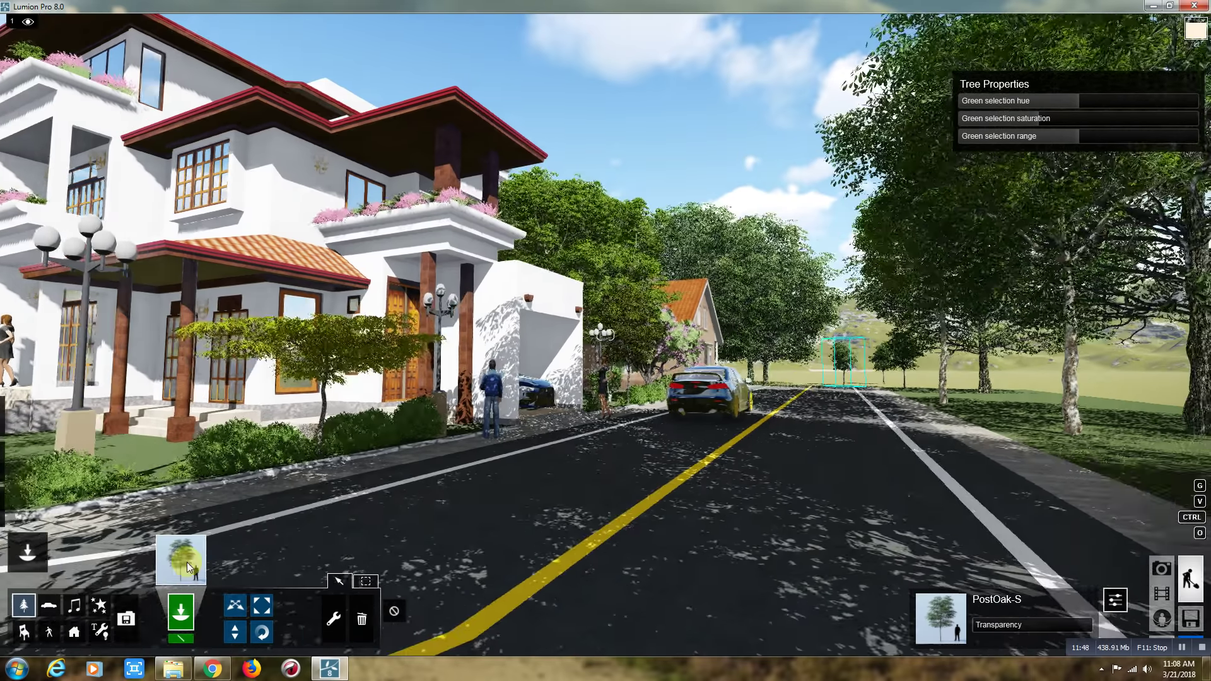
Step: Plant two WaterOak_L trees from page 6 beside the street
{"action": "left_click", "coordinate": [187, 562]}
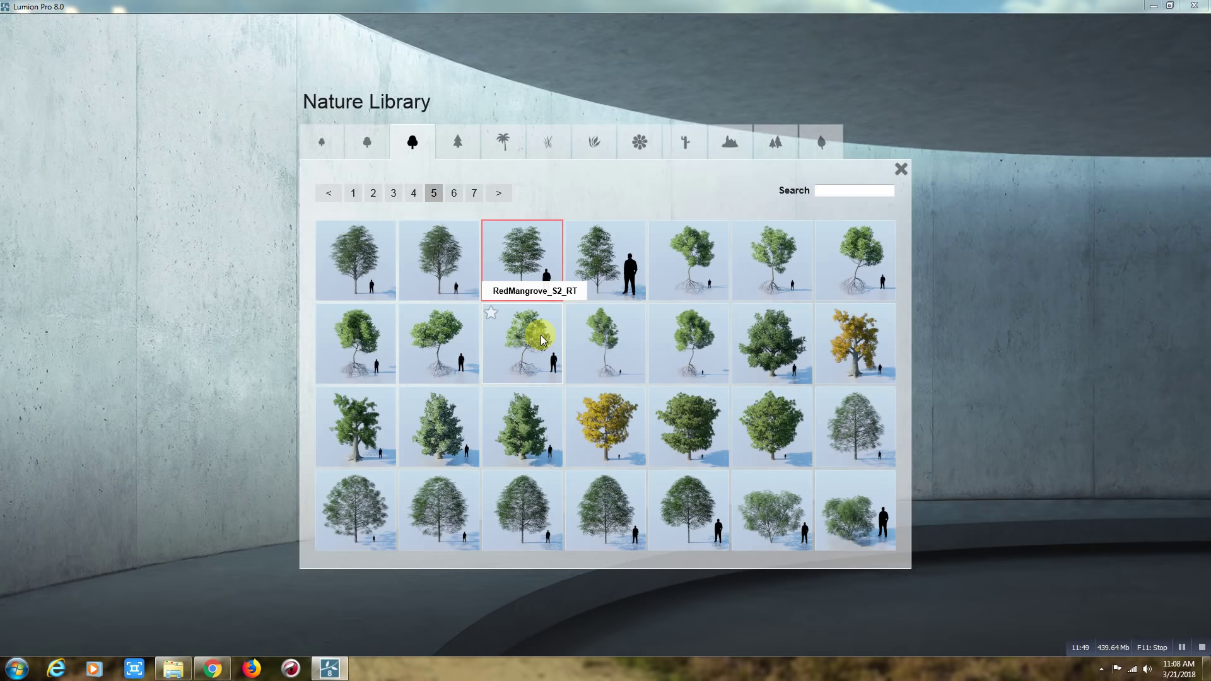
{"action": "left_click", "coordinate": [454, 192]}
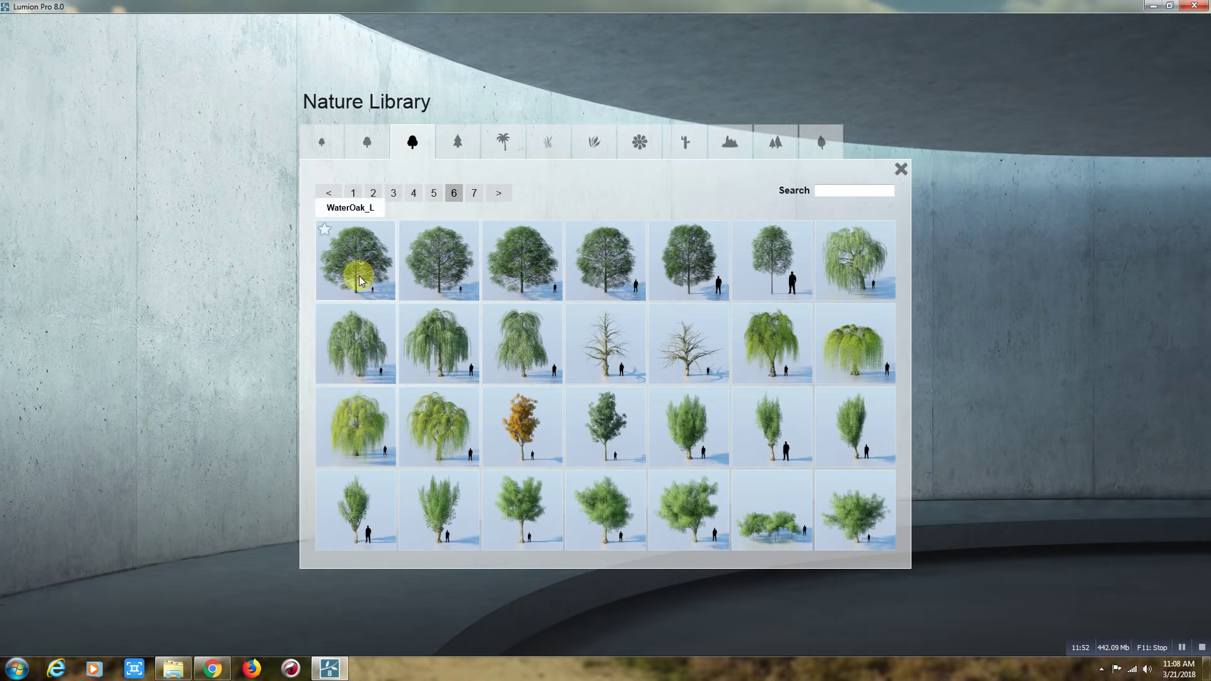
{"action": "left_click", "coordinate": [797, 395]}
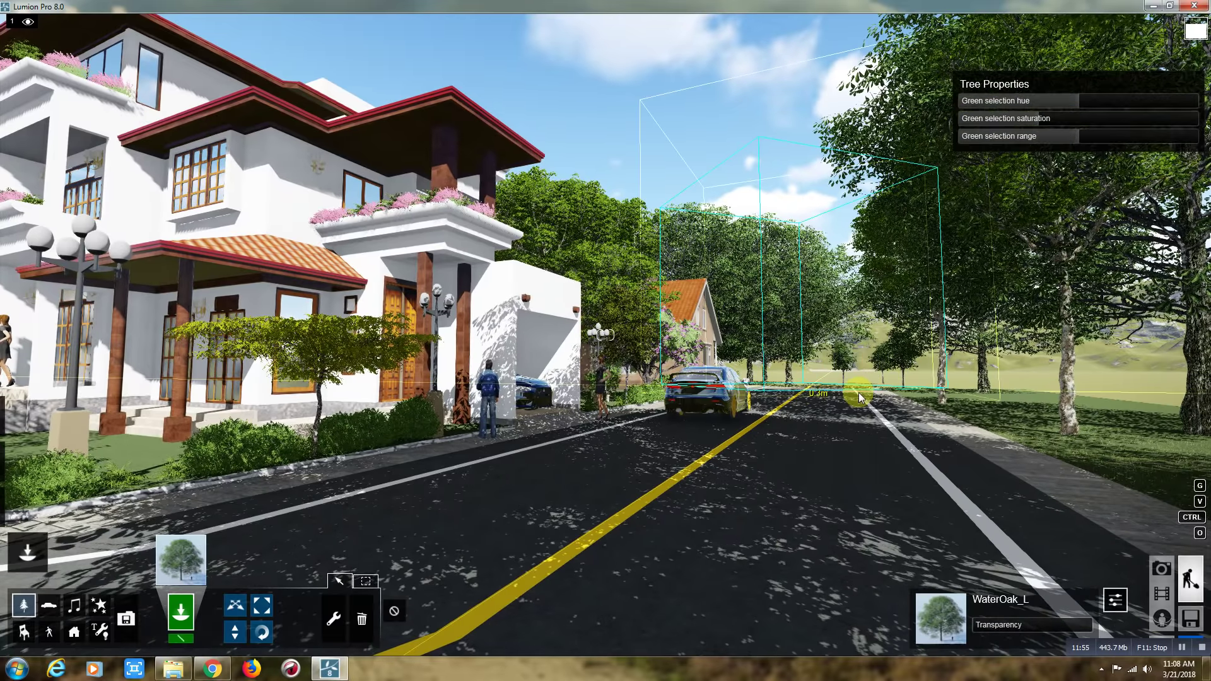
{"action": "left_click", "coordinate": [878, 398]}
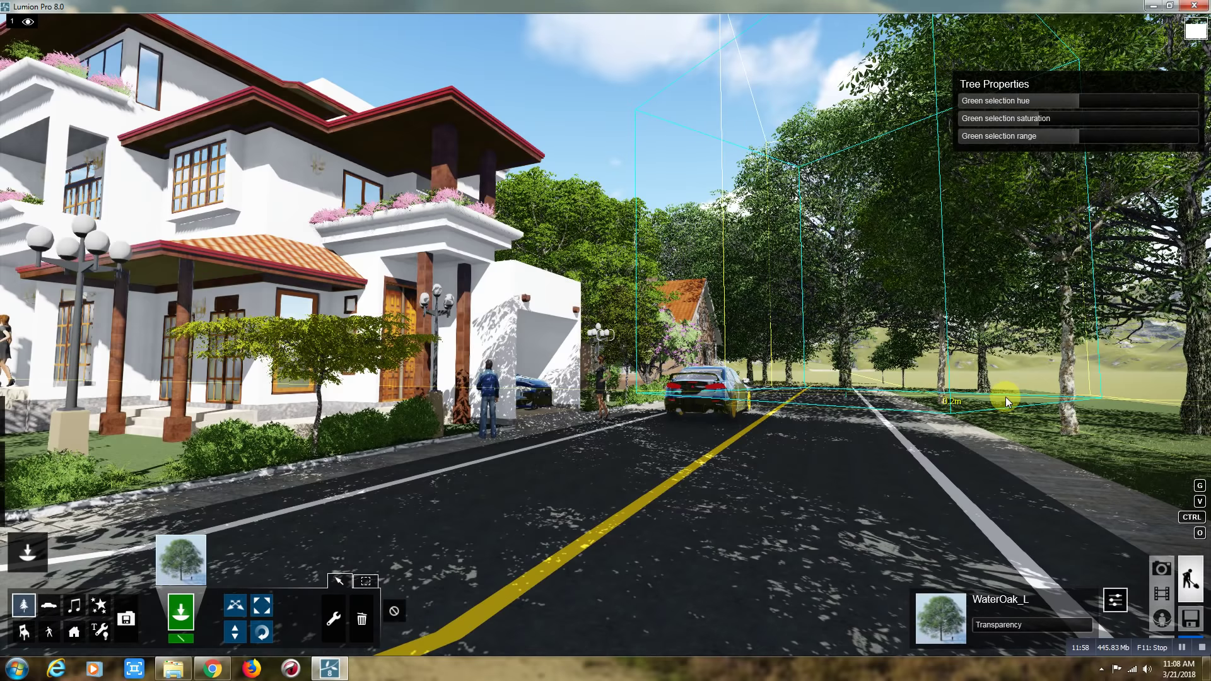
{"action": "left_click", "coordinate": [867, 392]}
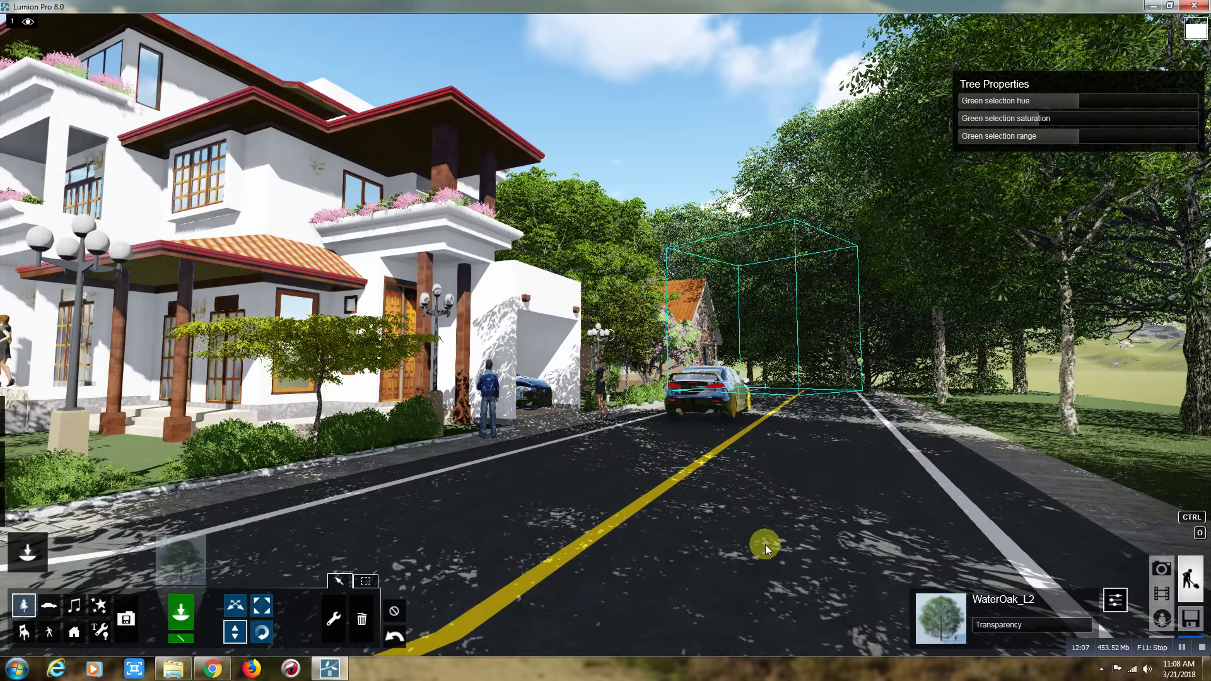
Step: Place a WaterOak tree by the road bend, lower it to the ground, and enter Photo mode
{"action": "mouse_move", "coordinate": [804, 486]}
{"action": "right_mouse_down"}
{"action": "mouse_move", "coordinate": [630, 487]}
{"action": "mouse_move", "coordinate": [536, 360]}
{"action": "right_mouse_up"}
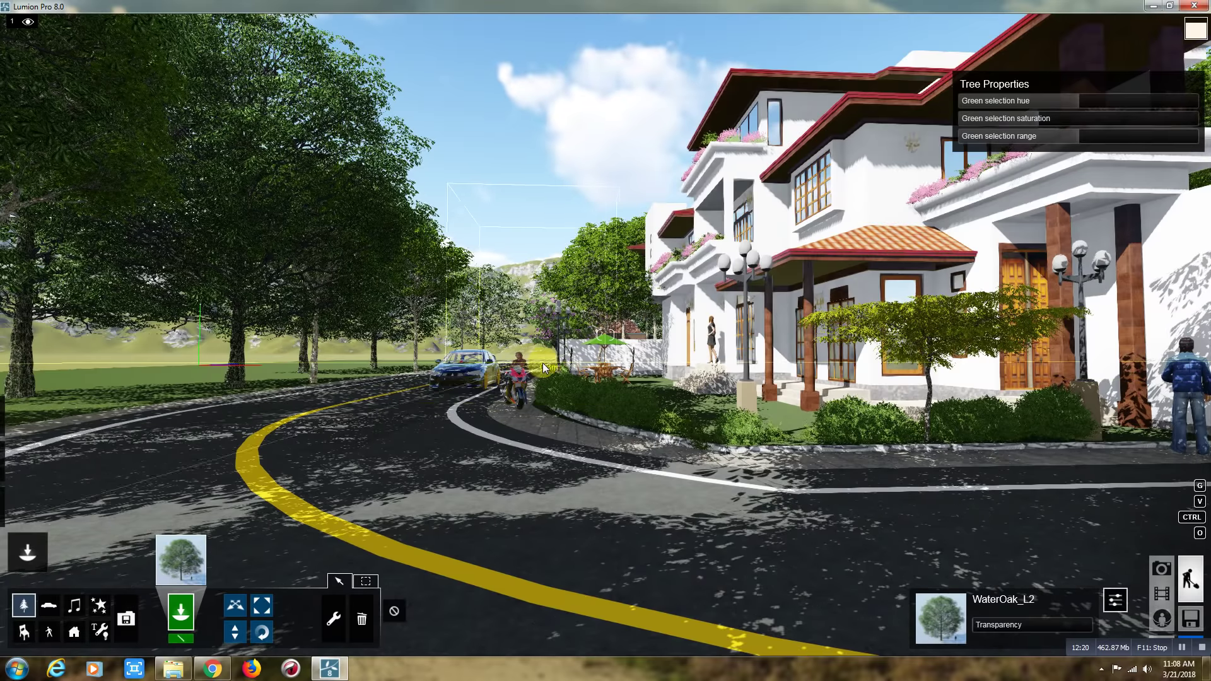
{"action": "left_click", "coordinate": [544, 362]}
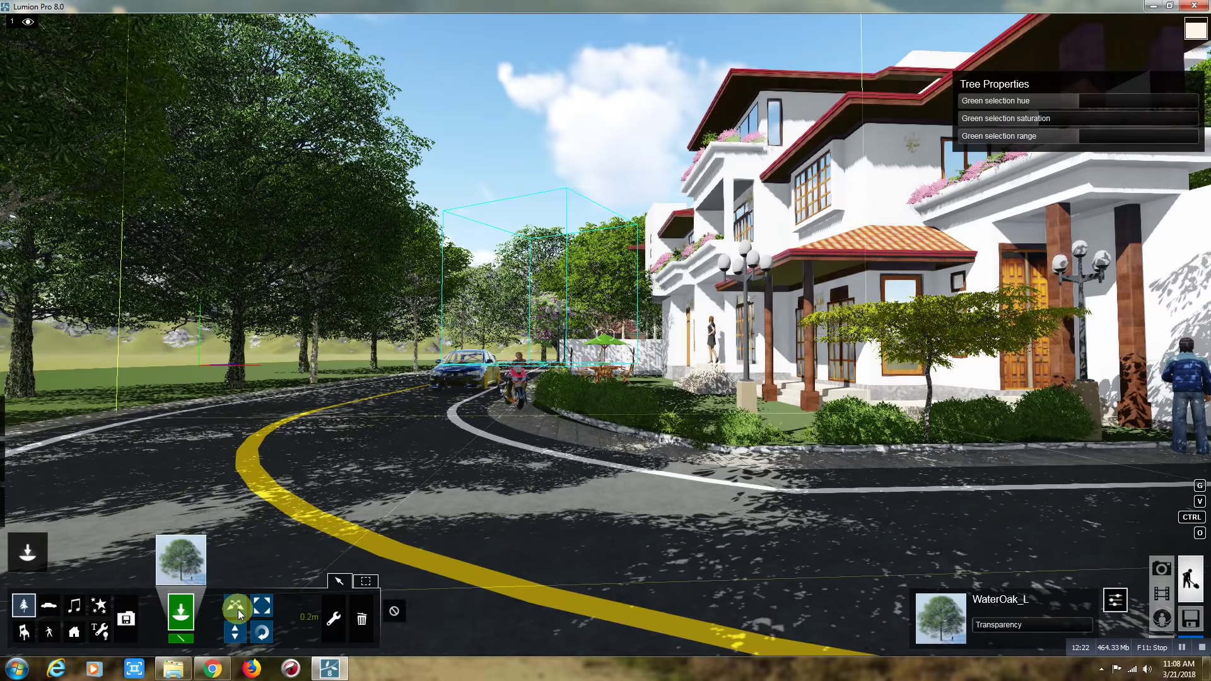
{"action": "left_click", "coordinate": [236, 632]}
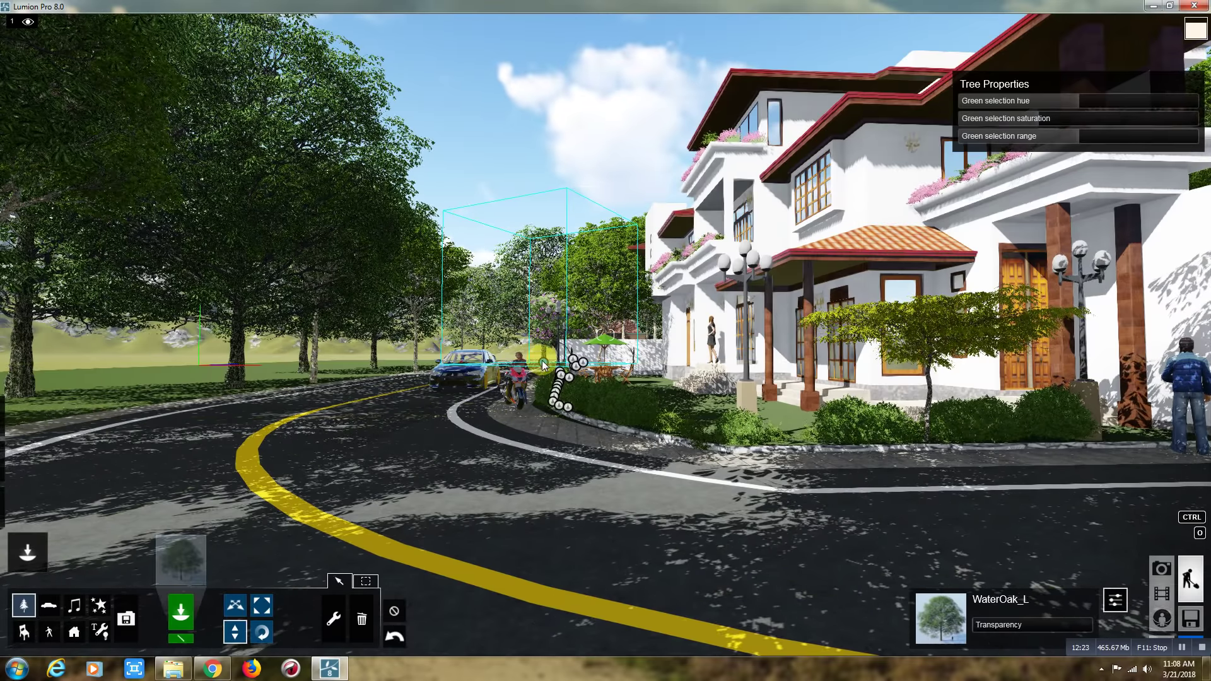
{"action": "left_click_drag", "start_coordinate": [547, 411], "coordinate": [543, 626]}
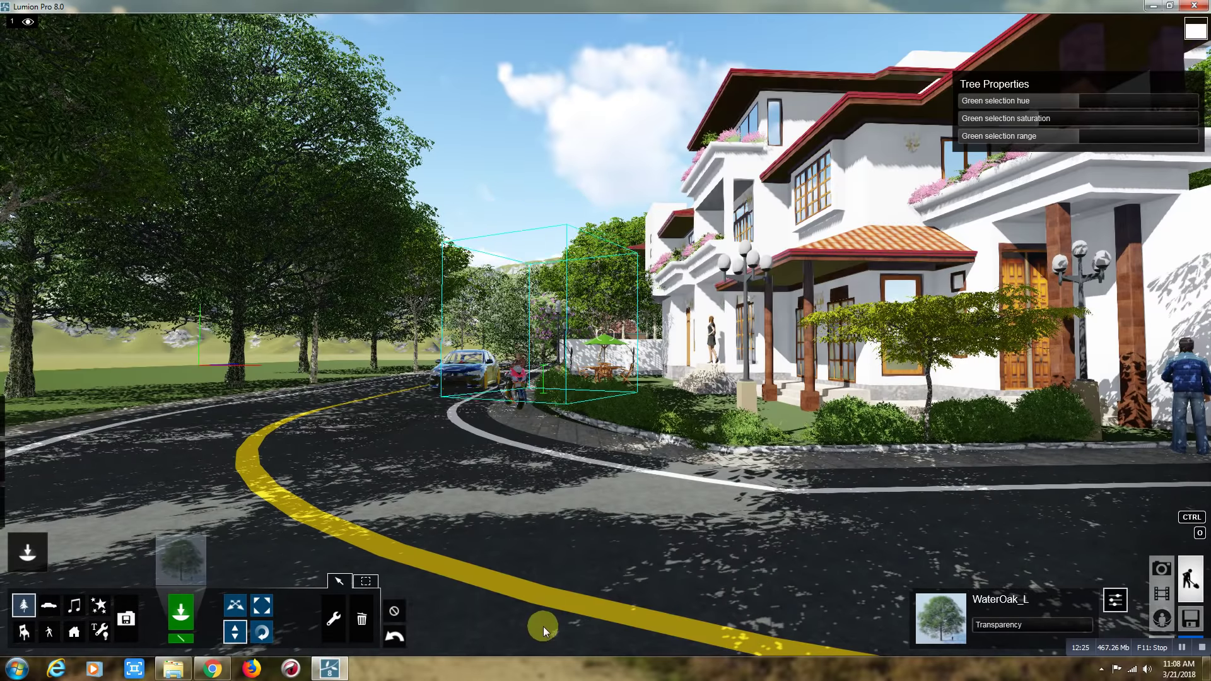
{"action": "left_click", "coordinate": [1161, 568]}
Step: Starting from Photo - 1, pull the camera back to a wider, lower framing and save it as Photo - 2
{"action": "left_click", "coordinate": [87, 574]}
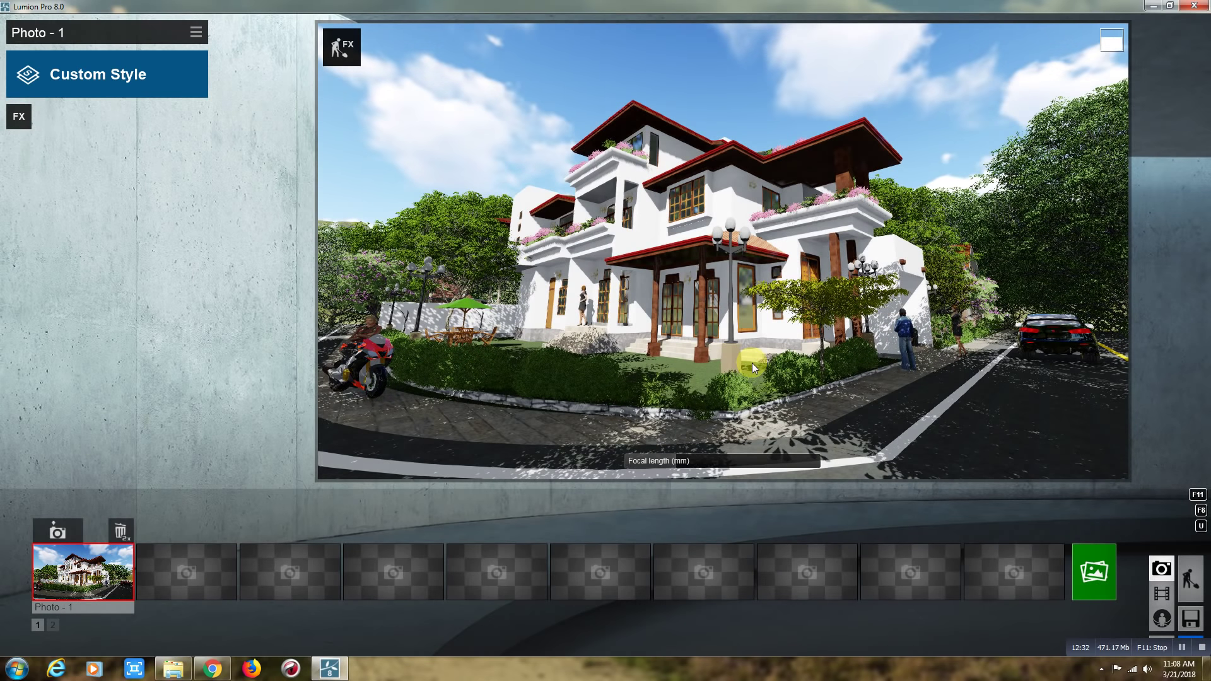
{"action": "key", "text": "s"}
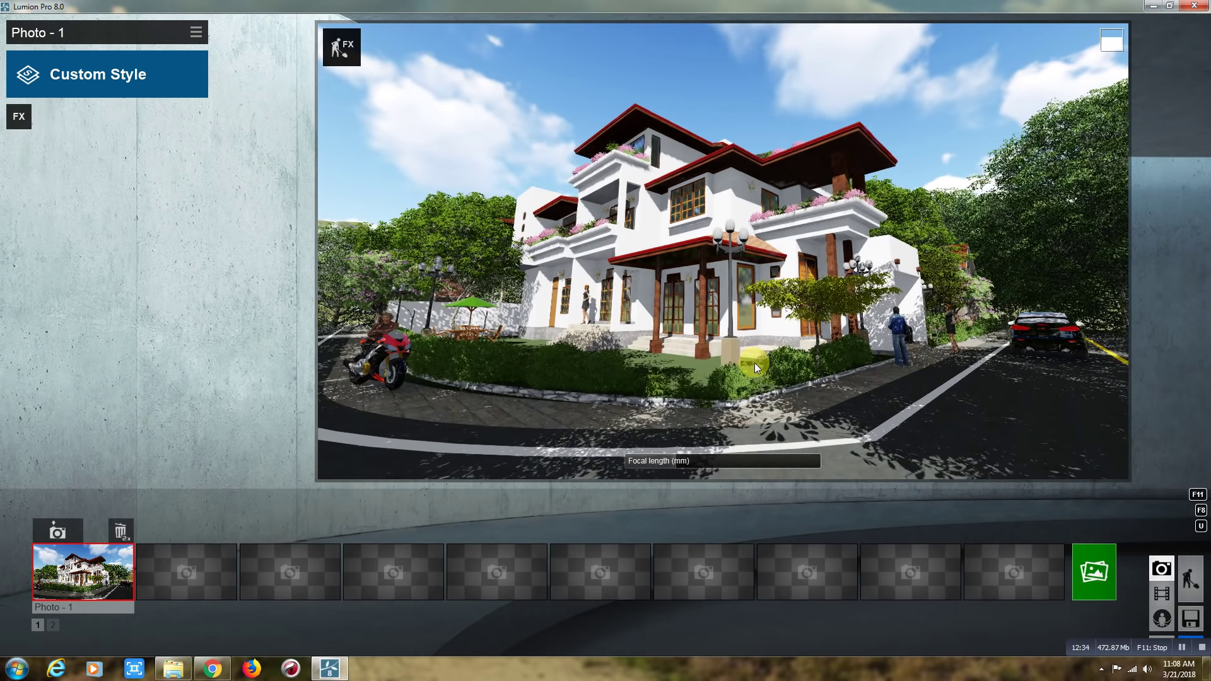
{"action": "mouse_move", "coordinate": [754, 362]}
{"action": "right_mouse_down"}
{"action": "mouse_move", "coordinate": [725, 361]}
{"action": "mouse_move", "coordinate": [755, 362]}
{"action": "right_mouse_up"}
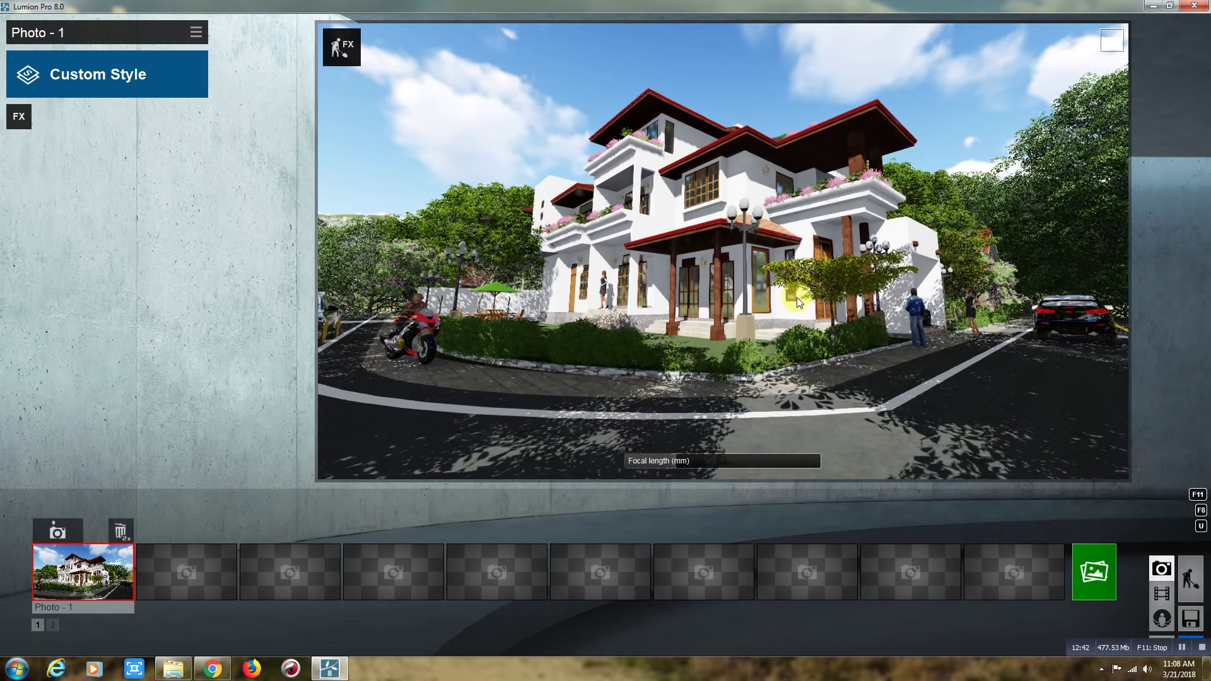
{"action": "right_click_drag", "start_coordinate": [785, 317], "coordinate": [784, 321]}
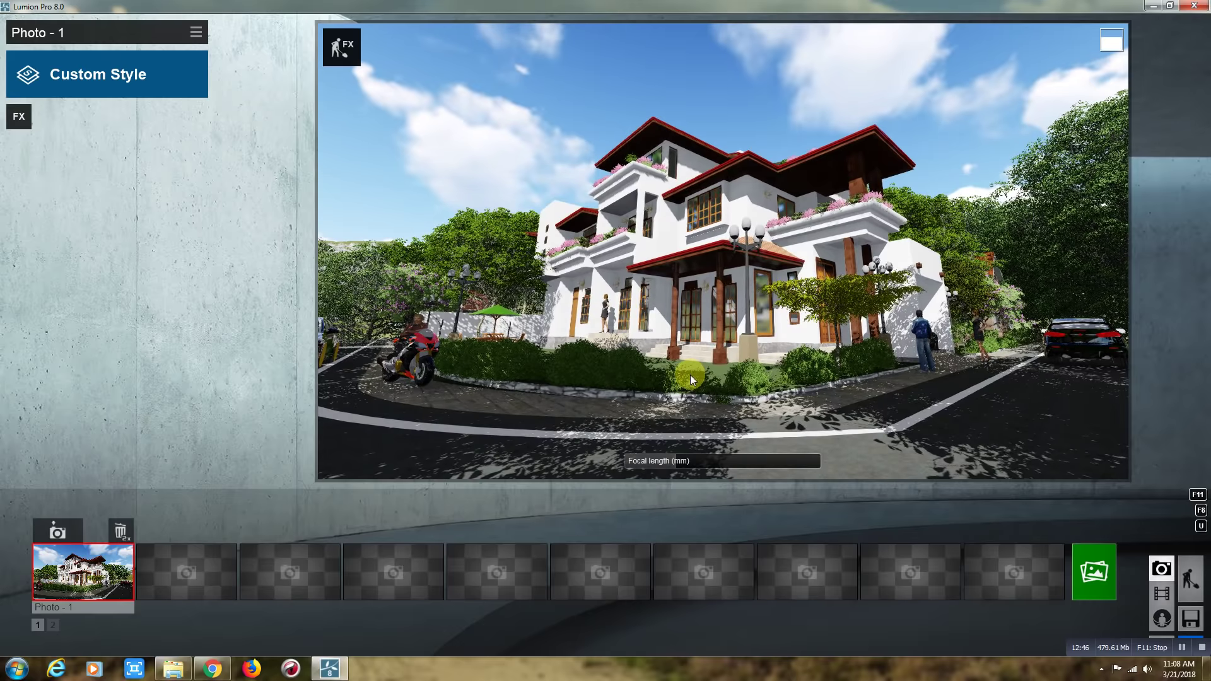
{"action": "key", "text": "ctrl+2"}
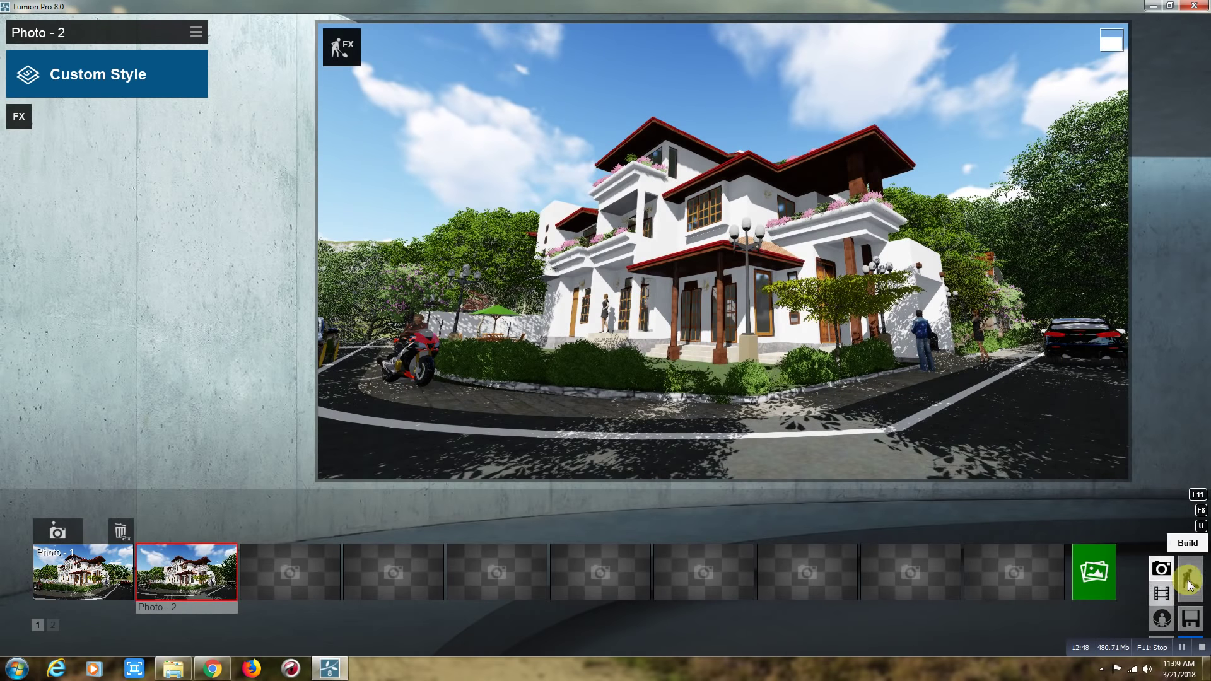
Step: In Build mode, browse the Nature Library's Leaf-Small trees to page 4
{"action": "left_click", "coordinate": [777, 437]}
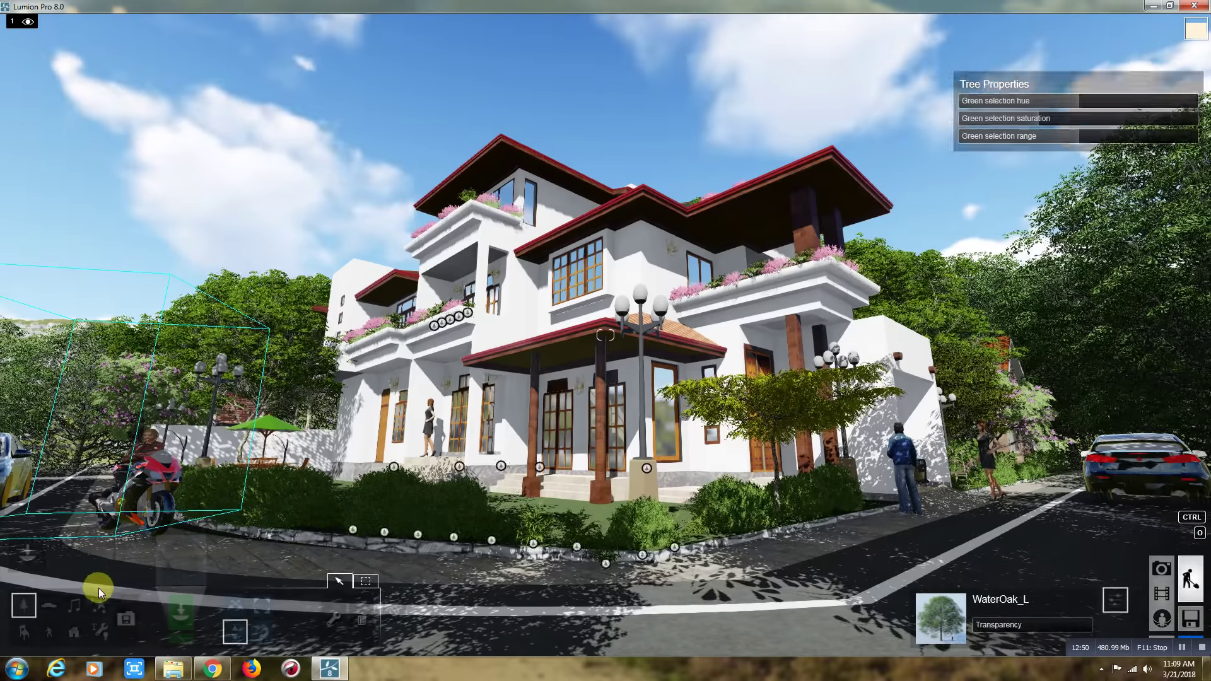
{"action": "left_click", "coordinate": [191, 558]}
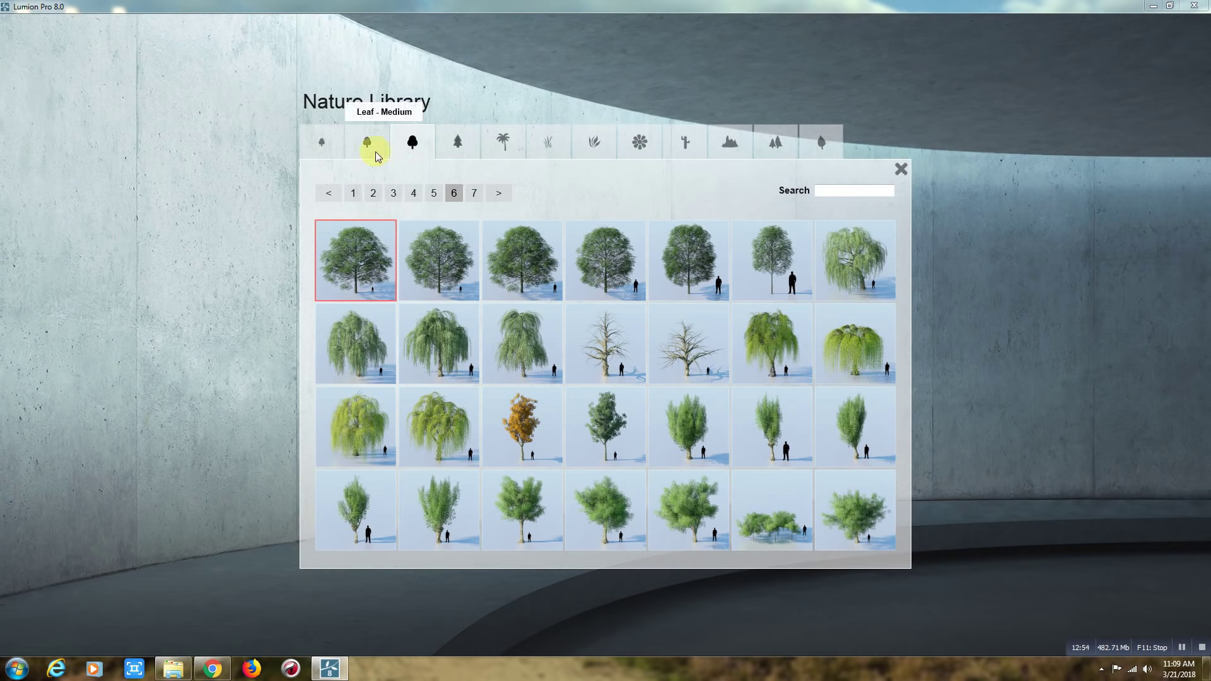
{"action": "left_click", "coordinate": [374, 151]}
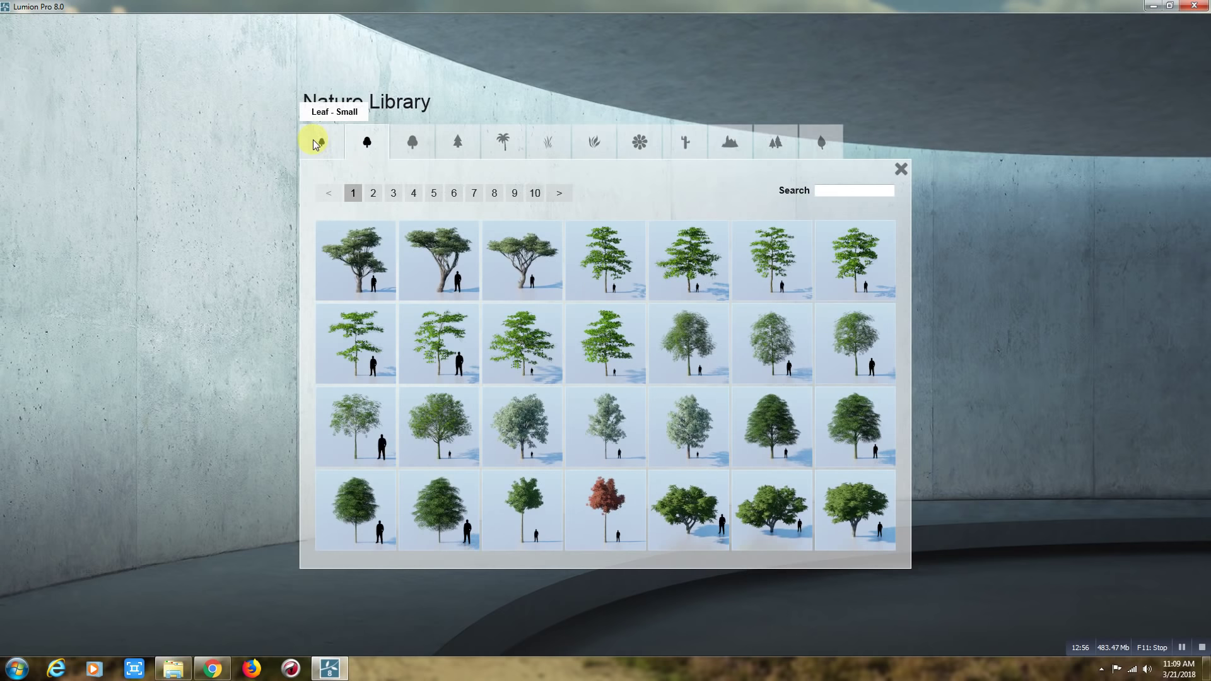
{"action": "left_click", "coordinate": [314, 141]}
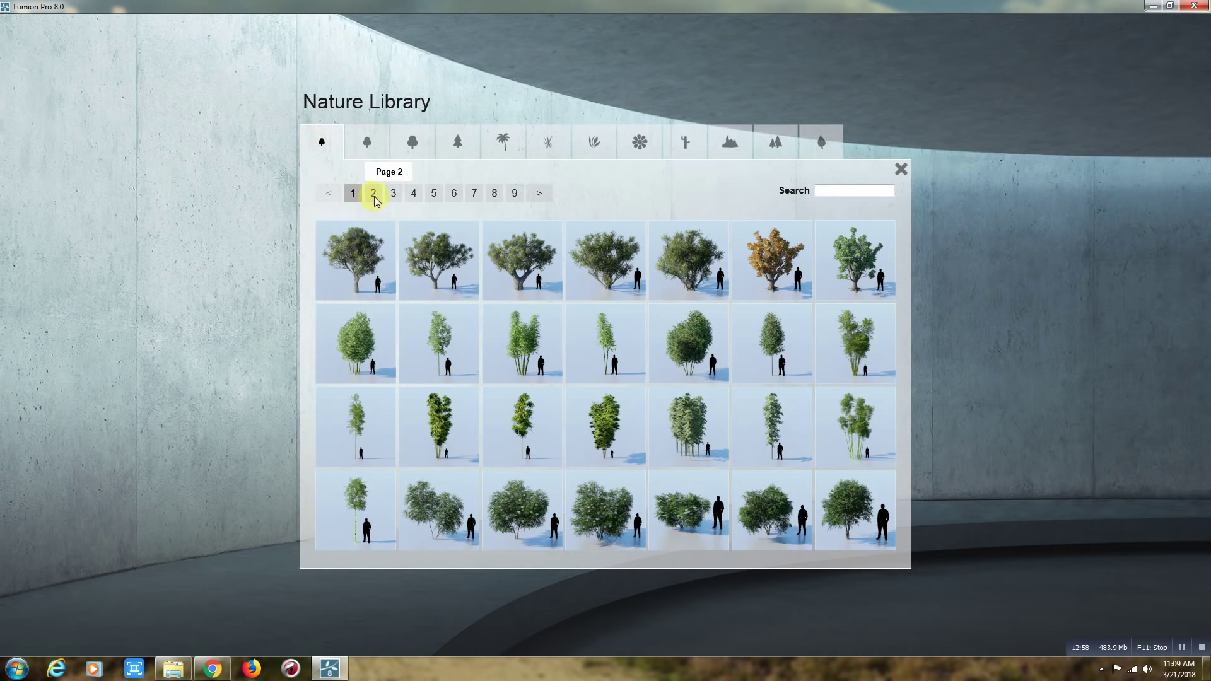
{"action": "left_click", "coordinate": [410, 199]}
{"action": "left_click", "coordinate": [410, 199]}
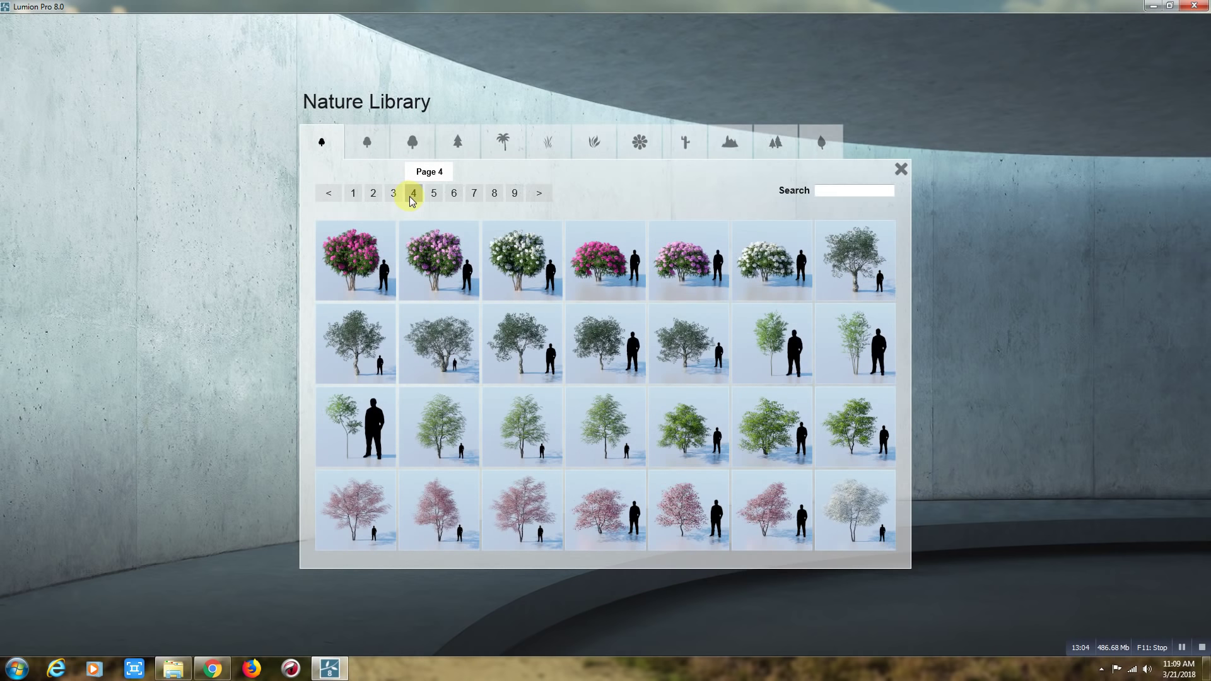
{"action": "mouse_move", "coordinate": [355, 426]}
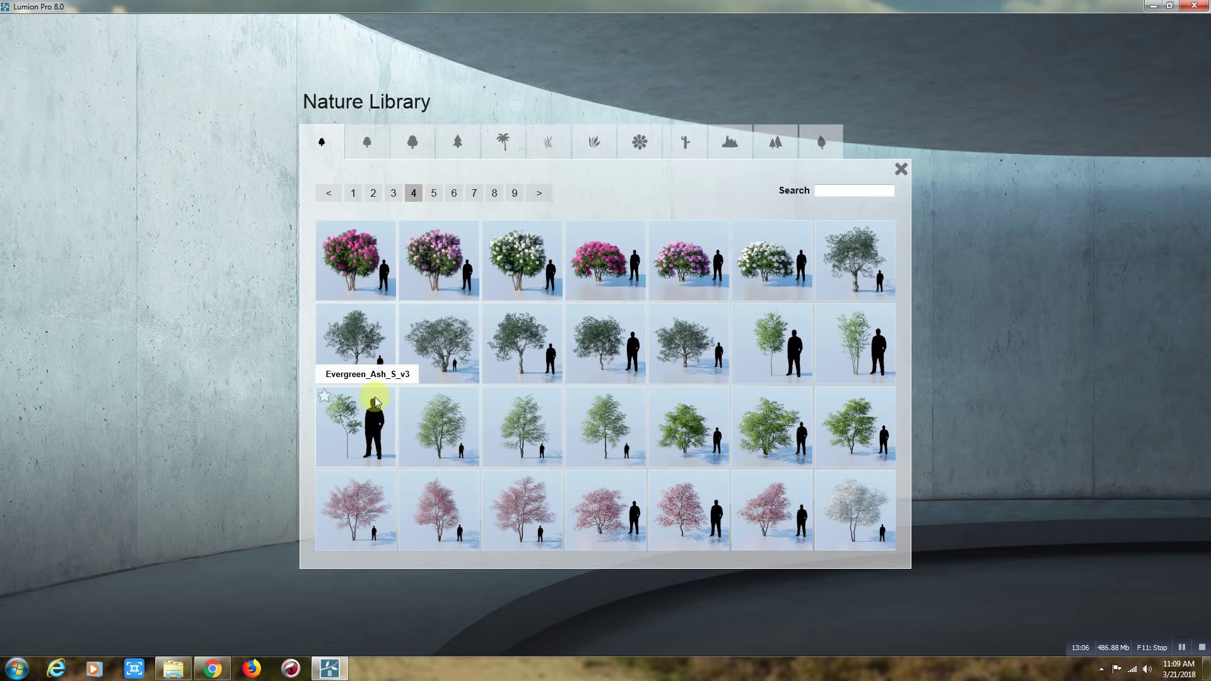
Step: Plant two Evergreen_Ash_S_v3 trees in the front garden, one at the lawn's left end
{"action": "left_click", "coordinate": [628, 465]}
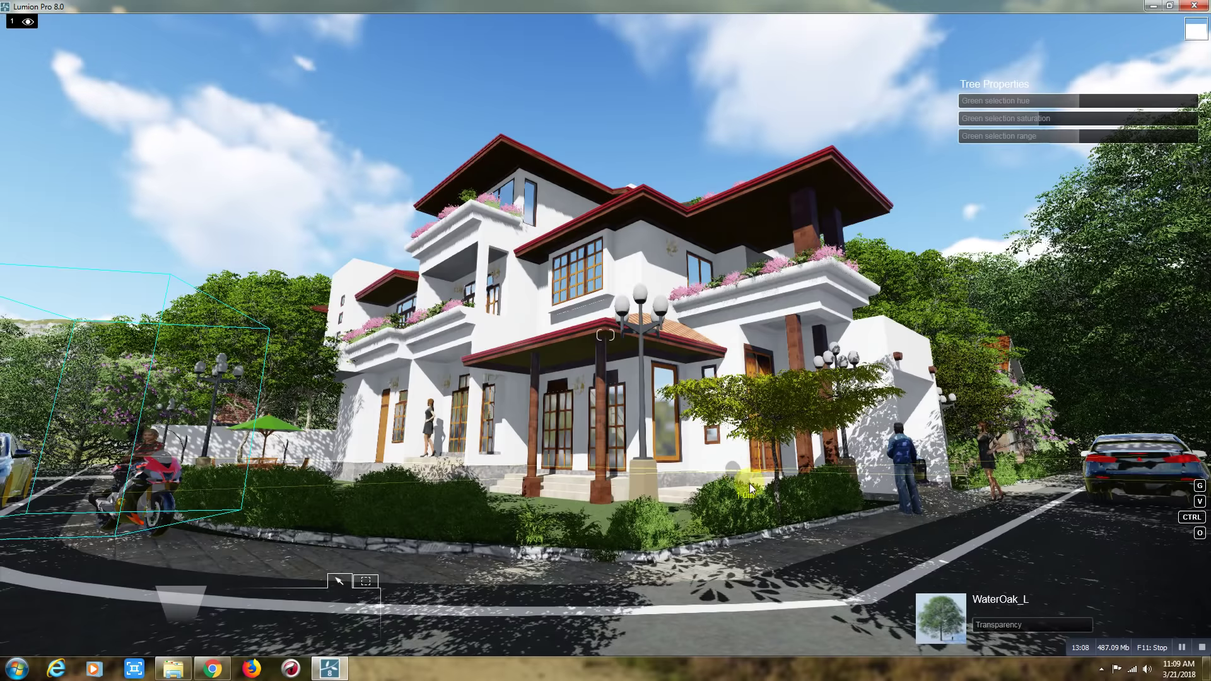
{"action": "left_click", "coordinate": [690, 542]}
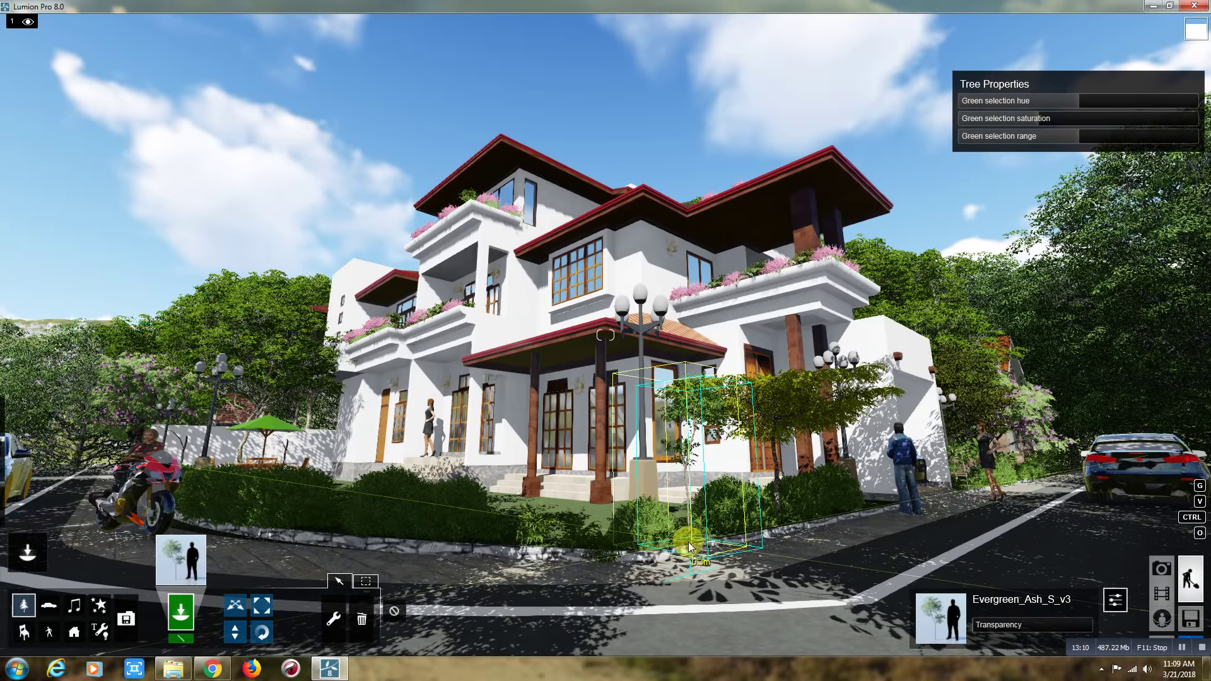
{"action": "left_click", "coordinate": [320, 530]}
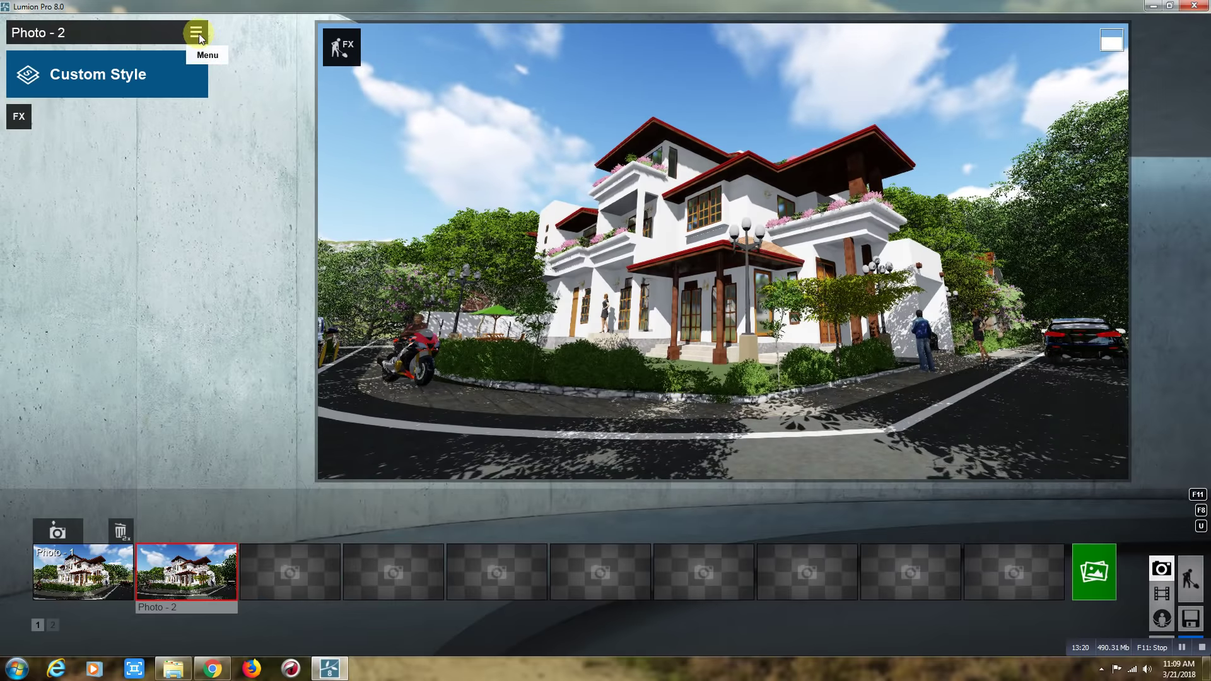
Step: Load the GI plus.lme preset from the lumion effects folder into Photo - 2's style
{"action": "left_click", "coordinate": [198, 33]}
{"action": "left_click", "coordinate": [226, 48]}
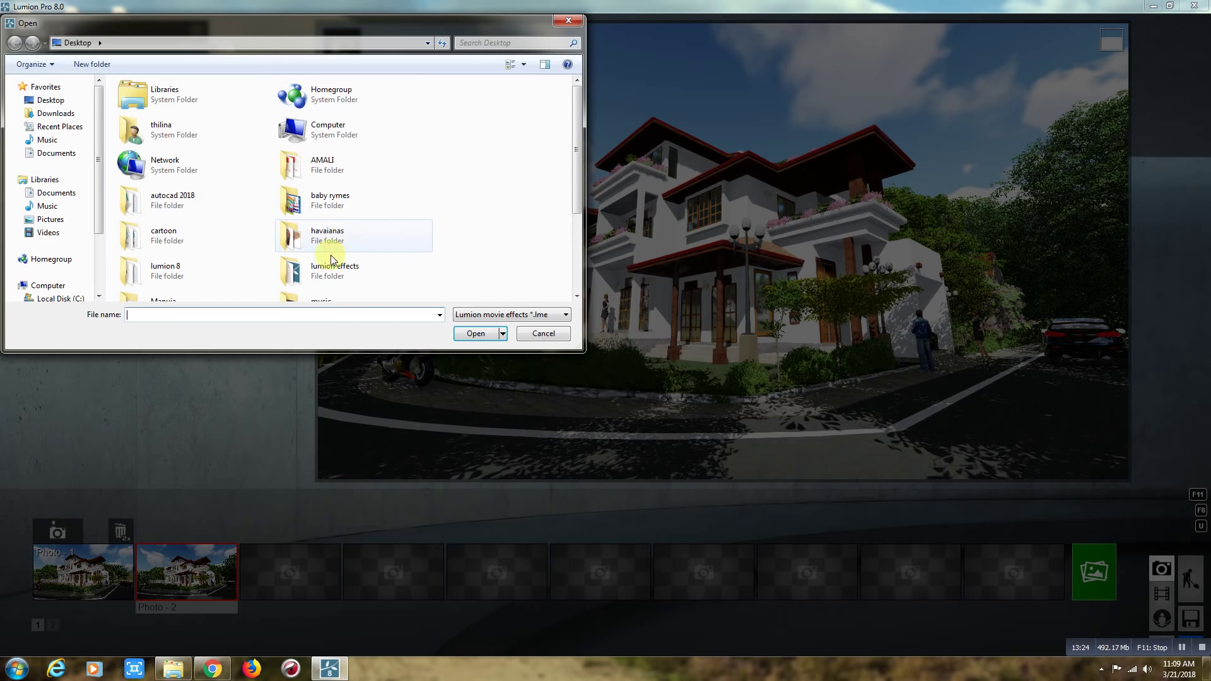
{"action": "double_click", "coordinate": [315, 268]}
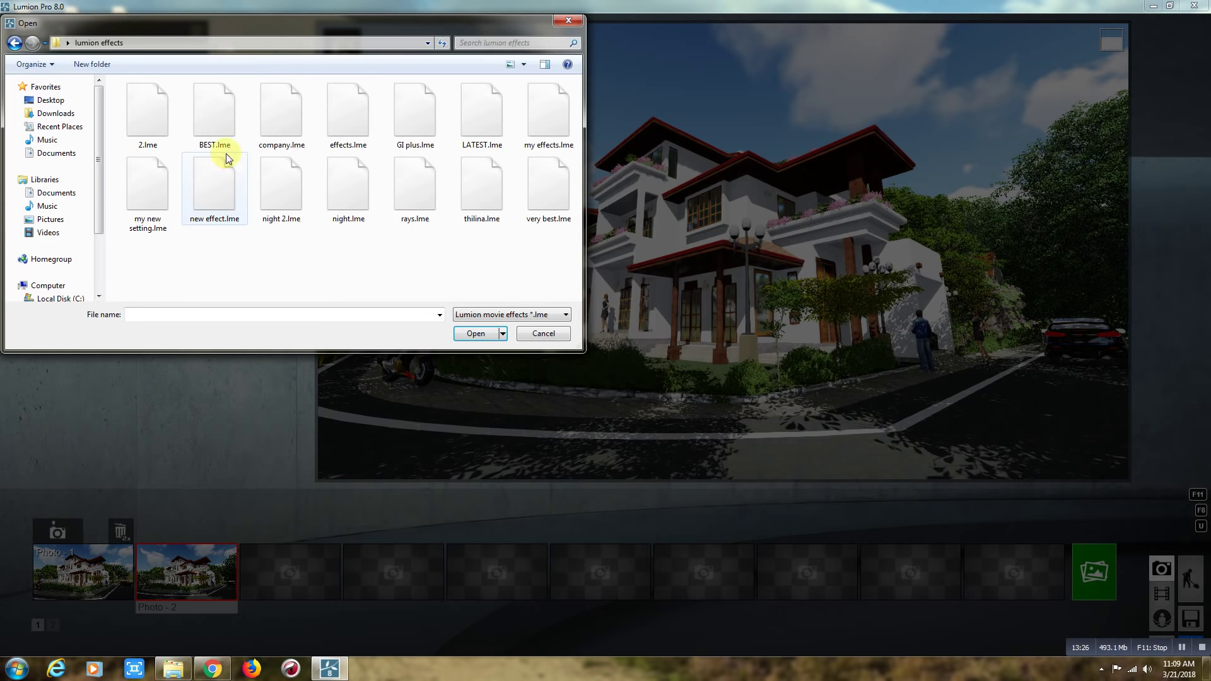
{"action": "left_click", "coordinate": [406, 119]}
{"action": "double_click", "coordinate": [407, 118]}
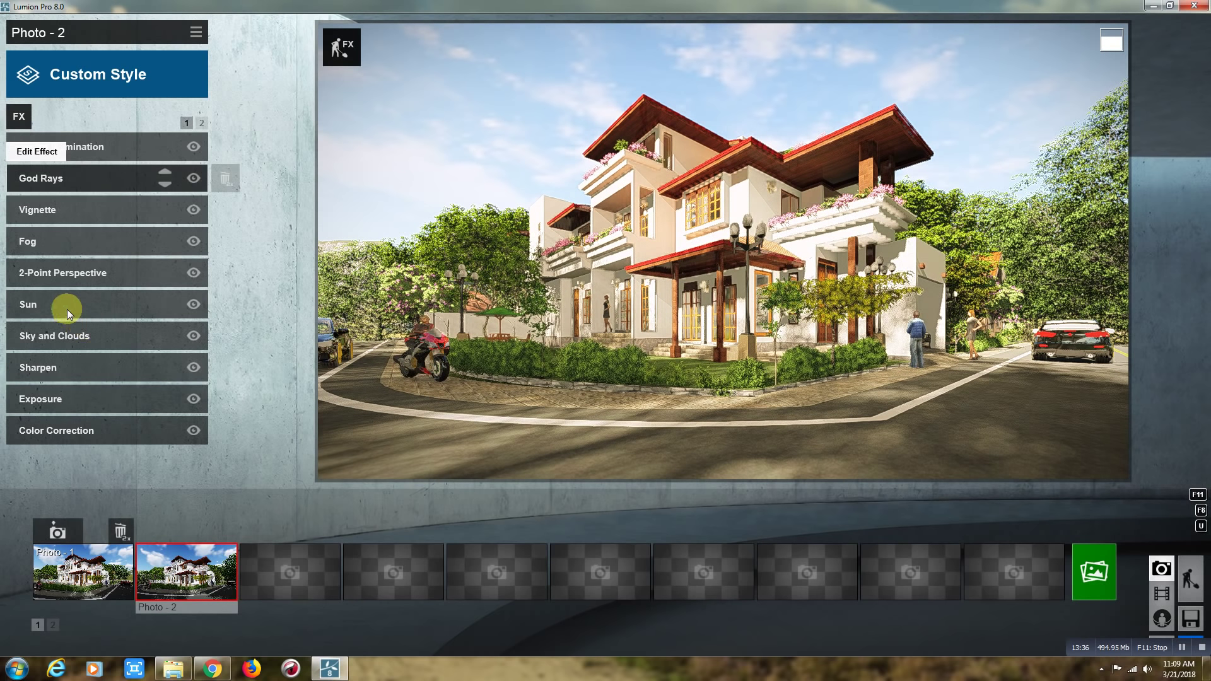
{"action": "mouse_move", "coordinate": [100, 304]}
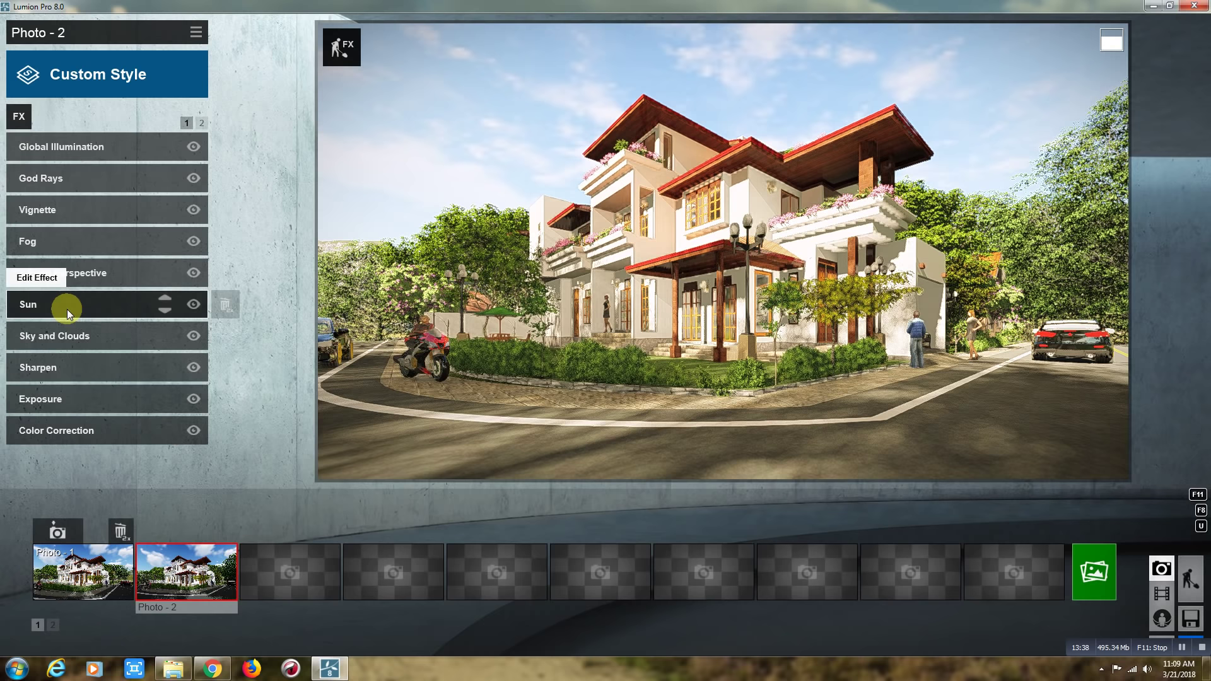
Step: Set the Sun effect's height to 0.3 and rotate its heading to shift the shadows
{"action": "left_click", "coordinate": [67, 309]}
{"action": "left_click_drag", "start_coordinate": [177, 187], "coordinate": [157, 187]}
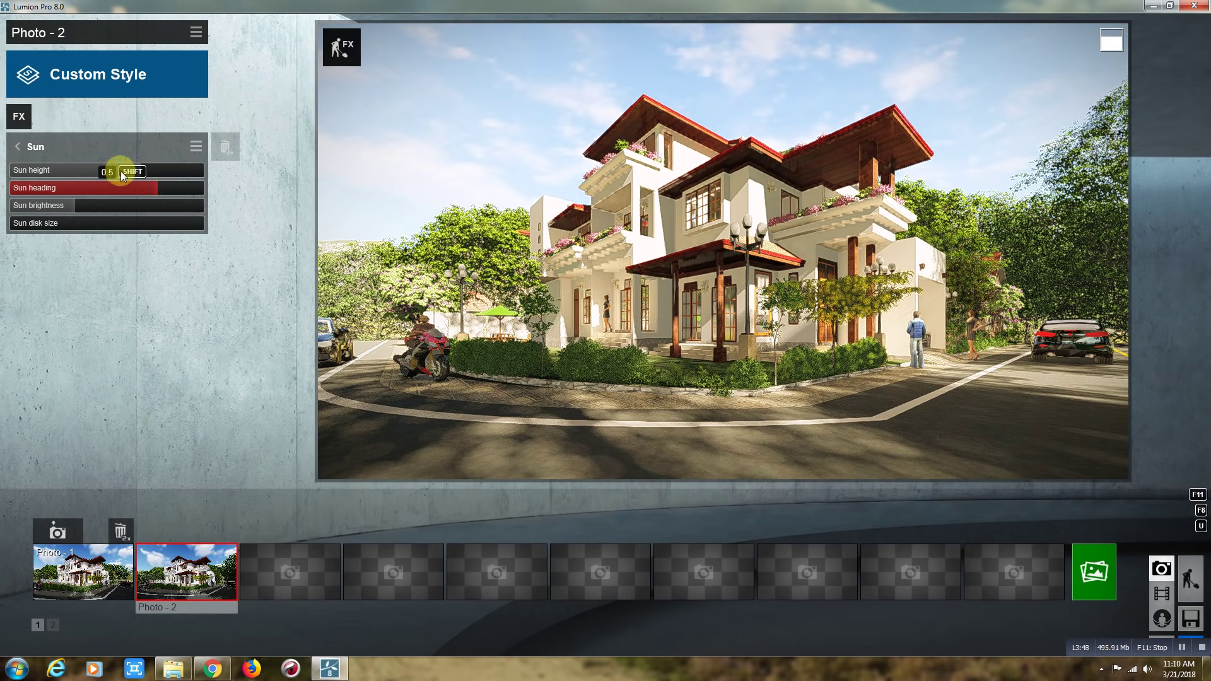
{"action": "left_click", "coordinate": [86, 168]}
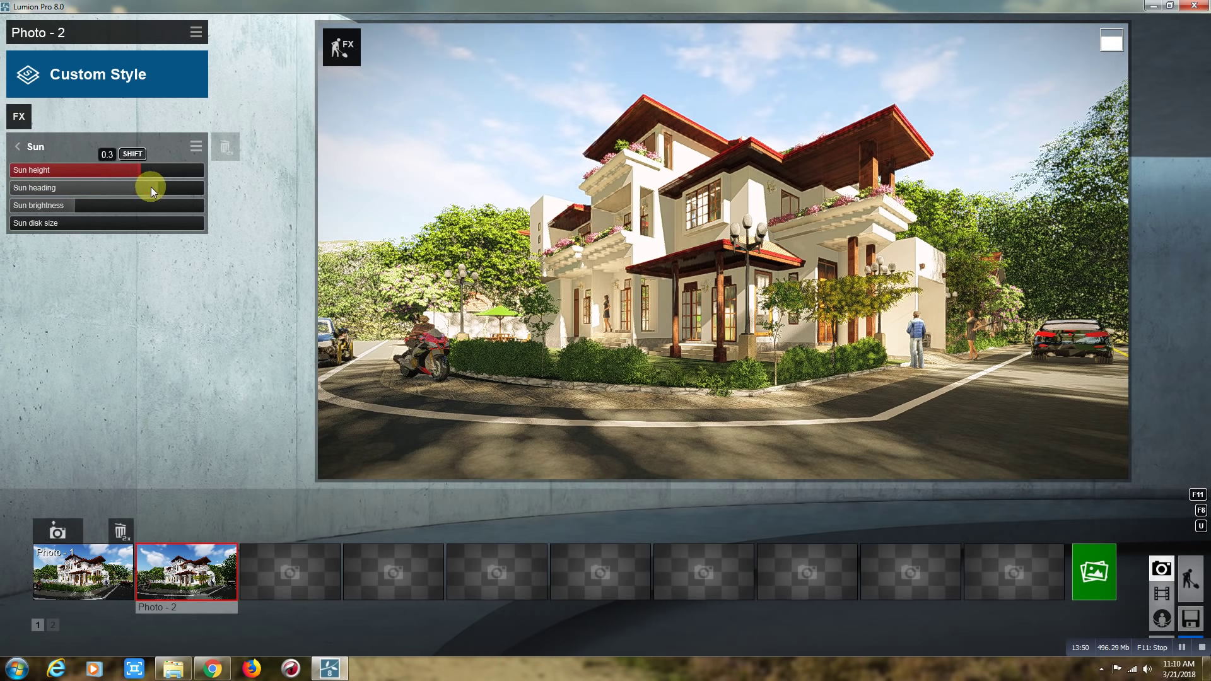
{"action": "left_click_drag", "start_coordinate": [134, 189], "coordinate": [66, 191]}
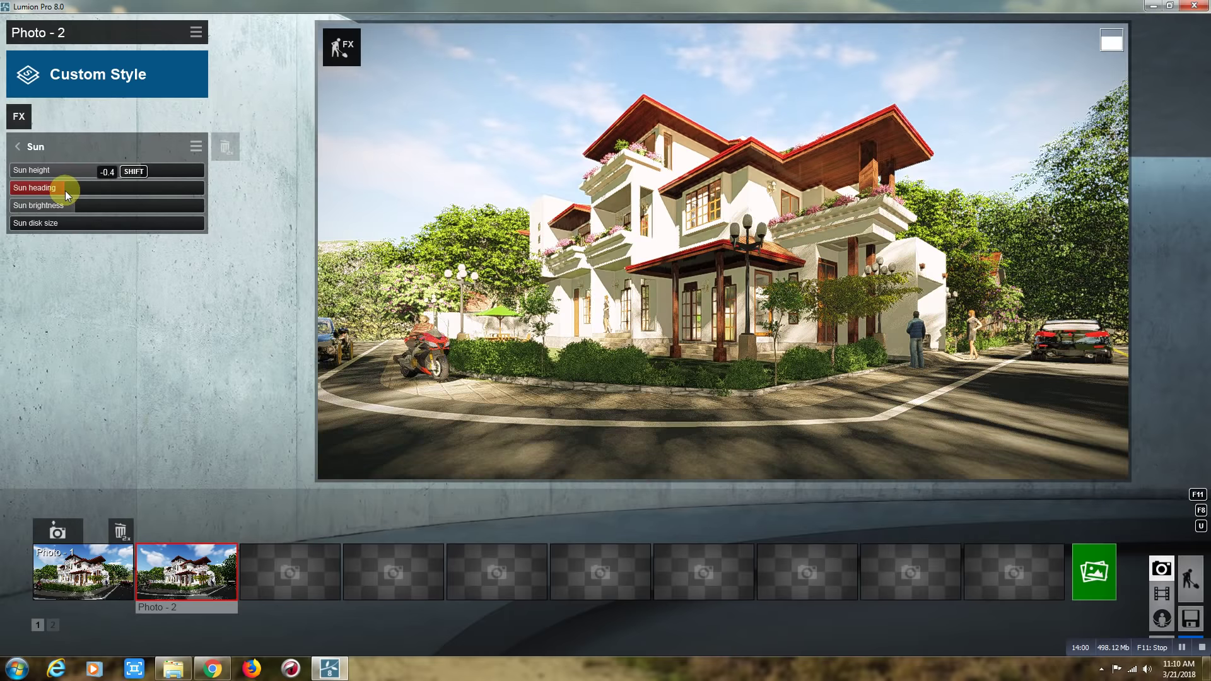
{"action": "left_click", "coordinate": [177, 188]}
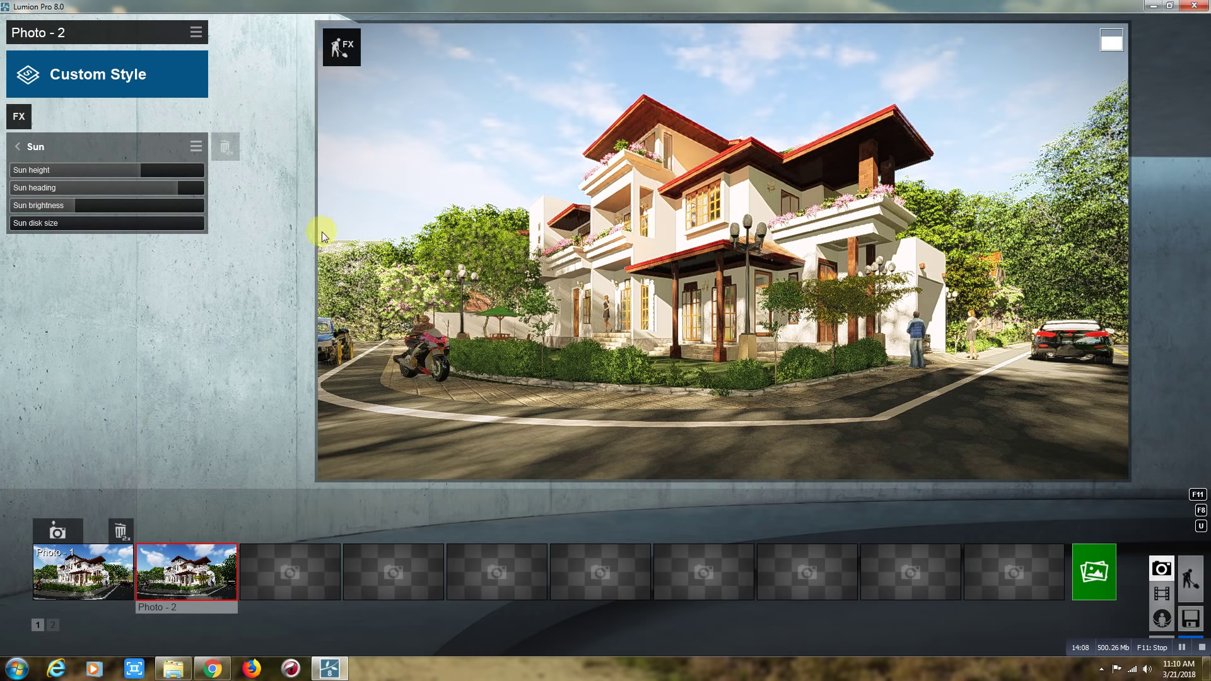
{"action": "left_click", "coordinate": [17, 143]}
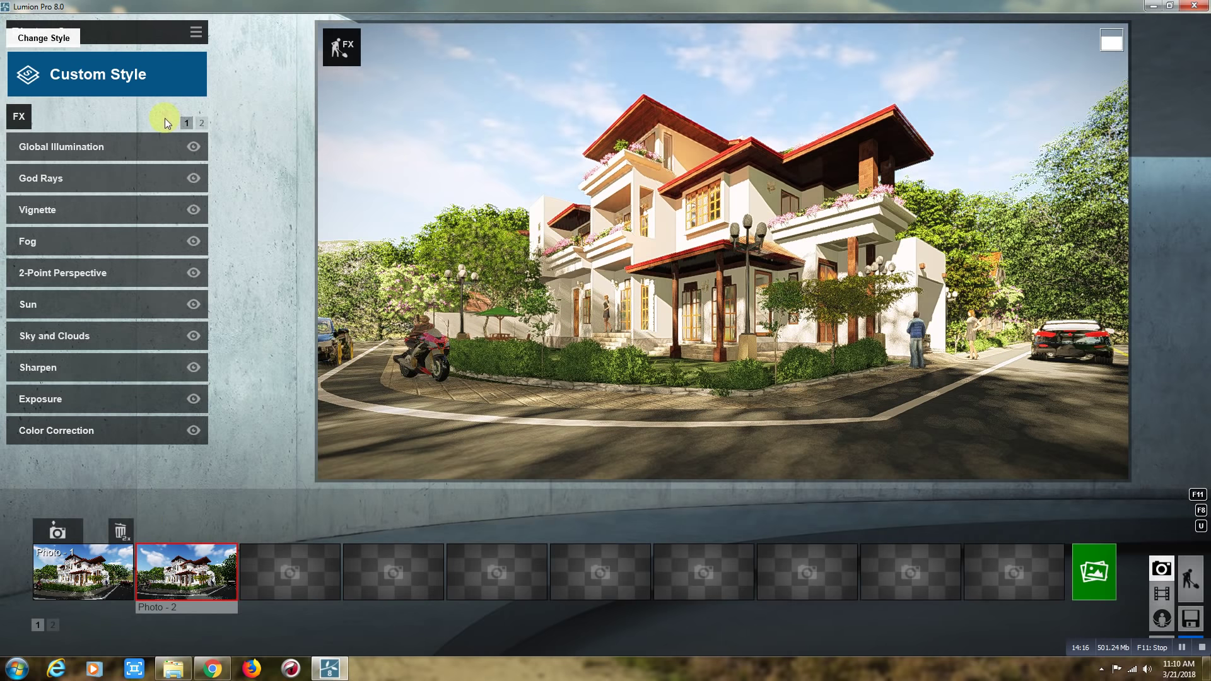
Step: Lower the Global Illumination sun amount to 376.0
{"action": "left_click", "coordinate": [201, 123]}
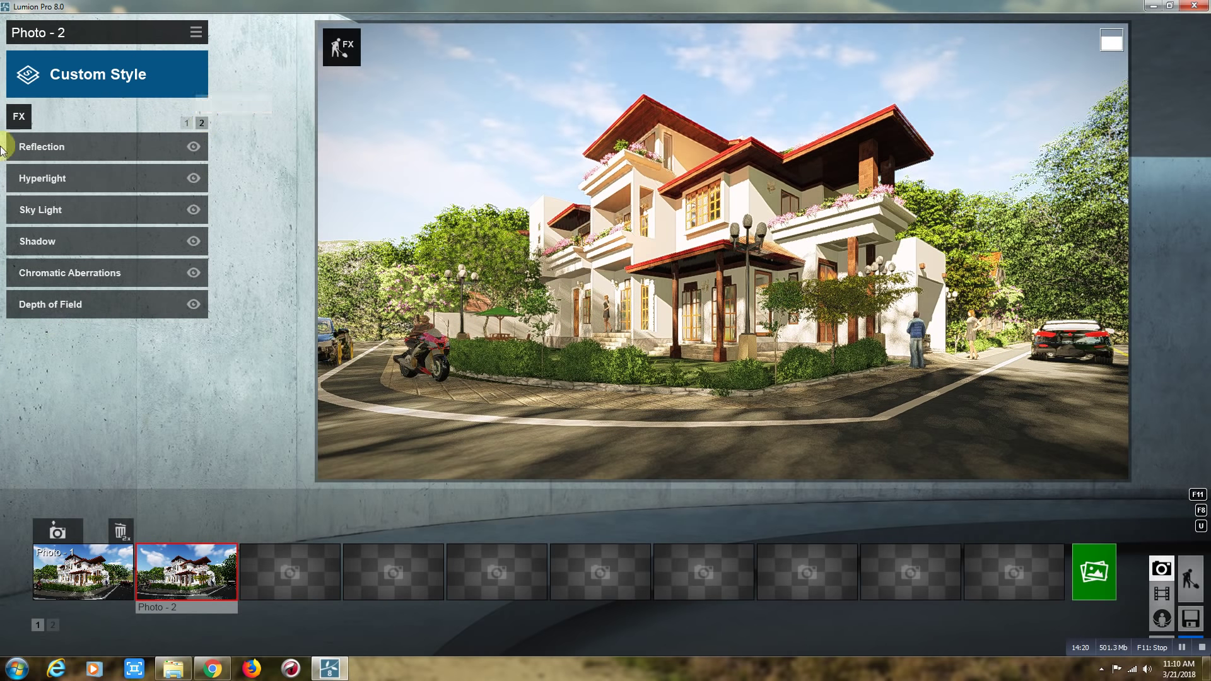
{"action": "left_click", "coordinate": [187, 123]}
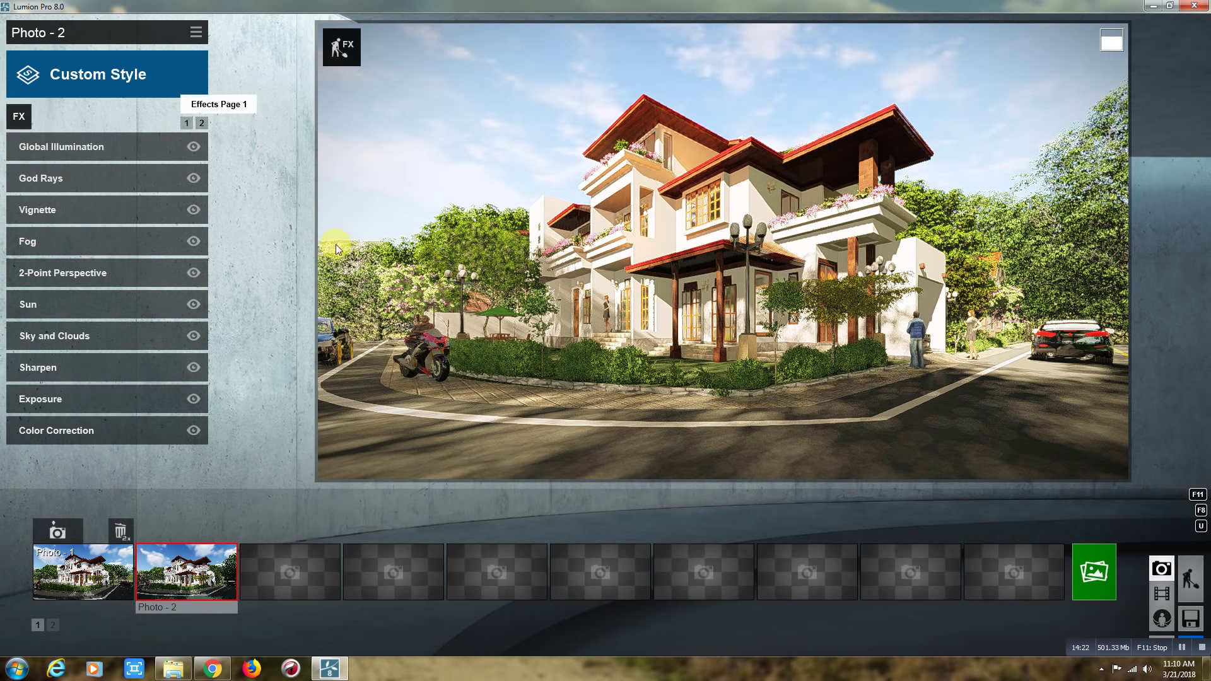
{"action": "left_click", "coordinate": [86, 151]}
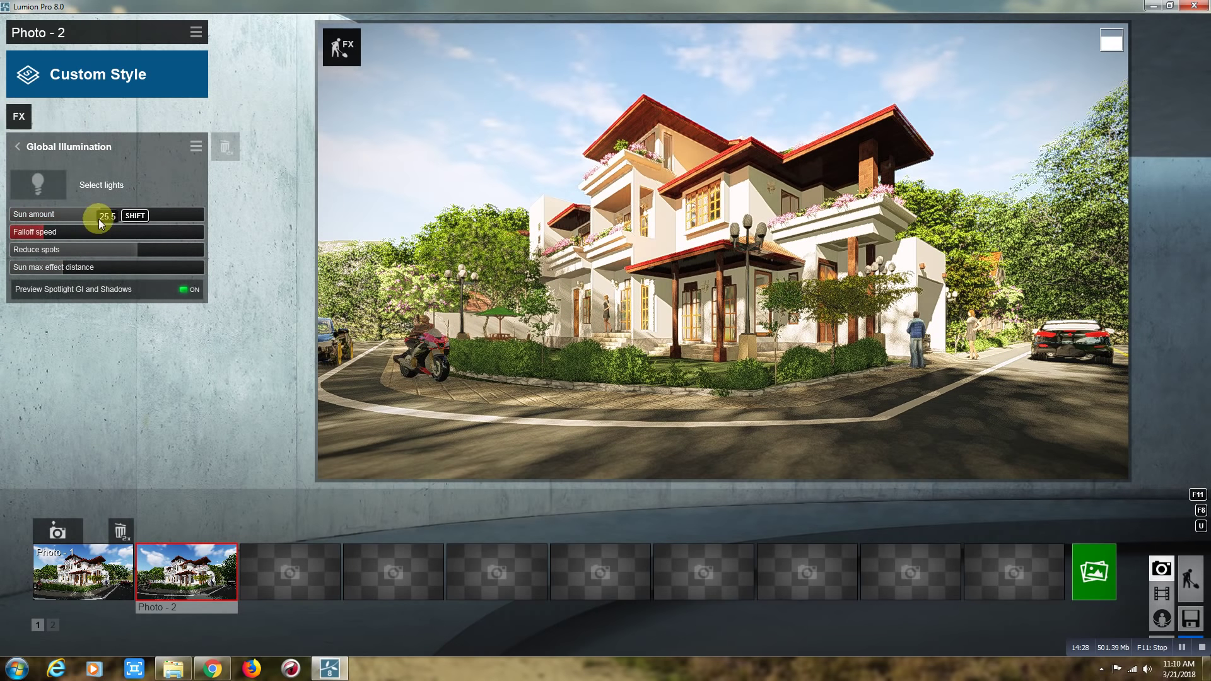
{"action": "left_click_drag", "start_coordinate": [63, 218], "coordinate": [96, 215]}
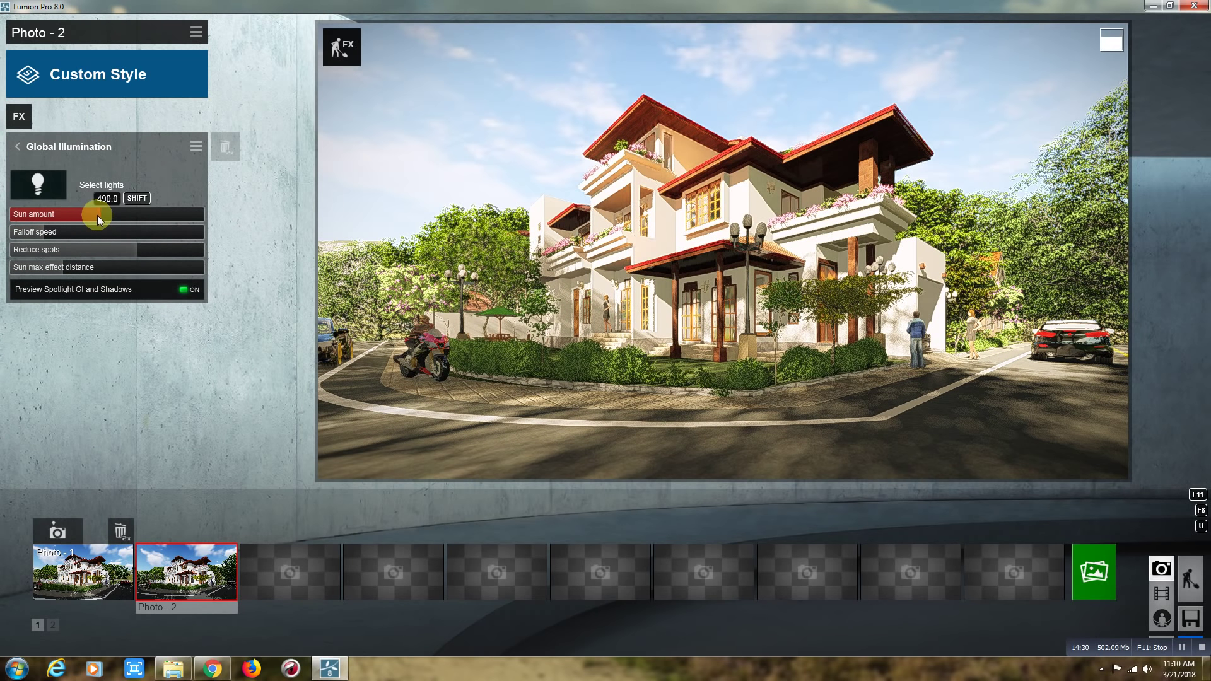
{"action": "left_click", "coordinate": [93, 214]}
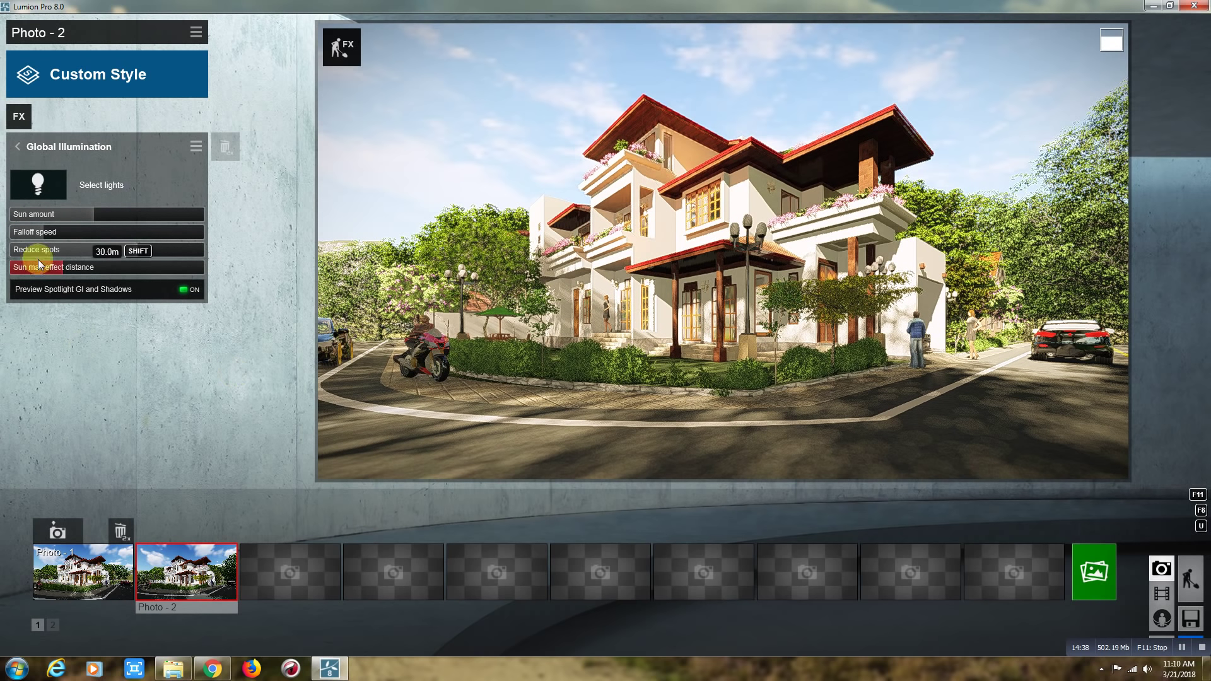
{"action": "left_click", "coordinate": [18, 149]}
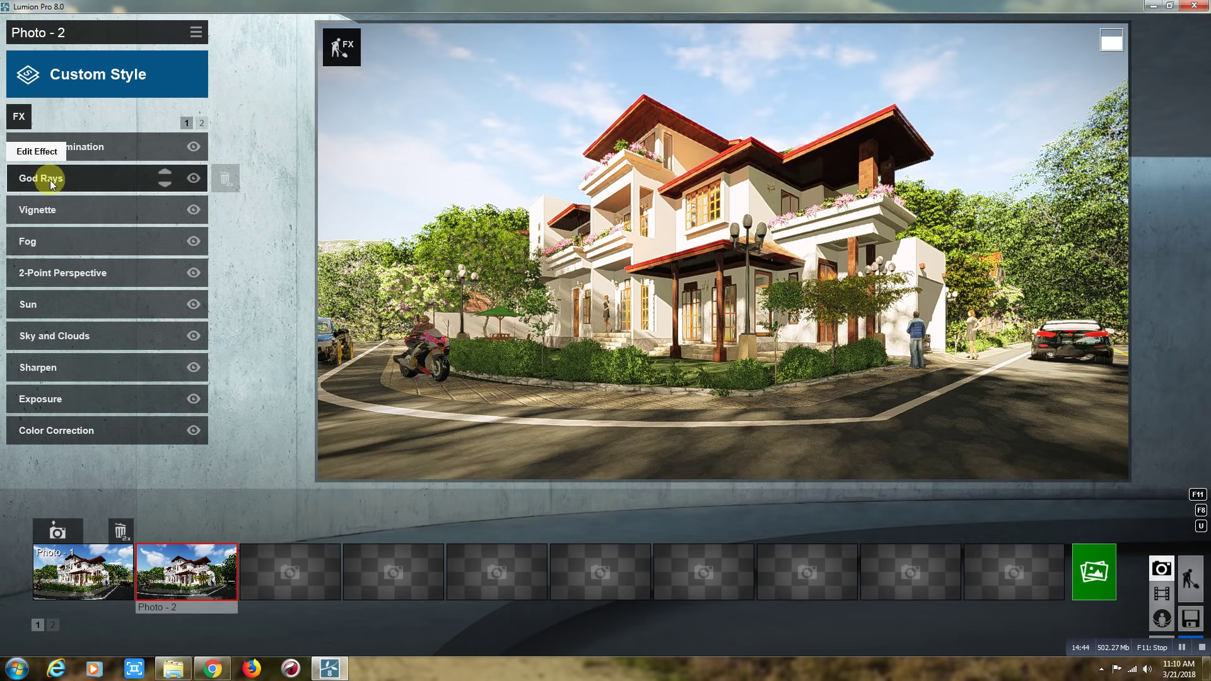
Step: Inspect the God Rays, Vignette and Fog effects, leaving Vignette at 0.1
{"action": "left_click", "coordinate": [50, 180]}
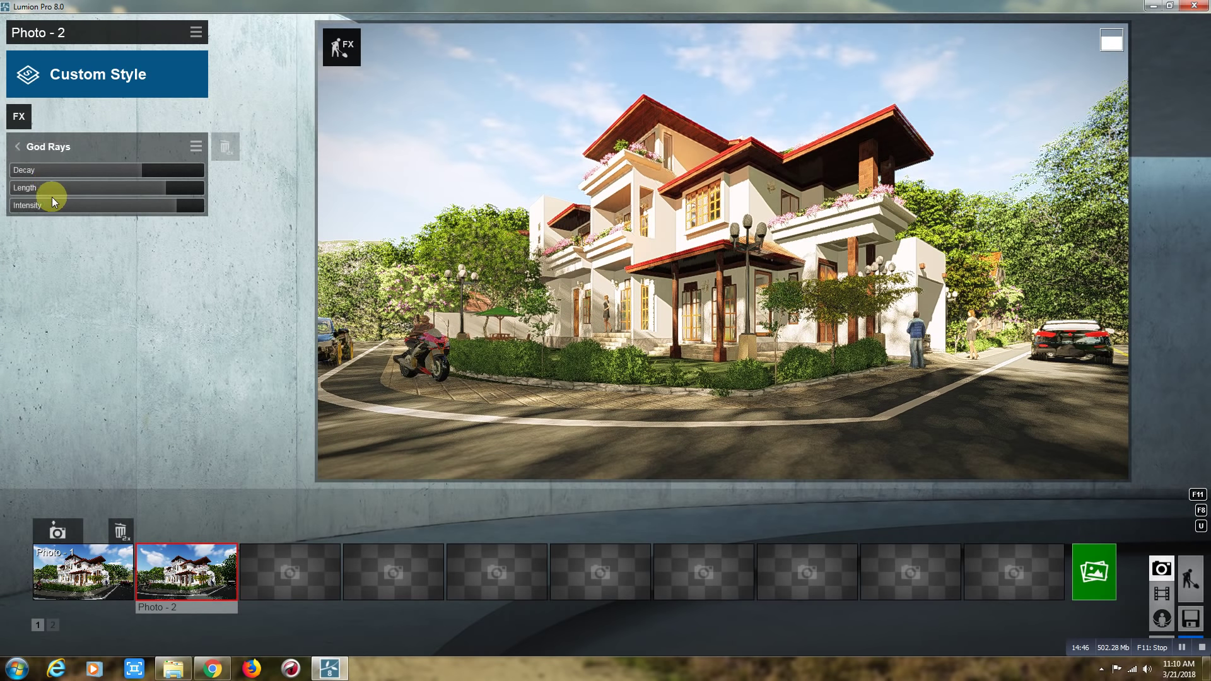
{"action": "left_click", "coordinate": [16, 149]}
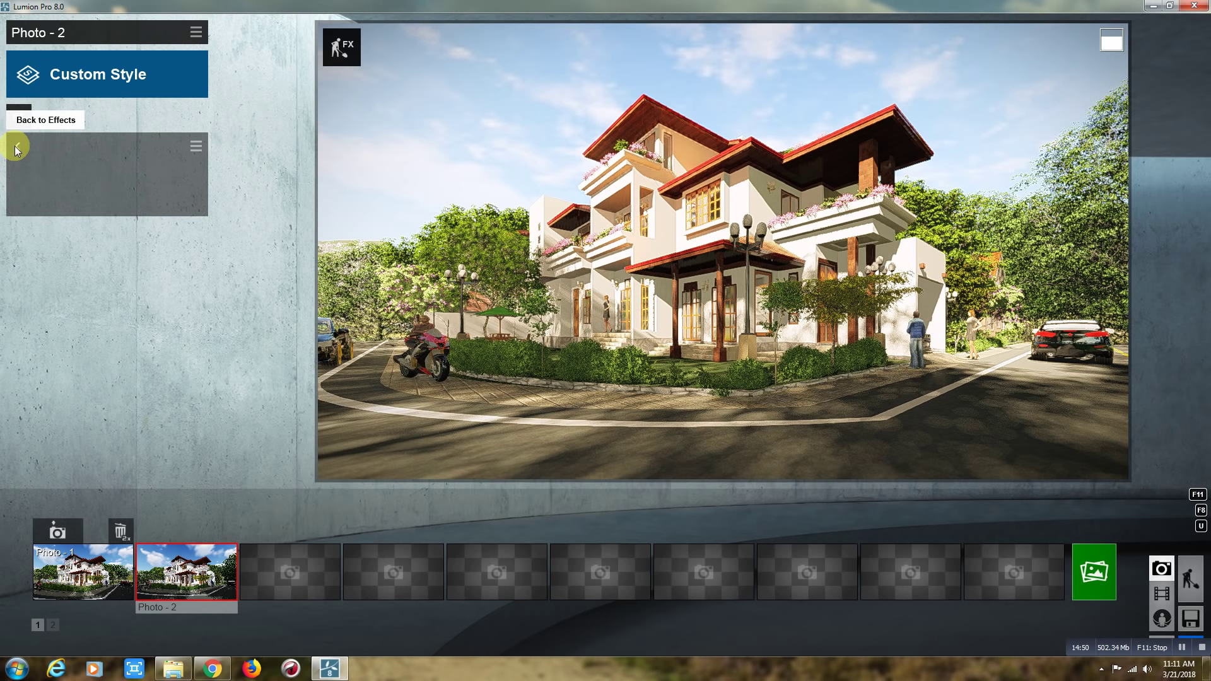
{"action": "mouse_move", "coordinate": [94, 210]}
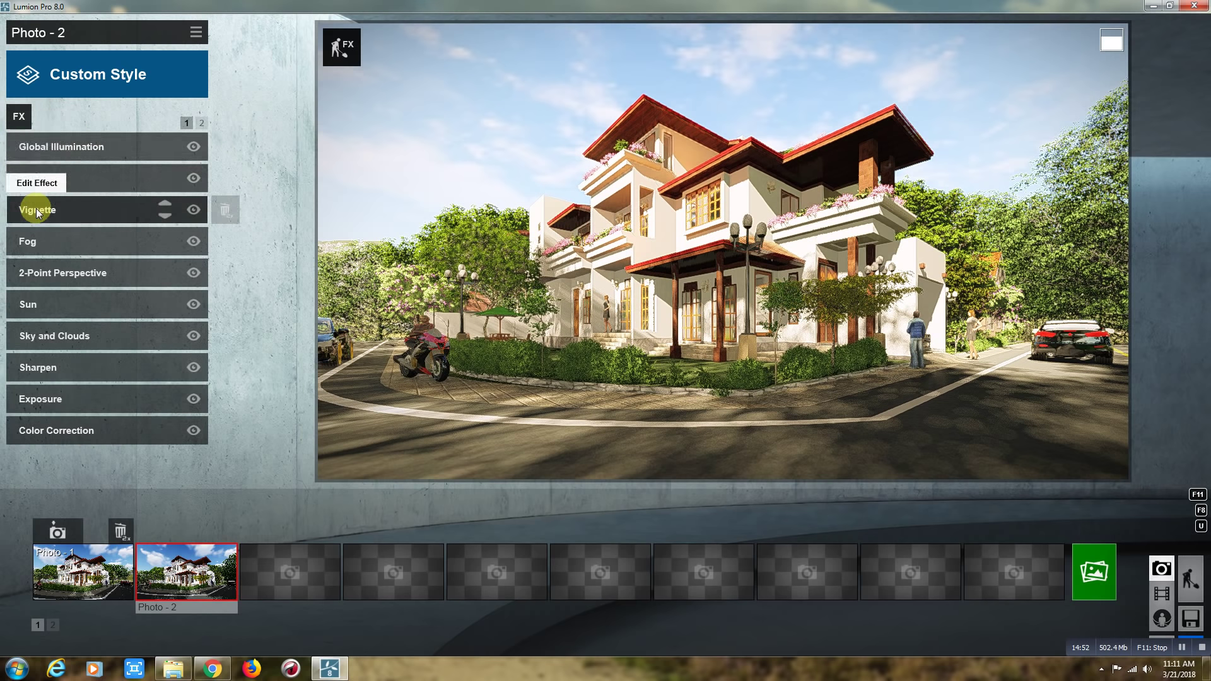
{"action": "left_click", "coordinate": [36, 208]}
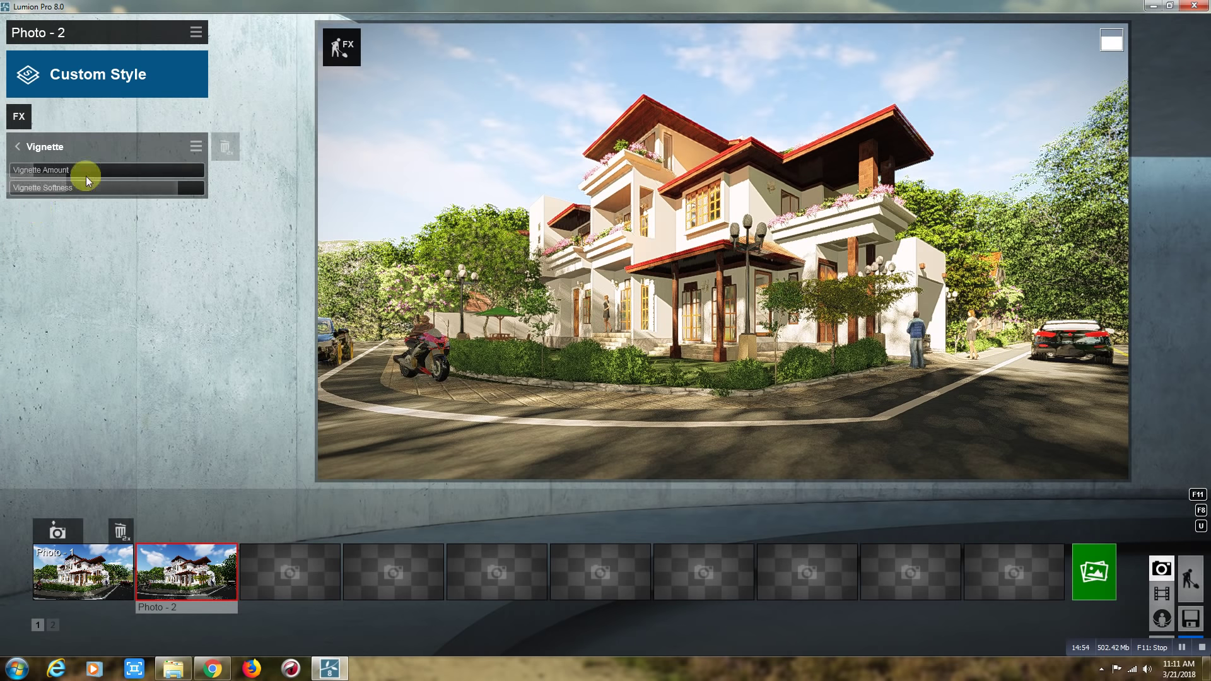
{"action": "mouse_move", "coordinate": [106, 170]}
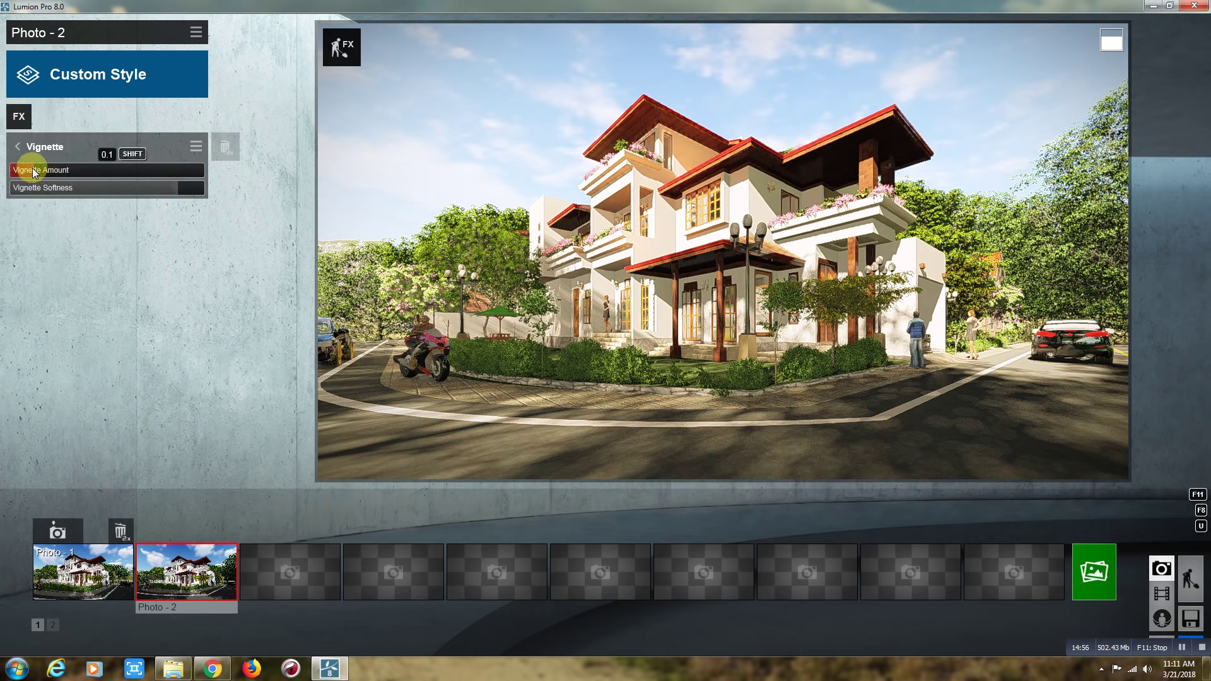
{"action": "left_click", "coordinate": [142, 179]}
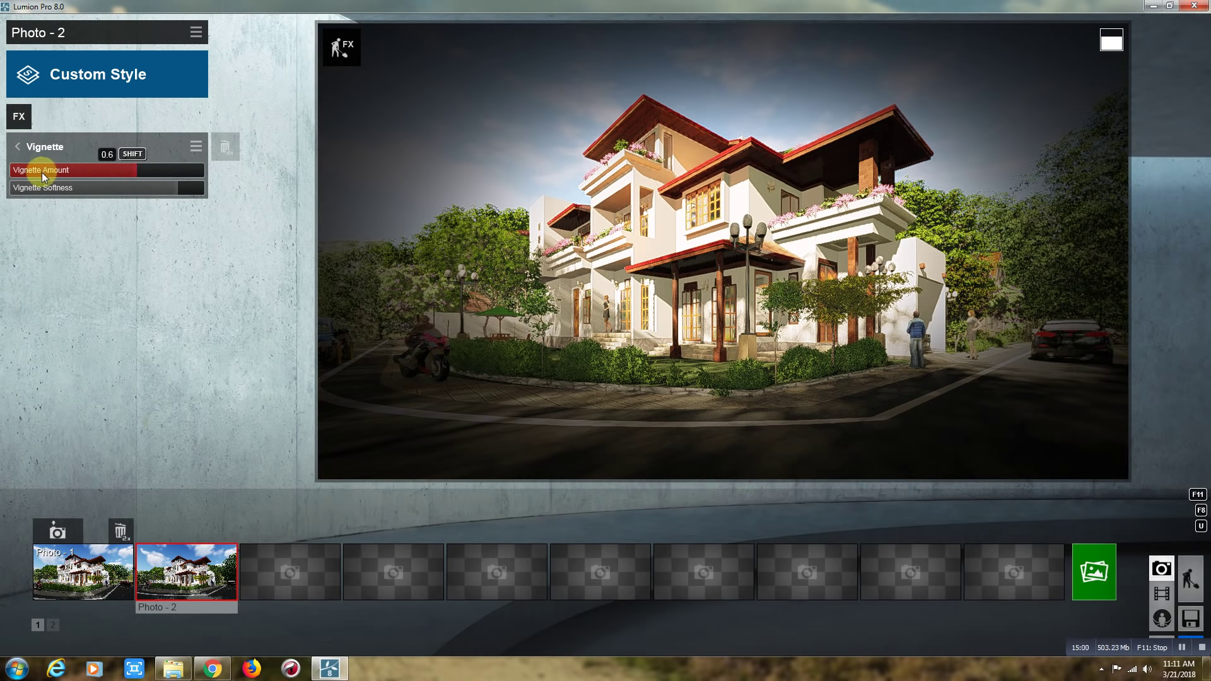
{"action": "left_click", "coordinate": [39, 173]}
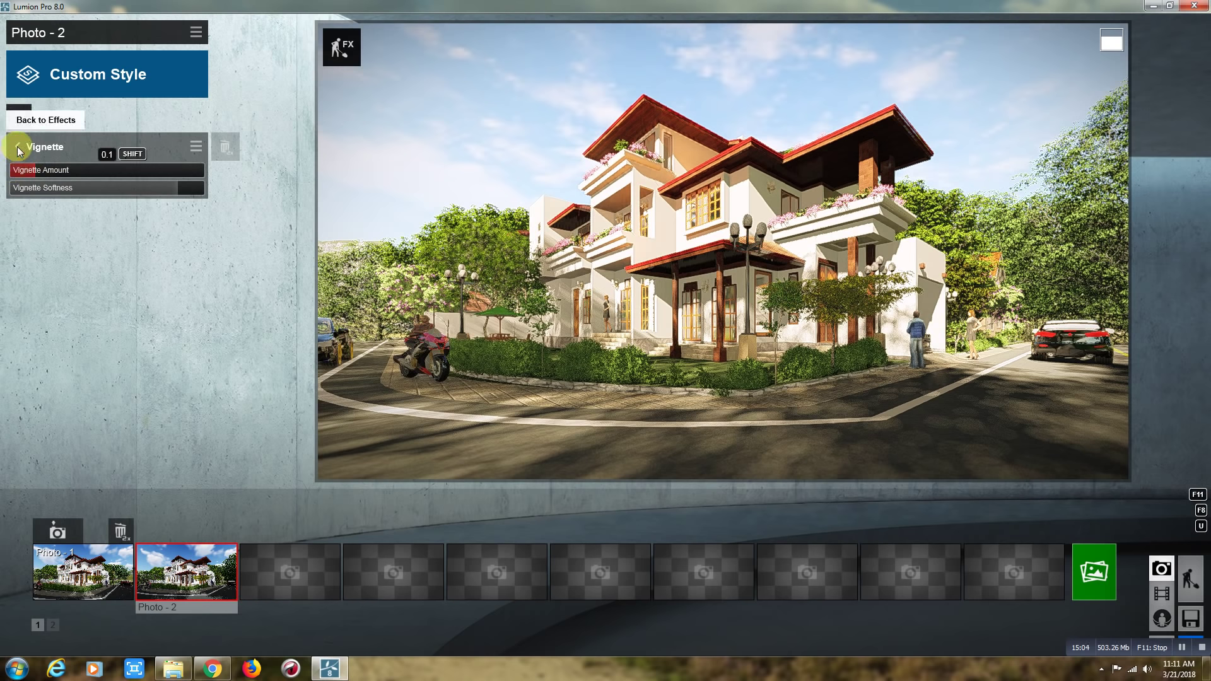
{"action": "left_click", "coordinate": [18, 149]}
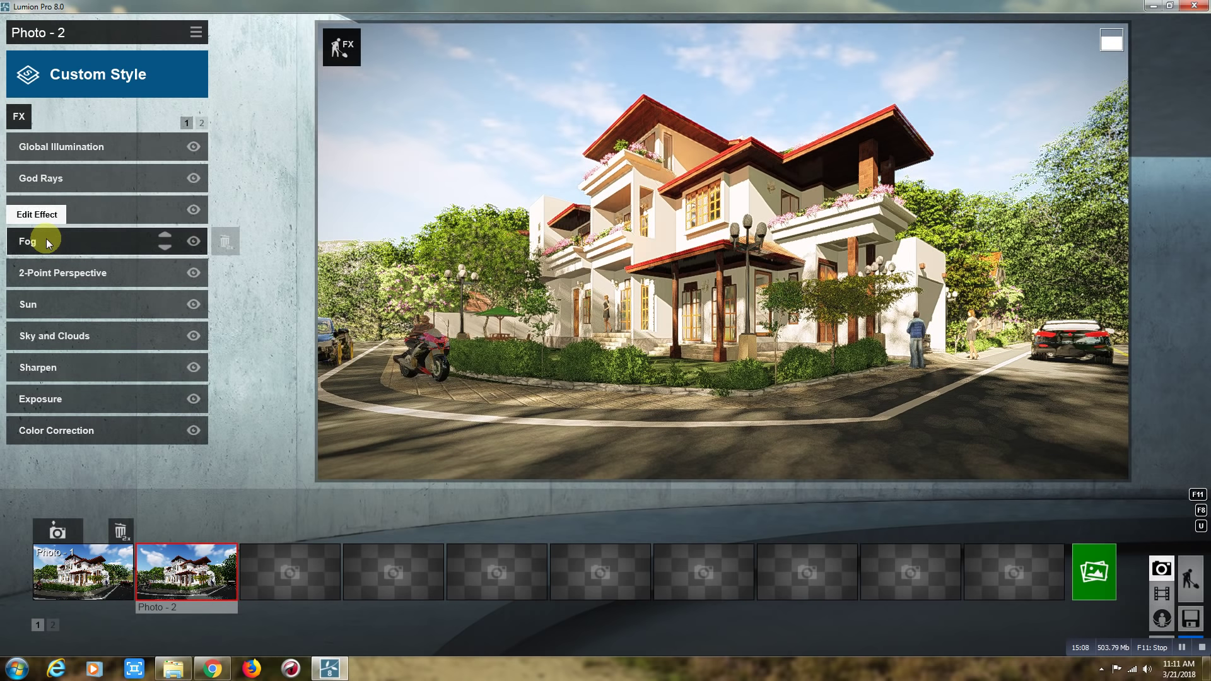
{"action": "left_click", "coordinate": [47, 242]}
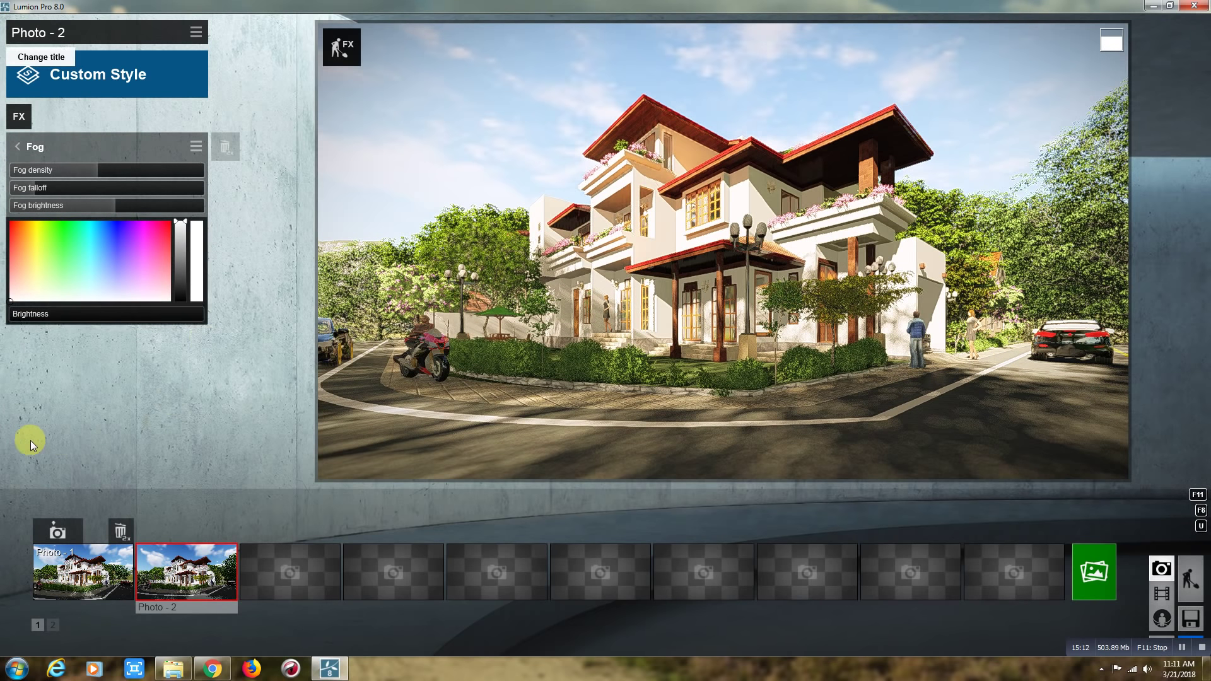
{"action": "left_click", "coordinate": [18, 149]}
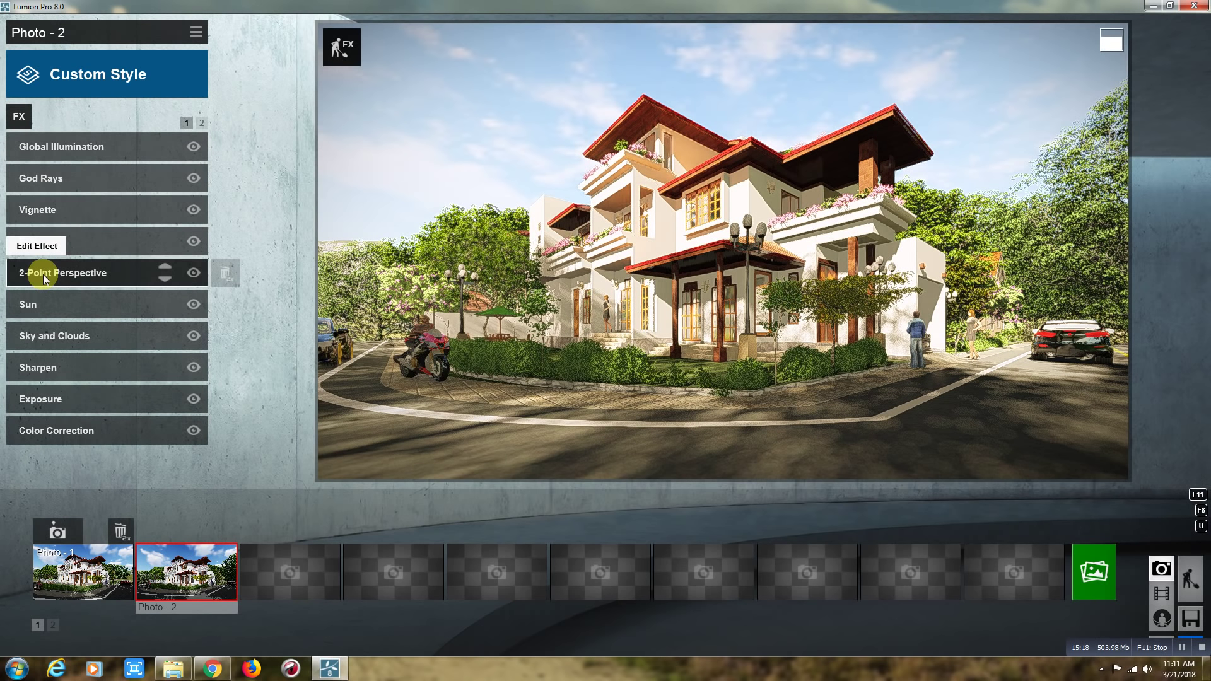
Step: Set the 2-Point Perspective correction amount to 0.2
{"action": "left_click", "coordinate": [43, 275]}
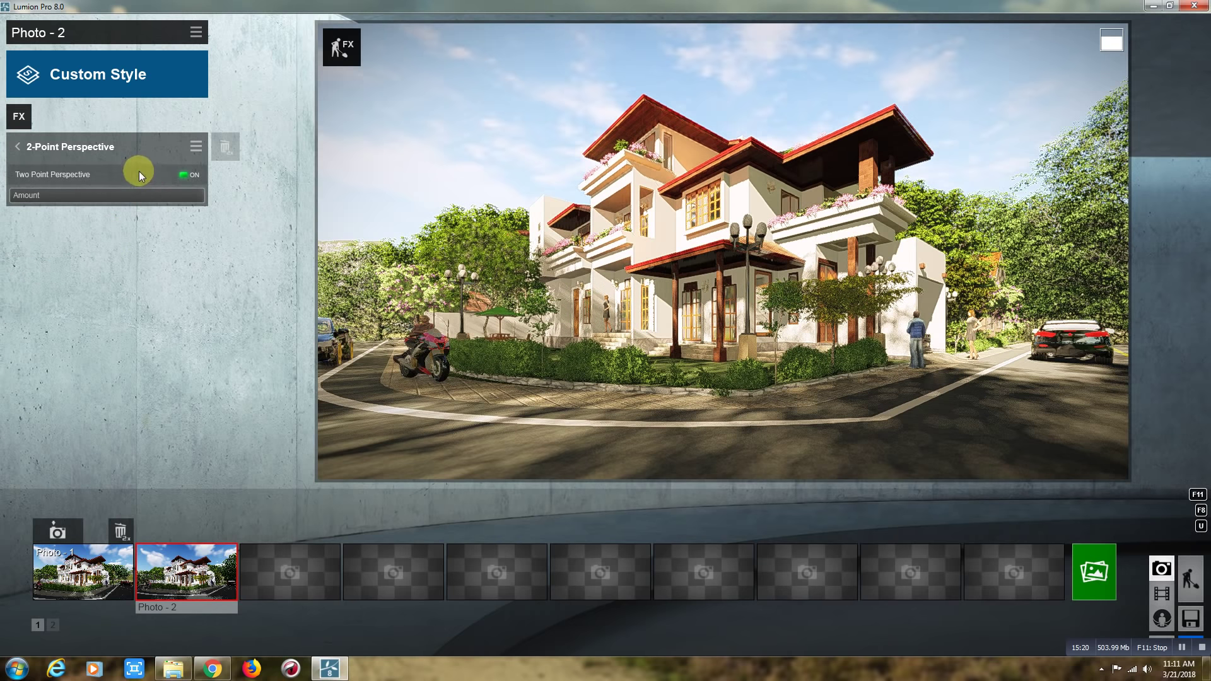
{"action": "mouse_move", "coordinate": [172, 195]}
{"action": "left_mouse_down"}
{"action": "mouse_move", "coordinate": [198, 194]}
{"action": "mouse_move", "coordinate": [95, 198]}
{"action": "left_mouse_up"}
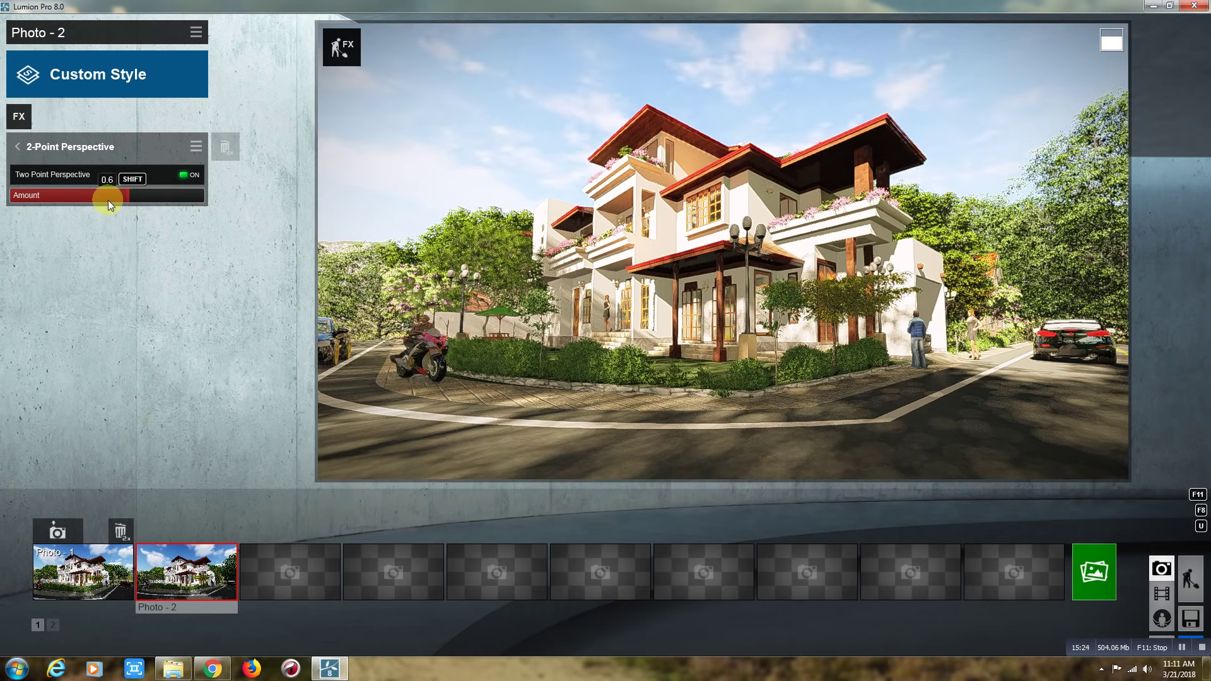
{"action": "mouse_move", "coordinate": [95, 198]}
{"action": "left_mouse_down"}
{"action": "mouse_move", "coordinate": [39, 194]}
{"action": "mouse_move", "coordinate": [182, 190]}
{"action": "left_mouse_up"}
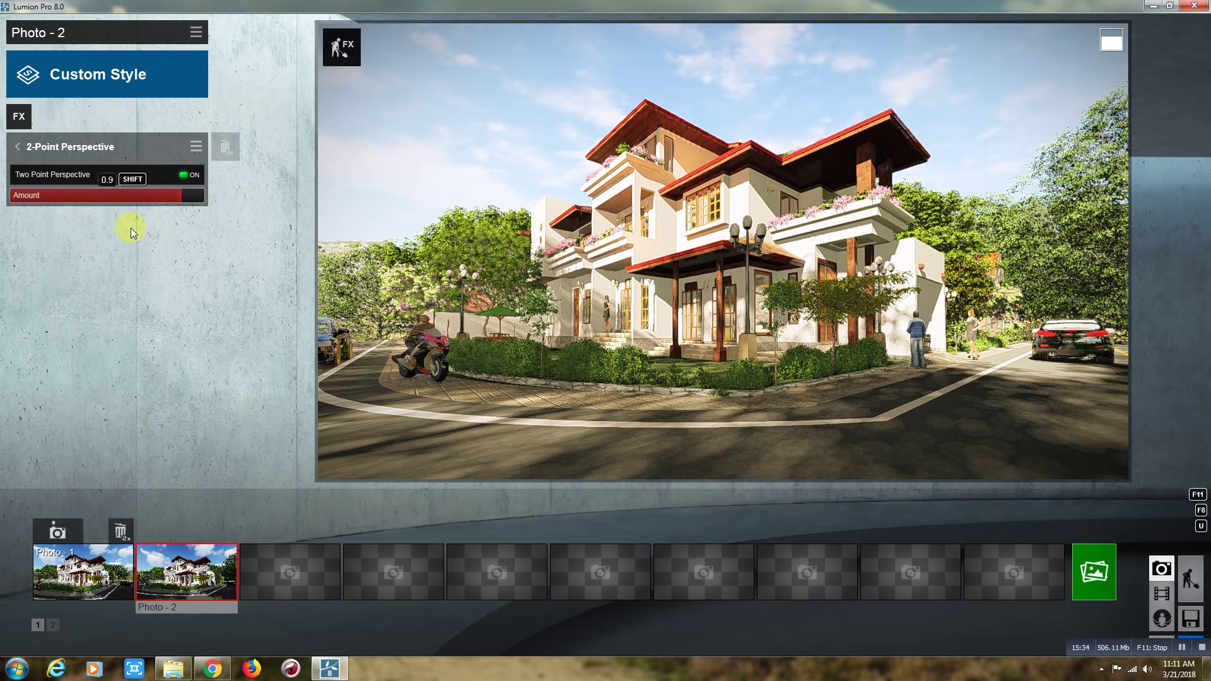
{"action": "left_click", "coordinate": [19, 149]}
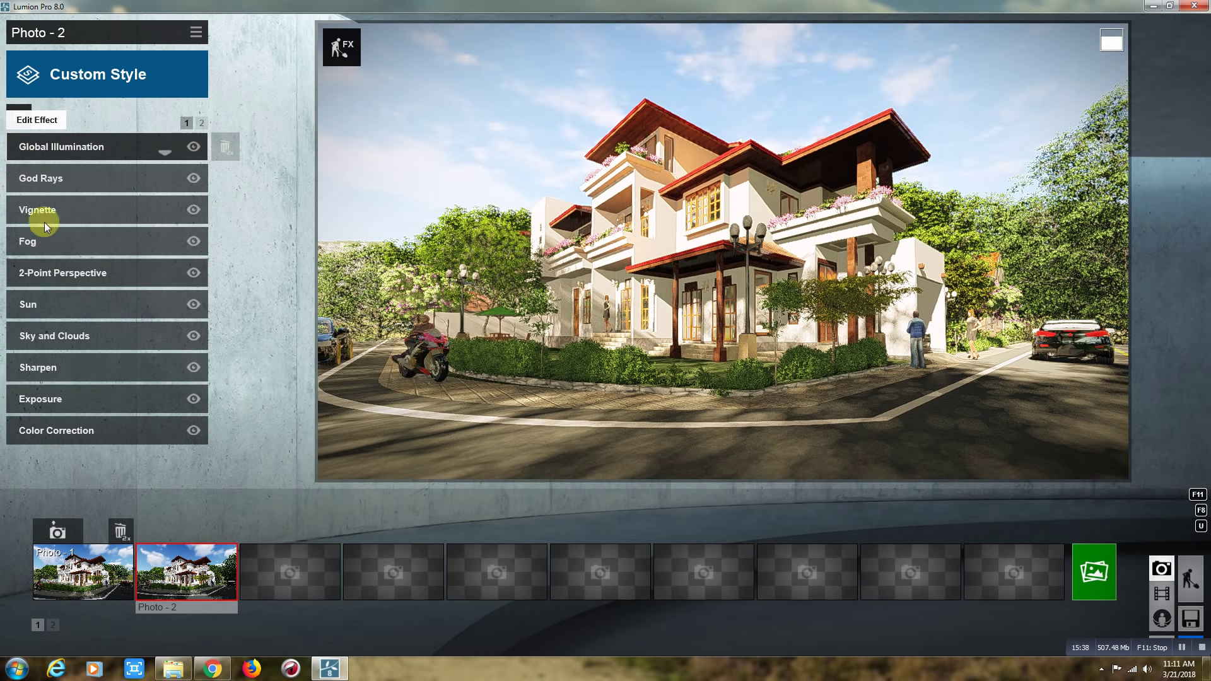
Step: Check the Sun settings, then bring up the Sky and Clouds effect
{"action": "left_click", "coordinate": [53, 303]}
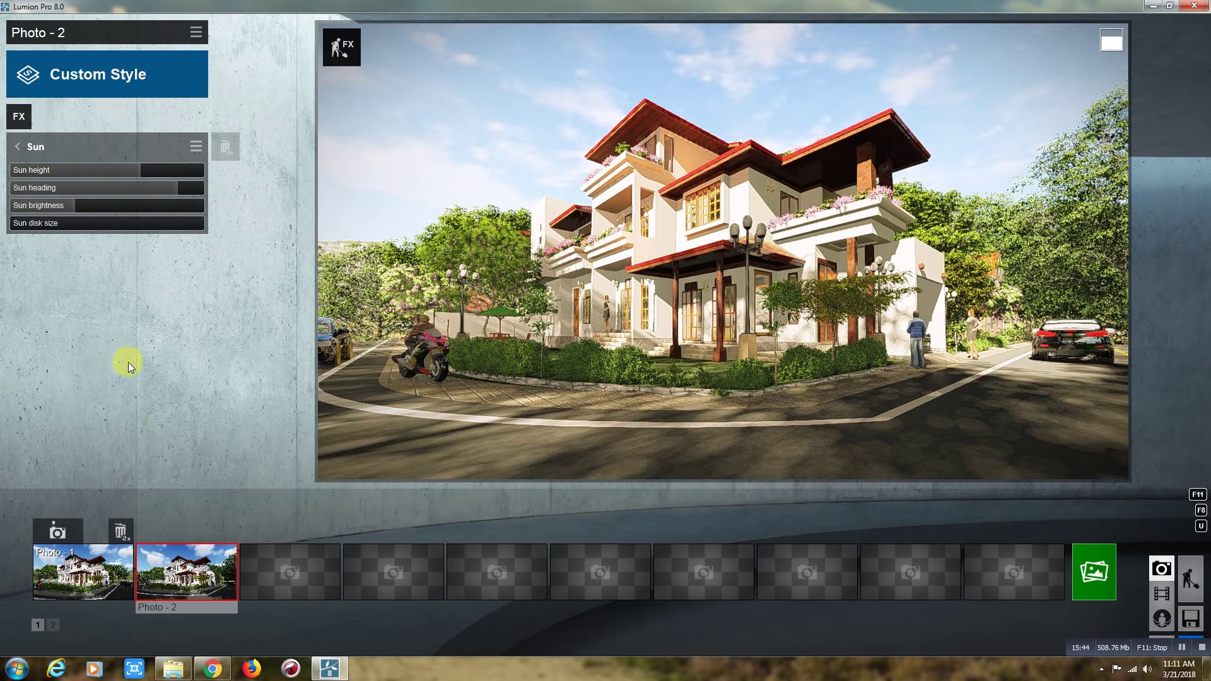
{"action": "left_click", "coordinate": [17, 150]}
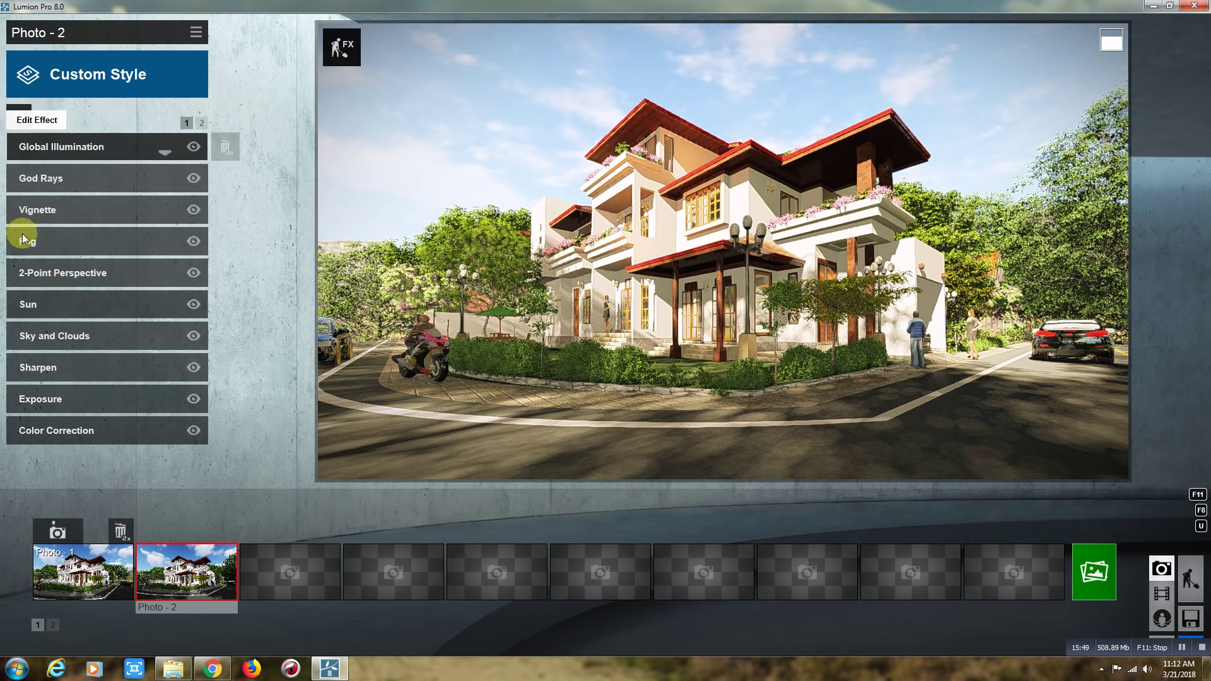
{"action": "left_click", "coordinate": [58, 336]}
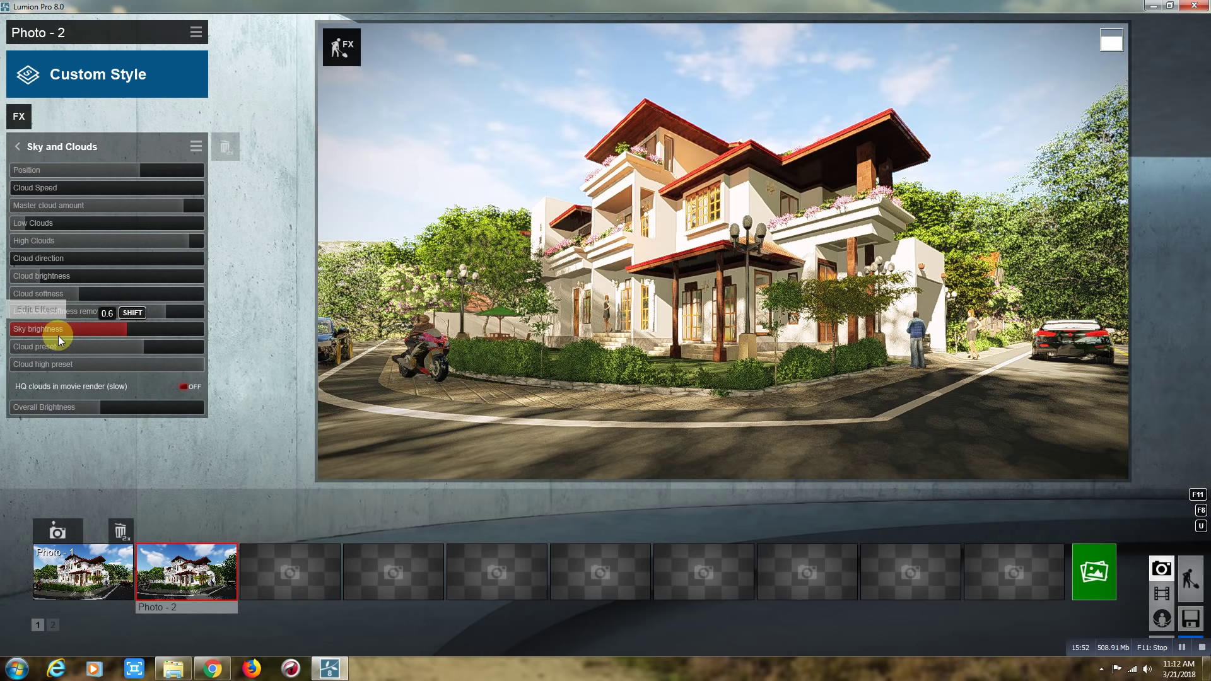
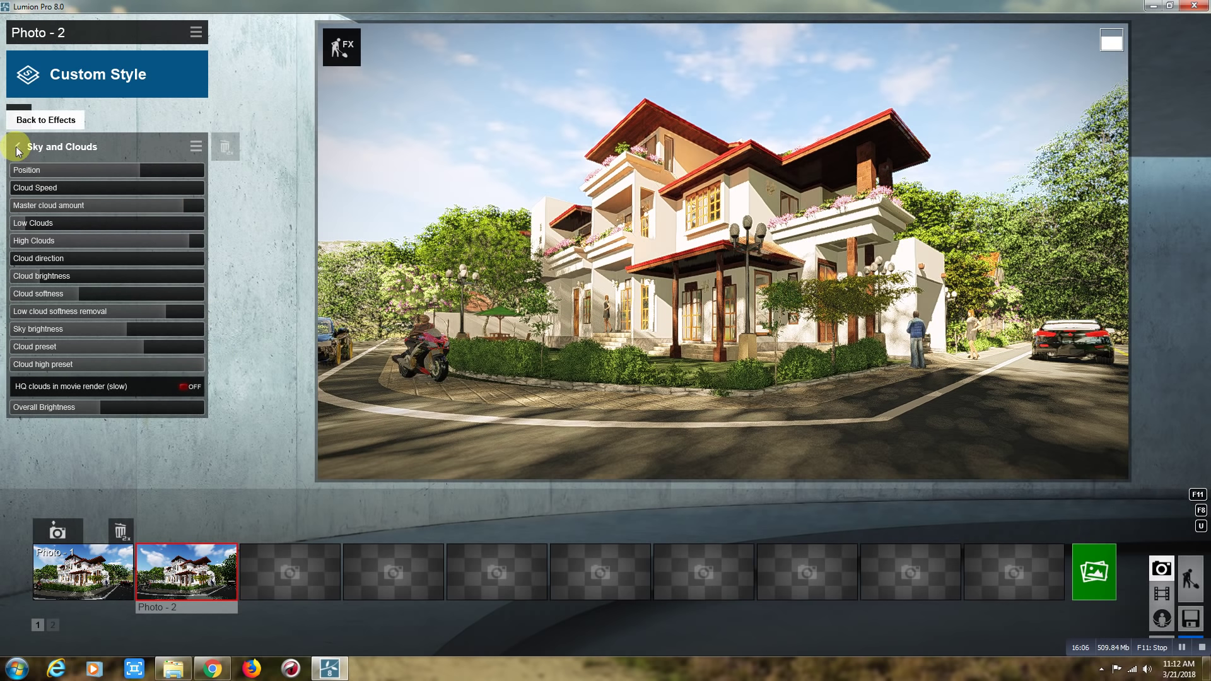
Step: Check the Sharpen effect, then set the Exposure effect to 0.5
{"action": "left_click", "coordinate": [18, 149]}
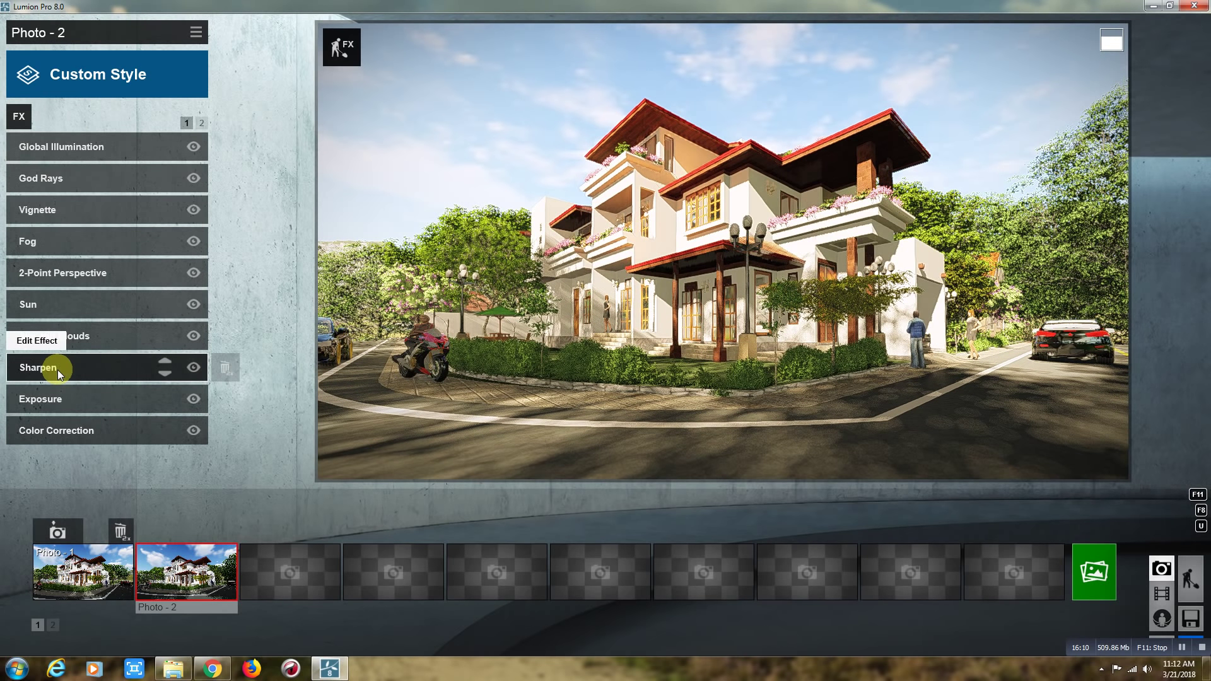
{"action": "left_click", "coordinate": [57, 369]}
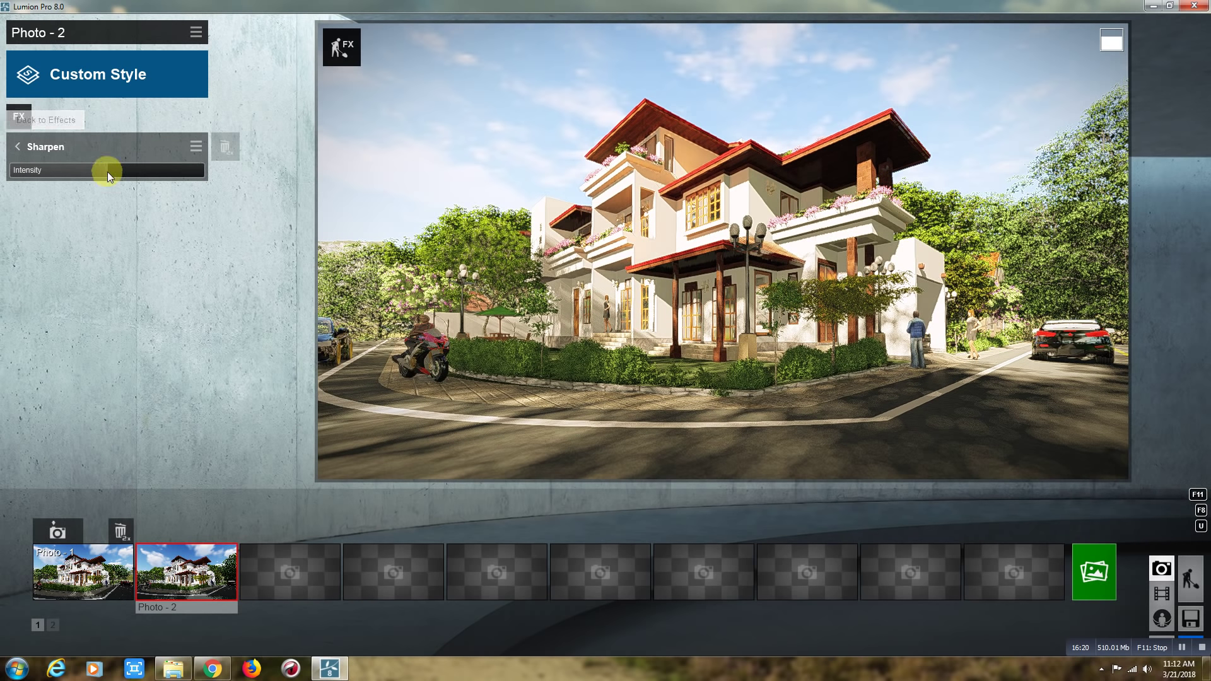
{"action": "mouse_move", "coordinate": [108, 170]}
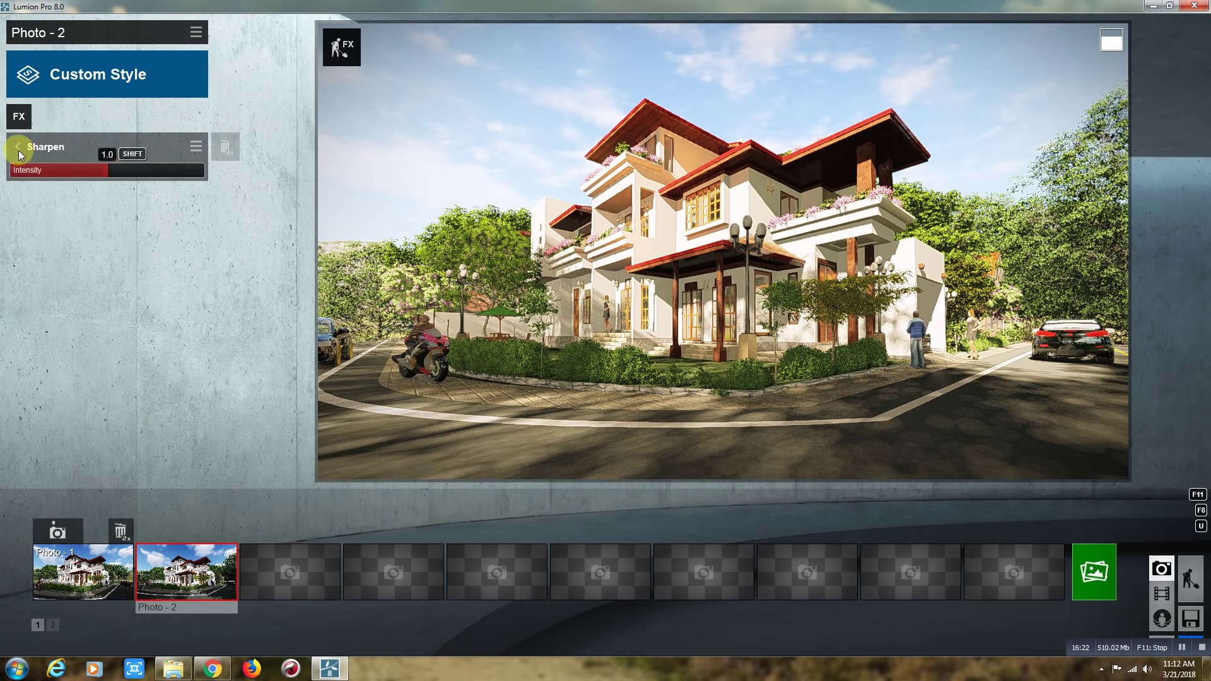
{"action": "left_click", "coordinate": [18, 151]}
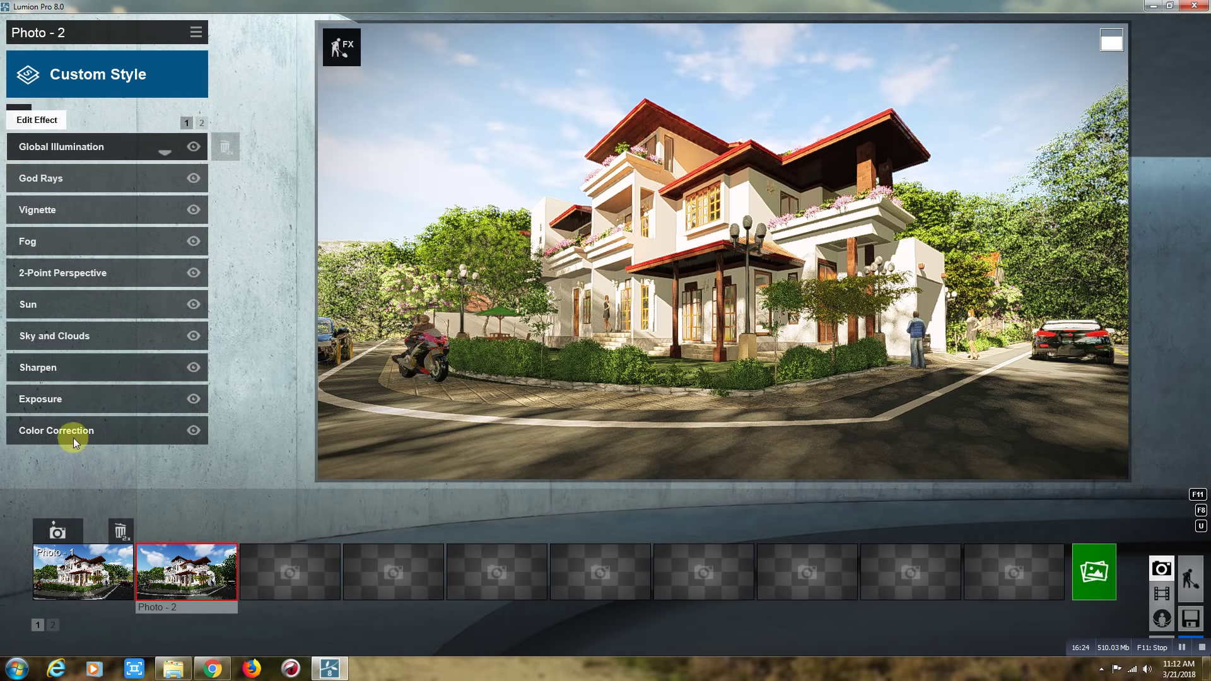
{"action": "left_click", "coordinate": [69, 398]}
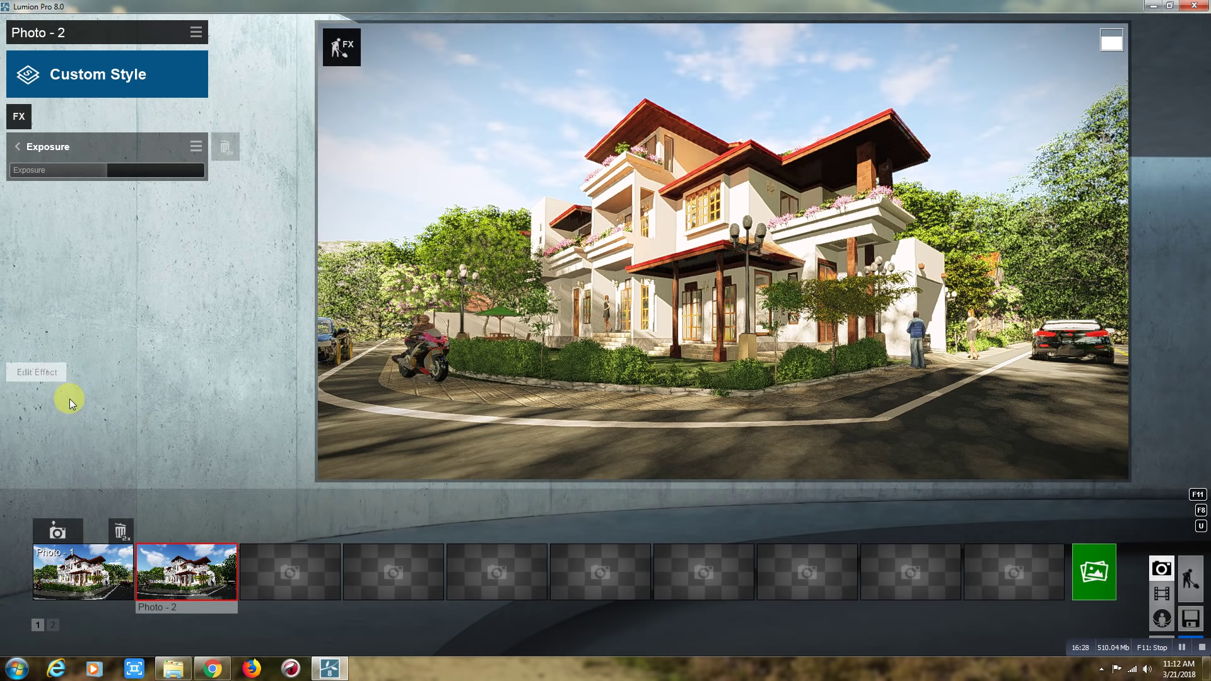
{"action": "left_click", "coordinate": [107, 171]}
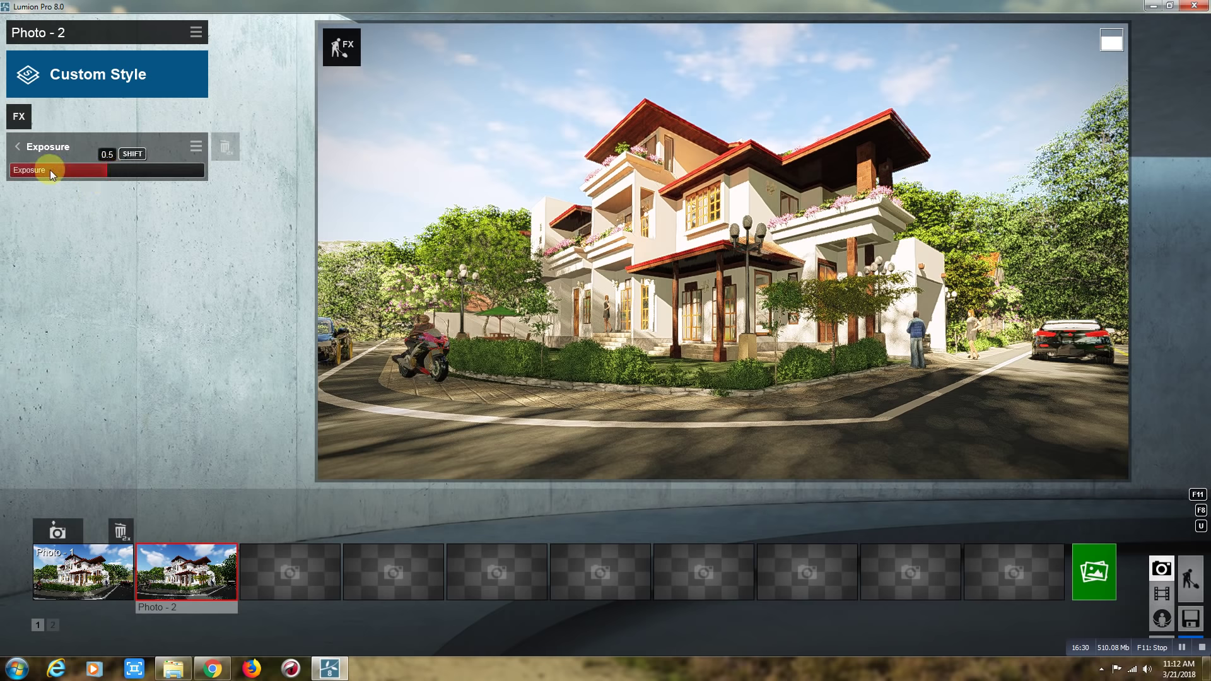
Step: Set the Color Correction temperature to 0.4 and return to the effects list
{"action": "left_click", "coordinate": [17, 150]}
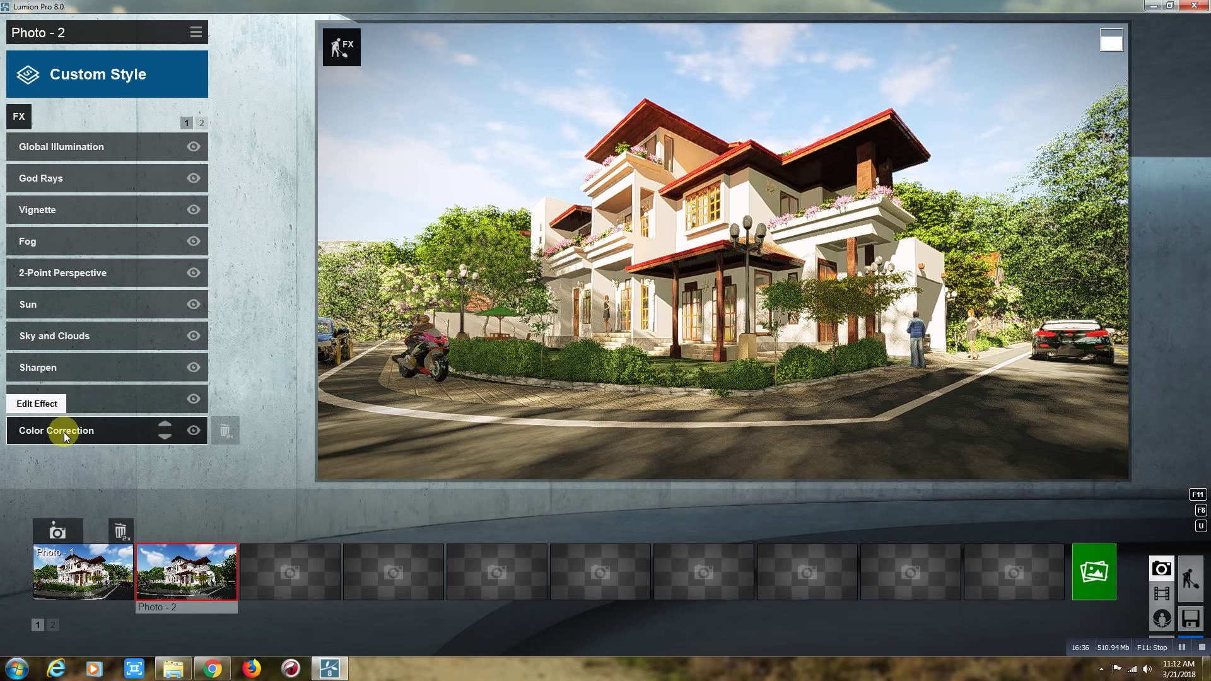
{"action": "left_click", "coordinate": [64, 433]}
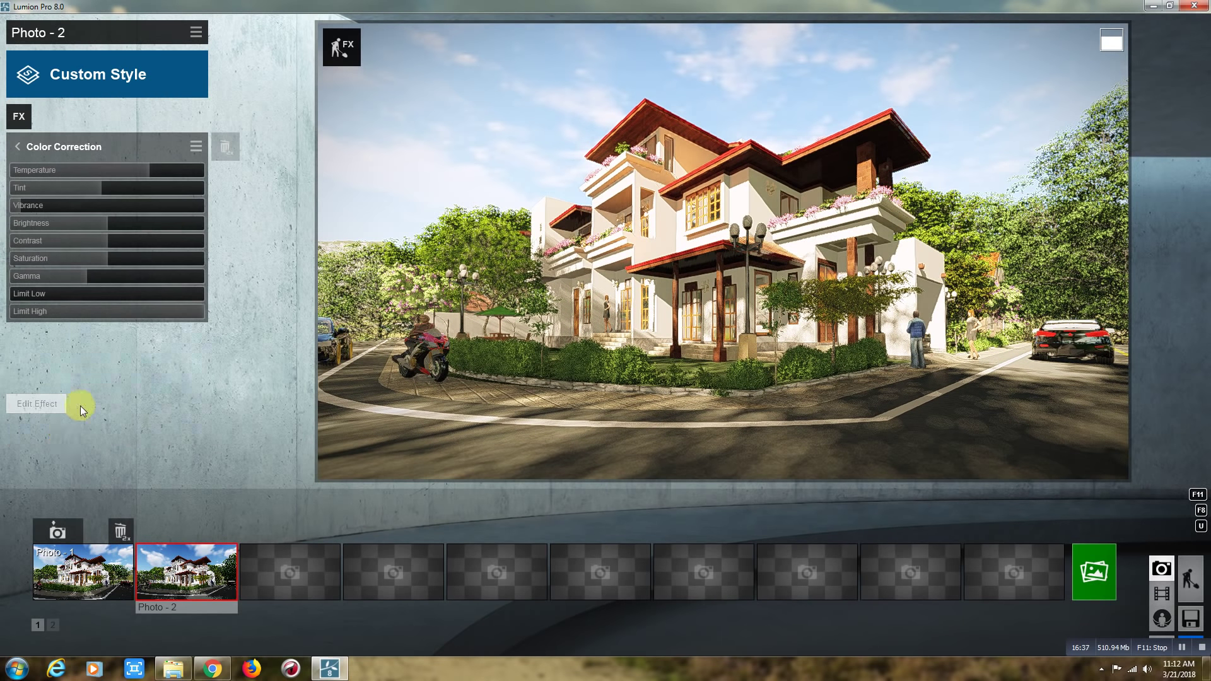
{"action": "left_click", "coordinate": [149, 169]}
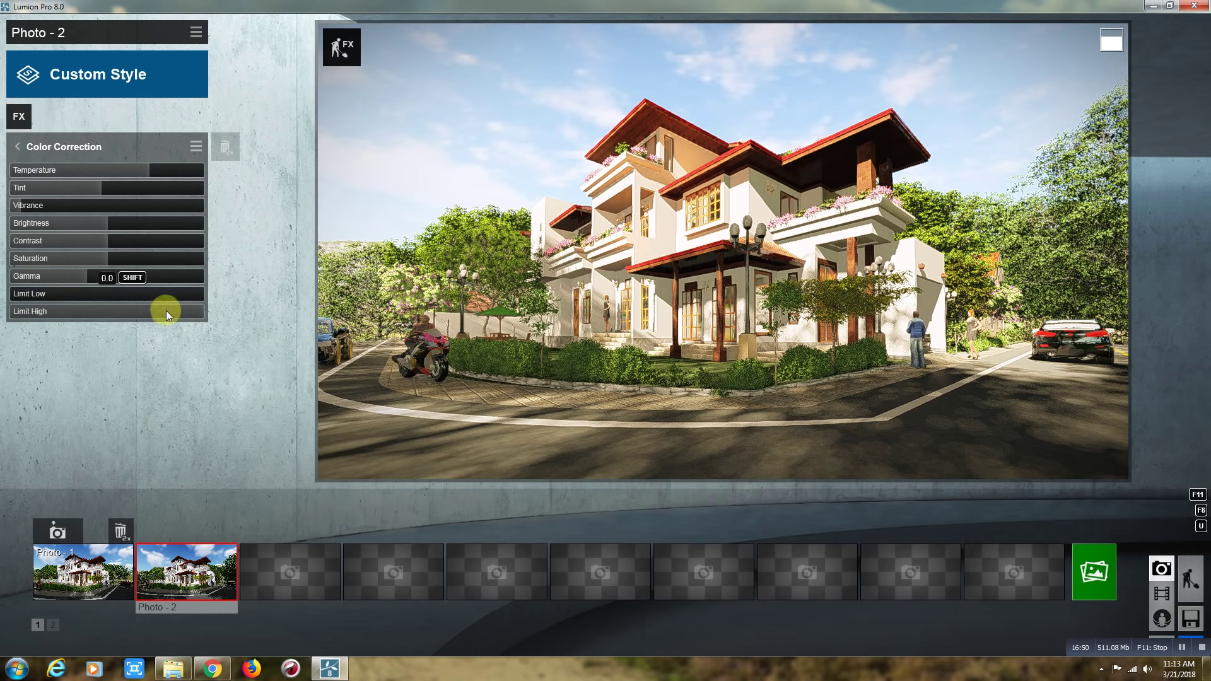
{"action": "left_click", "coordinate": [18, 146]}
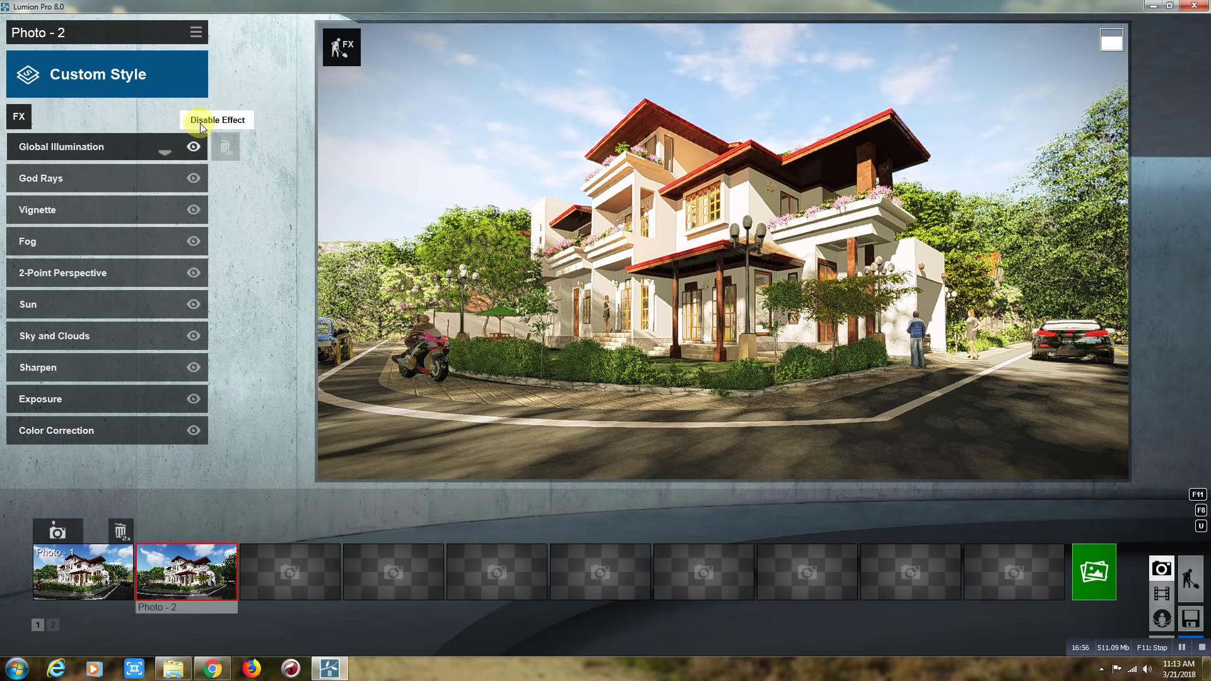
Step: Set Reflection flicker reduction 0.5 and threshold 10.0cm; keep High preview quality after comparing Normal and Low
{"action": "left_click", "coordinate": [201, 124]}
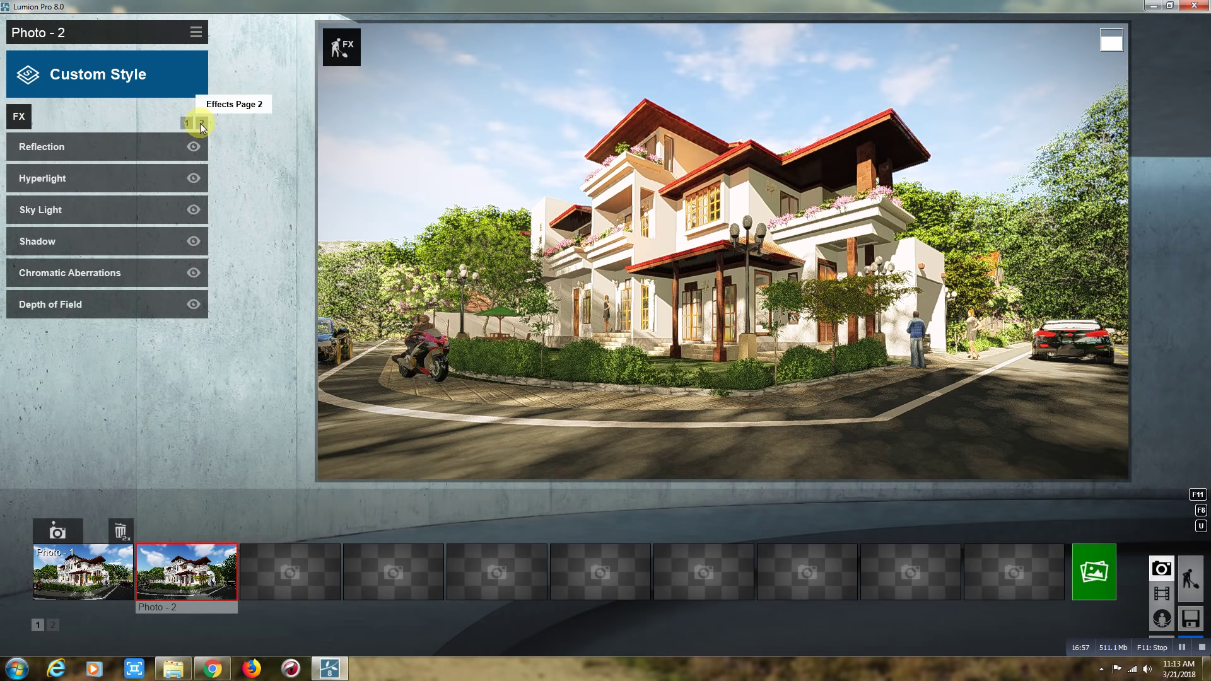
{"action": "left_click", "coordinate": [55, 144]}
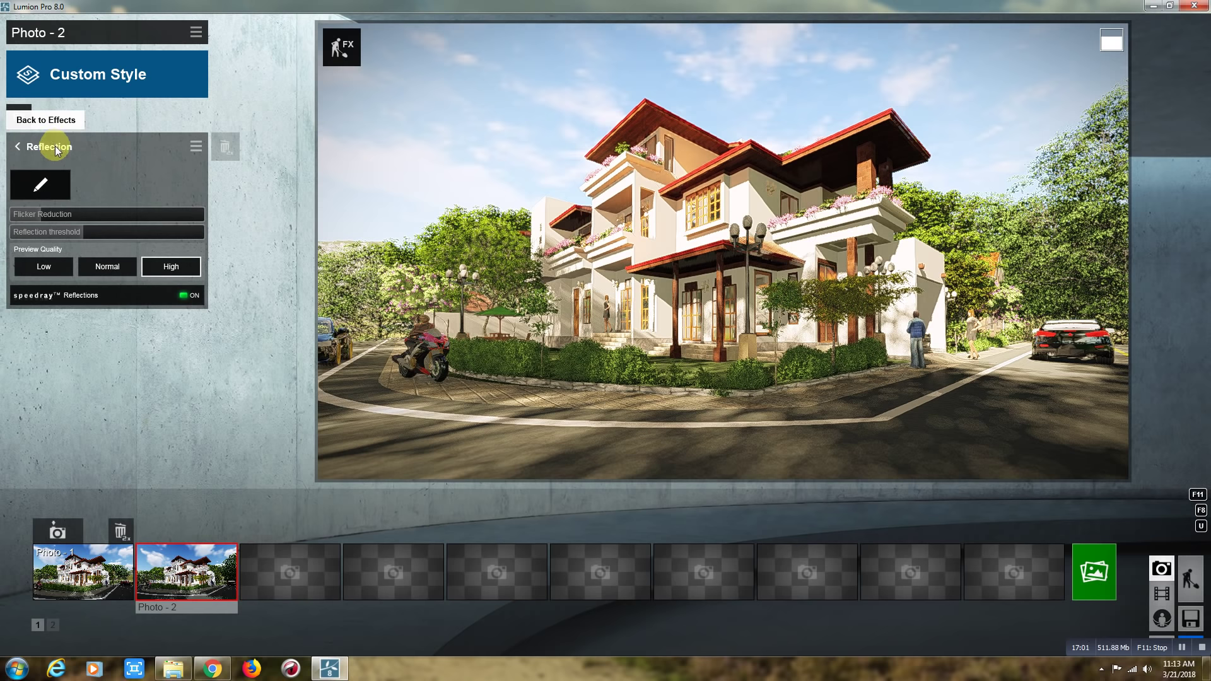
{"action": "left_click", "coordinate": [41, 213]}
{"action": "left_click", "coordinate": [83, 232]}
{"action": "left_click", "coordinate": [112, 269]}
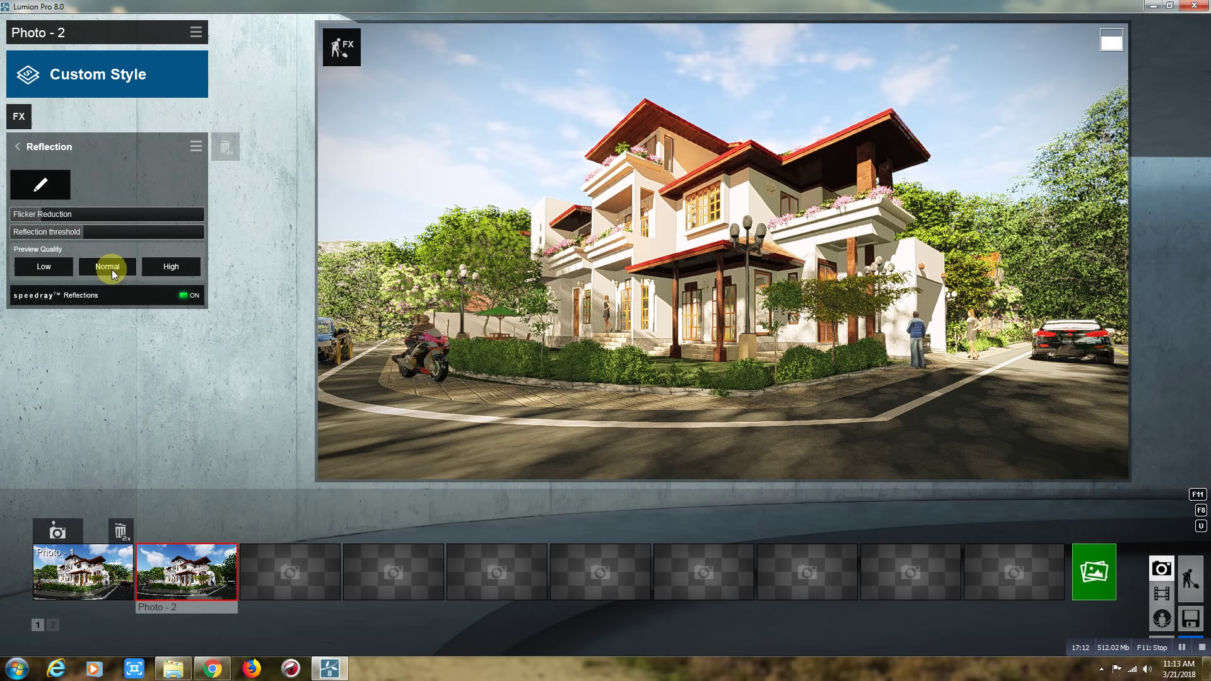
{"action": "left_click", "coordinate": [37, 269]}
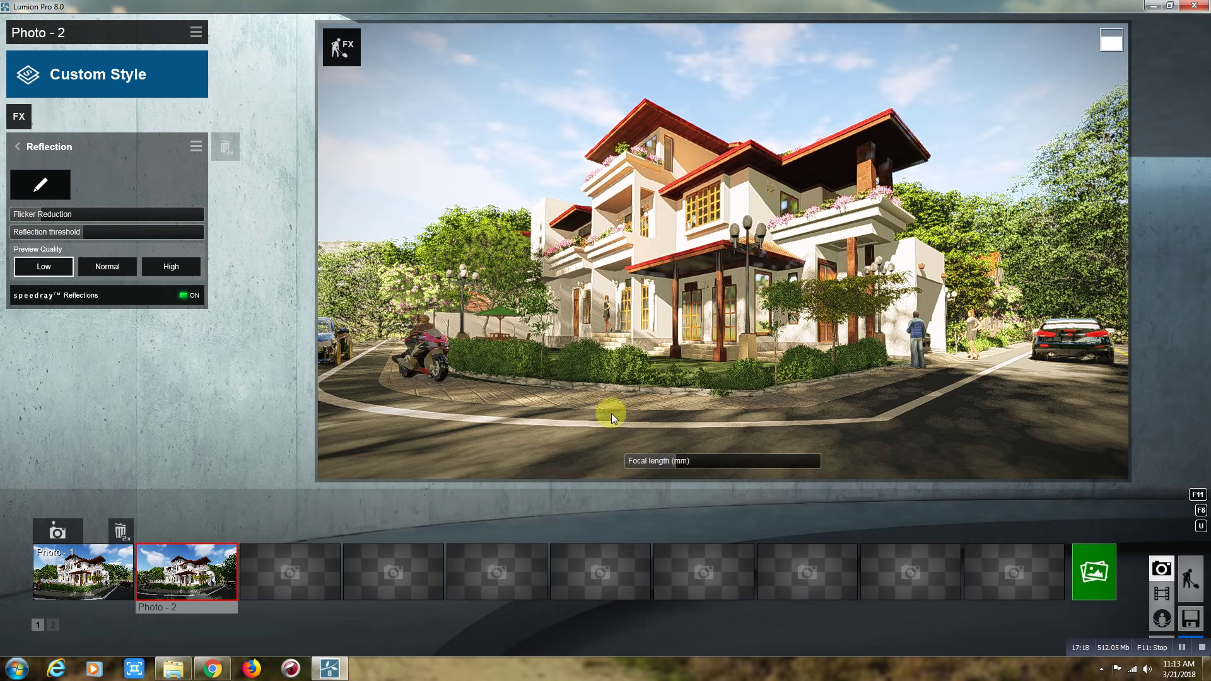
{"action": "left_click", "coordinate": [169, 268]}
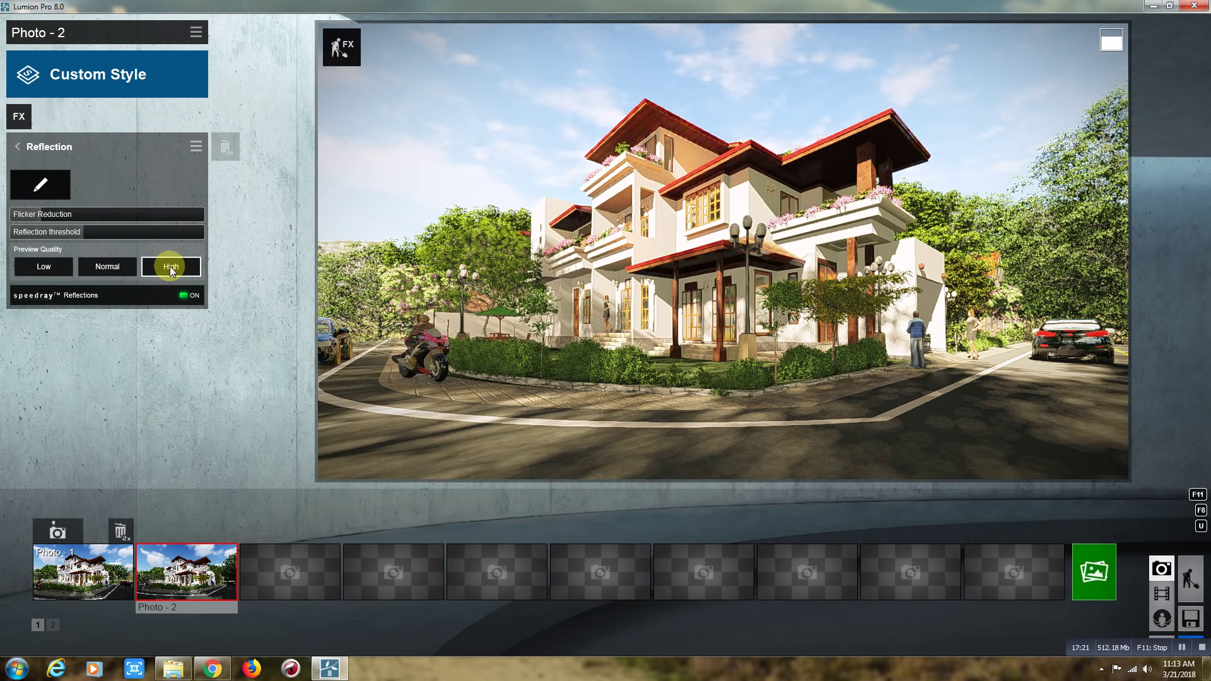
{"action": "left_click", "coordinate": [36, 270]}
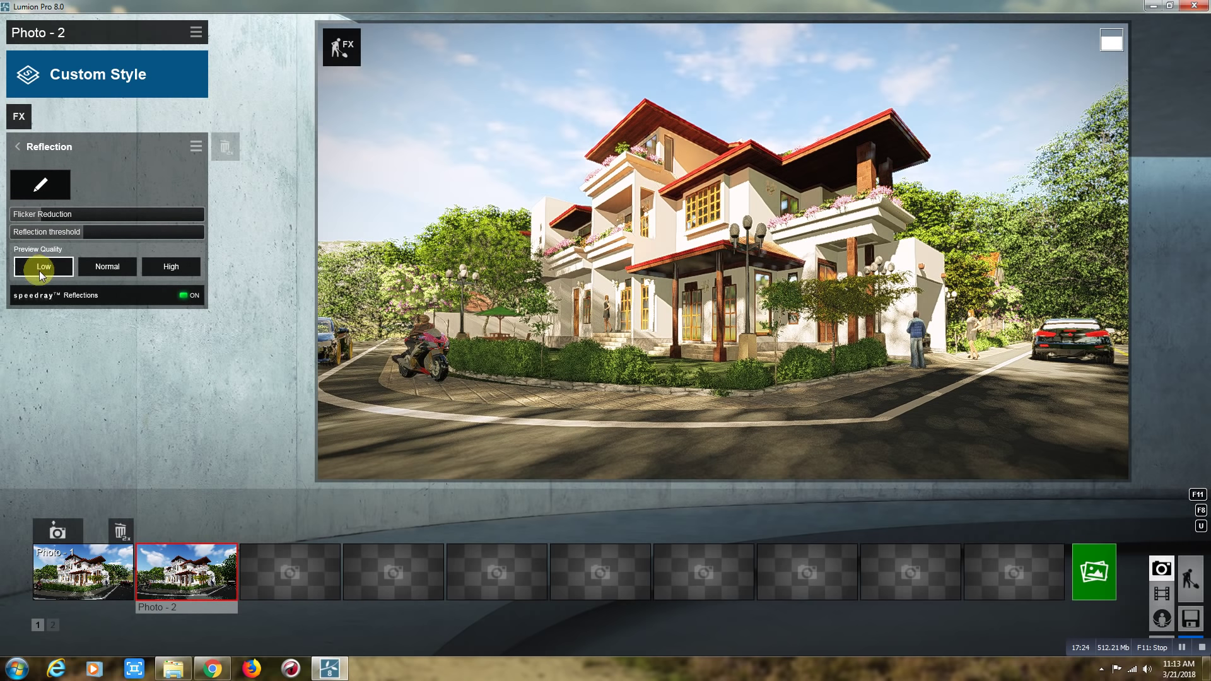
{"action": "left_click", "coordinate": [169, 269]}
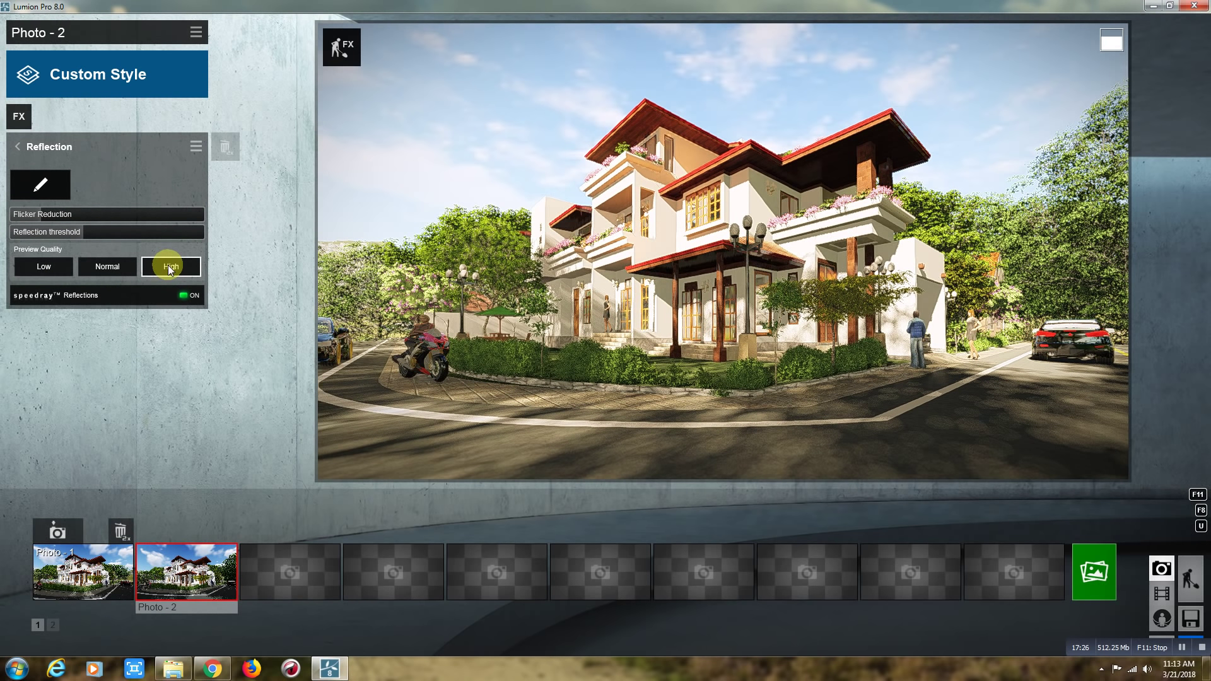
Step: Raise the Hyperlight amount to 1.9 and look over the Sky Light settings
{"action": "left_click", "coordinate": [17, 148]}
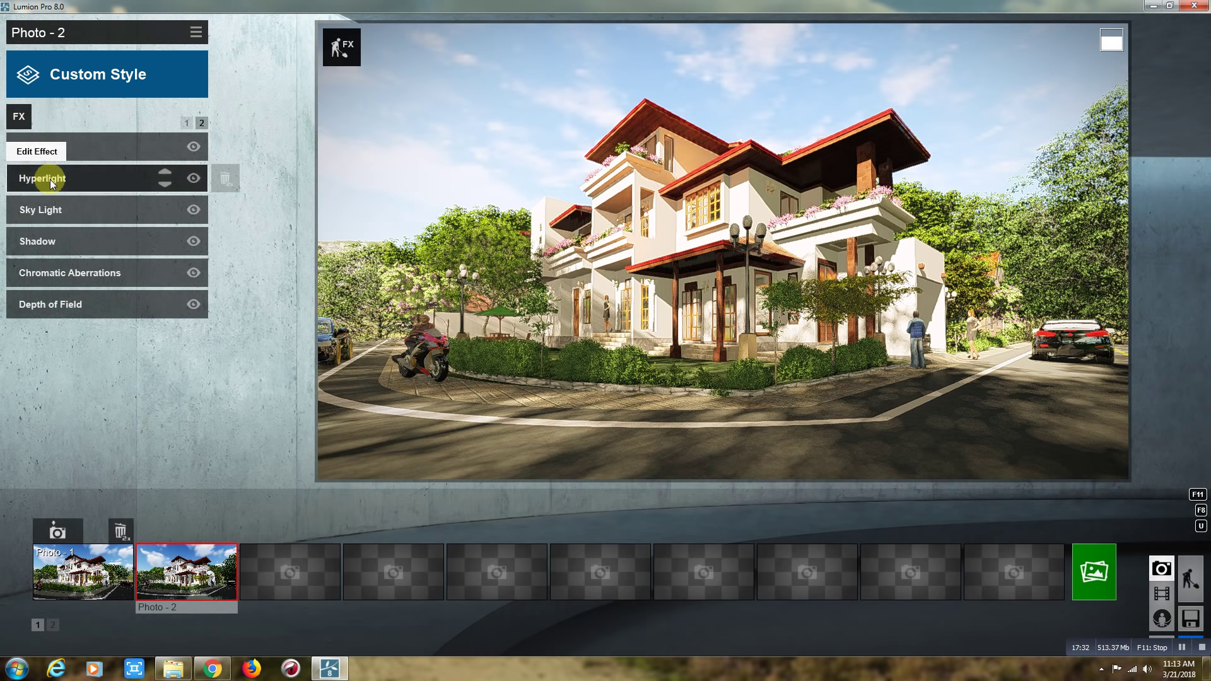
{"action": "left_click", "coordinate": [51, 180]}
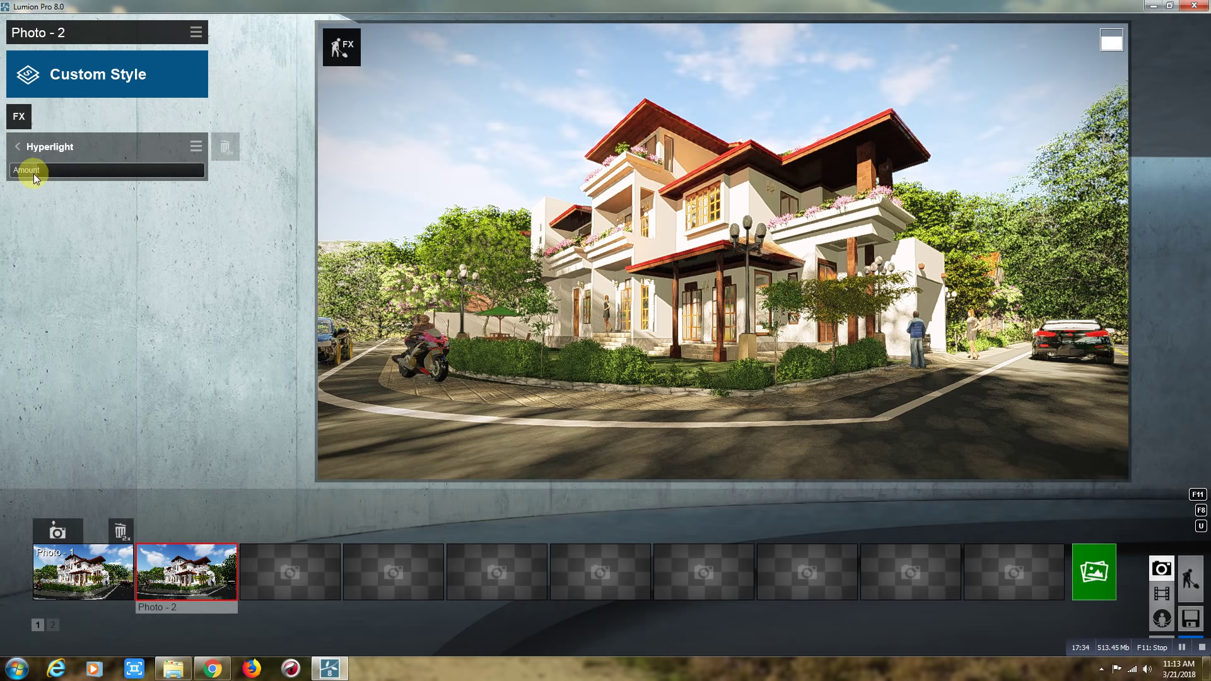
{"action": "left_click_drag", "start_coordinate": [33, 173], "coordinate": [36, 172]}
{"action": "left_click", "coordinate": [17, 148]}
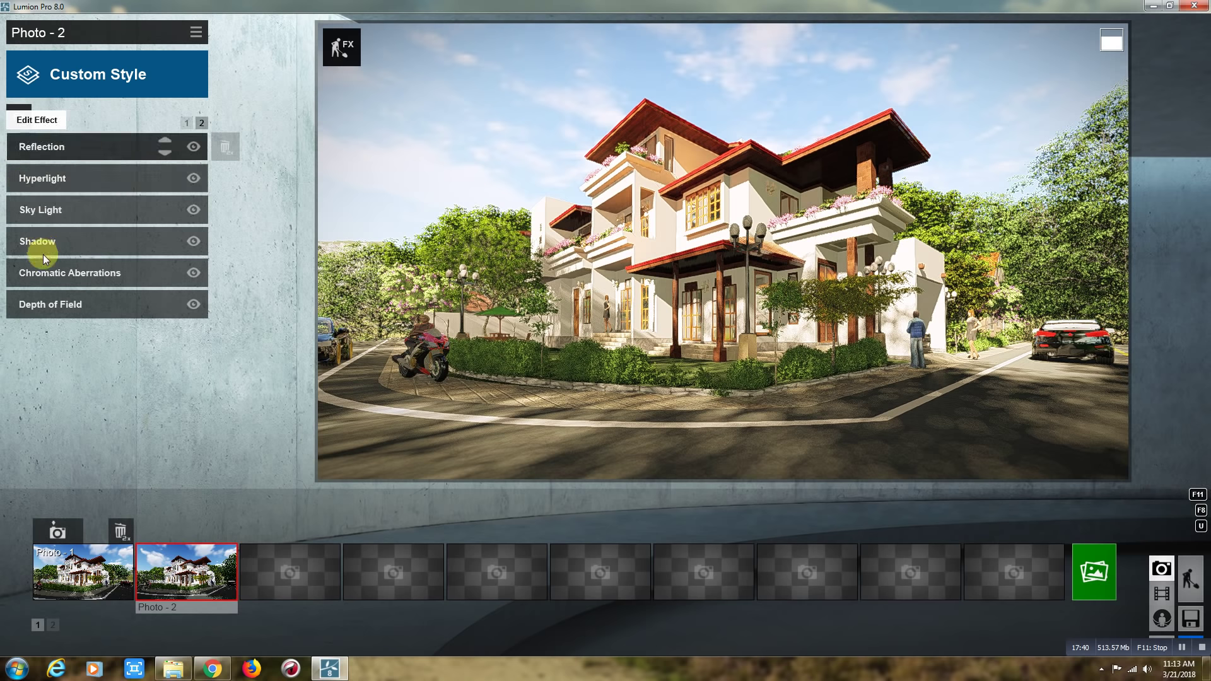
{"action": "left_click", "coordinate": [45, 215]}
{"action": "mouse_move", "coordinate": [107, 170]}
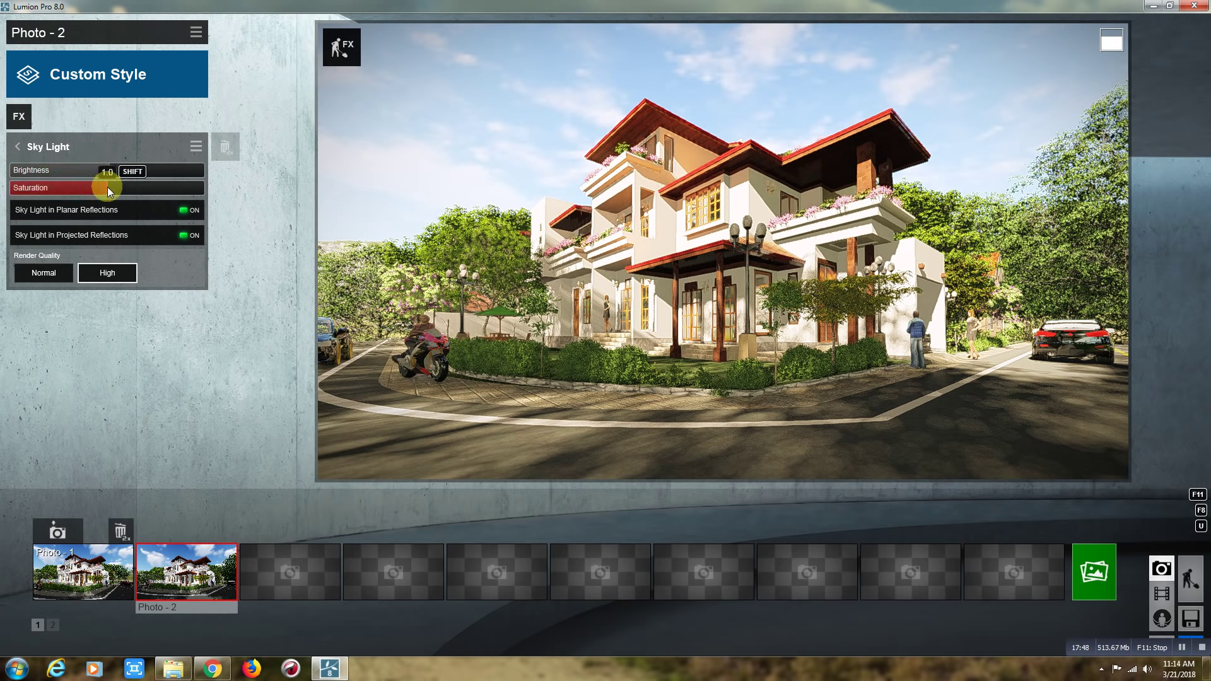
{"action": "left_click", "coordinate": [18, 147]}
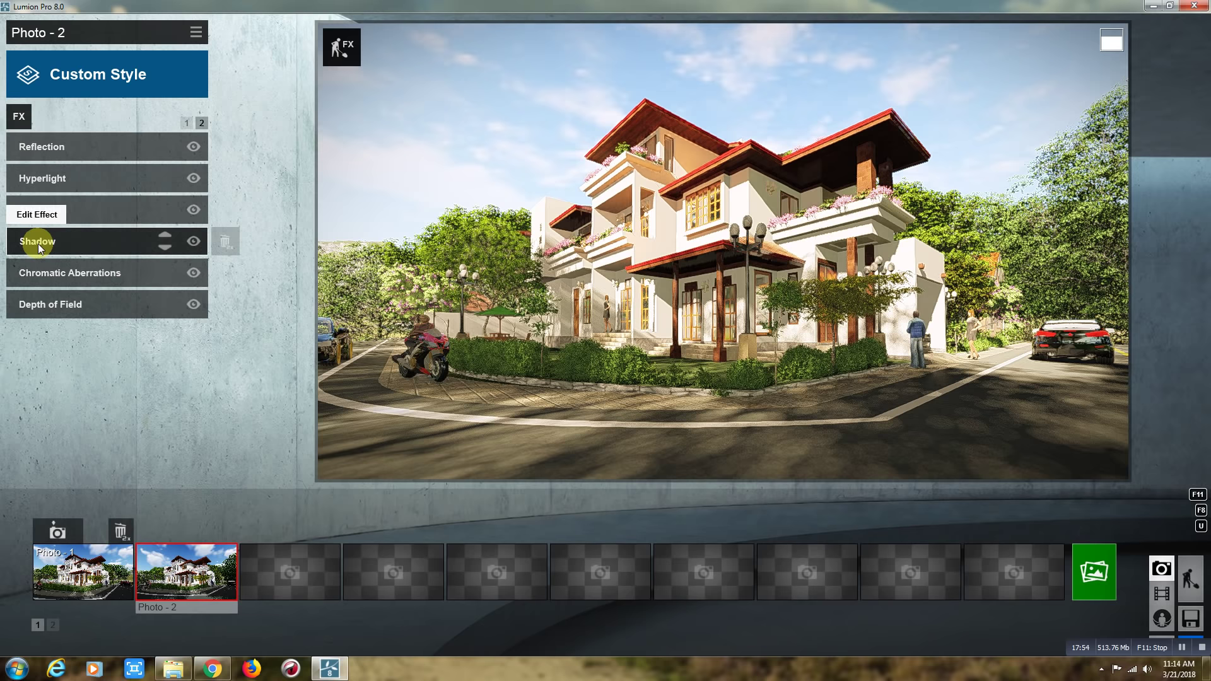
Step: Compare Ultra Sharp and Sharp shadows, keep Normal with soft shadows, and adjust sun shadow range
{"action": "left_click", "coordinate": [38, 246]}
{"action": "left_click", "coordinate": [39, 295]}
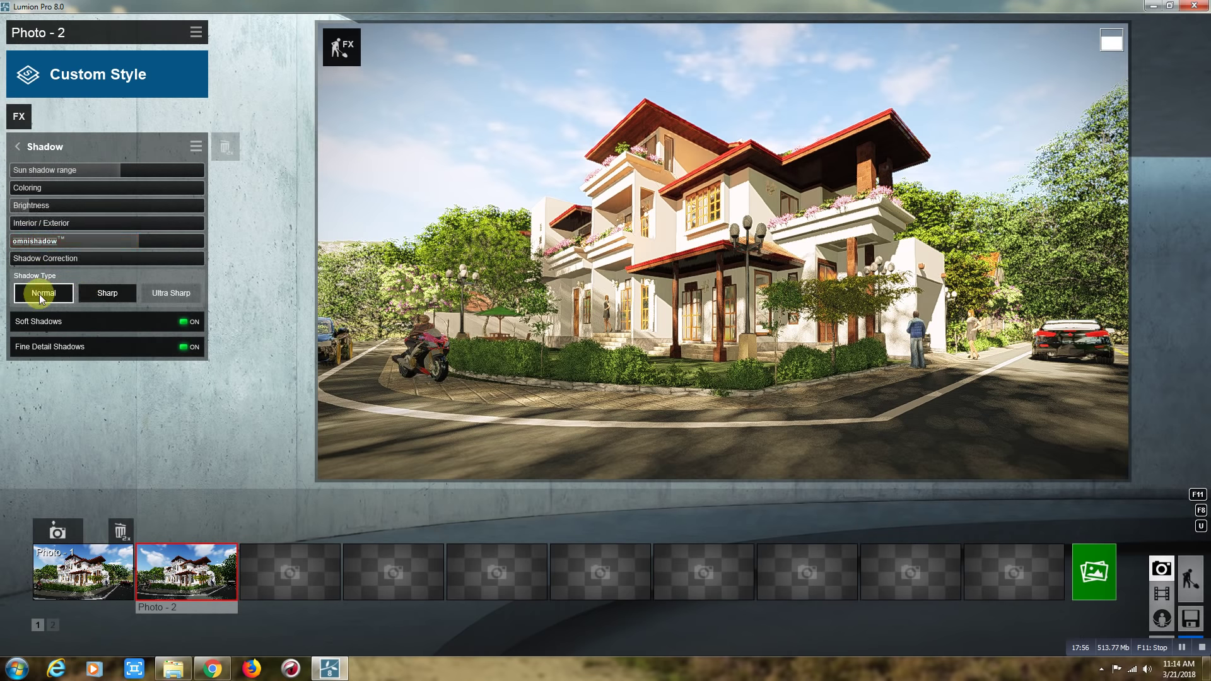
{"action": "left_click", "coordinate": [166, 295]}
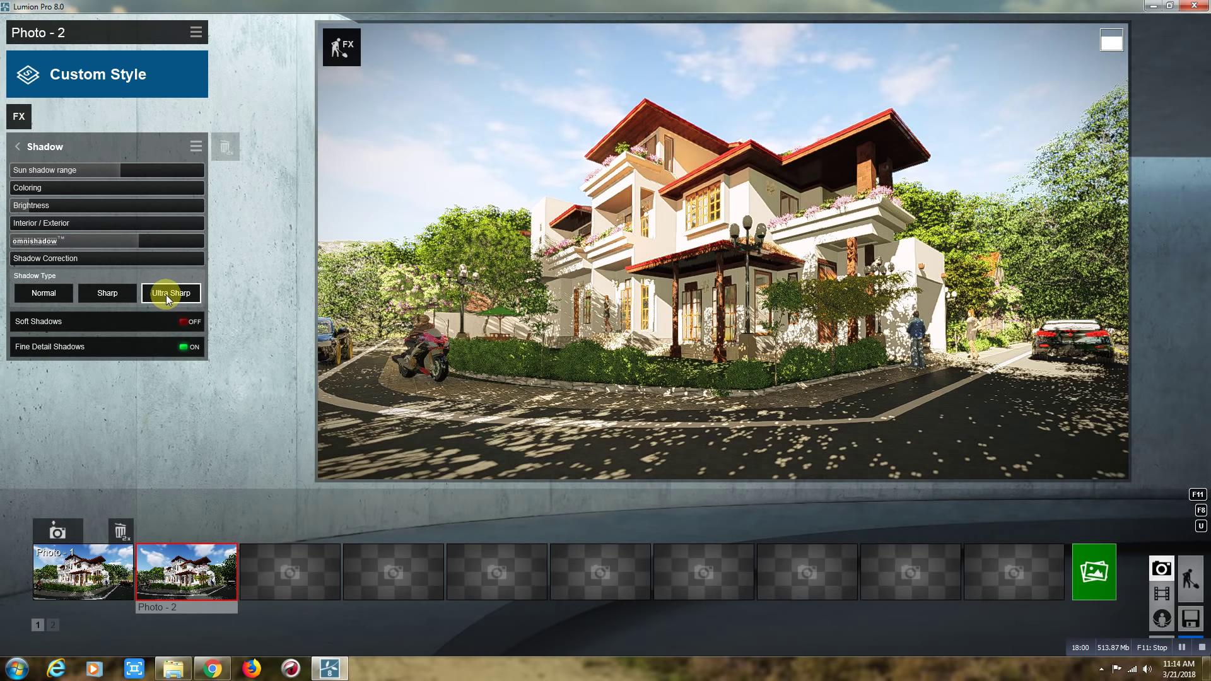
{"action": "left_click", "coordinate": [100, 294]}
{"action": "left_click", "coordinate": [43, 292]}
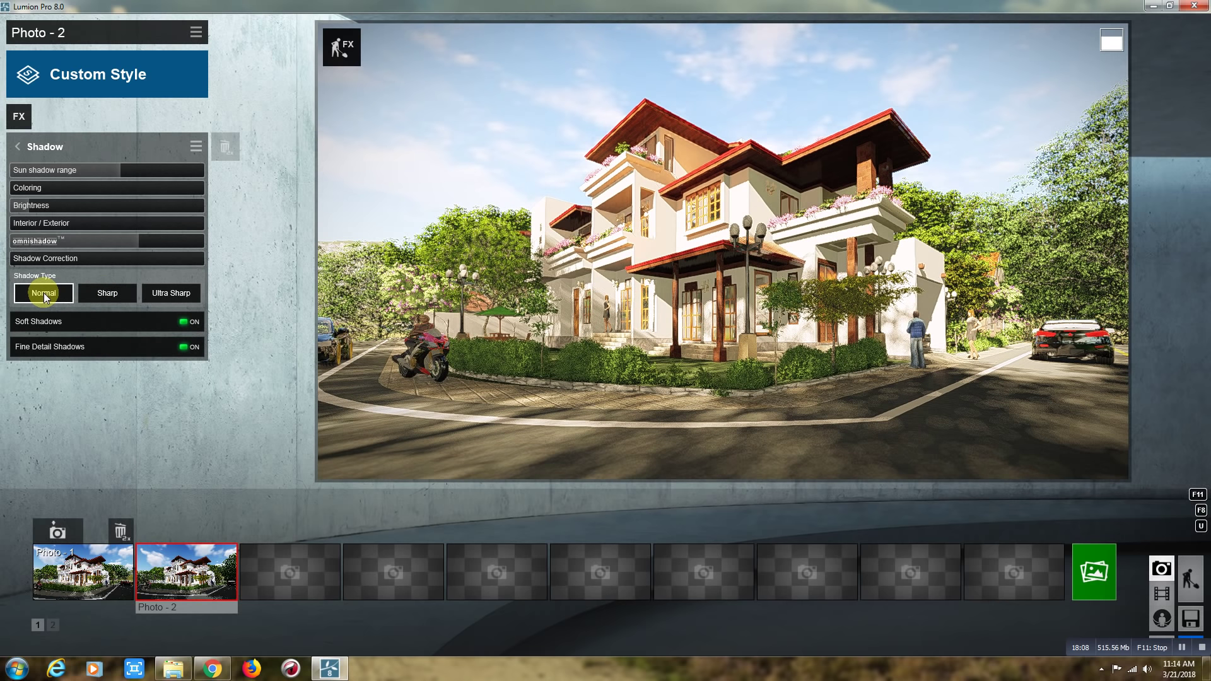
{"action": "left_click", "coordinate": [118, 173]}
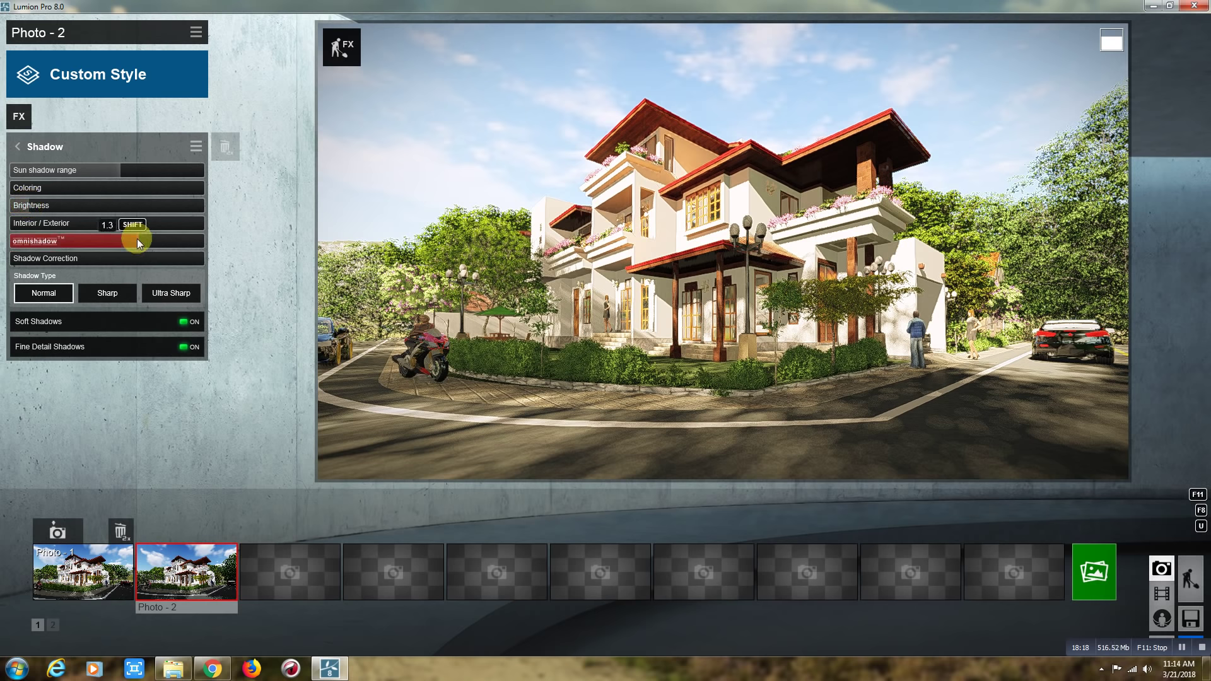
Step: Review Chromatic Aberrations, then open Depth of Field showing Amount 49.4 with Auto focus off
{"action": "left_click", "coordinate": [18, 148]}
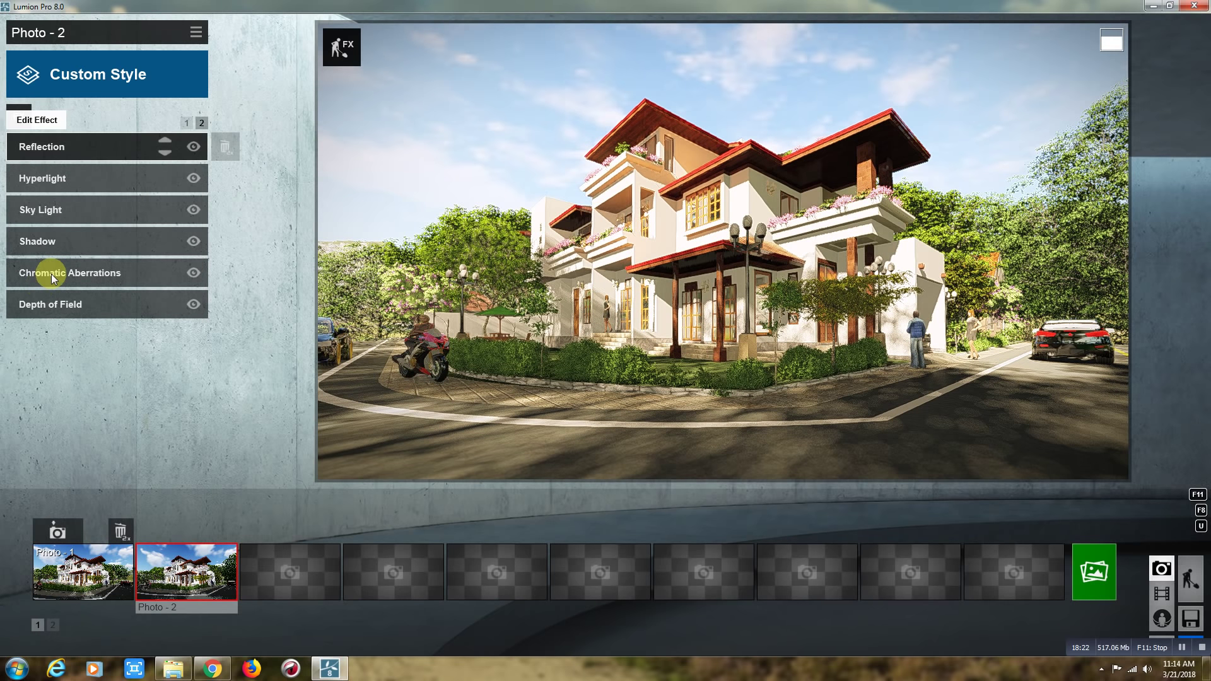
{"action": "left_click", "coordinate": [51, 273]}
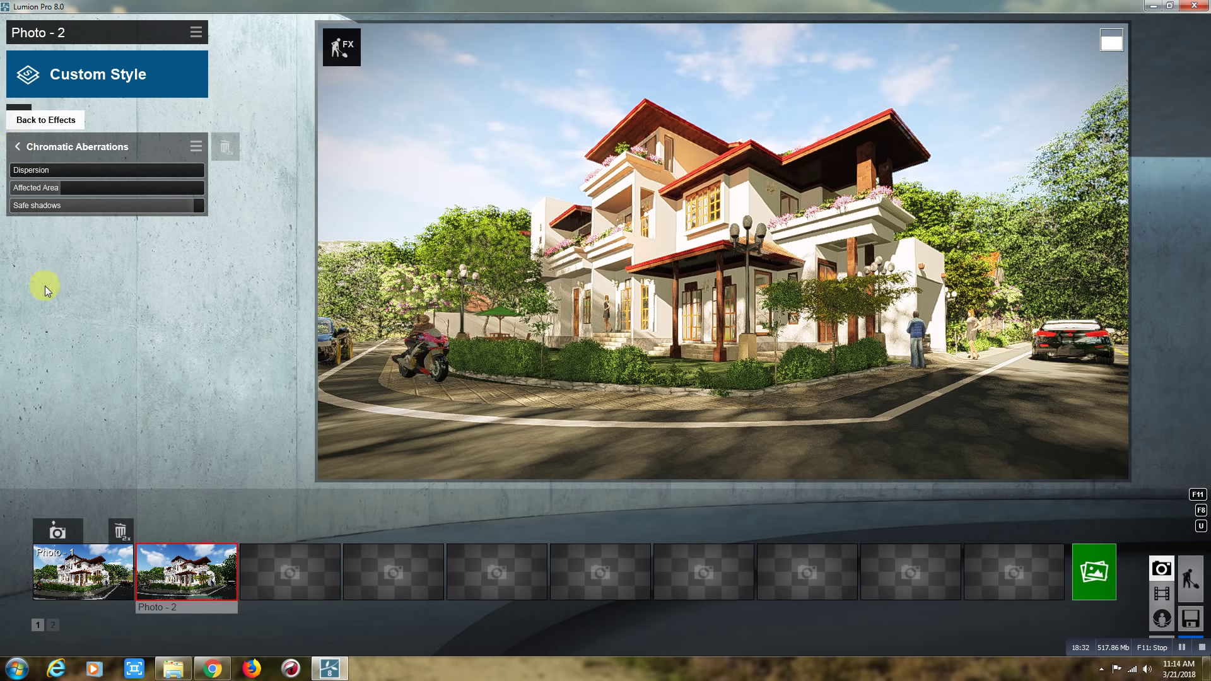
{"action": "left_click", "coordinate": [18, 149]}
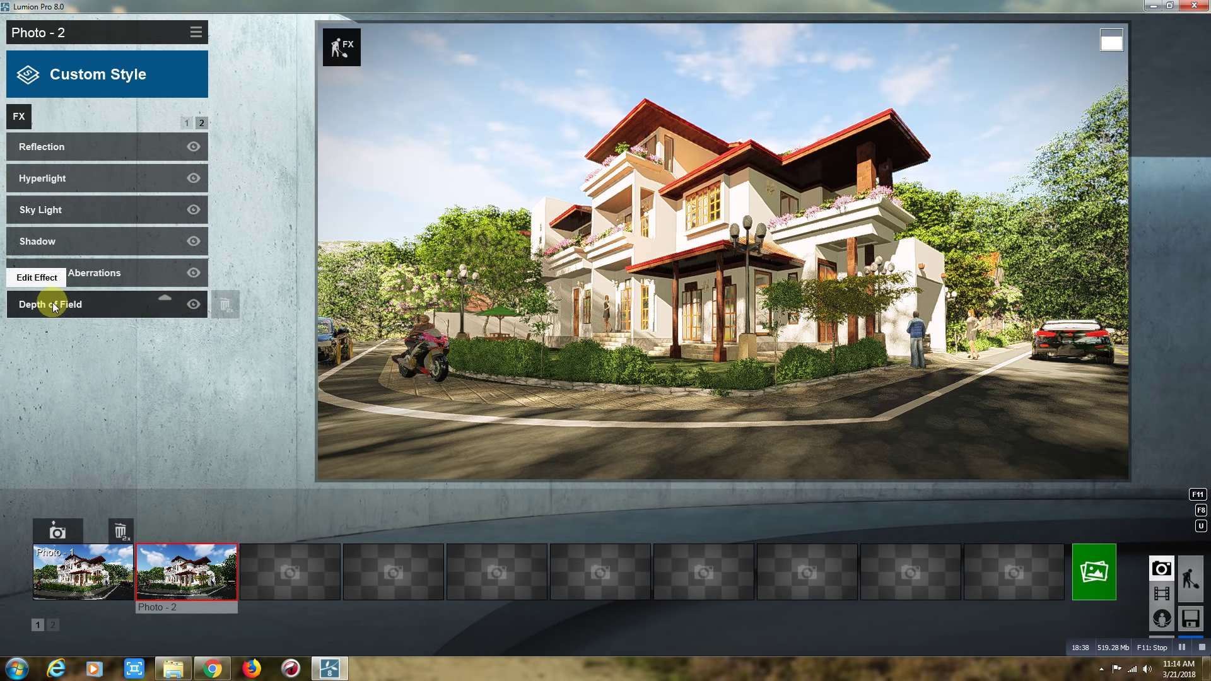
{"action": "left_click", "coordinate": [53, 303]}
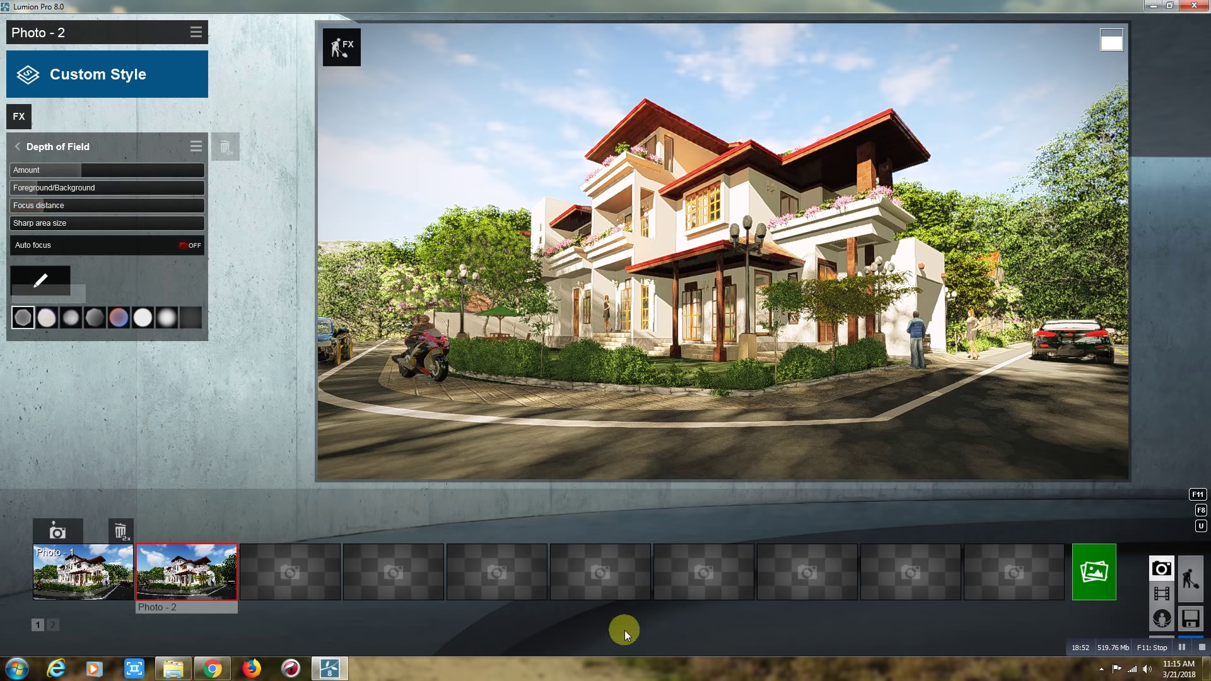
Step: Render Photo - 2 as a 1920x1080 JPG and dismiss the completion notice
{"action": "left_click", "coordinate": [646, 280]}
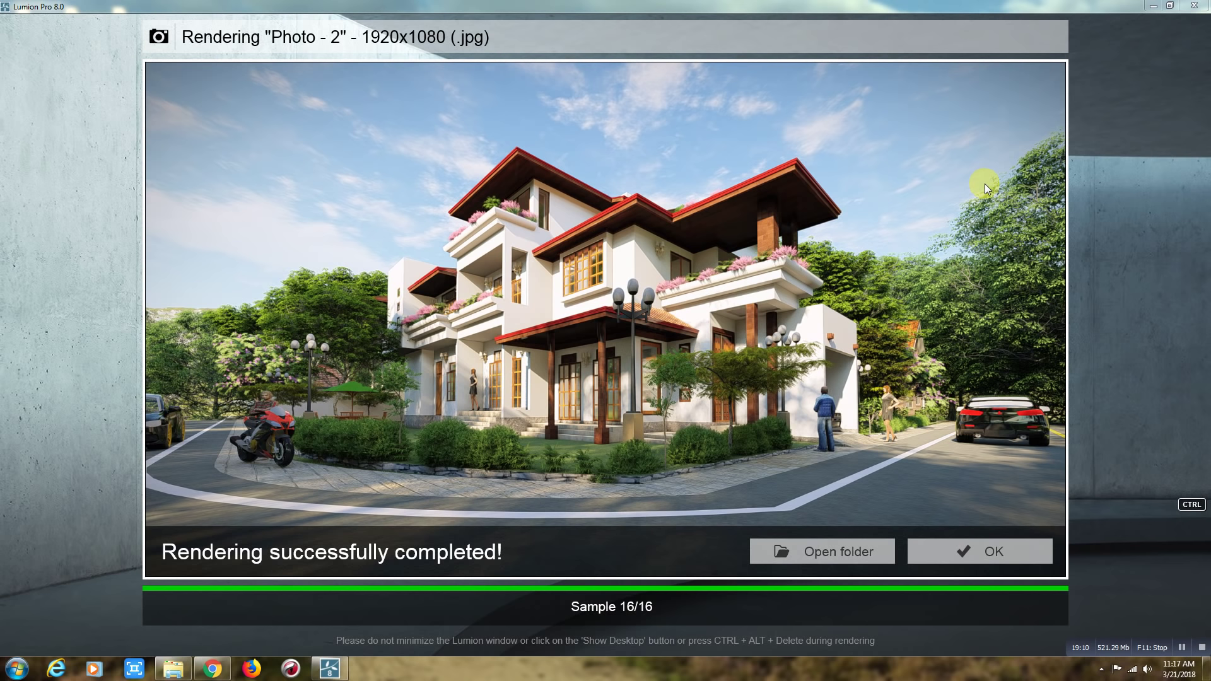
{"action": "left_click", "coordinate": [959, 547]}
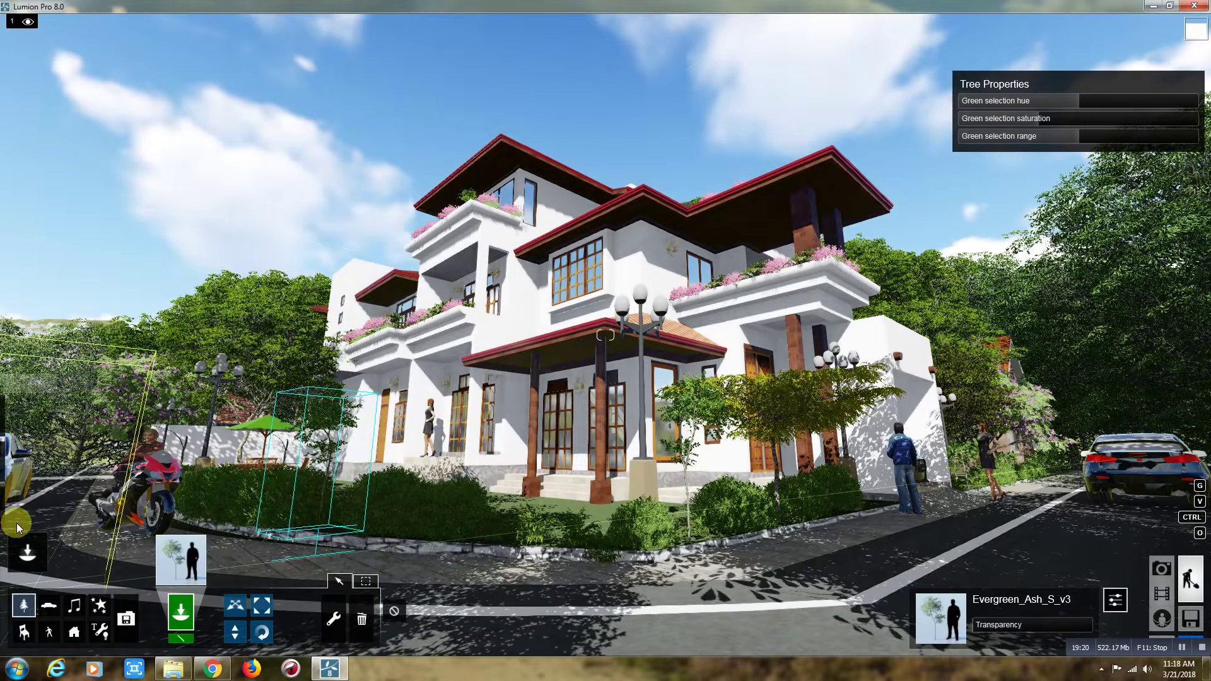
Step: Recolour the roof trim material to a darker greyish brown and return to the Photo - 2 preview
{"action": "left_click", "coordinate": [24, 508]}
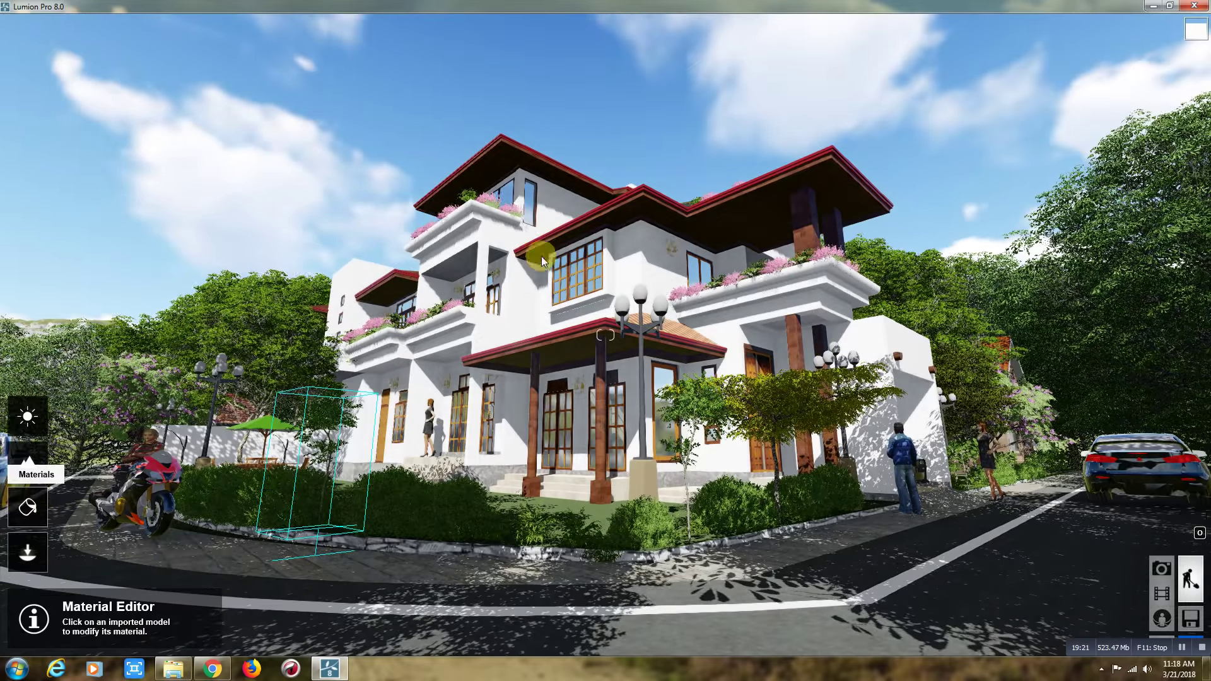
{"action": "left_click", "coordinate": [637, 193]}
{"action": "left_click_drag", "start_coordinate": [236, 407], "coordinate": [246, 457]}
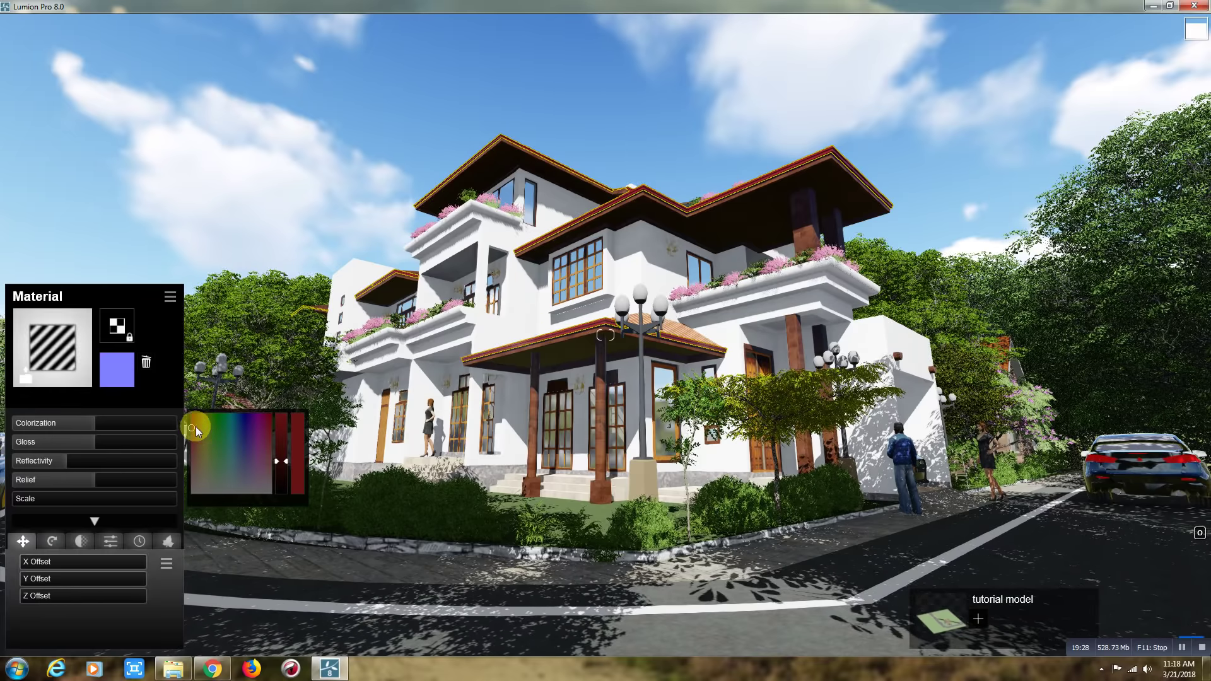
{"action": "mouse_move", "coordinate": [195, 427]}
{"action": "left_mouse_down"}
{"action": "mouse_move", "coordinate": [197, 481]}
{"action": "mouse_move", "coordinate": [213, 486]}
{"action": "left_mouse_up"}
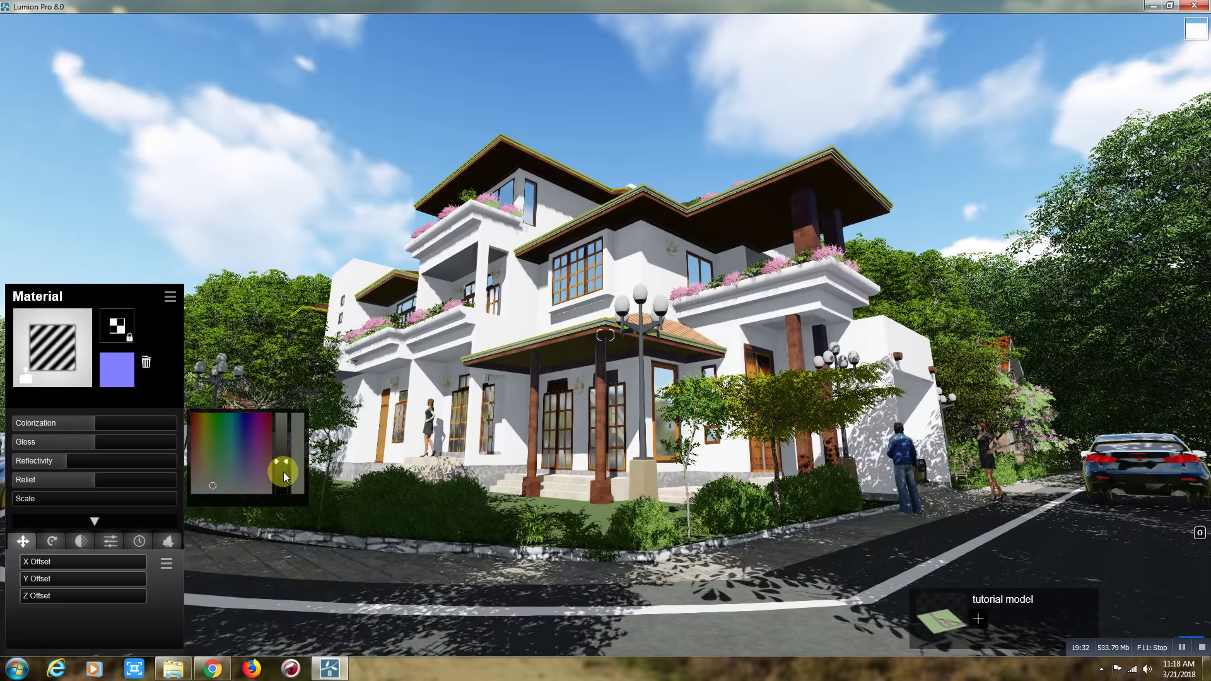
{"action": "left_click_drag", "start_coordinate": [282, 473], "coordinate": [286, 479]}
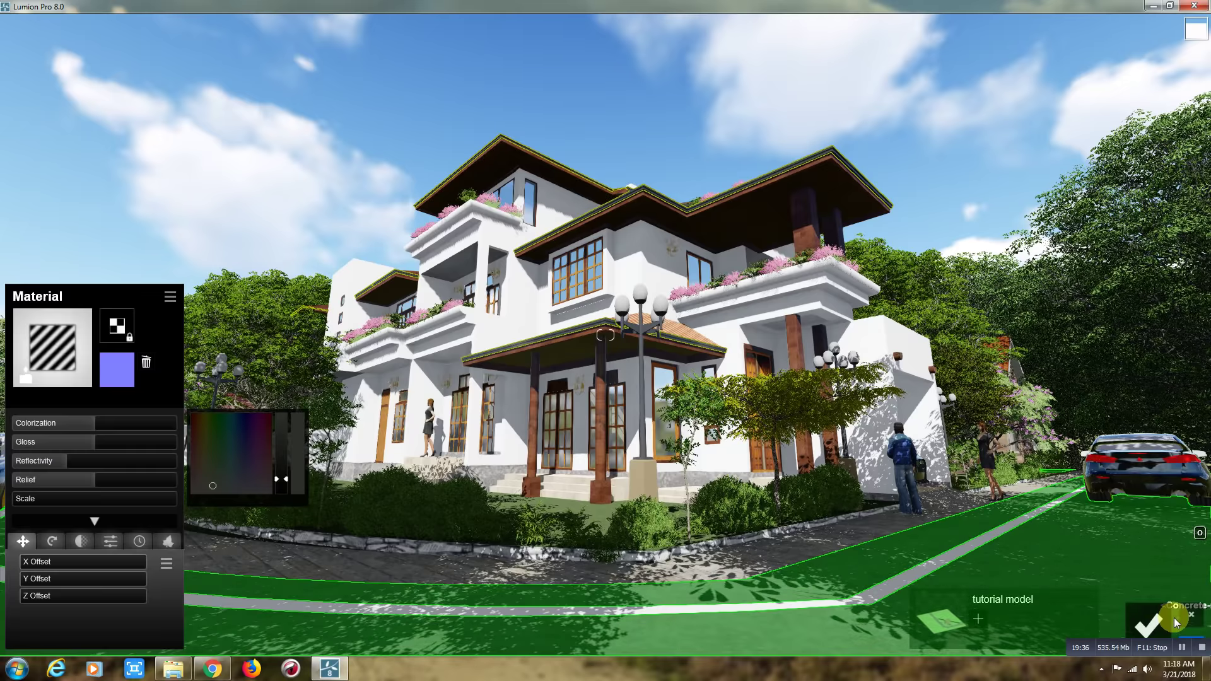
{"action": "left_click", "coordinate": [1149, 623]}
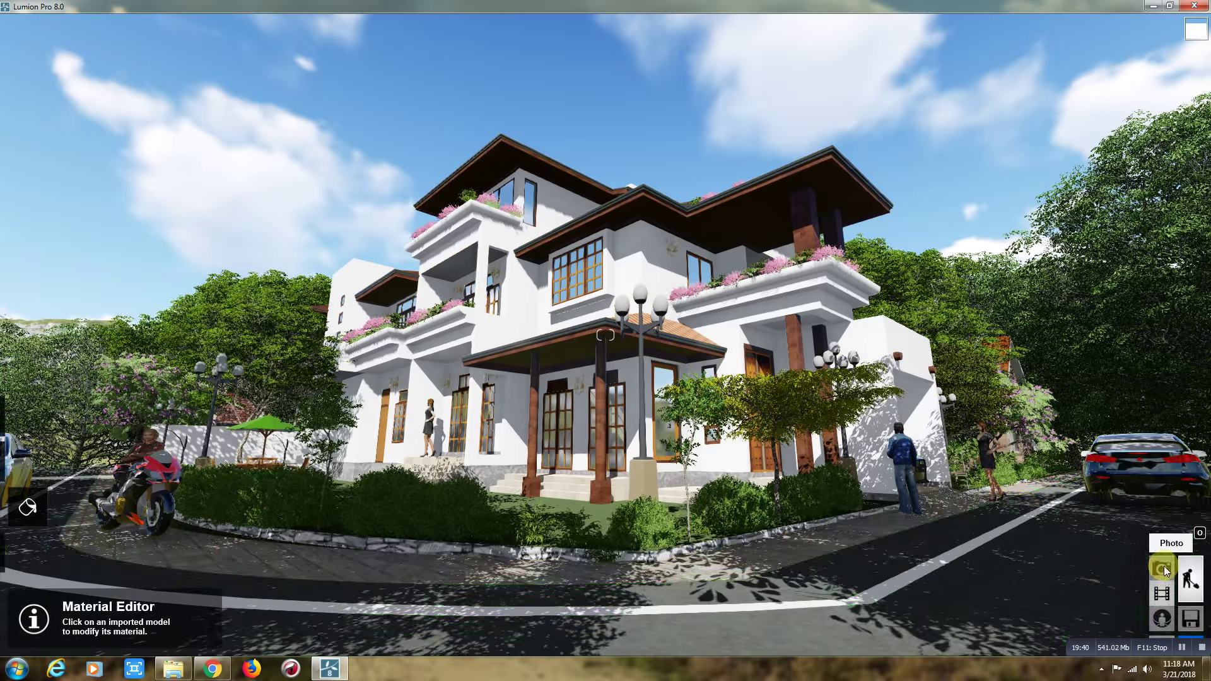
{"action": "left_click", "coordinate": [1165, 572]}
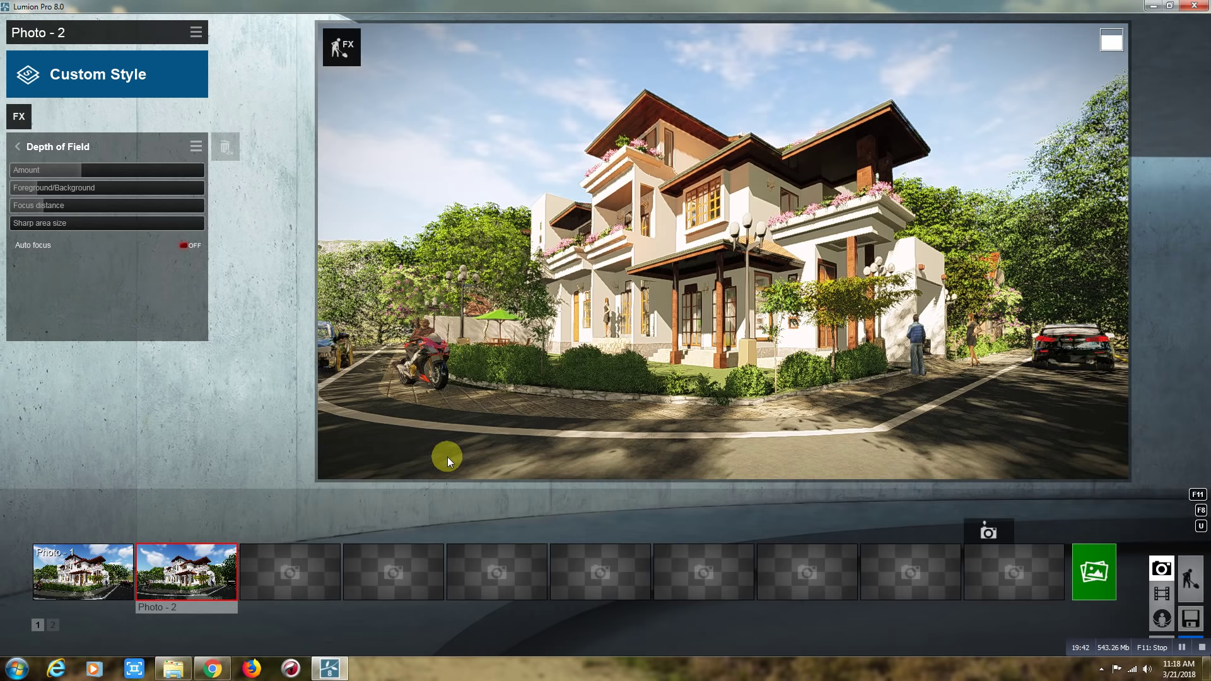